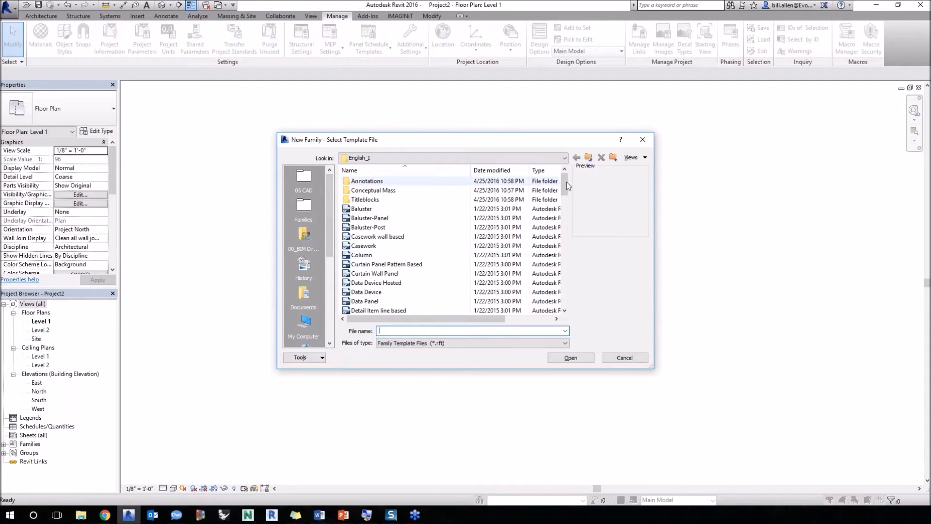
# Step: Create a new family from the Furniture template in the English_I folder
pyautogui.moveTo(565, 183); pyautogui.dragTo(559, 231)
pyautogui.click(363, 227)
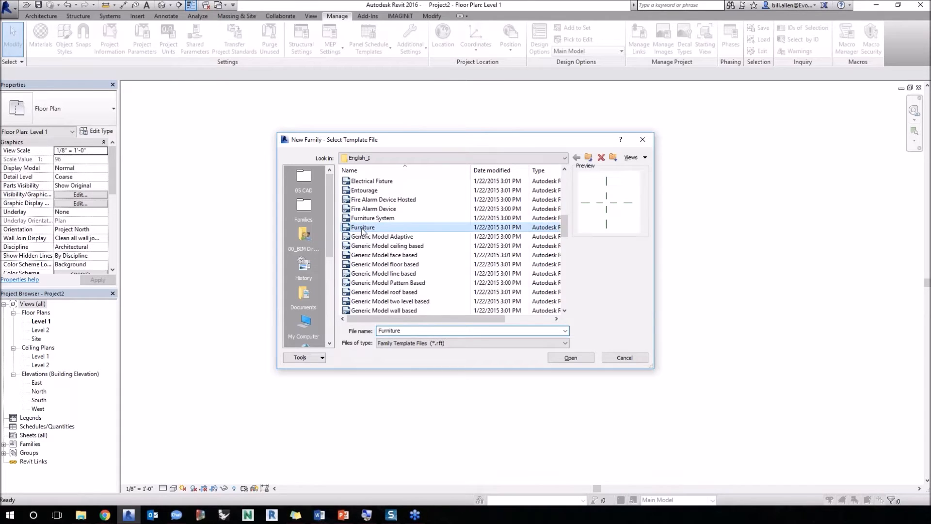
pyautogui.click(575, 359)
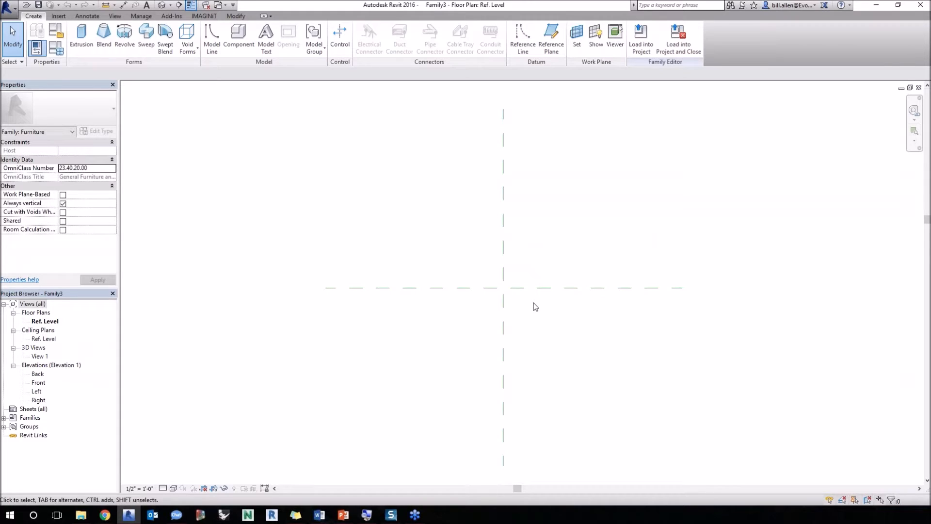
# Step: Draw two vertical reference planes, about 1'-11" left and about 1'-10" right of the Center Left/Right plane
pyautogui.moveTo(541, 319); pyautogui.dragTo(433, 306, button='middle')
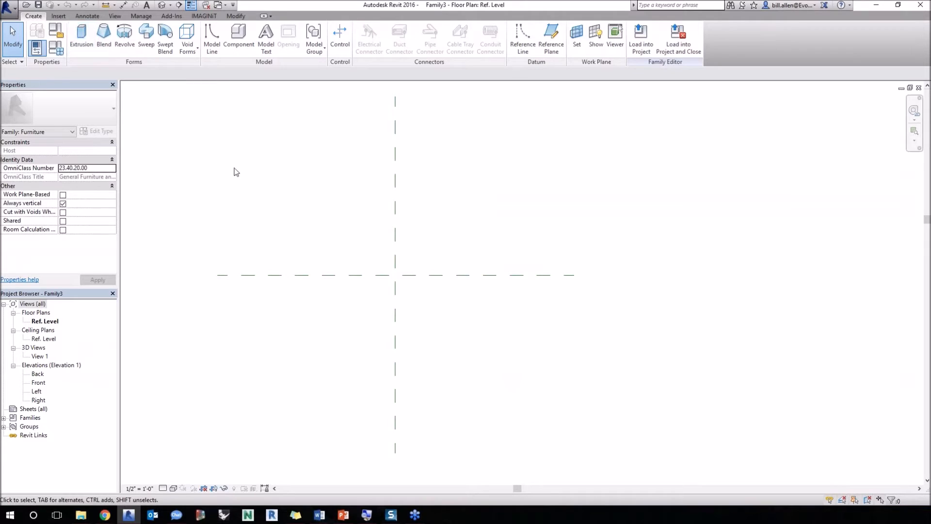
pyautogui.click(517, 48)
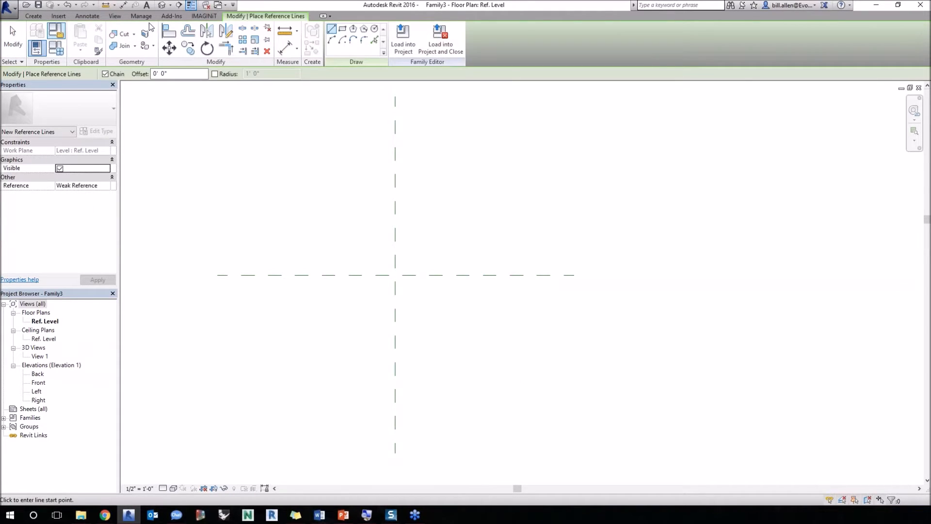
pyautogui.click(33, 16)
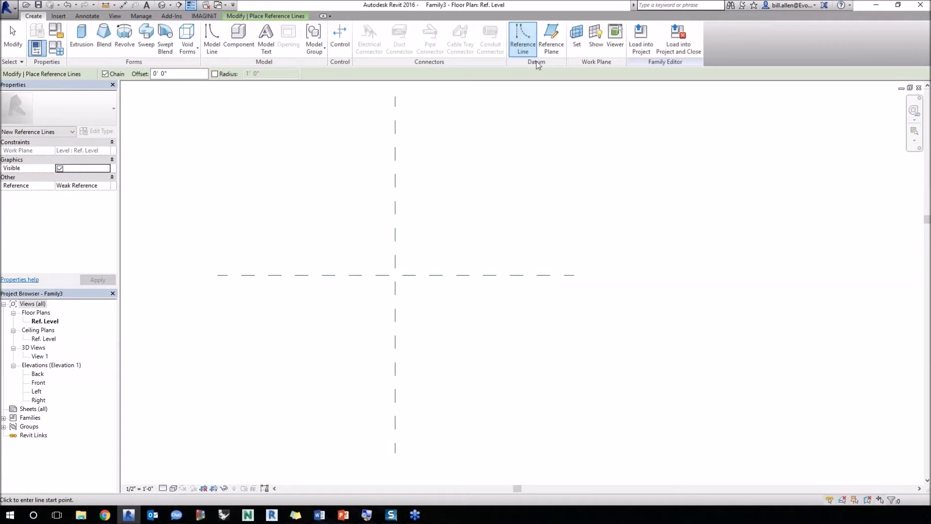
pyautogui.click(550, 38)
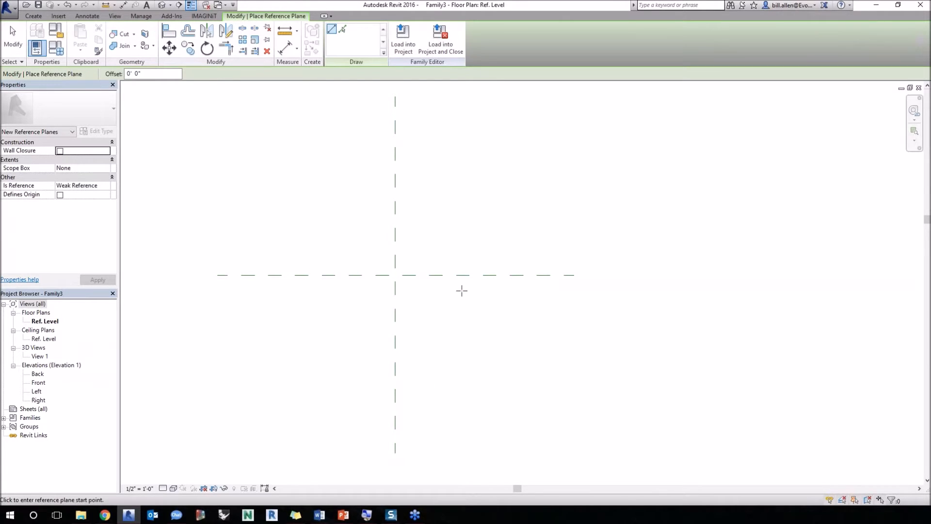
pyautogui.click(460, 310)
pyautogui.click(461, 172)
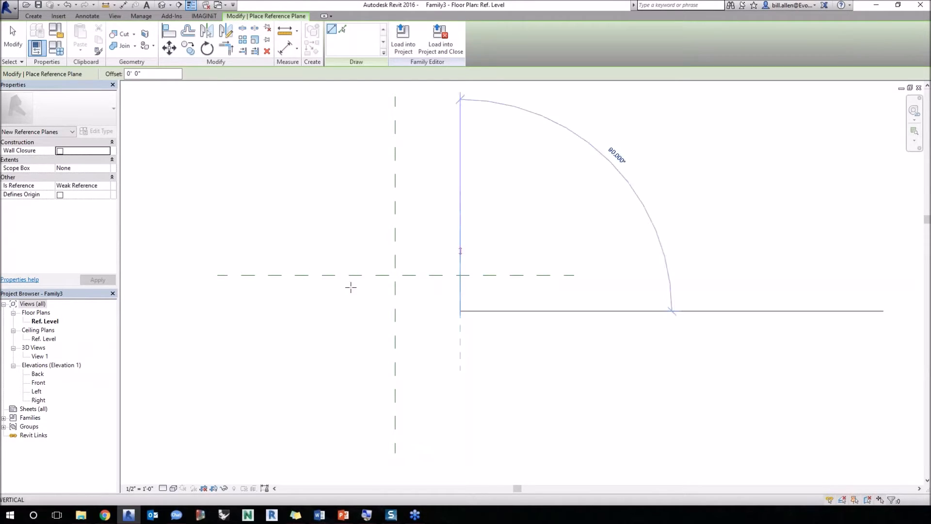
pyautogui.click(328, 310)
pyautogui.click(327, 172)
pyautogui.press('Escape')
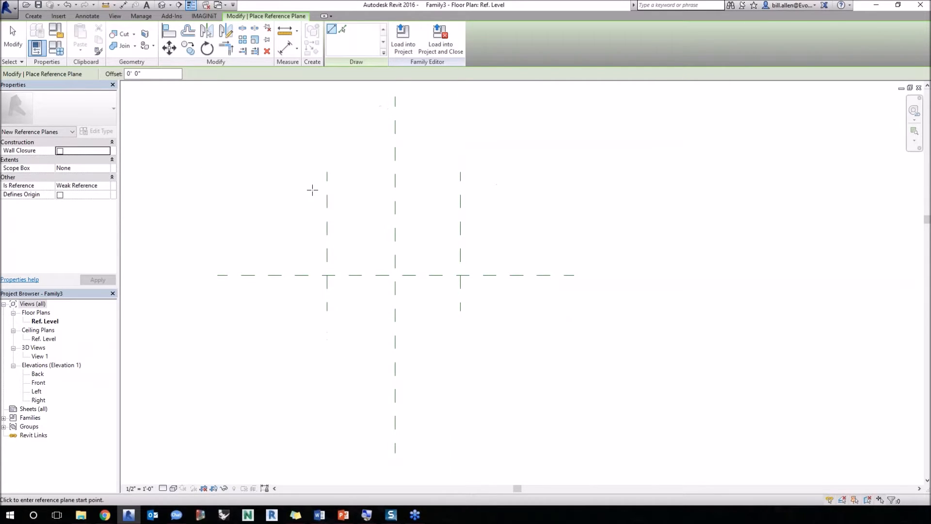
pyautogui.press('Escape')
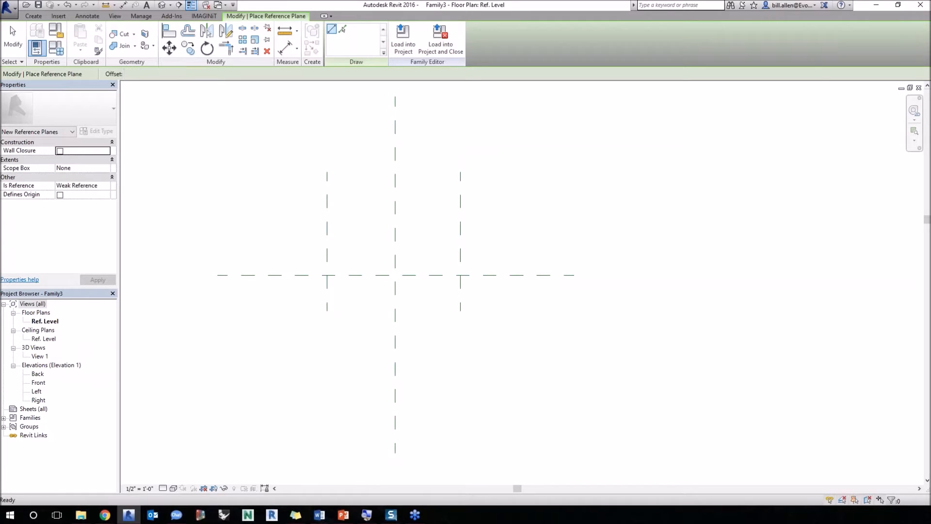
# Step: Place a continuous aligned dimension across the left, center and right vertical reference planes, above their upper ends
pyautogui.press('d')
pyautogui.press('i')
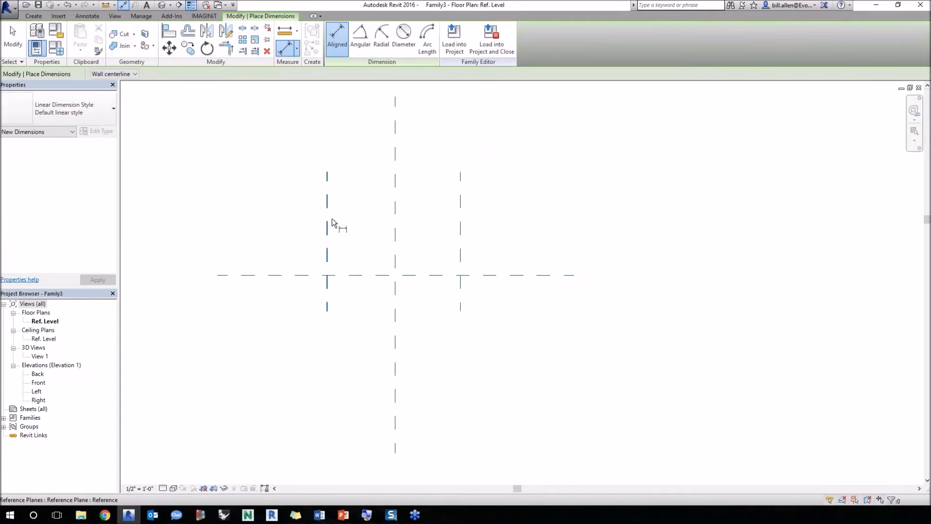
pyautogui.click(332, 218)
pyautogui.click(394, 225)
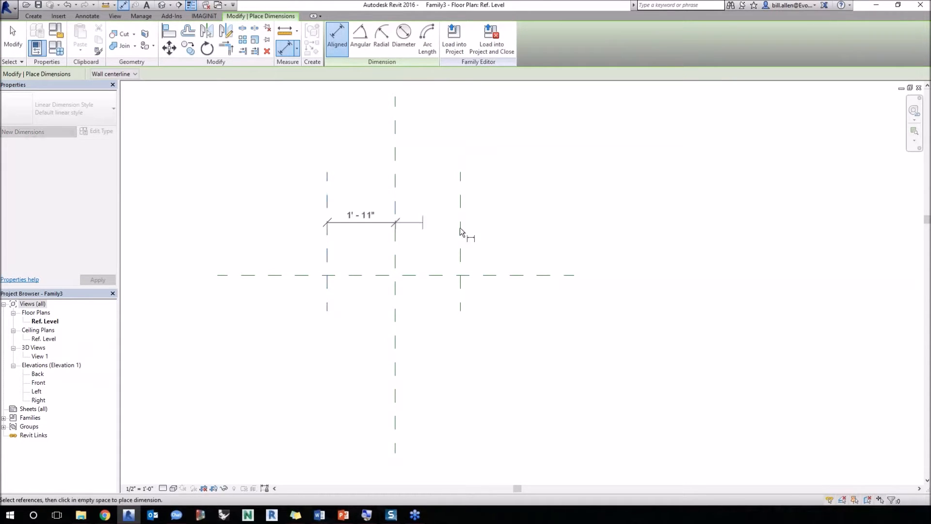
pyautogui.click(460, 228)
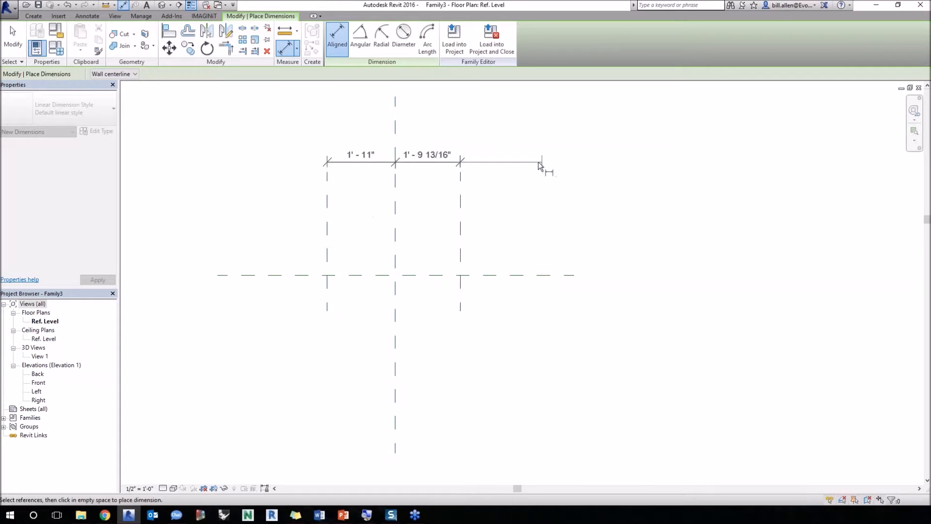
pyautogui.click(544, 162)
pyautogui.press('Escape')
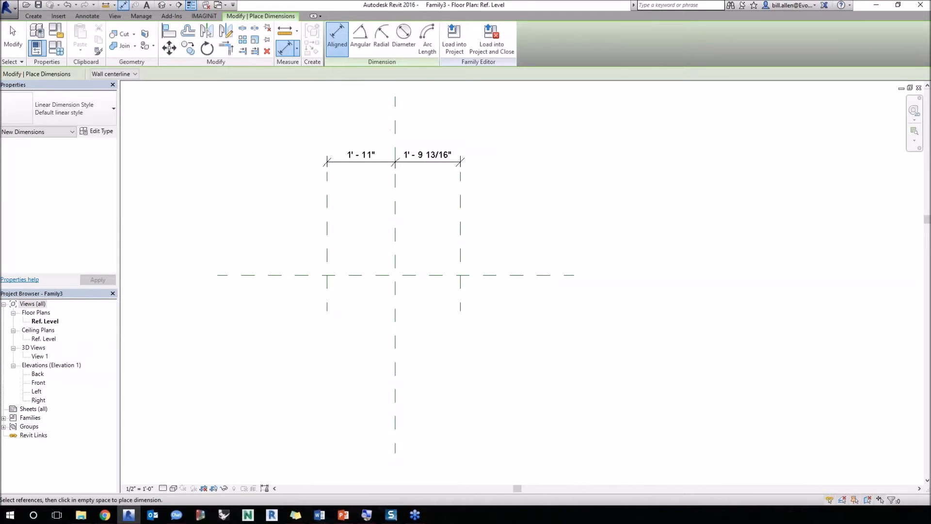
pyautogui.press('Escape')
# Step: Apply the equality constraint to the continuous dimension so both outer planes stay centered
pyautogui.click(423, 145)
pyautogui.click(393, 127)
pyautogui.click(493, 231)
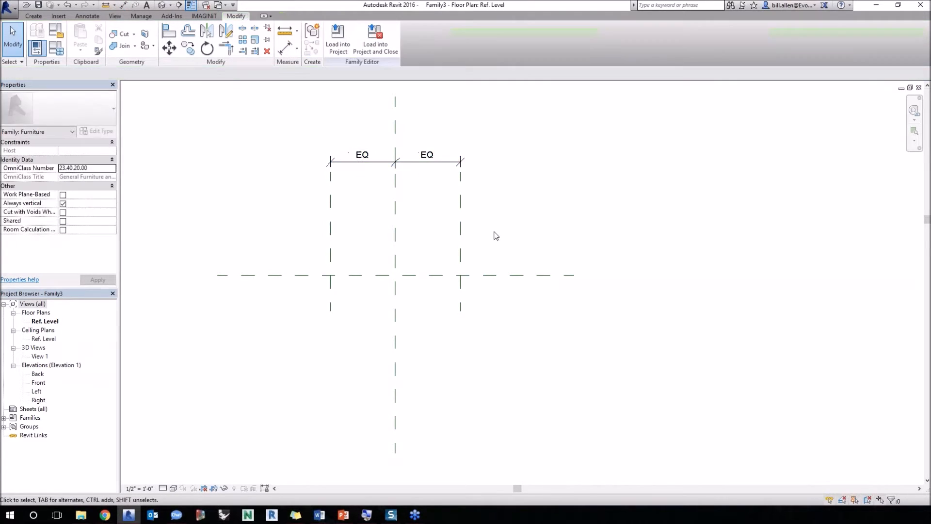
# Step: Place an overall aligned dimension between the two outer vertical reference planes, above the EQ dimension
pyautogui.press('d')
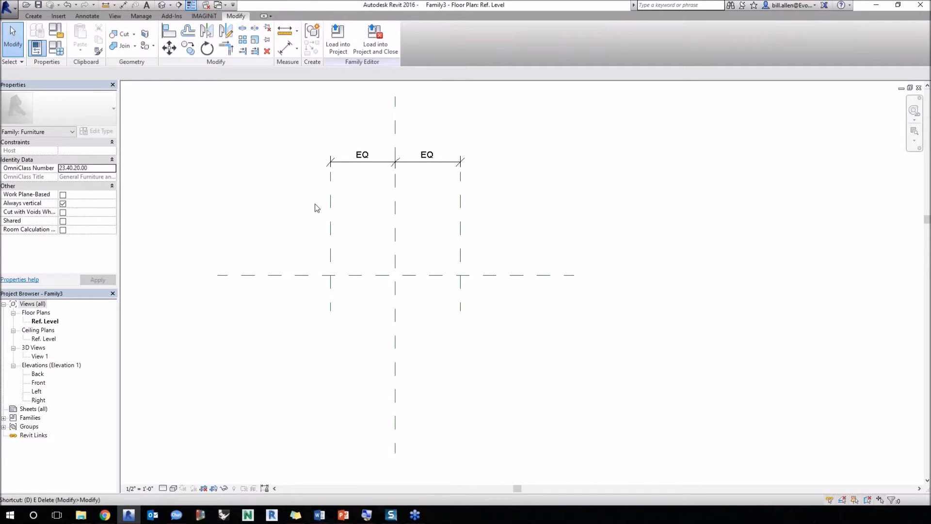
pyautogui.press('i')
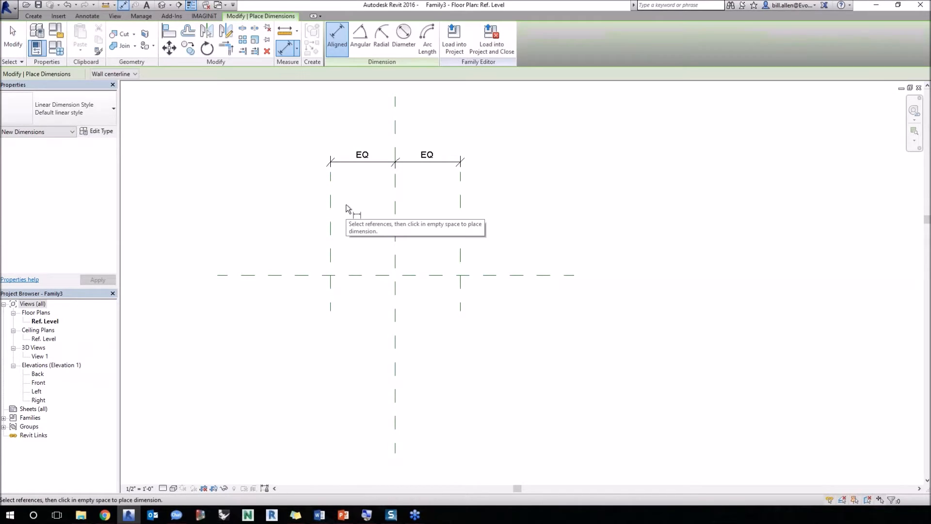
pyautogui.click(332, 205)
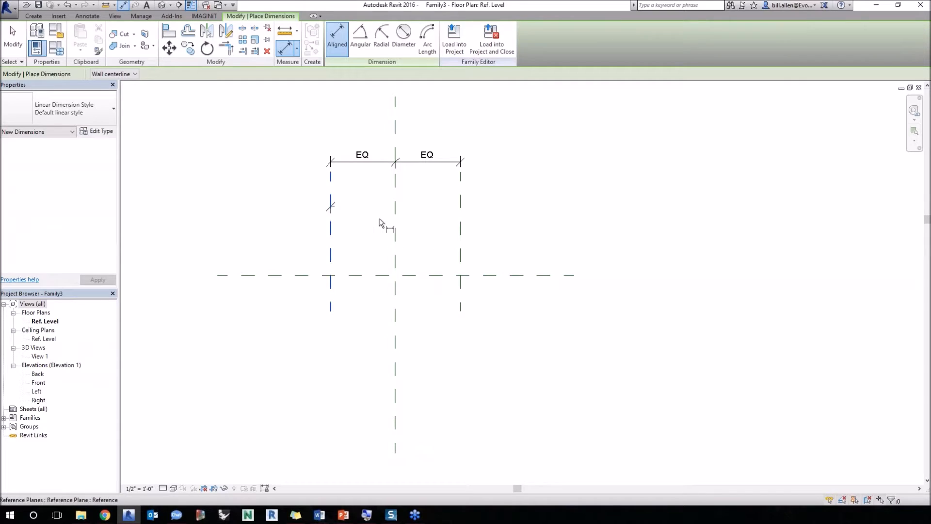
pyautogui.click(459, 223)
pyautogui.click(450, 132)
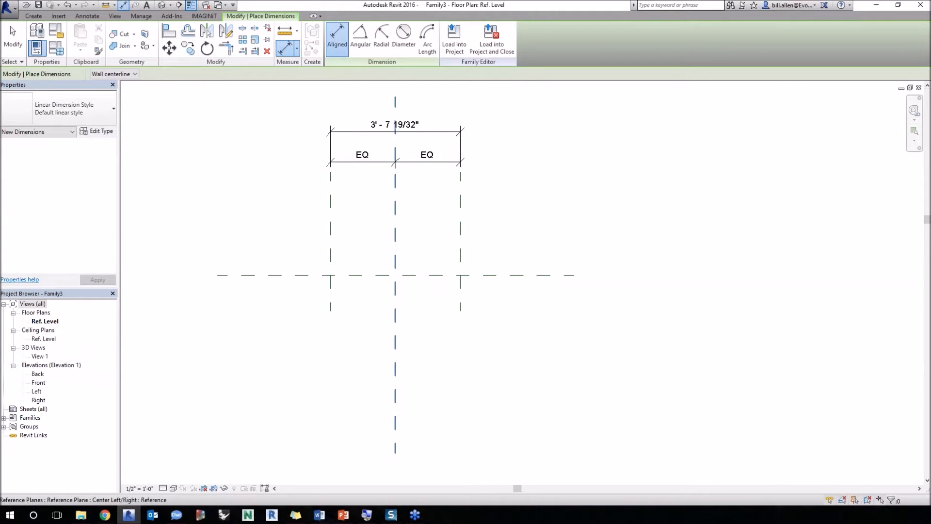
pyautogui.press('Escape')
pyautogui.press('Escape')
# Step: Label the overall dimension with a new family type parameter named Width, grouped under Dimensions
pyautogui.click(353, 119)
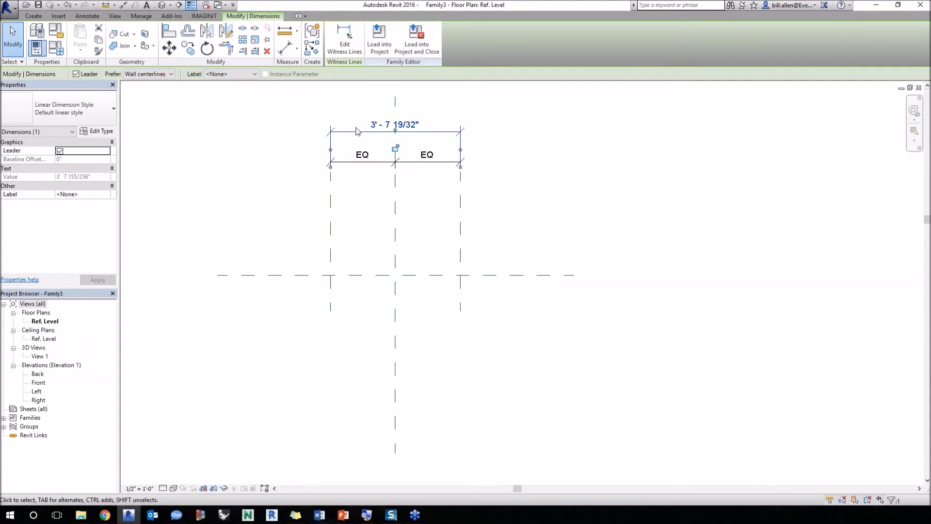
pyautogui.click(362, 202)
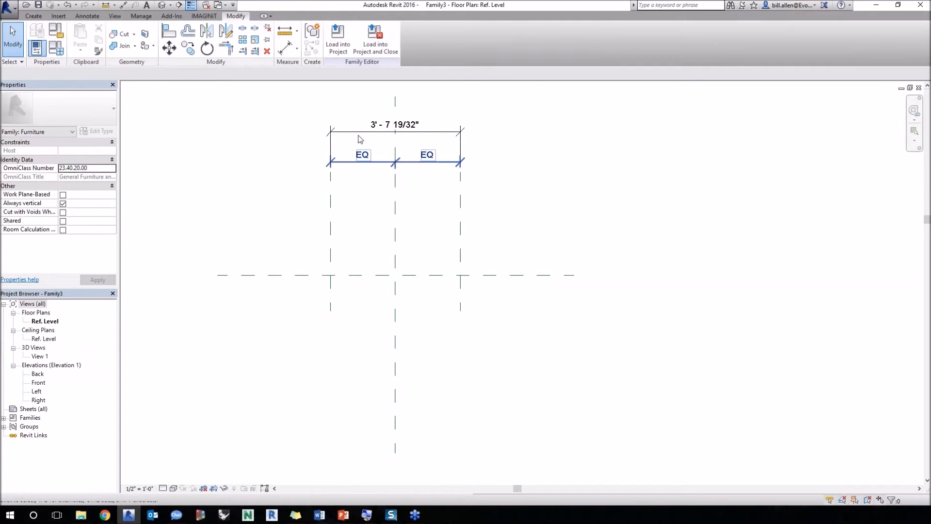
pyautogui.click(396, 130)
pyautogui.press('Escape')
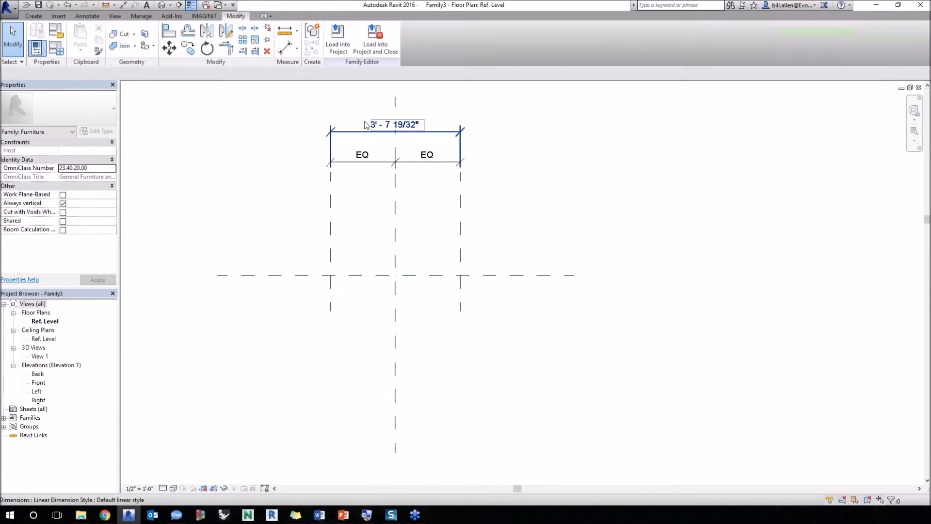
pyautogui.click(362, 132)
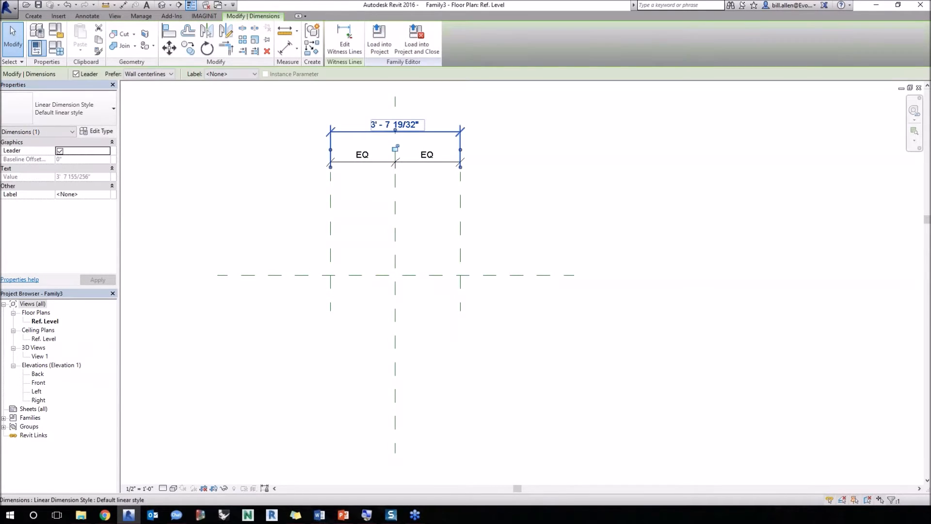
pyautogui.click(231, 75)
pyautogui.click(226, 90)
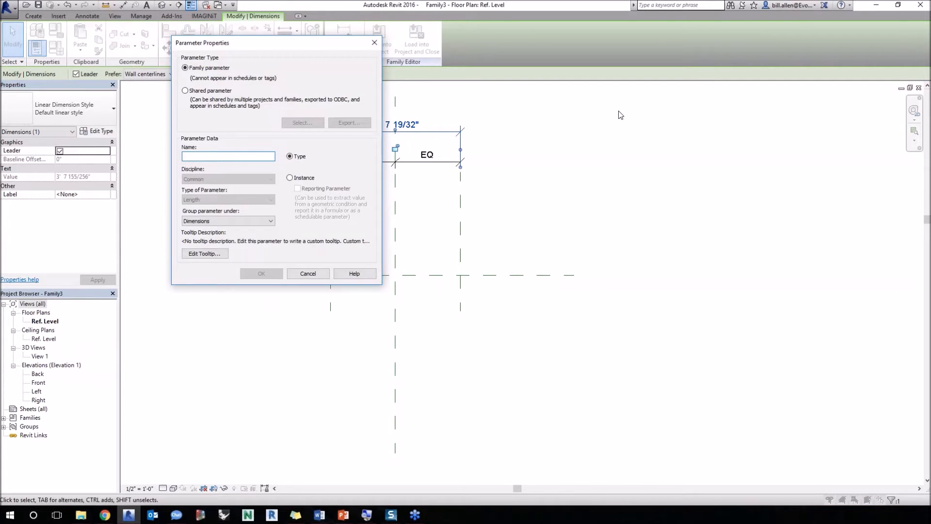
pyautogui.write('Width')
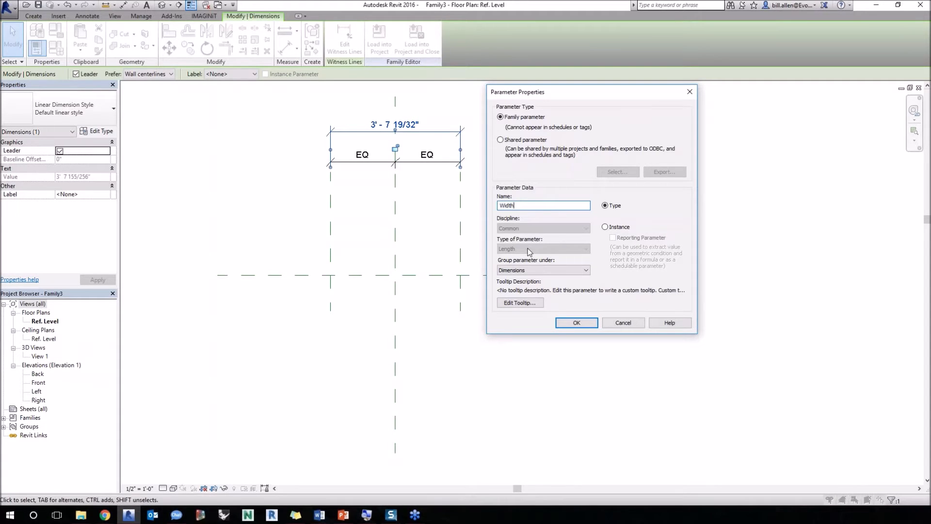
pyautogui.click(531, 269)
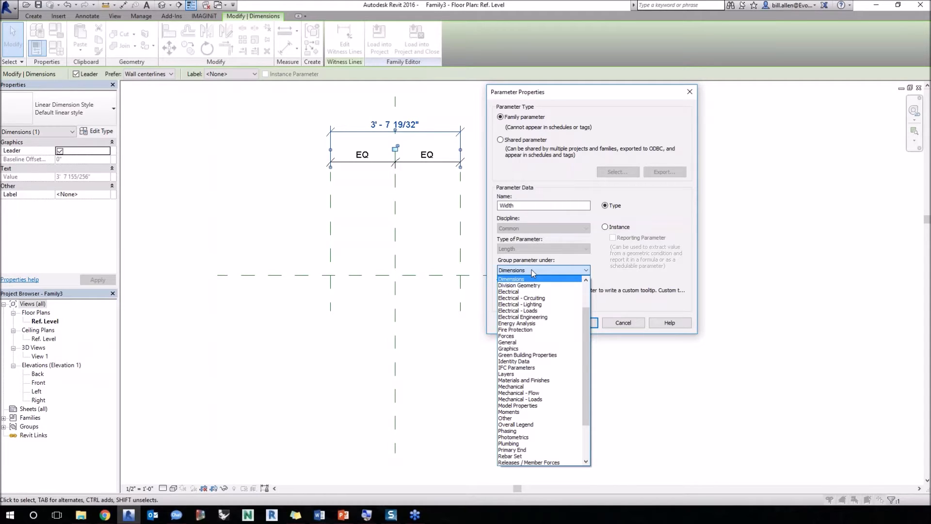
pyautogui.click(512, 280)
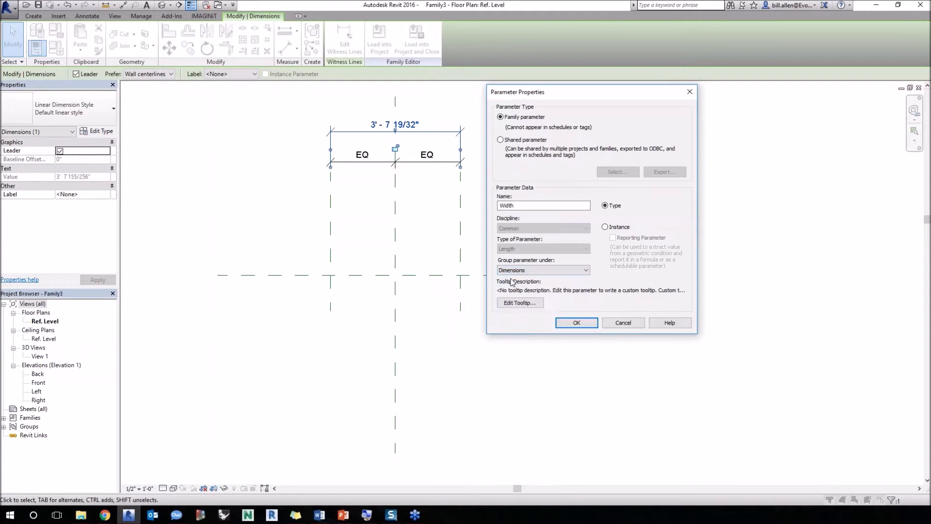
pyautogui.click(576, 323)
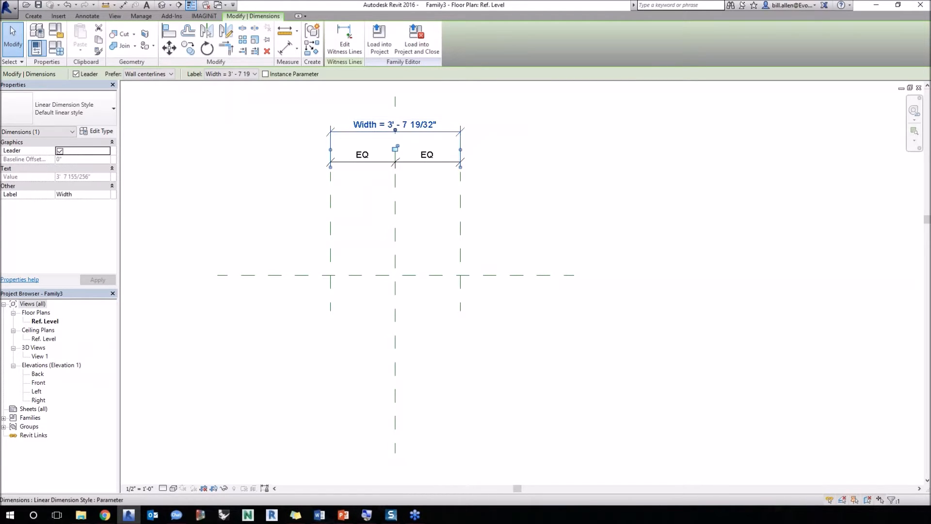
# Step: Flex the Width dimension by trying the values 3' and 2' 6"
pyautogui.click(412, 124)
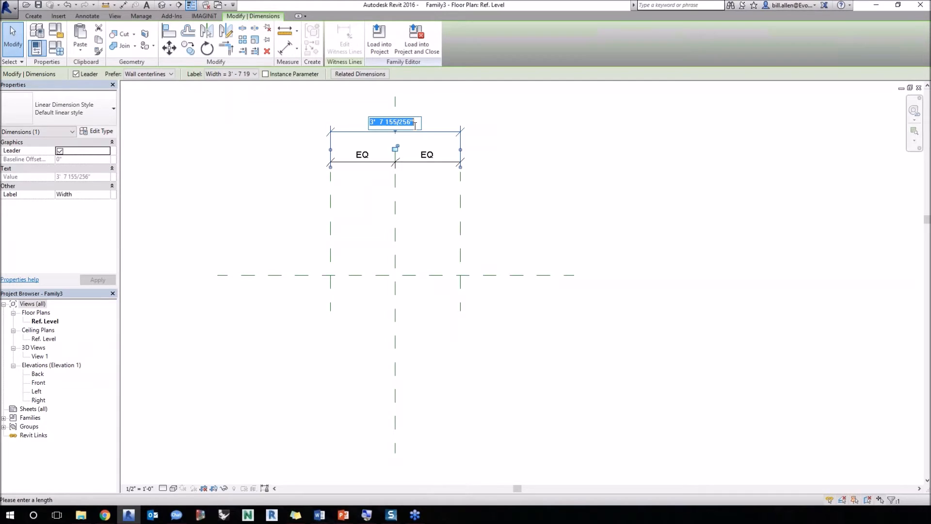
pyautogui.write('3')
pyautogui.press('Return')
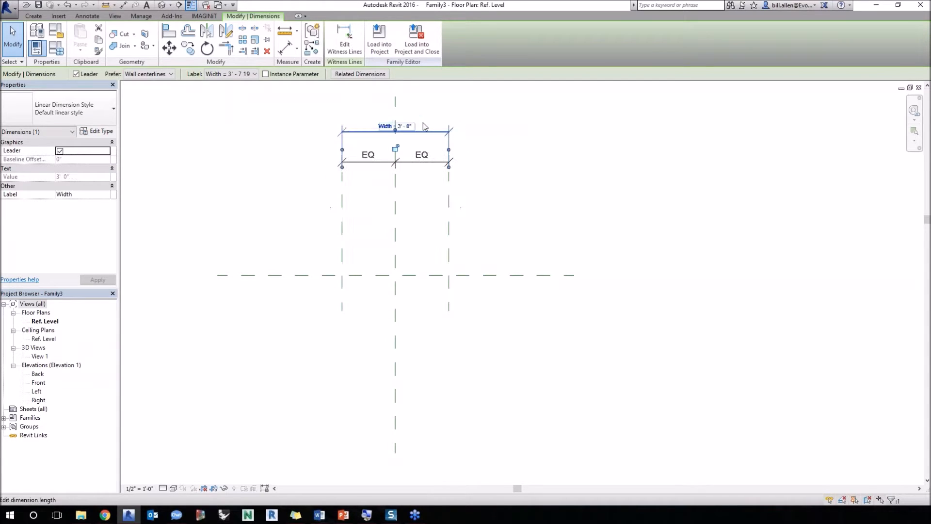
pyautogui.click(424, 126)
pyautogui.write('2')
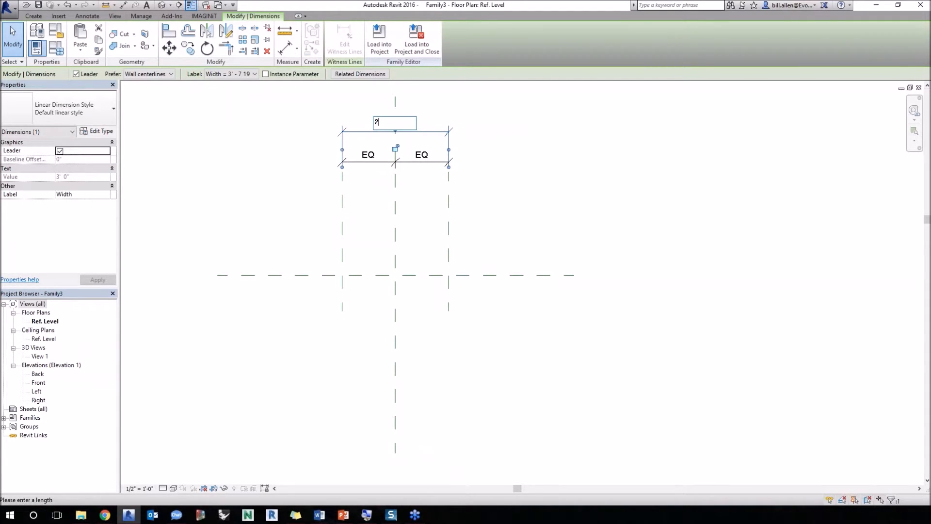
pyautogui.write("' 6")
pyautogui.press('Return')
# Step: Set the Width dimension to 4' and deselect it
pyautogui.click(409, 130)
pyautogui.write('4')
pyautogui.press('Return')
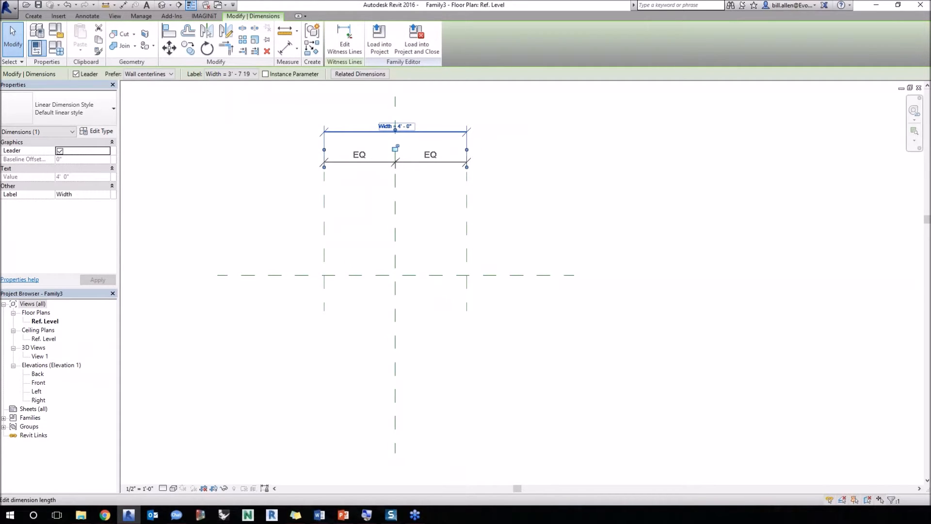
pyautogui.click(488, 239)
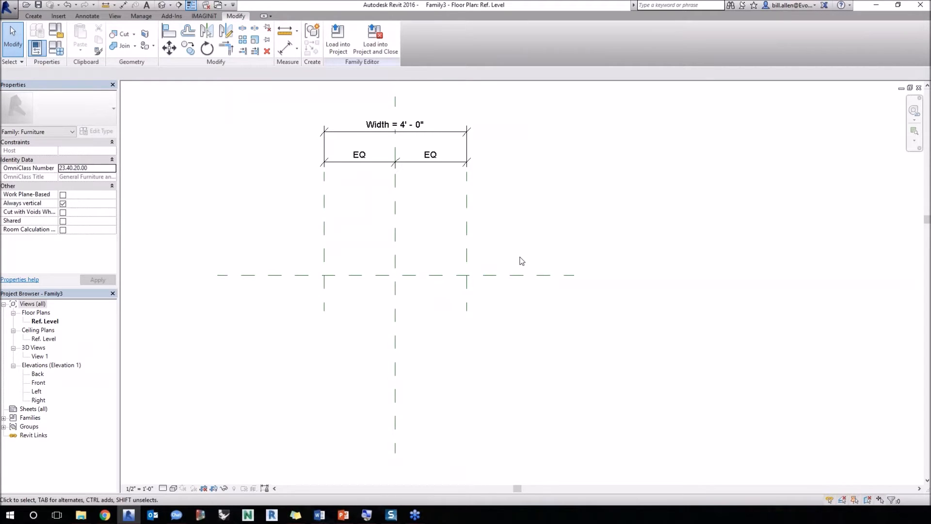
# Step: Draw two horizontal reference planes spanning the width, one below and one above the horizontal center plane
pyautogui.click(34, 16)
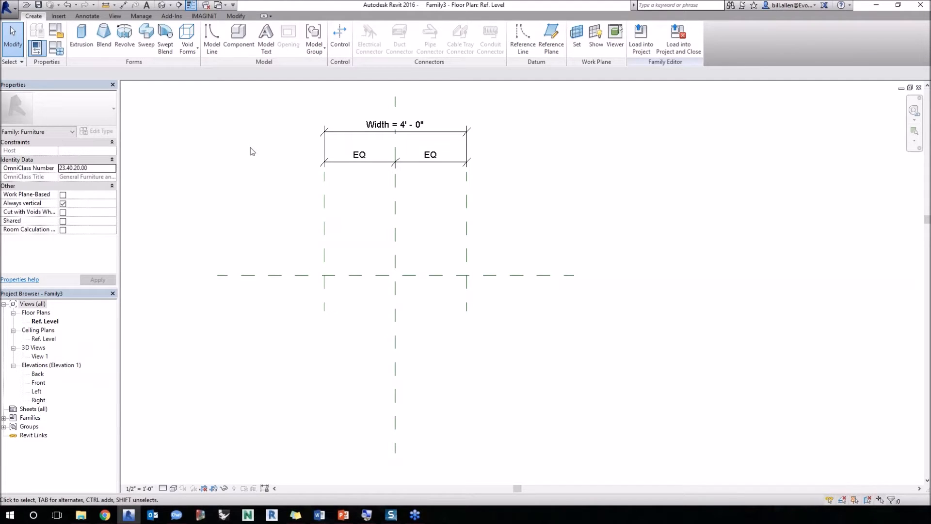
pyautogui.click(549, 45)
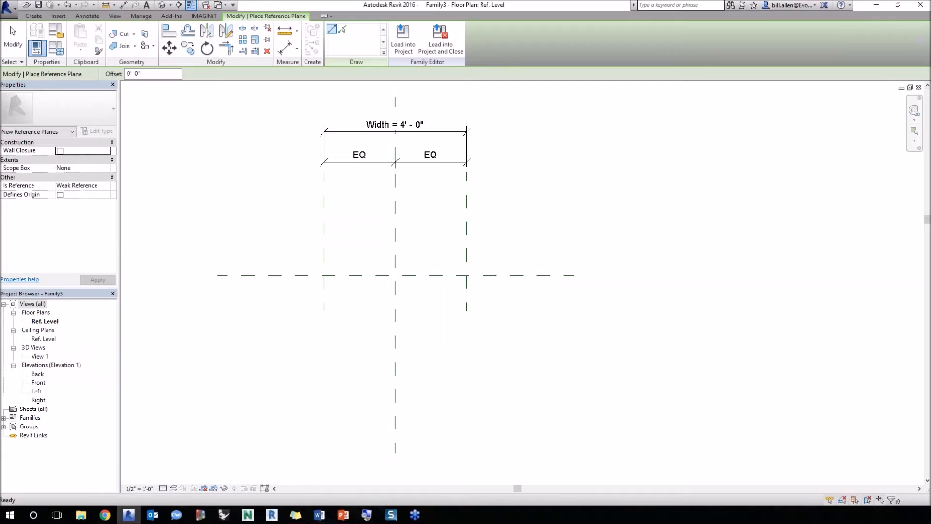
pyautogui.click(298, 361)
pyautogui.click(510, 359)
pyautogui.click(300, 227)
pyautogui.click(488, 227)
pyautogui.press('Escape')
pyautogui.press('Escape')
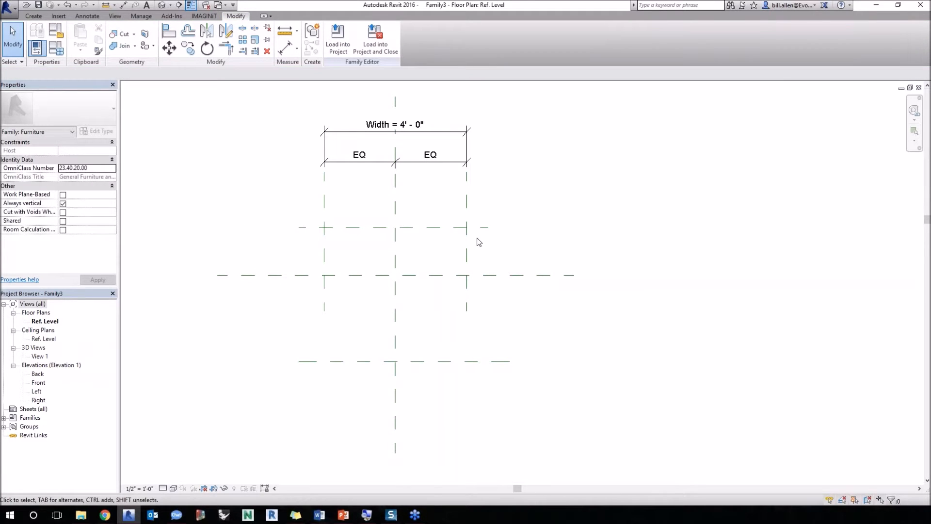
# Step: Dimension across the three horizontal reference planes and apply an equality constraint to the two segments
pyautogui.press('d')
pyautogui.press('i')
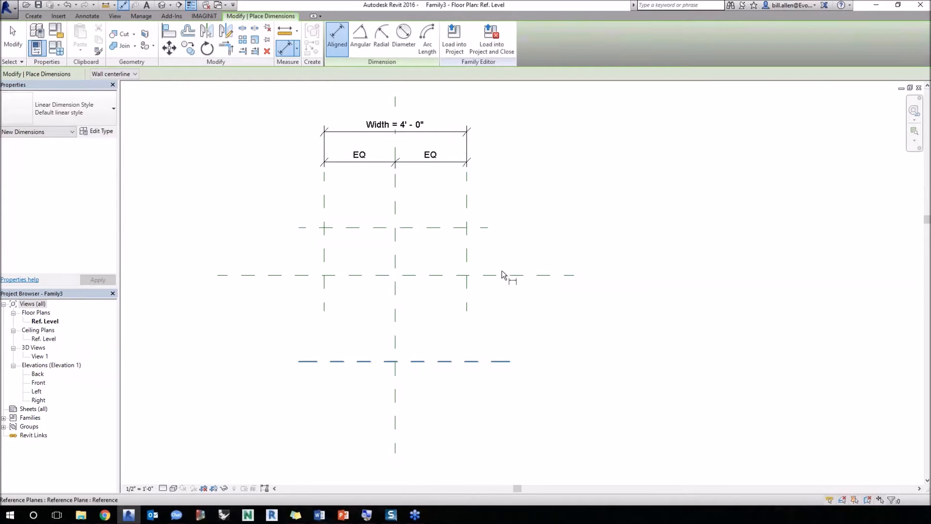
pyautogui.click(501, 275)
pyautogui.click(486, 227)
pyautogui.click(592, 270)
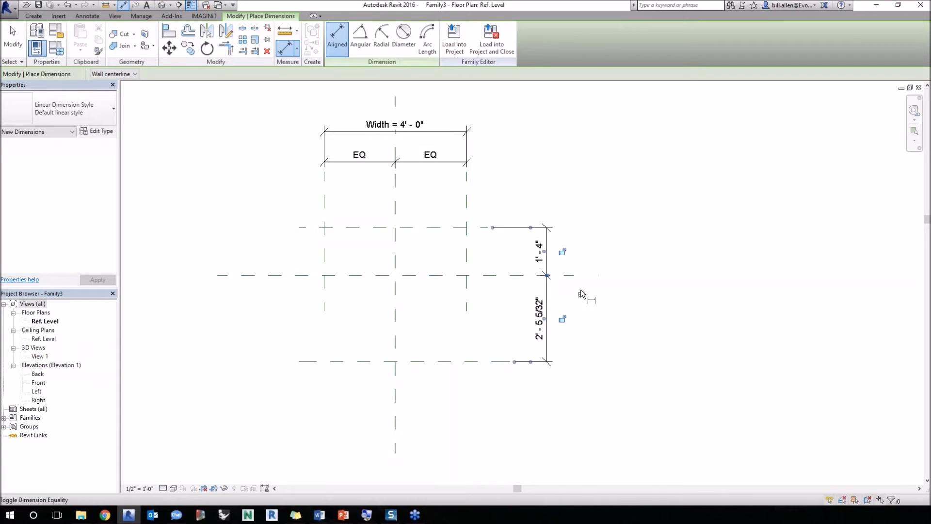
pyautogui.click(581, 294)
pyautogui.press('Escape')
pyautogui.press('Escape')
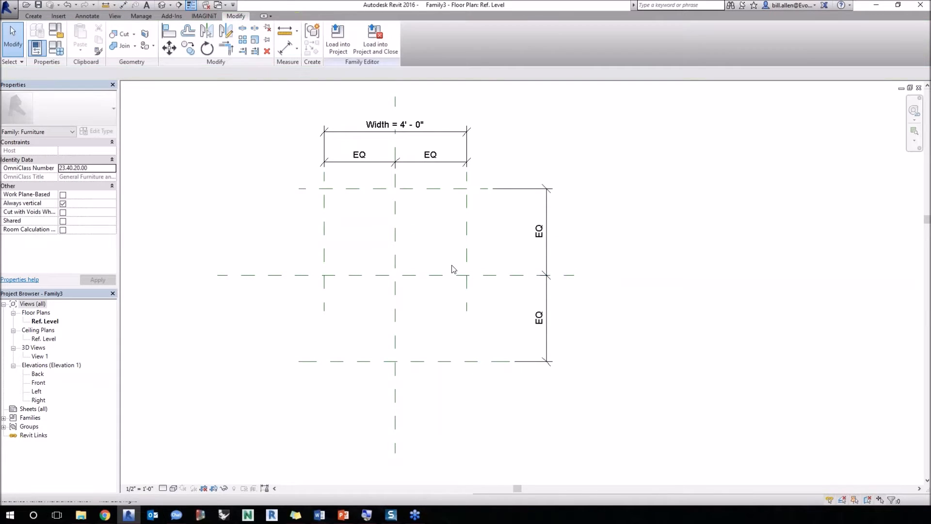
# Step: Add an overall aligned dimension between the two outer horizontal reference planes, beside the equality dimension
pyautogui.press('d')
pyautogui.press('i')
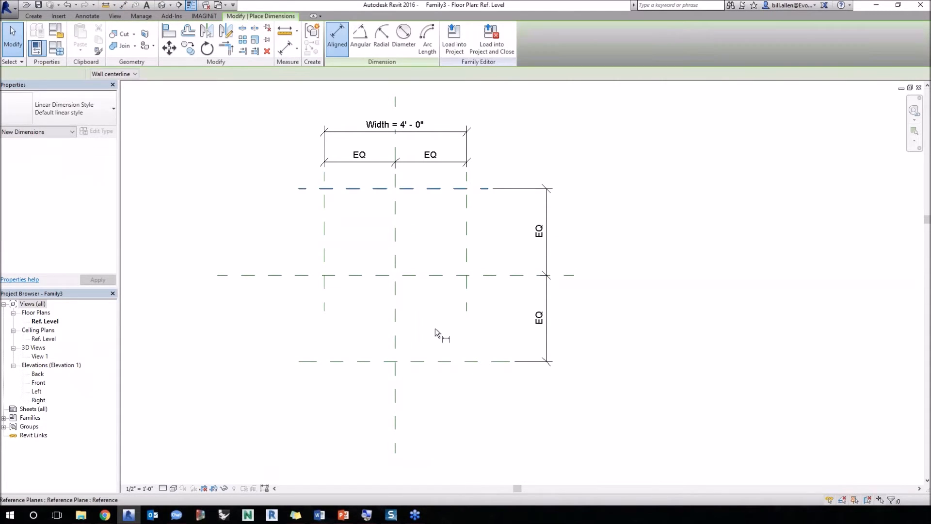
pyautogui.click(433, 365)
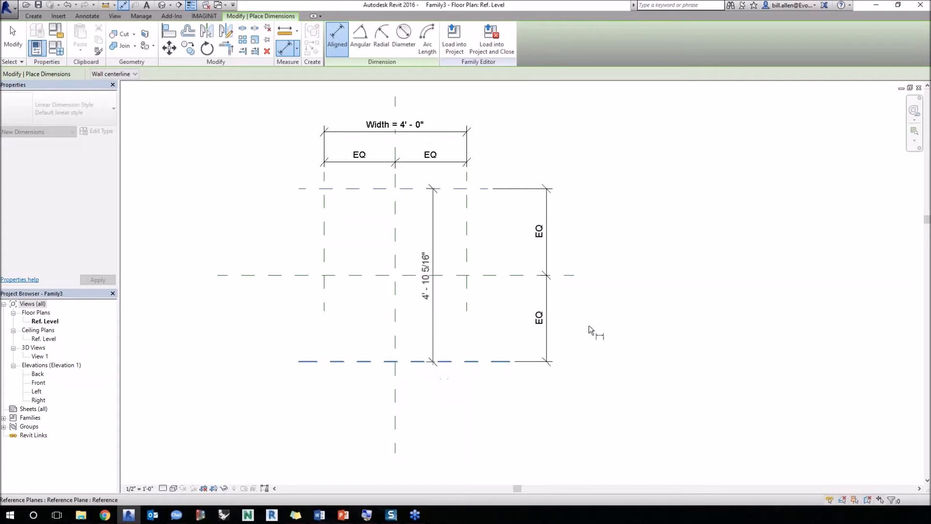
pyautogui.click(589, 327)
pyautogui.press('Escape')
pyautogui.press('Escape')
# Step: Label the overall front-to-back dimension with a new family type parameter named Depth, grouped under Dimensions
pyautogui.click(589, 326)
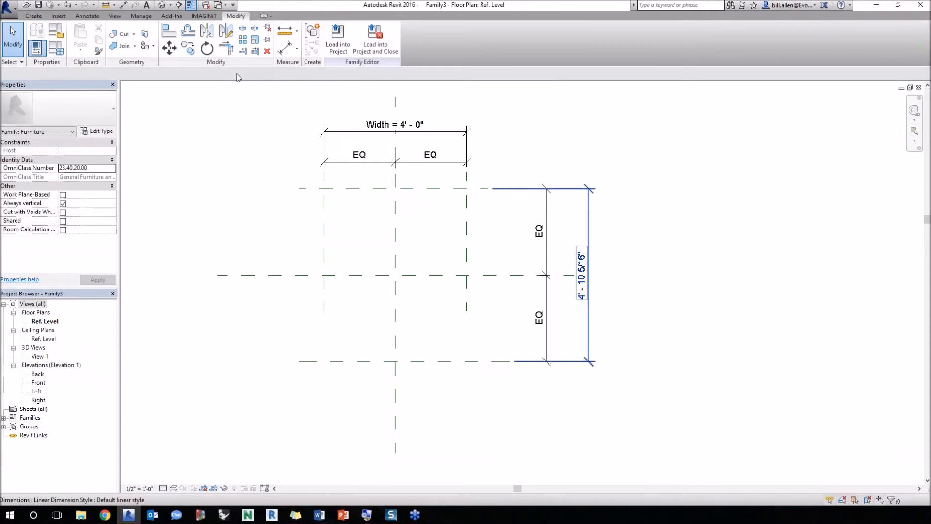
pyautogui.click(231, 74)
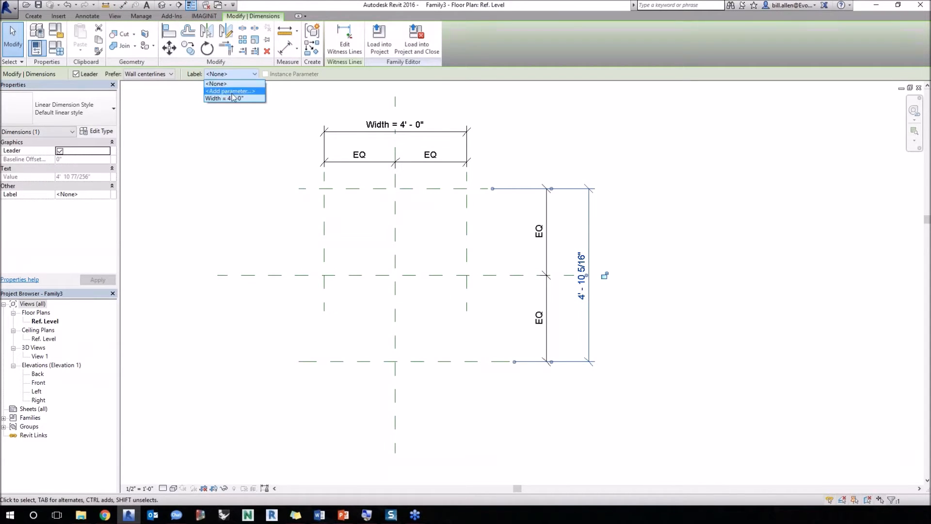
pyautogui.click(237, 91)
pyautogui.write('Depth')
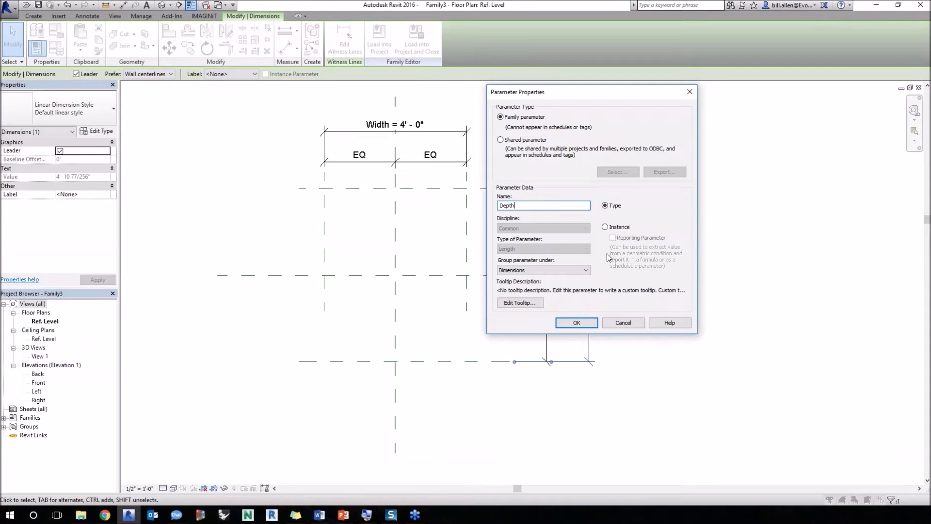
pyautogui.click(577, 323)
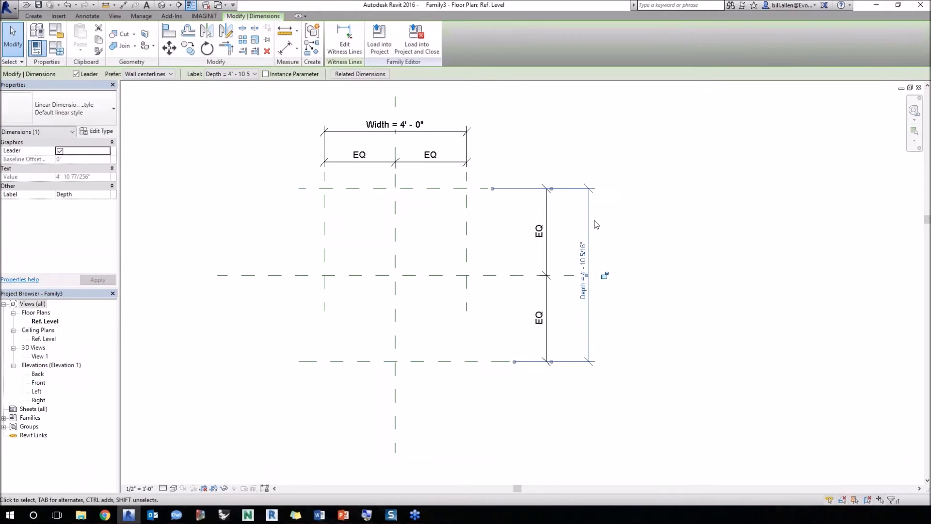
pyautogui.click(594, 220)
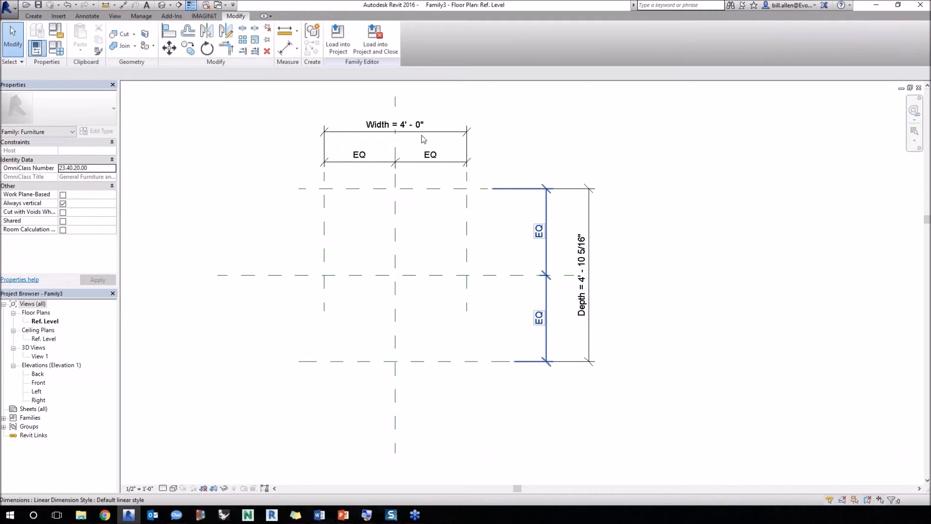
# Step: Set the Depth dimension to 4' and deselect it
pyautogui.click(602, 263)
pyautogui.click(578, 260)
pyautogui.write('4')
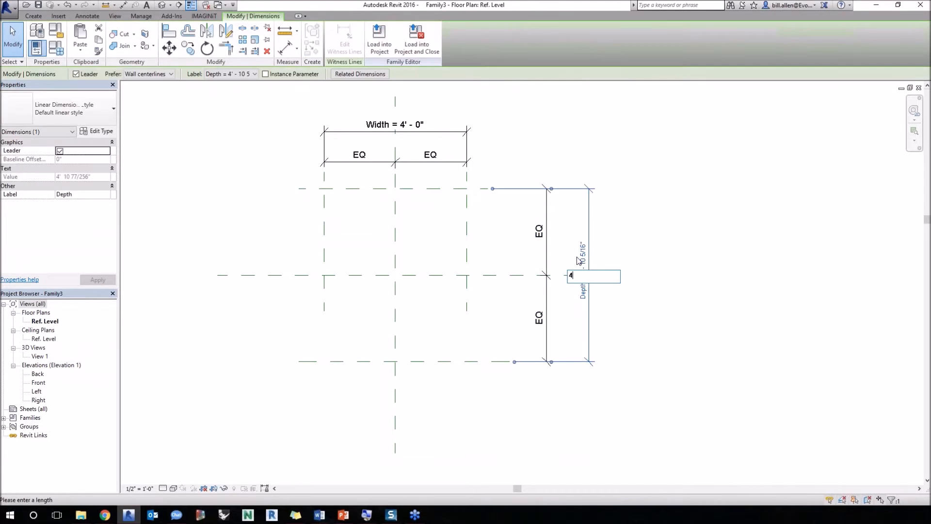
pyautogui.press('Return')
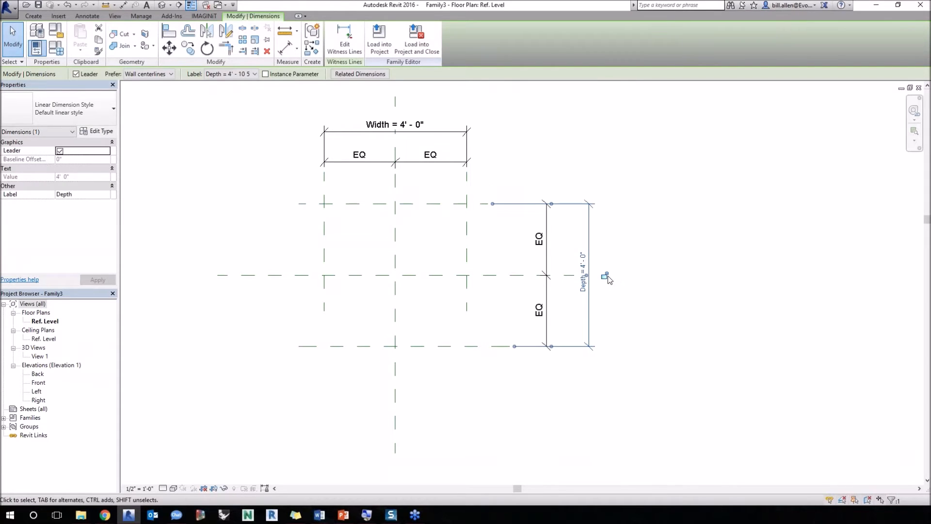
pyautogui.click(429, 135)
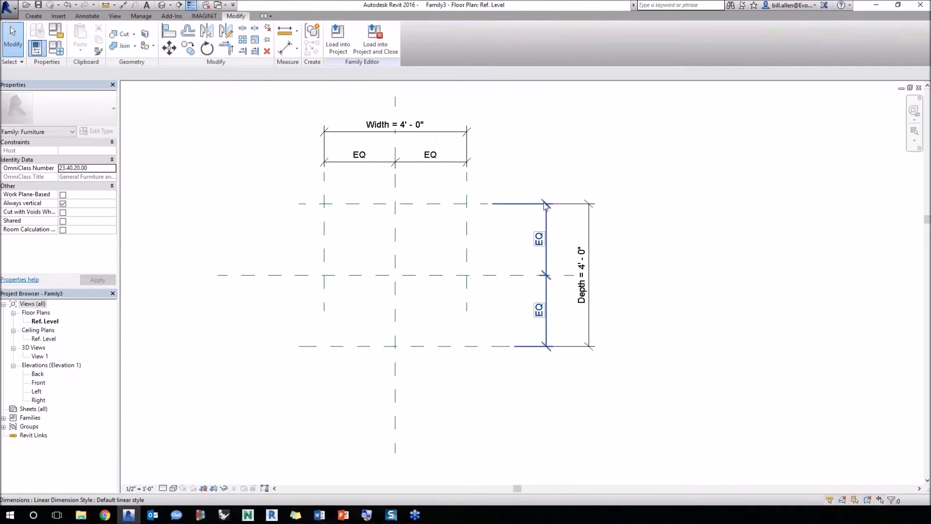
# Step: Start a solid extrusion sketch using the Rectangle draw tool
pyautogui.click(34, 16)
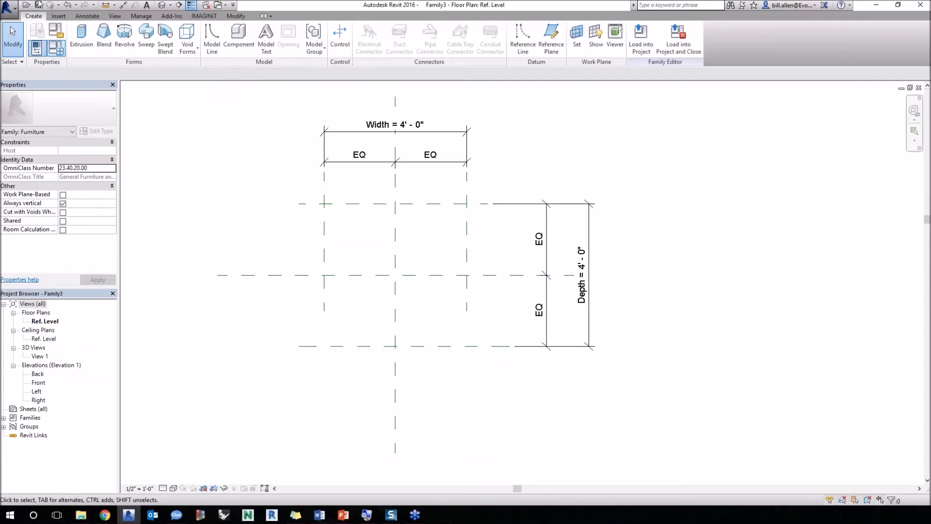
pyautogui.click(81, 39)
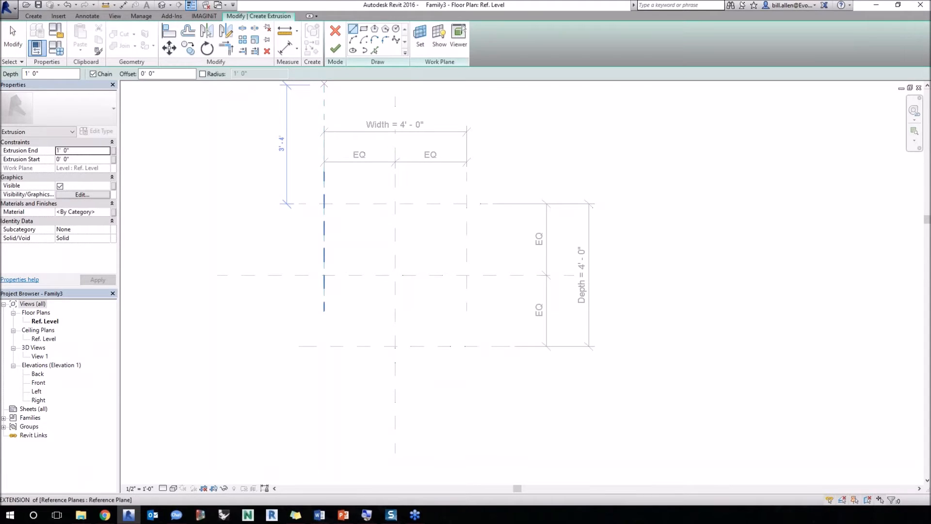
pyautogui.click(364, 29)
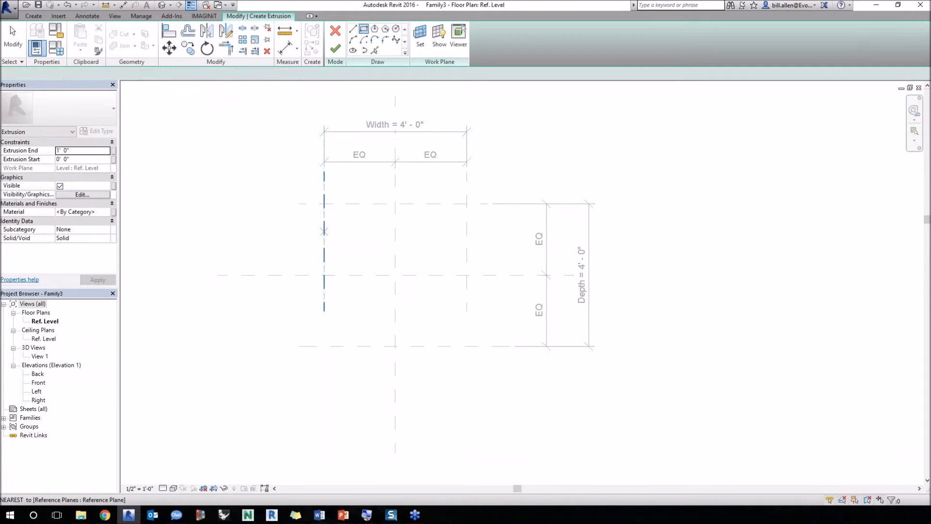
# Step: Try a freehand rectangle about 4' 8" by 3' 3" centered roughly on the reference planes and undo it
pyautogui.click(311, 219)
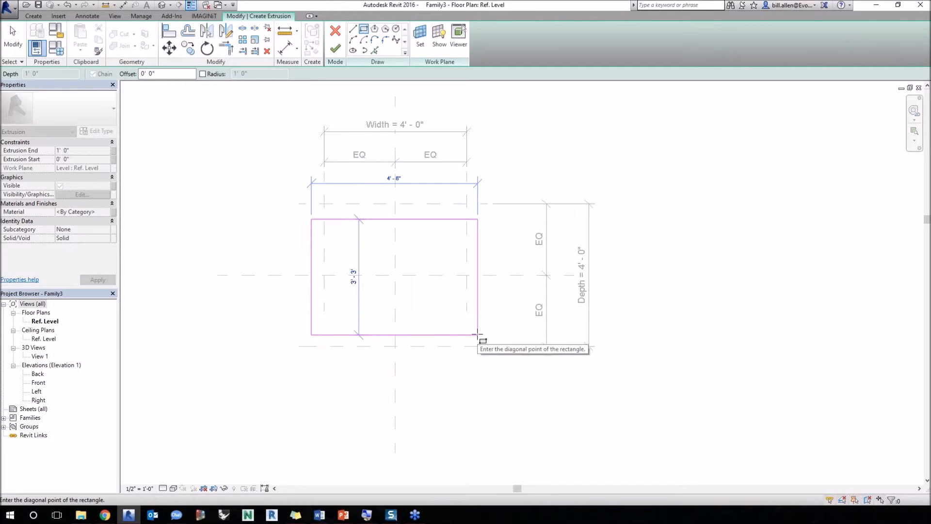
pyautogui.click(478, 334)
pyautogui.press('Escape')
pyautogui.press('Escape')
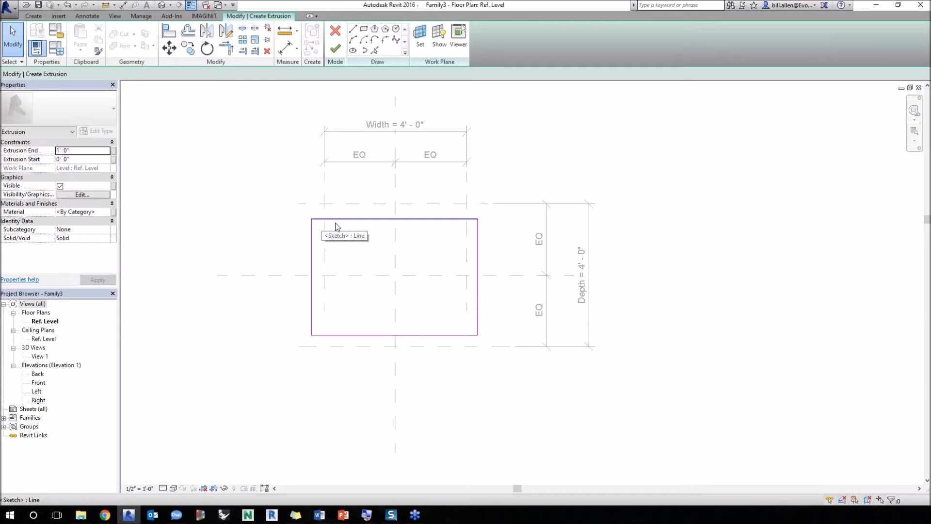
pyautogui.hotkey('ctrl', 'z')
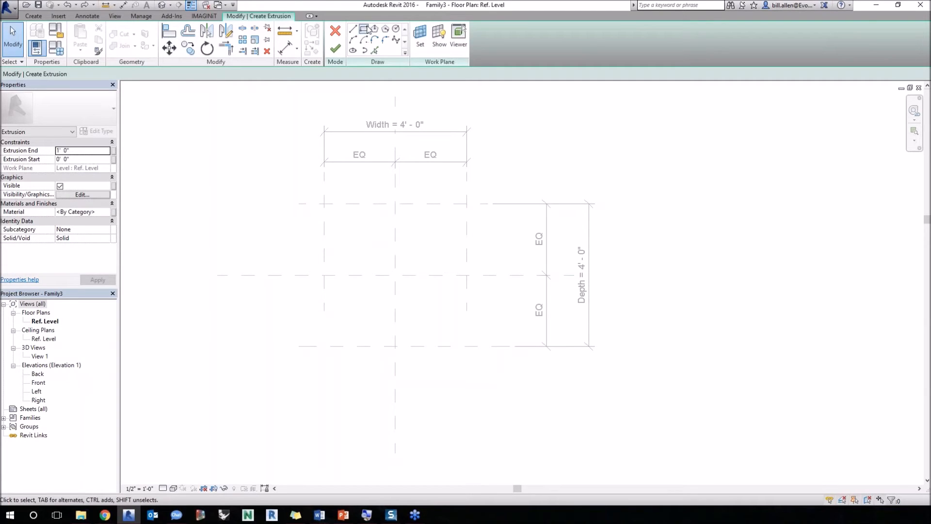
# Step: Try sketching the rectangle directly on the intersections of the outer reference planes and undo it
pyautogui.click(367, 29)
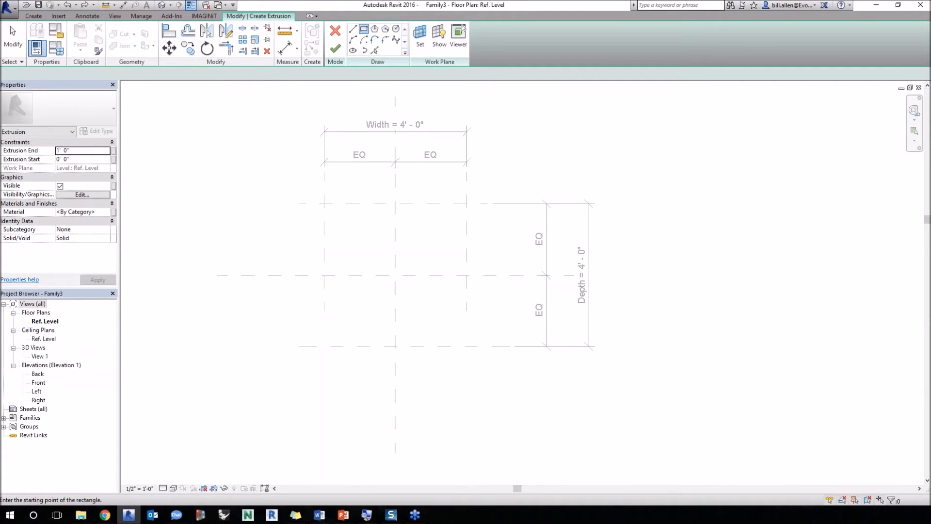
pyautogui.click(324, 204)
pyautogui.click(467, 347)
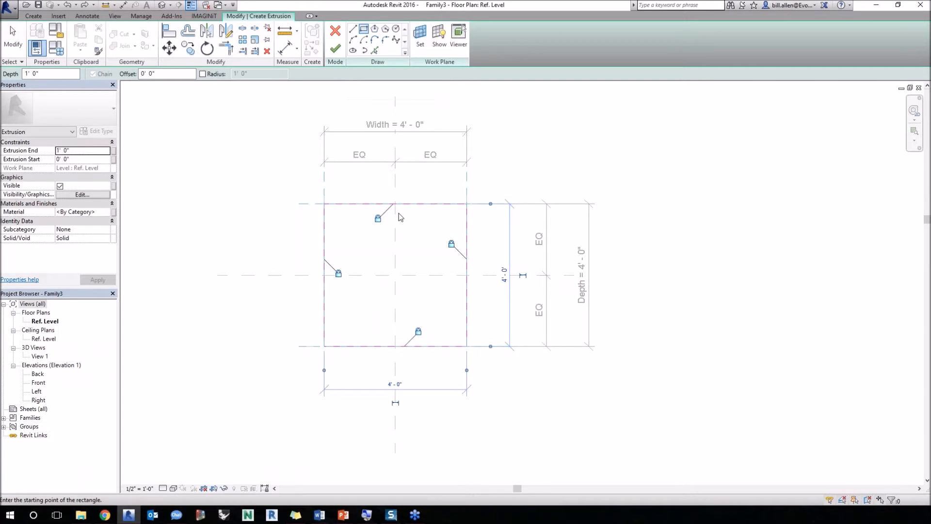
pyautogui.press('Escape')
pyautogui.press('Escape')
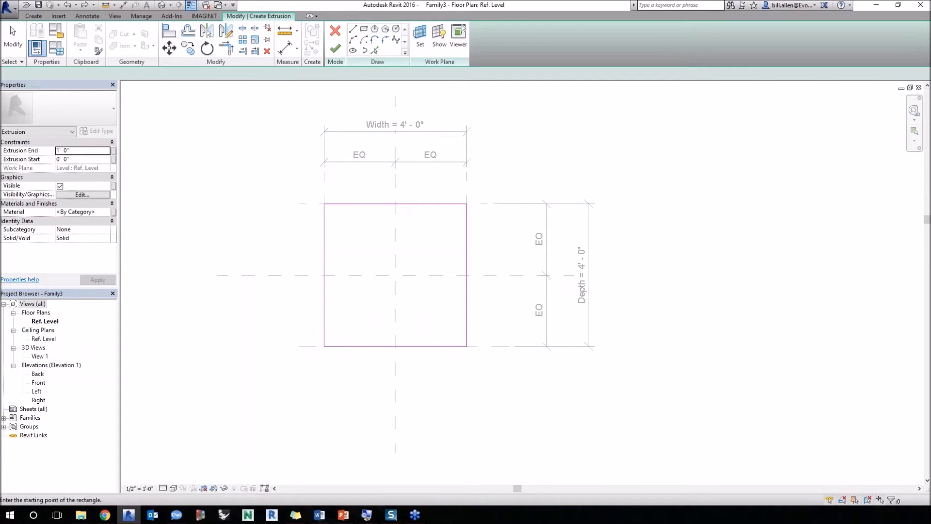
pyautogui.hotkey('ctrl', 'z')
# Step: Sketch a rectangle slightly larger than the reference plane framework, with every edge outside the outer planes
pyautogui.click(365, 29)
pyautogui.click(306, 185)
pyautogui.click(482, 363)
pyautogui.press('Escape')
pyautogui.press('Escape')
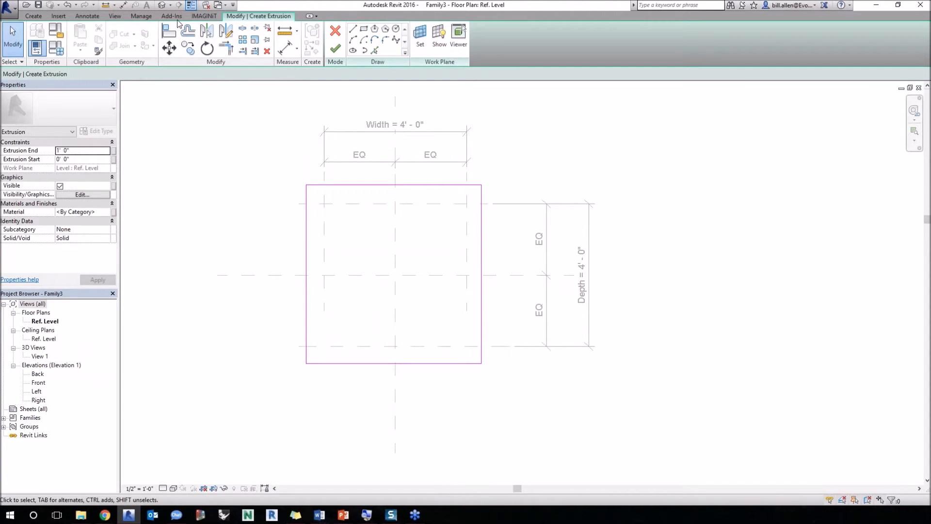
# Step: Align the rectangle's four edges to the outer reference planes with alignment locks, and finish the extrusion
pyautogui.click(206, 30)
pyautogui.click(323, 242)
pyautogui.click(305, 236)
pyautogui.click(365, 203)
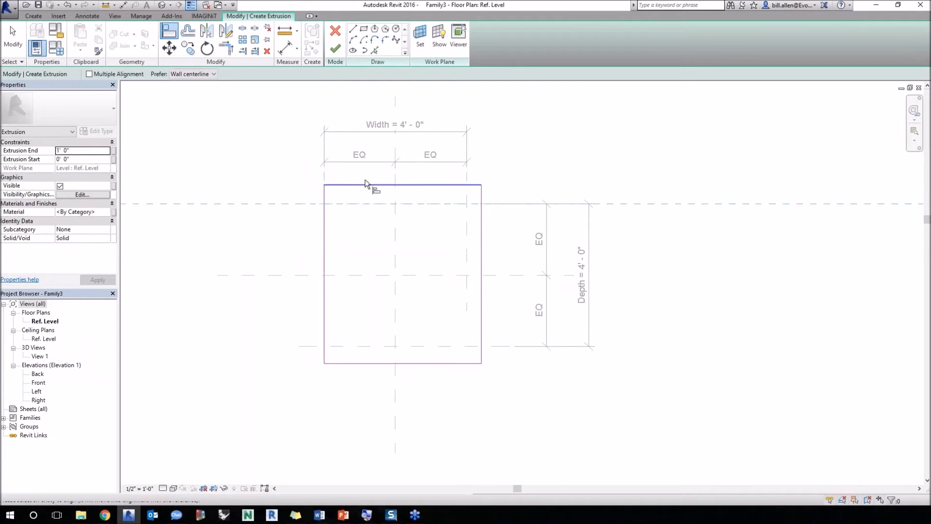
pyautogui.click(383, 230)
pyautogui.click(475, 235)
pyautogui.click(460, 256)
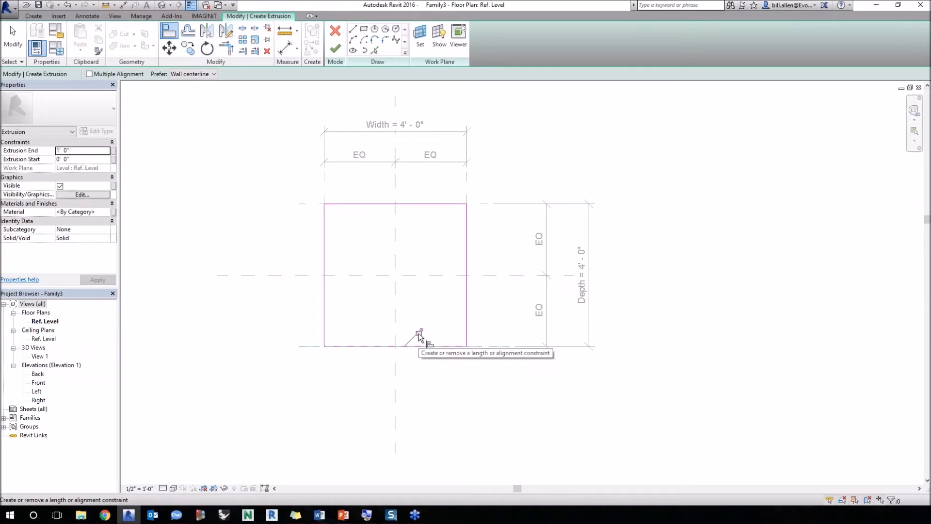
pyautogui.click(418, 334)
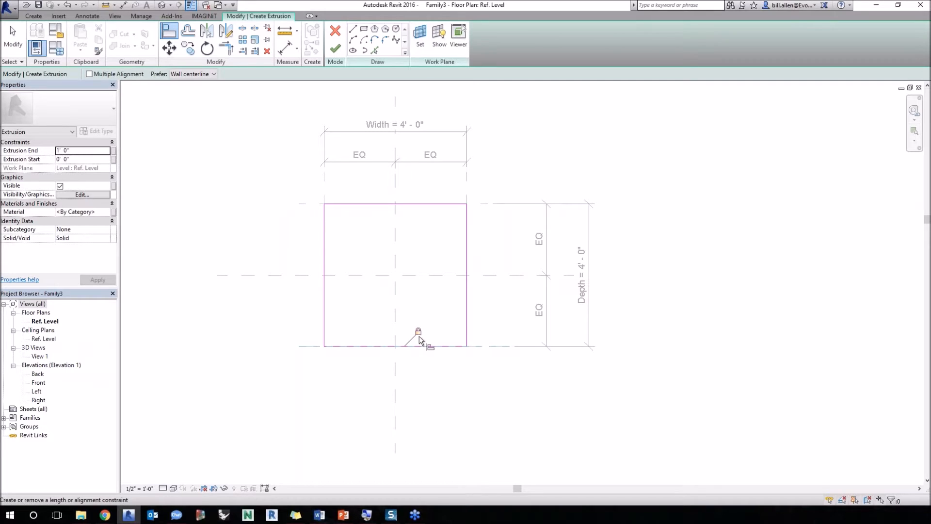
pyautogui.click(335, 49)
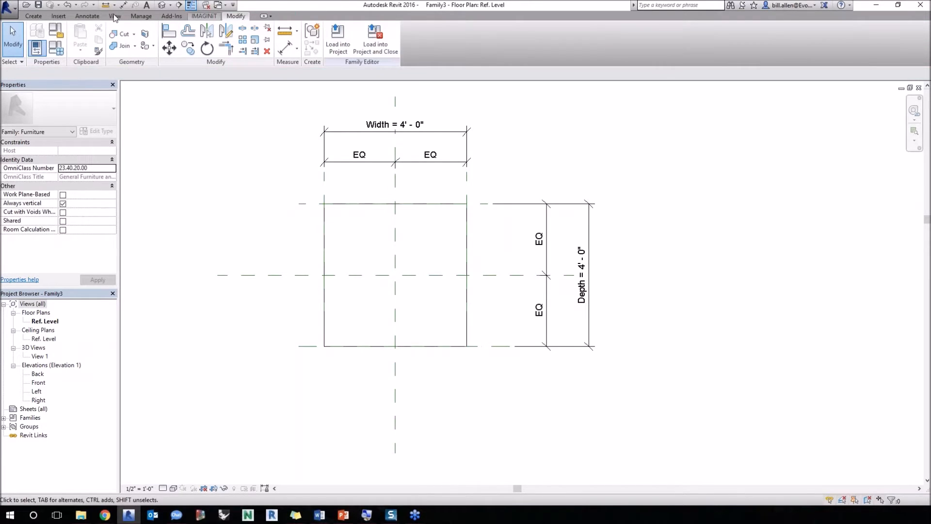
# Step: Inspect the extrusion in the default 3D view and return to the Ref. Level floor plan
pyautogui.click(115, 16)
pyautogui.click(88, 38)
pyautogui.keyDown('shift'); pyautogui.moveTo(422, 344); pyautogui.dragTo(393, 339, button='middle'); pyautogui.keyUp('shift')
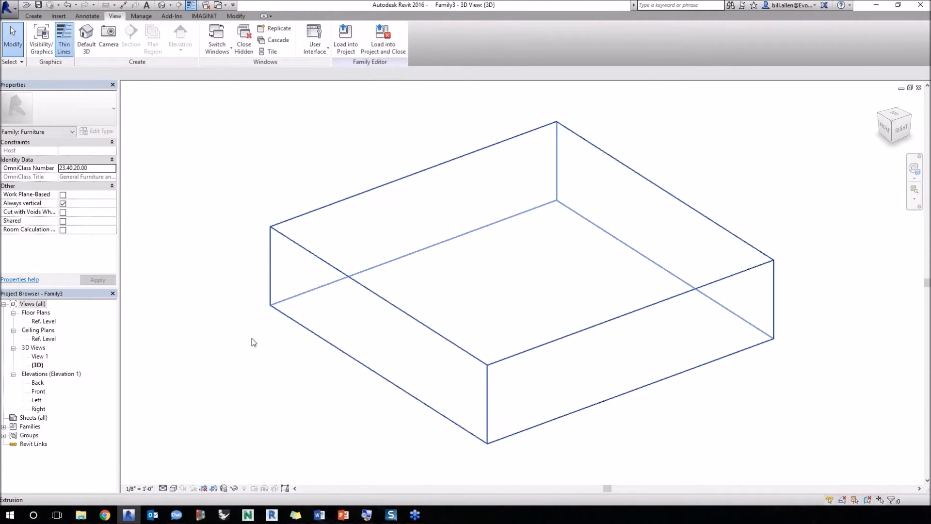
pyautogui.doubleClick(44, 321)
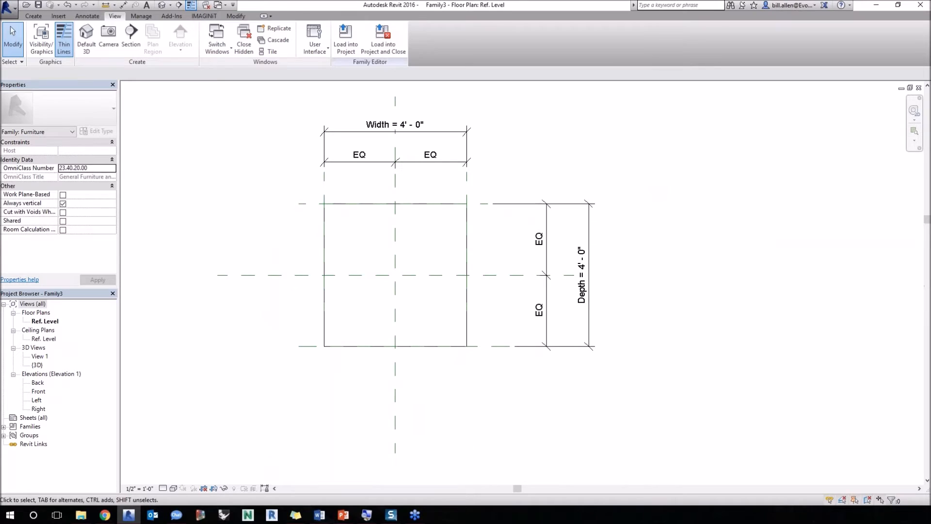
# Step: Flex the extrusion by trying a Width of 3' and restoring it to 4'
pyautogui.doubleClick(395, 124)
pyautogui.write('3')
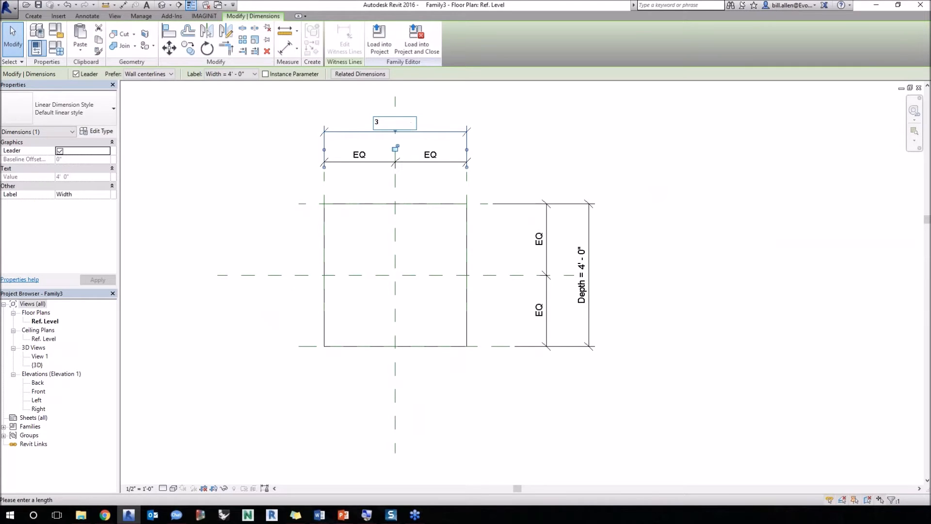
pyautogui.press('Return')
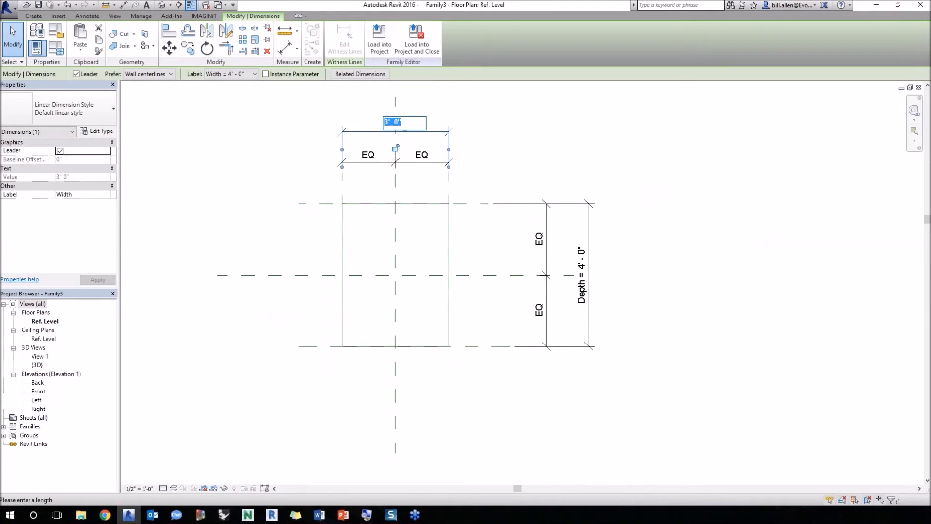
pyautogui.write('4')
pyautogui.press('Return')
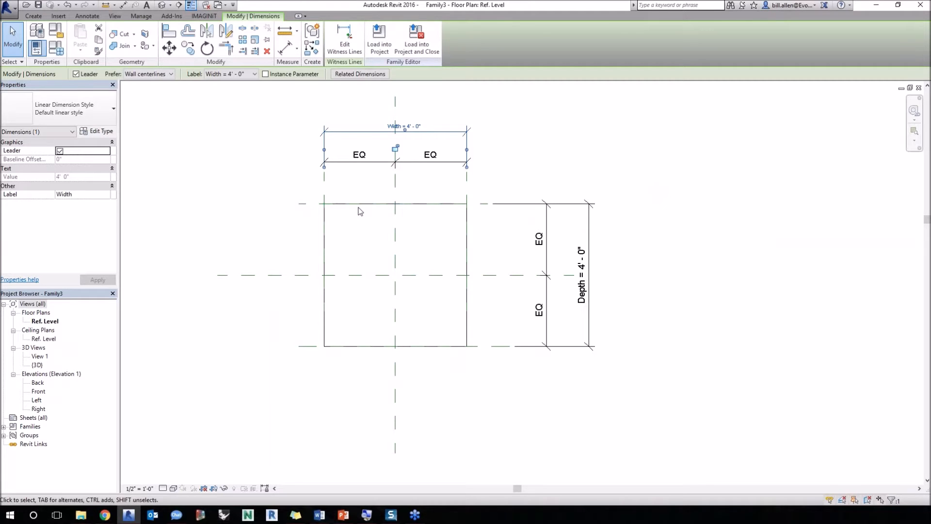
pyautogui.press('Escape')
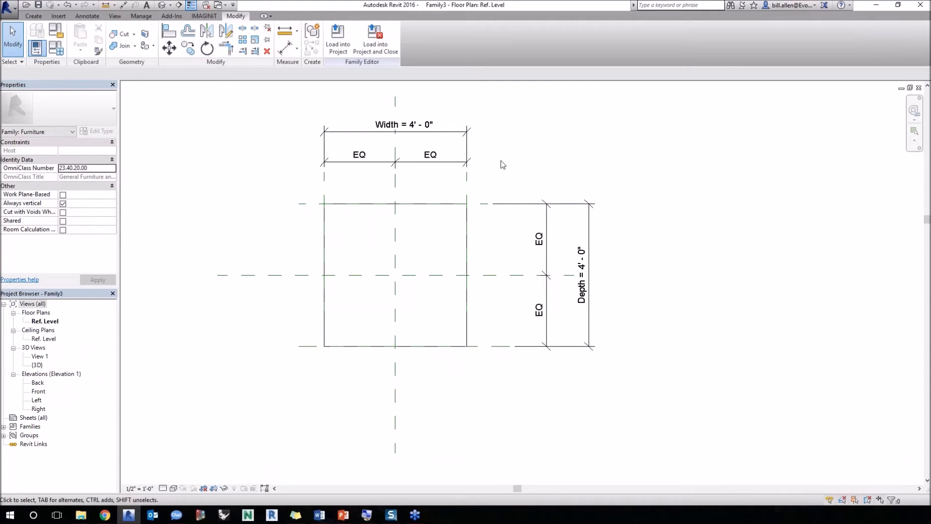
# Step: Place a second overall width dimension between the two outer vertical reference planes, above the existing Width dimension
pyautogui.press('d')
pyautogui.press('i')
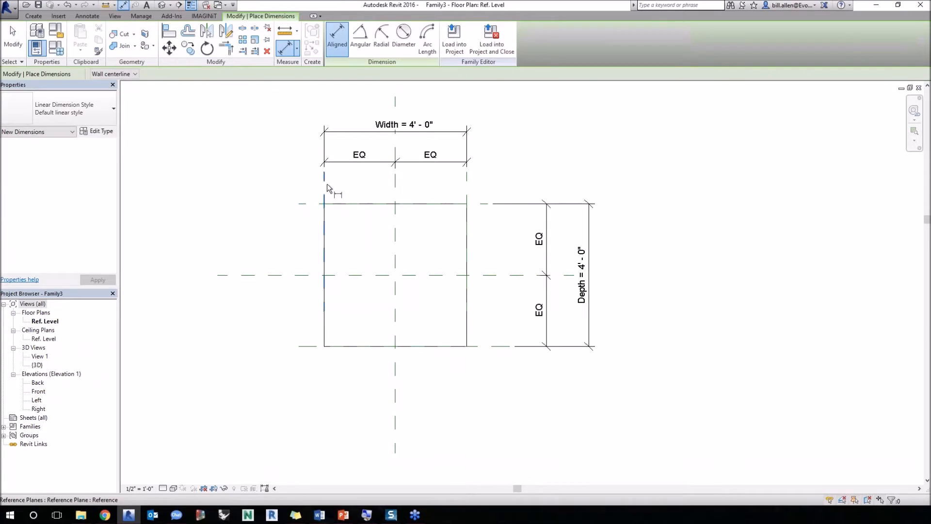
pyautogui.click(327, 183)
pyautogui.click(468, 189)
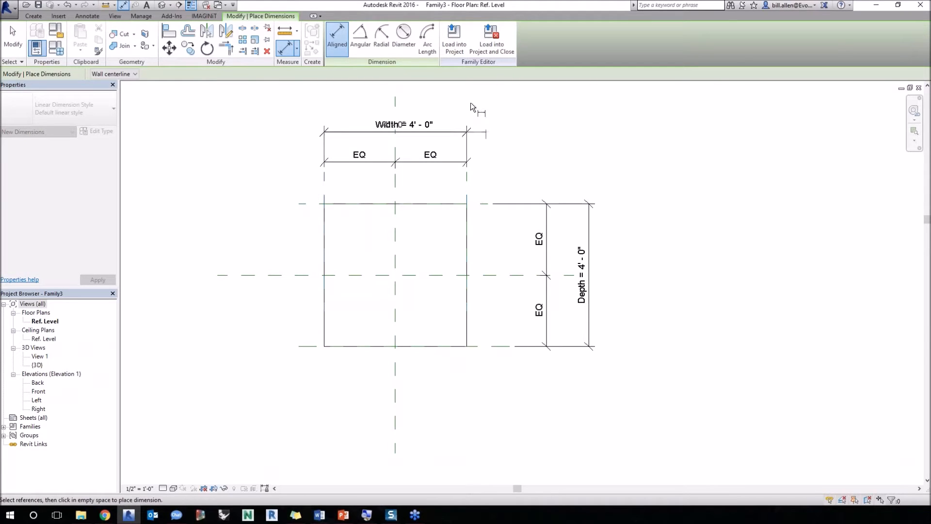
pyautogui.click(470, 104)
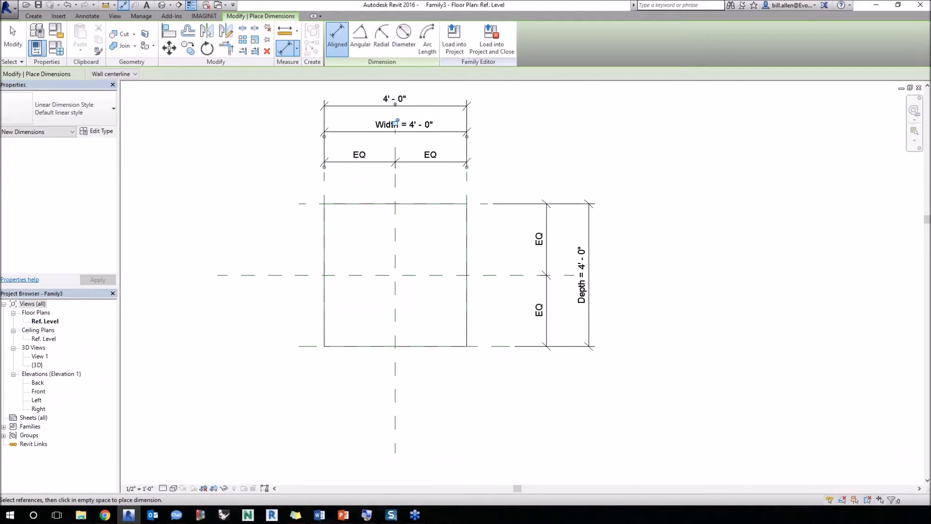
pyautogui.press('Escape')
# Step: Start a new parameter label for the redundant overall dimension, cancel it, and delete that dimension
pyautogui.click(379, 103)
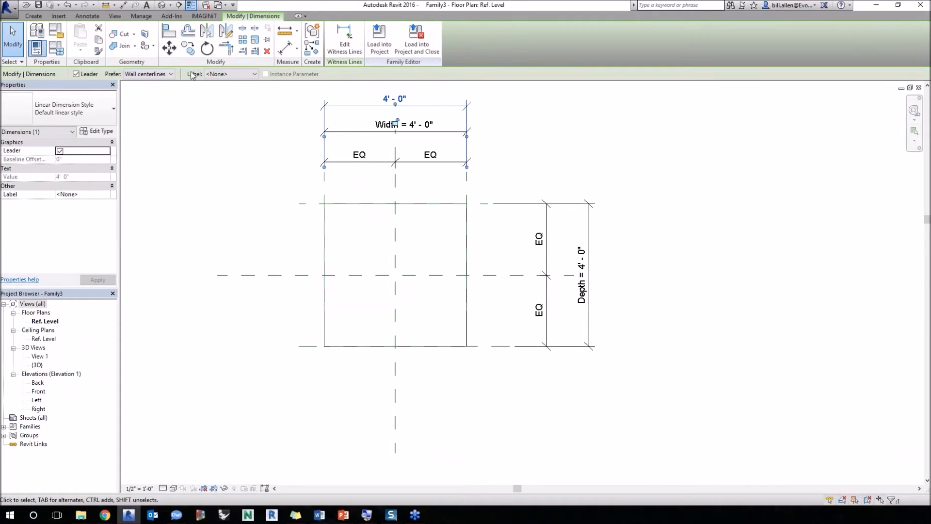
pyautogui.click(235, 74)
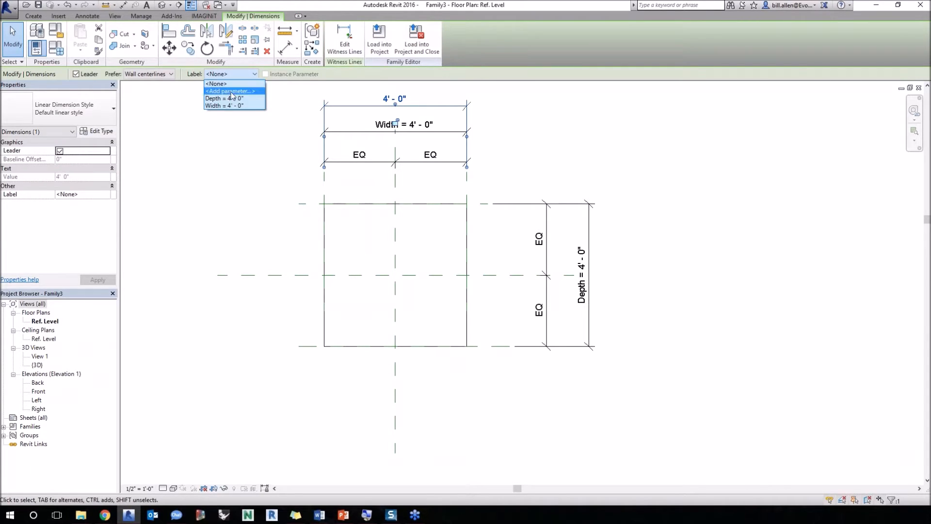
pyautogui.click(231, 92)
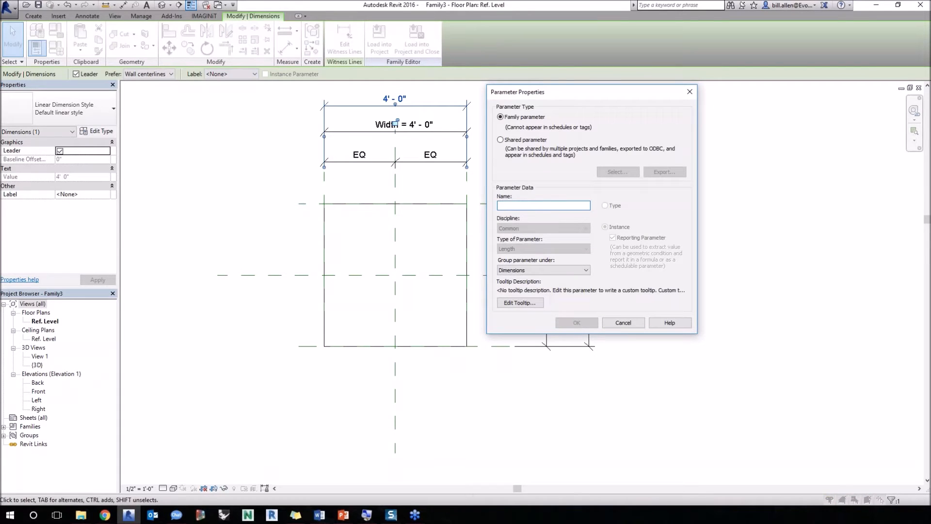
pyautogui.click(623, 322)
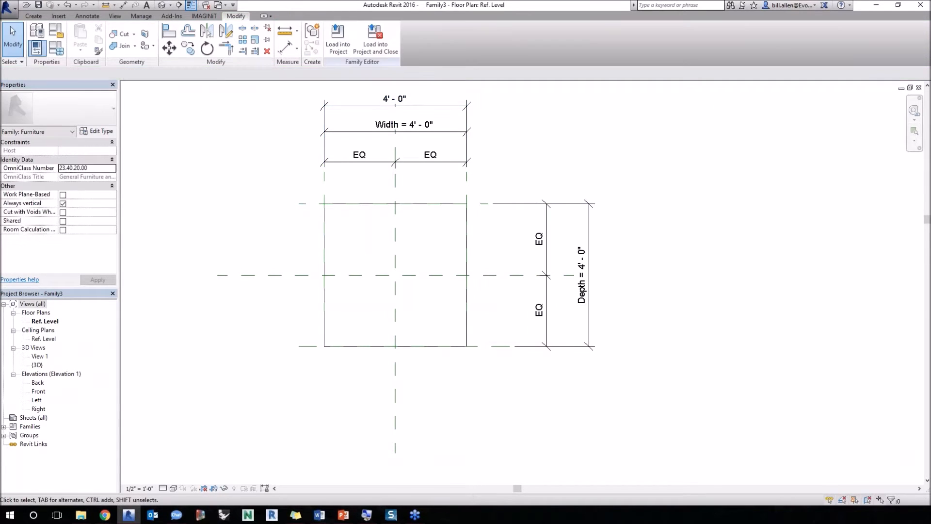
pyautogui.click(395, 121)
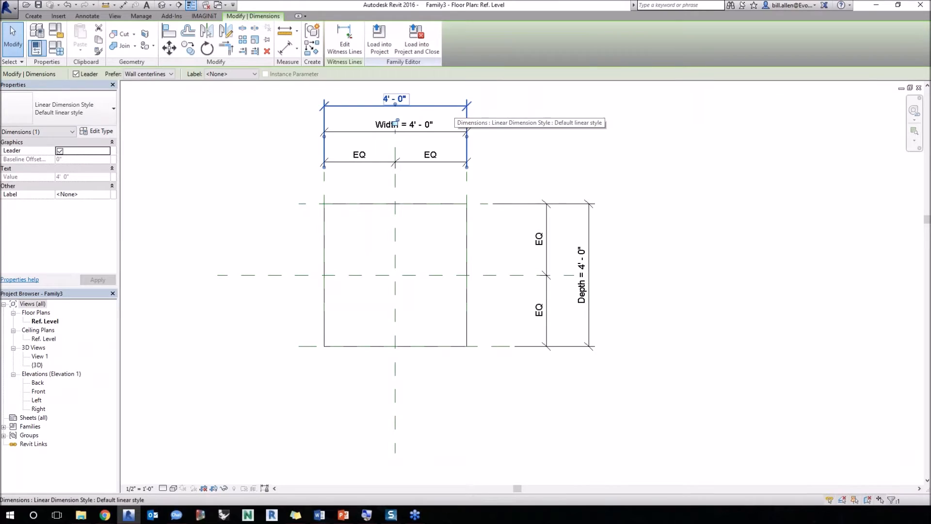
pyautogui.press('Delete')
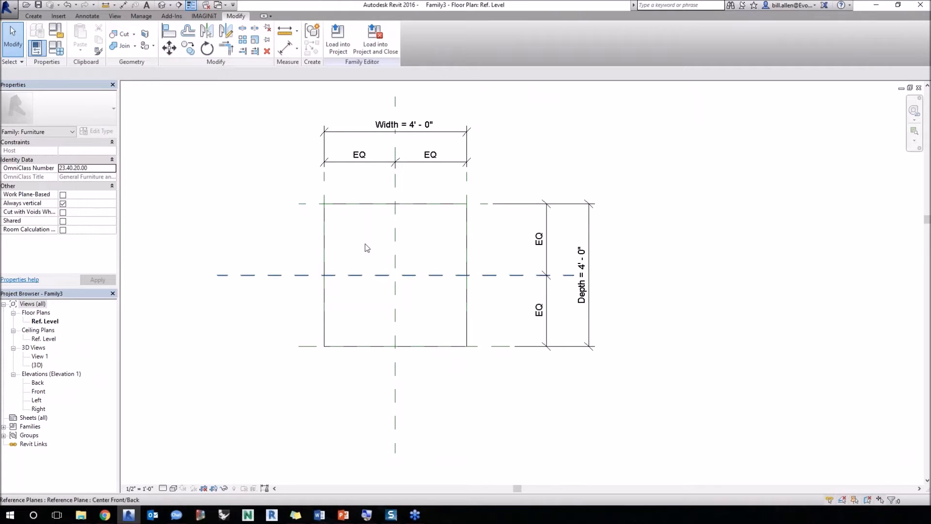
# Step: Flex the extrusion by trying a Width of 5' and restoring it to 4'
pyautogui.doubleClick(424, 132)
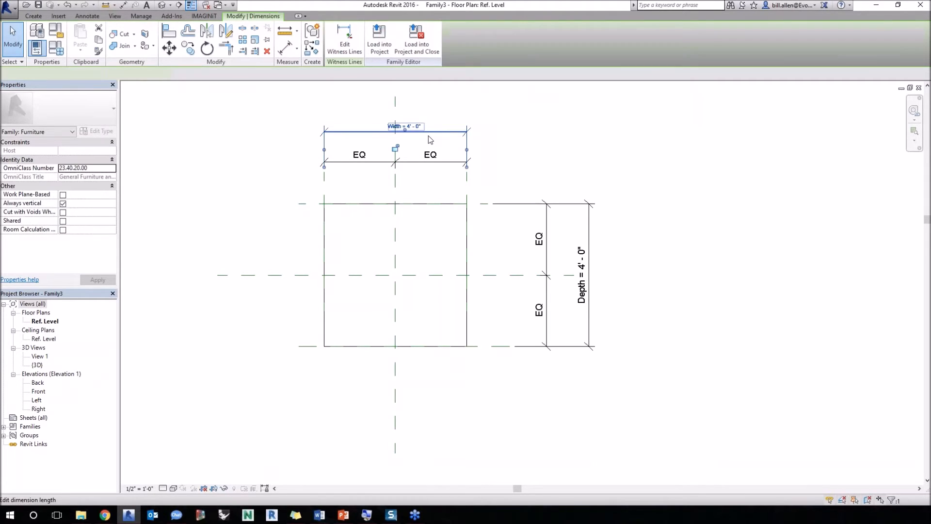
pyautogui.write('5')
pyautogui.press('Return')
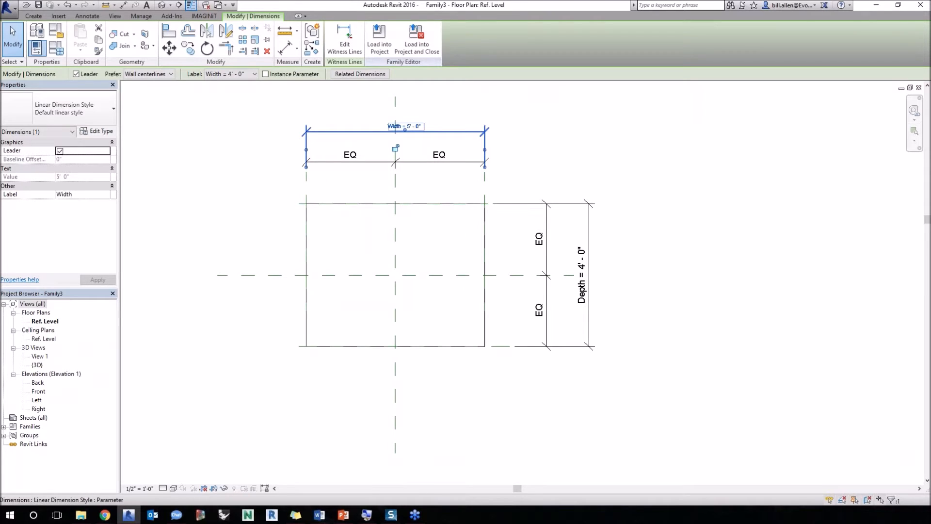
pyautogui.click(392, 126)
pyautogui.write('4')
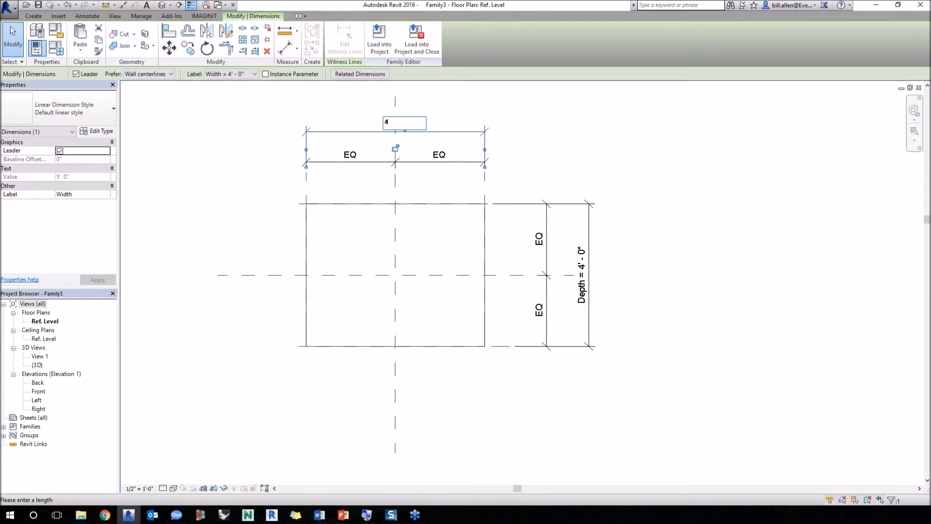
pyautogui.press('Return')
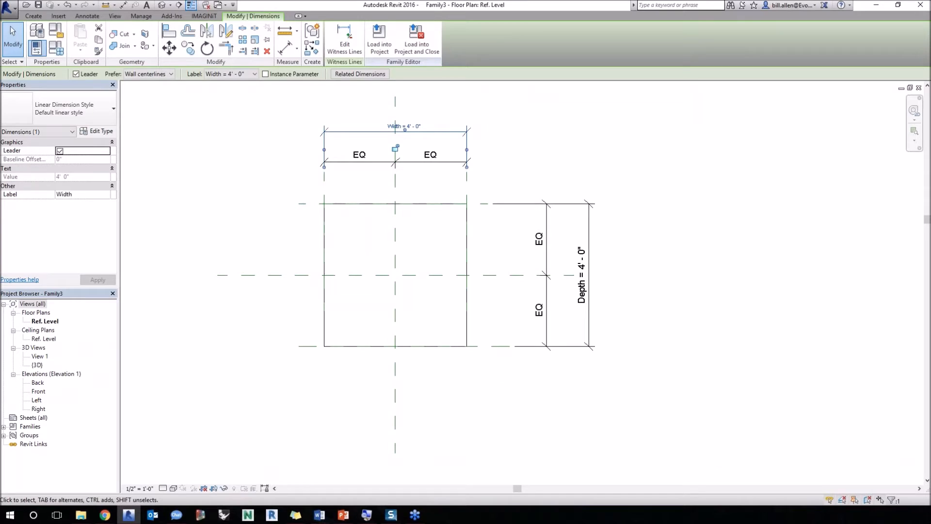
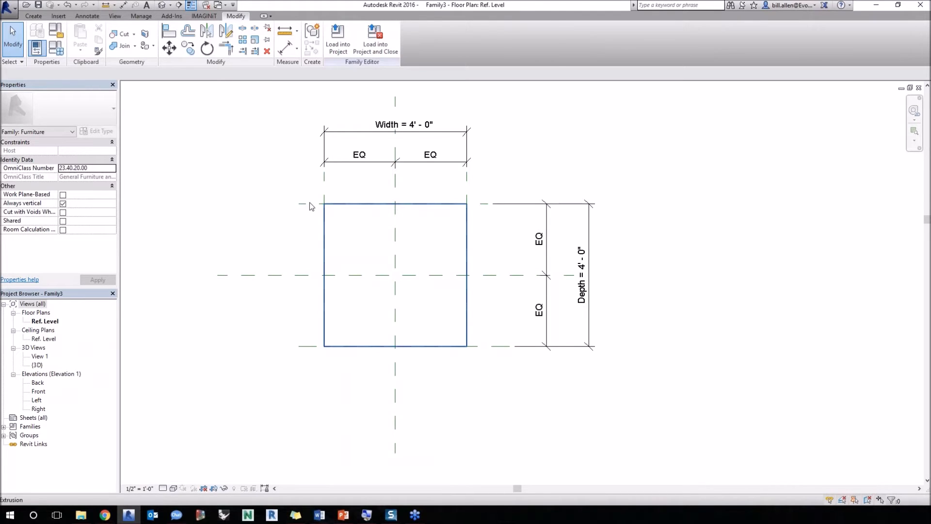
pyautogui.click(325, 222)
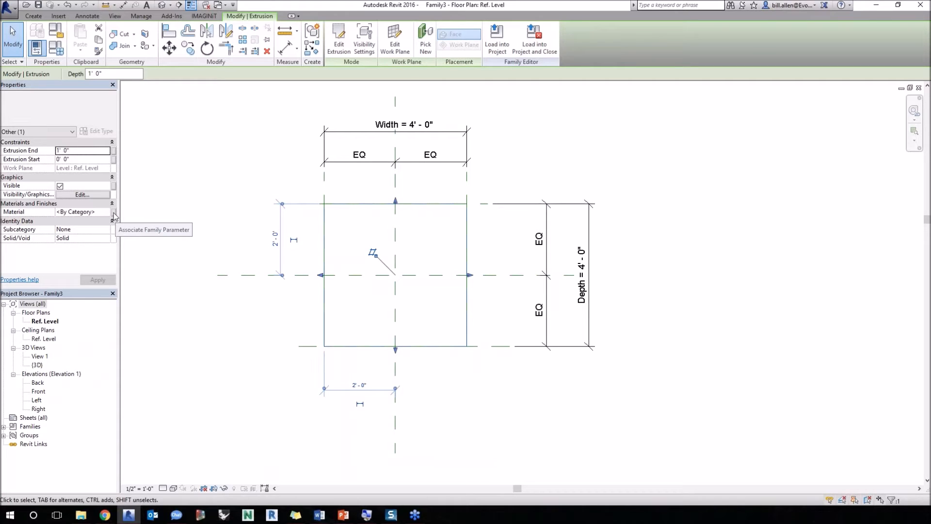
pyautogui.click(345, 184)
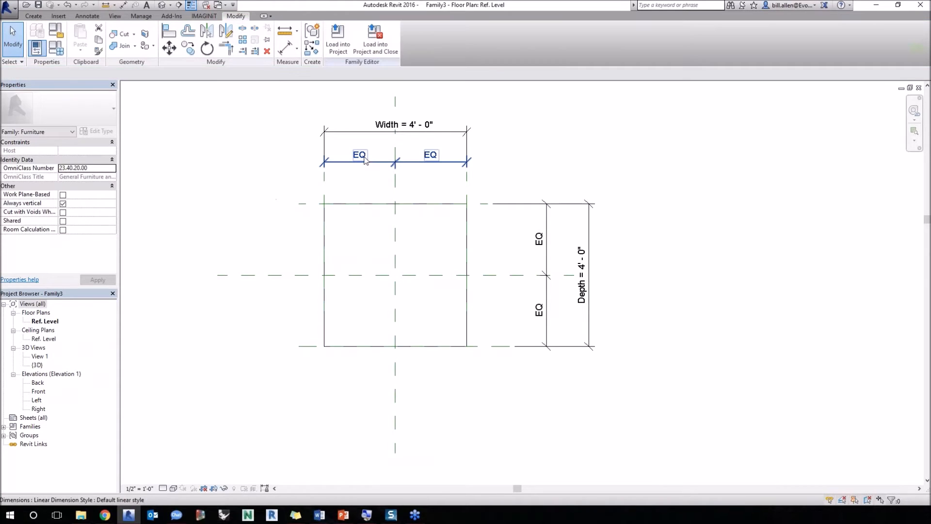
pyautogui.click(353, 133)
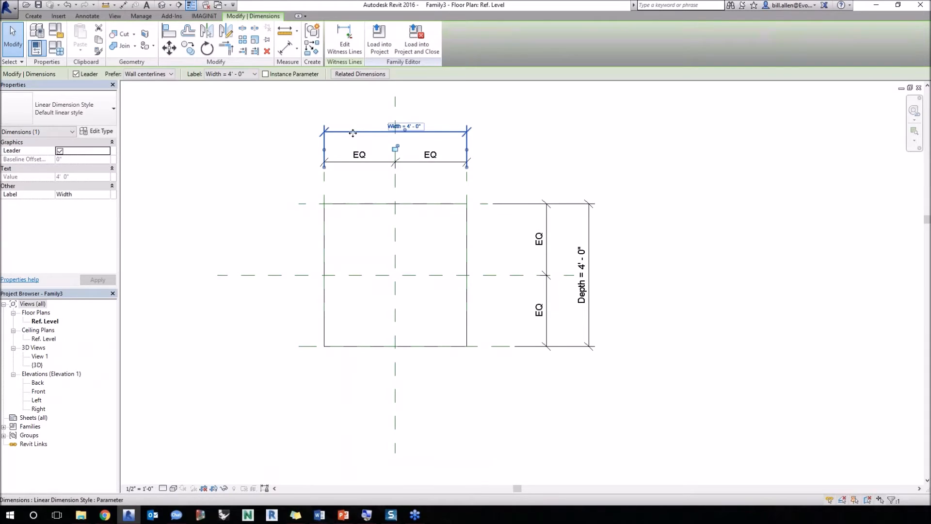
pyautogui.click(253, 74)
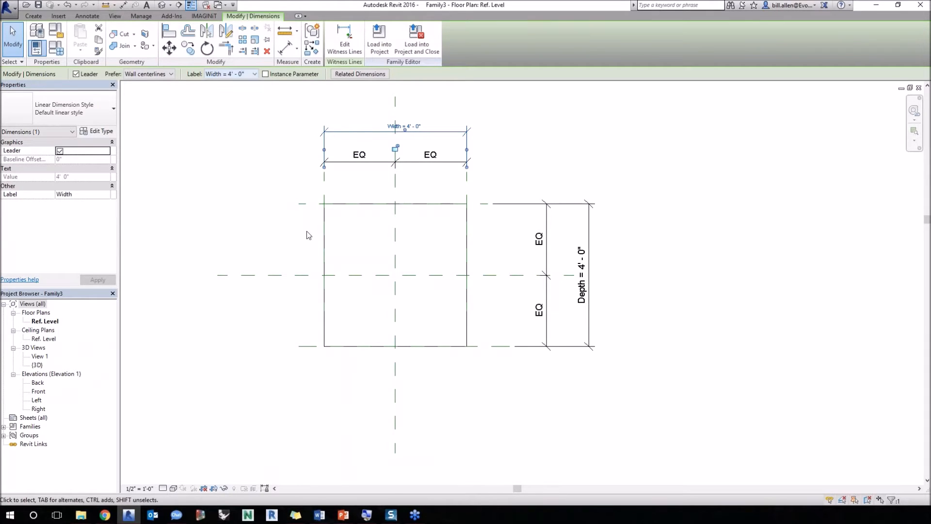
# Step: Associate the extrusion's material with a new type-based family parameter named Material, grouped under Materials and Finishes
pyautogui.click(322, 239)
pyautogui.click(321, 238)
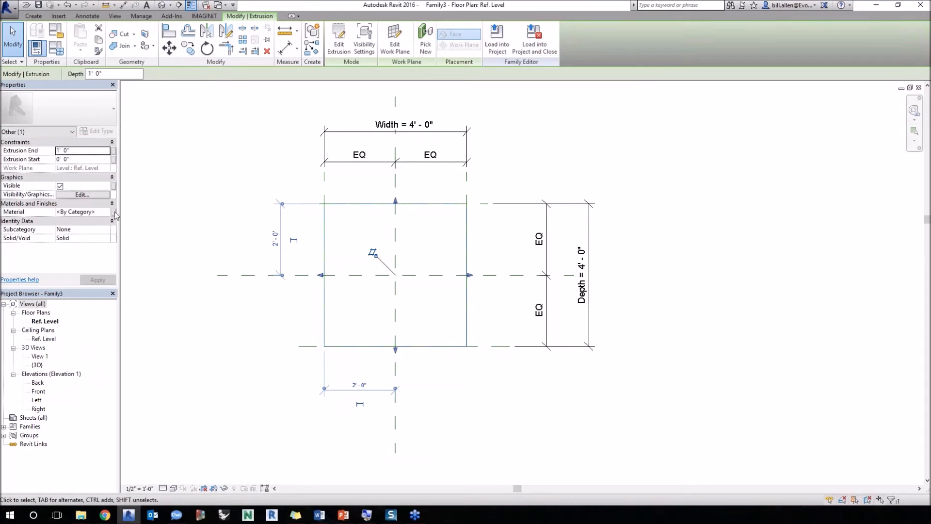
pyautogui.click(114, 212)
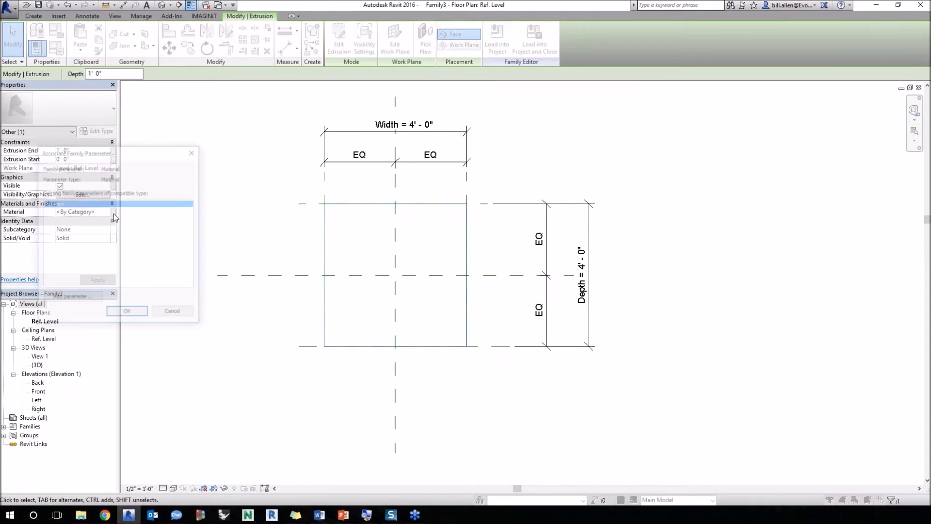
pyautogui.click(86, 299)
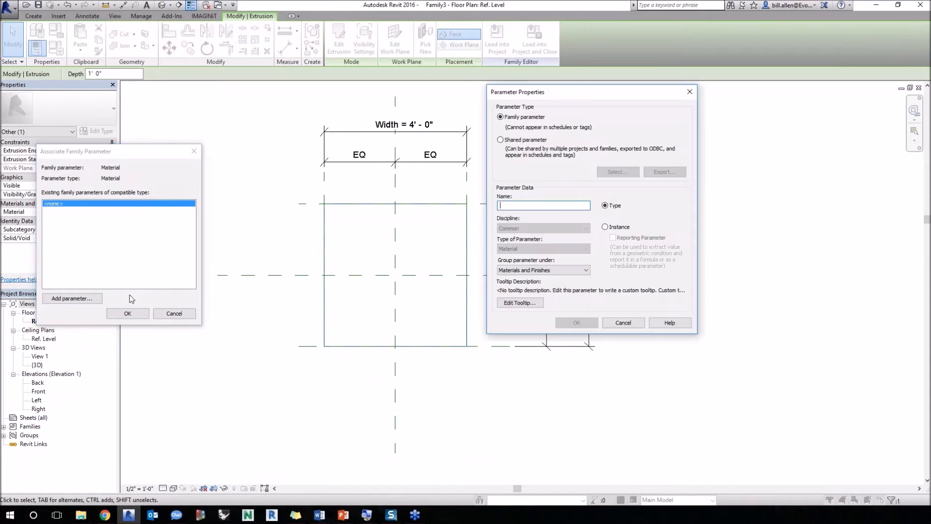
pyautogui.write('Material')
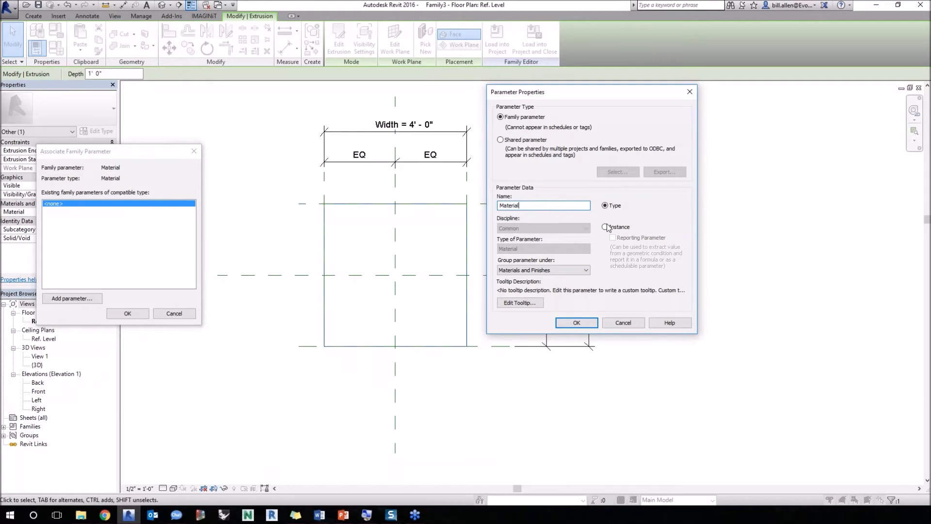
pyautogui.click(577, 323)
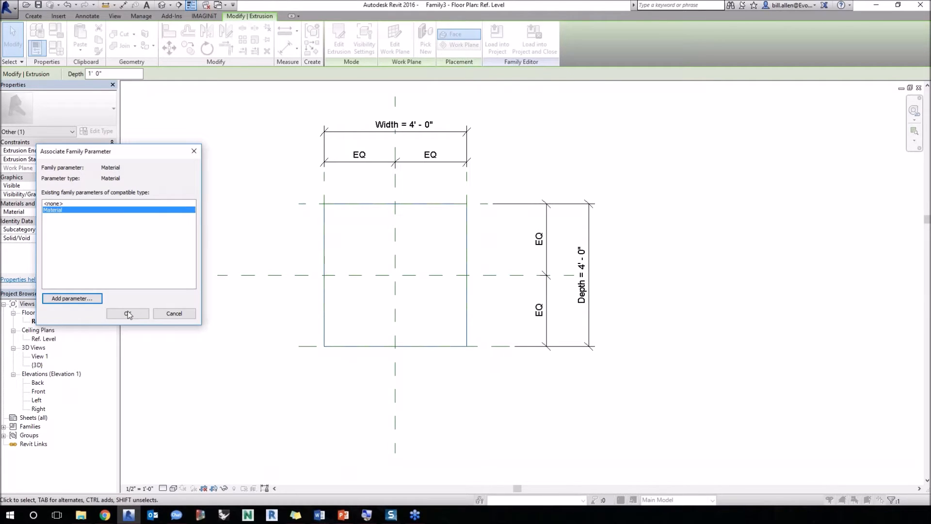
pyautogui.press('Return')
pyautogui.click(249, 178)
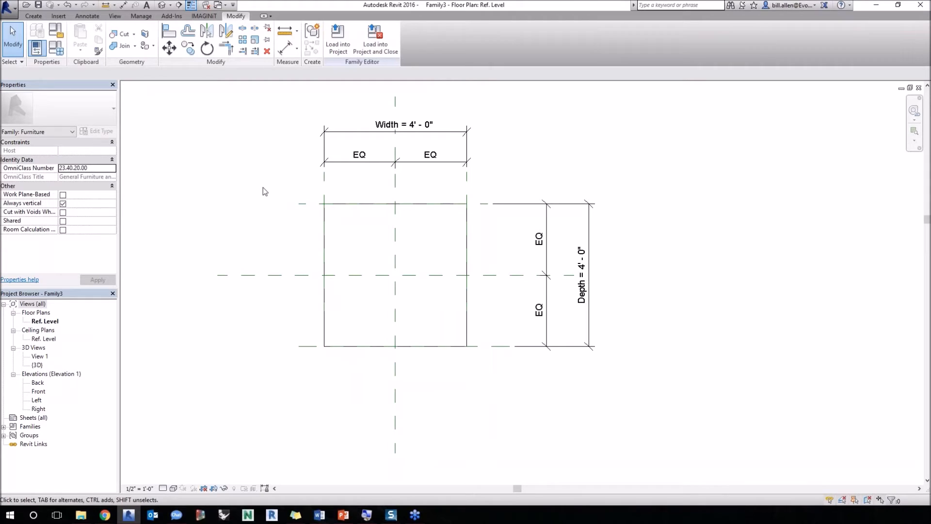
# Step: Review the Material, Depth and Width parameters in the Family Types dialog and close it
pyautogui.click(63, 52)
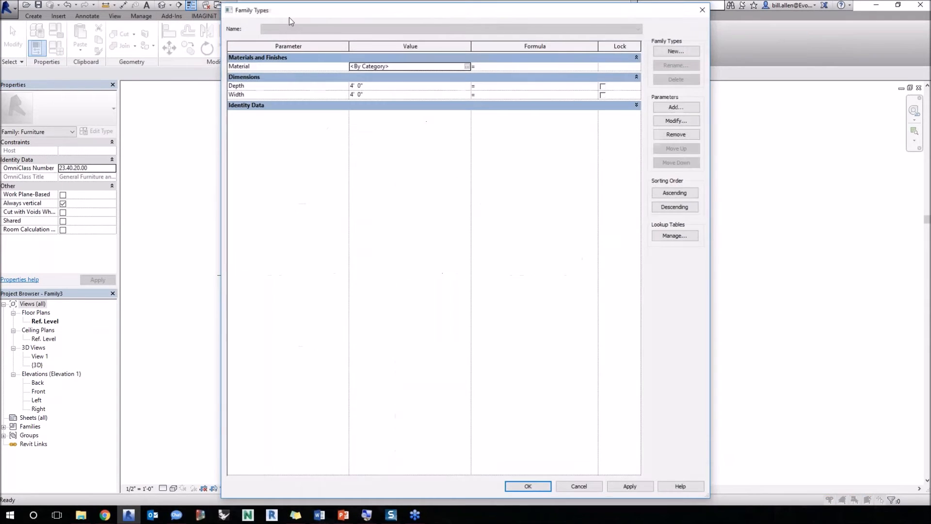
pyautogui.moveTo(299, 11); pyautogui.dragTo(270, 121)
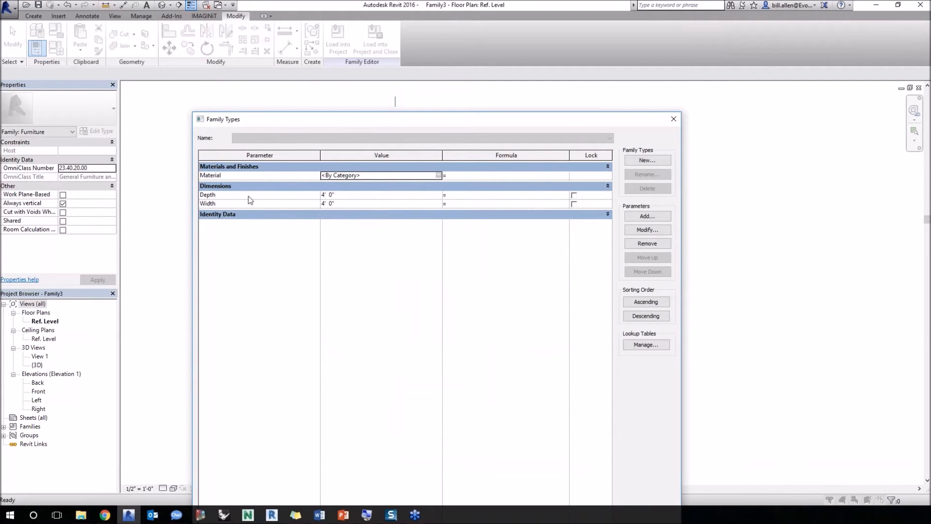
pyautogui.click(225, 175)
pyautogui.click(236, 195)
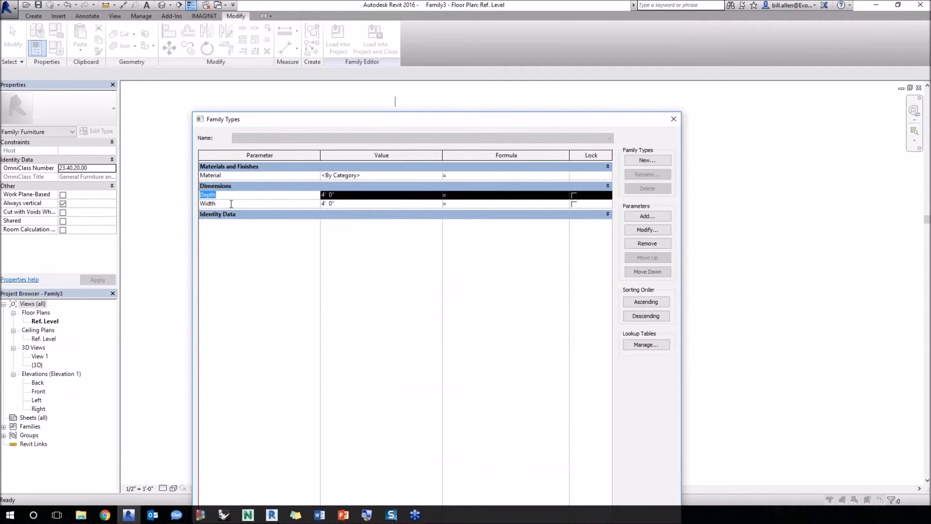
pyautogui.click(237, 203)
pyautogui.moveTo(534, 121); pyautogui.dragTo(533, 55)
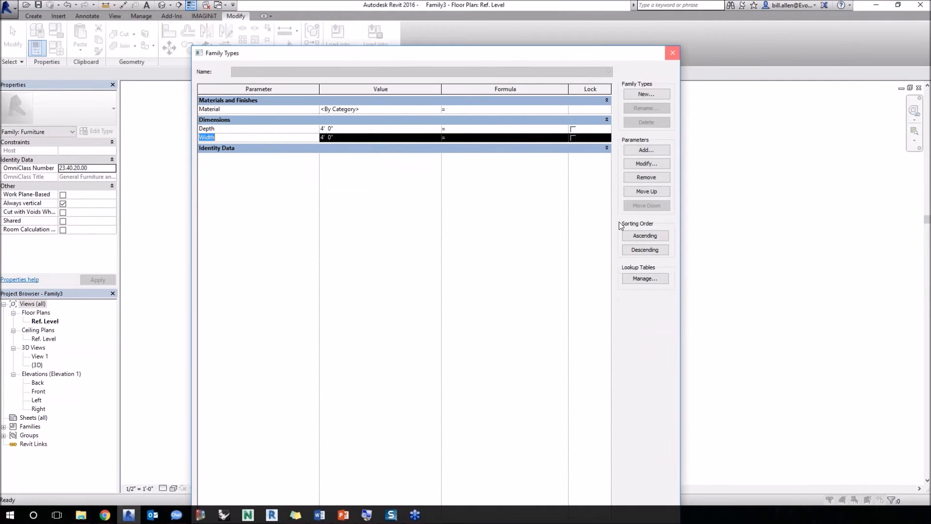
pyautogui.click(672, 54)
# Step: Open the Front elevation with the extrusion and reference planes fitted in view
pyautogui.click(38, 392)
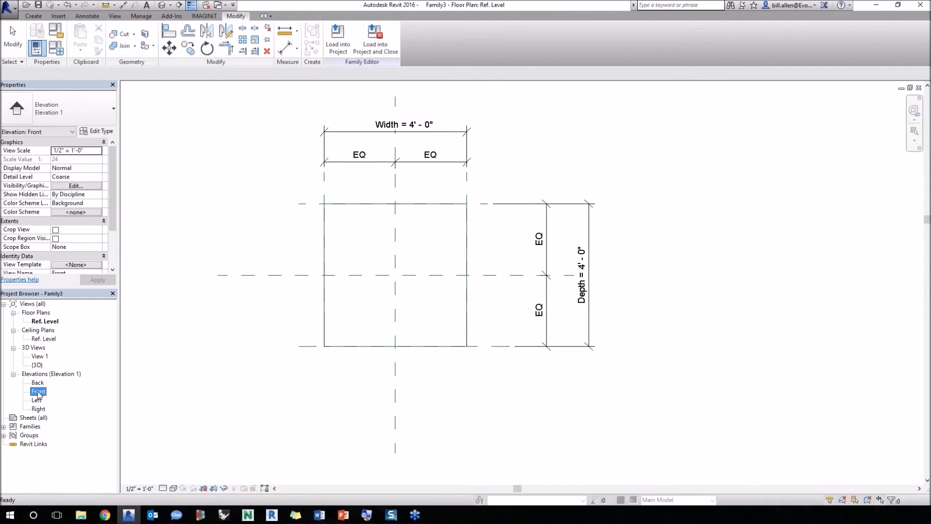
pyautogui.doubleClick(41, 392)
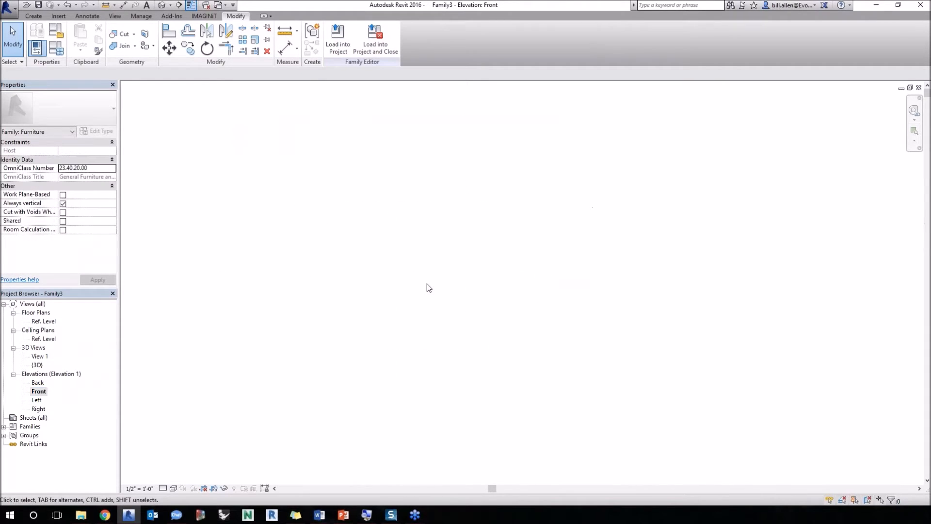
pyautogui.rightClick(351, 324)
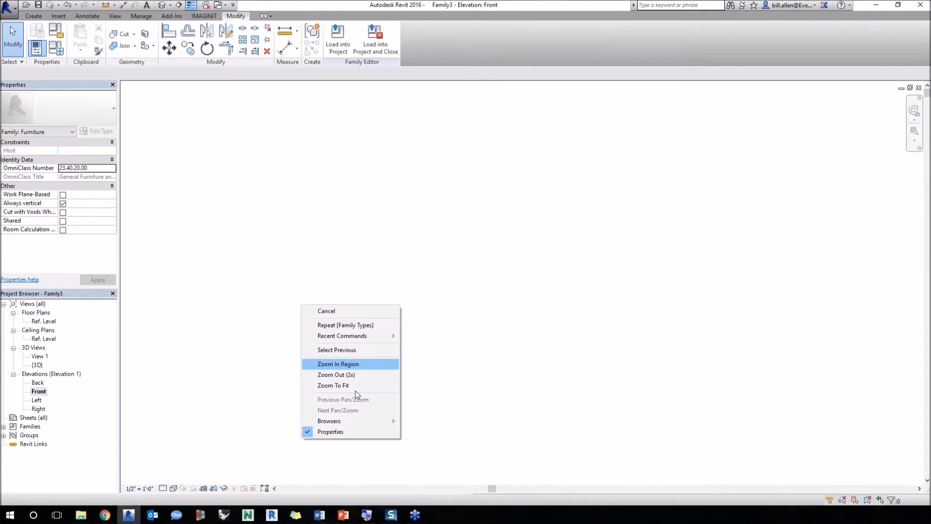
pyautogui.click(357, 385)
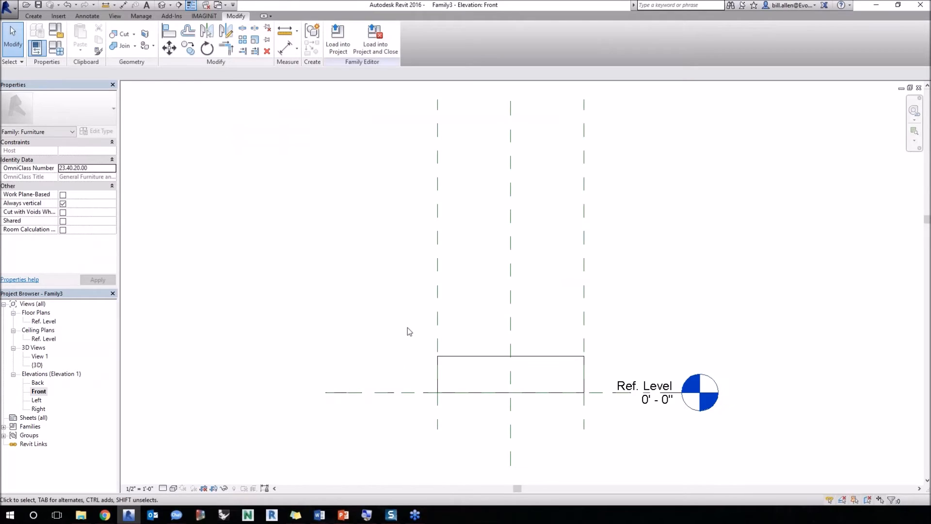
# Step: Draw a horizontal reference plane above the extrusion, about 1' 6 1/2" above the Ref. Level and spanning past both outer planes
pyautogui.click(33, 16)
pyautogui.click(596, 36)
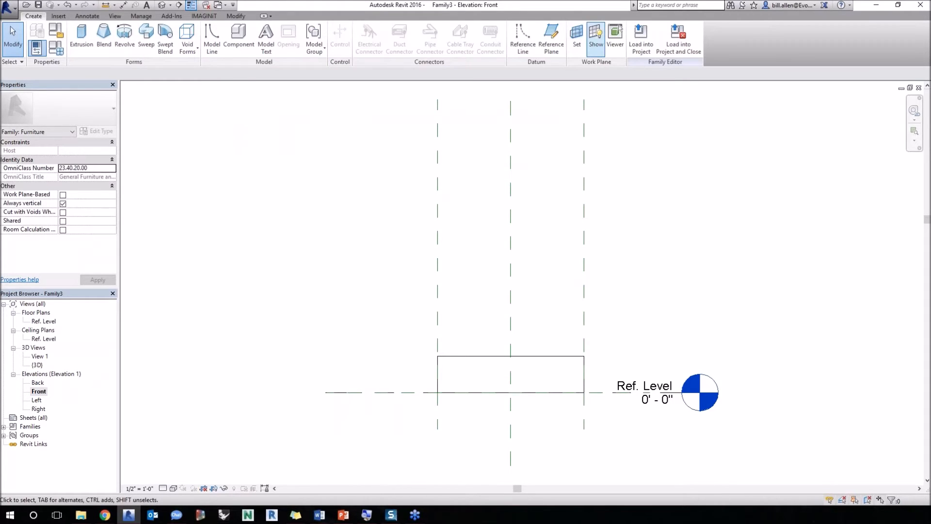
pyautogui.click(552, 39)
pyautogui.click(621, 335)
pyautogui.click(395, 335)
pyautogui.press('Escape')
pyautogui.press('Escape')
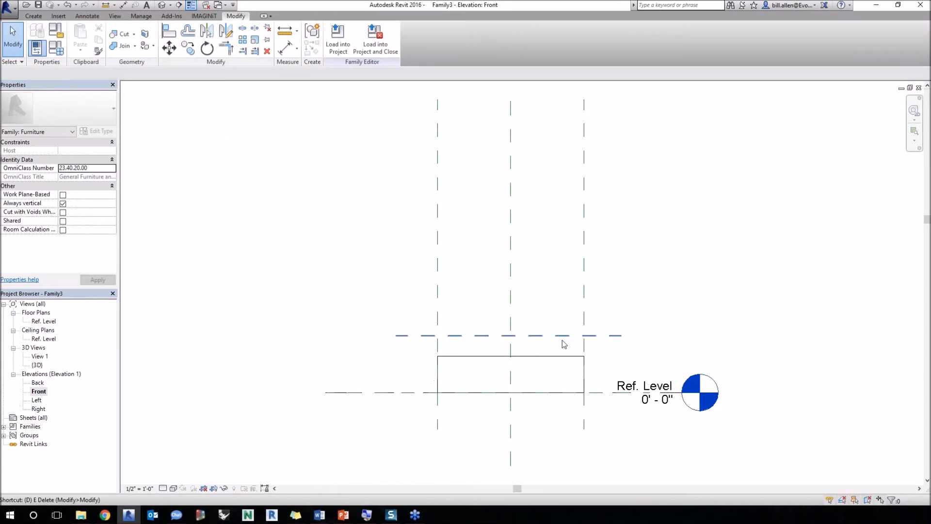
# Step: Place an aligned dimension between the Ref. Level and the horizontal reference plane, beside the extrusion
pyautogui.press('d')
pyautogui.press('i')
pyautogui.click(408, 392)
pyautogui.click(406, 335)
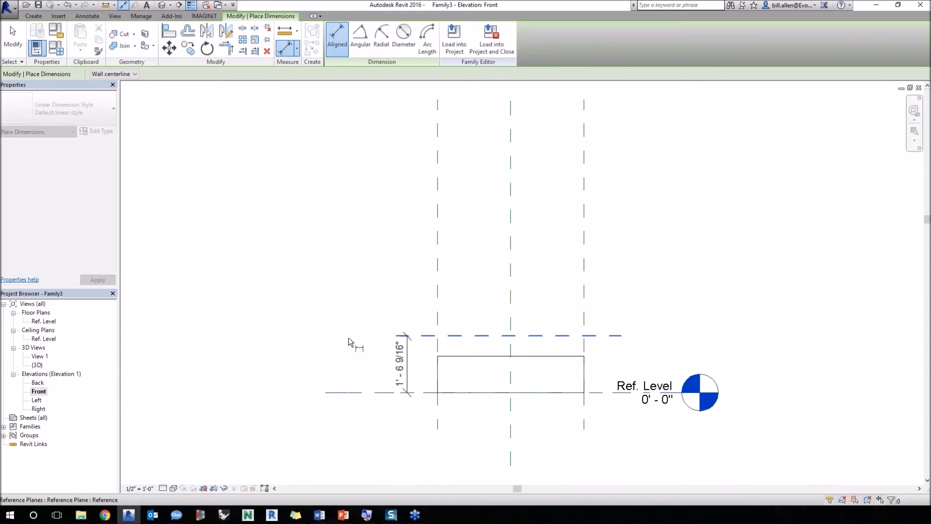
pyautogui.click(345, 342)
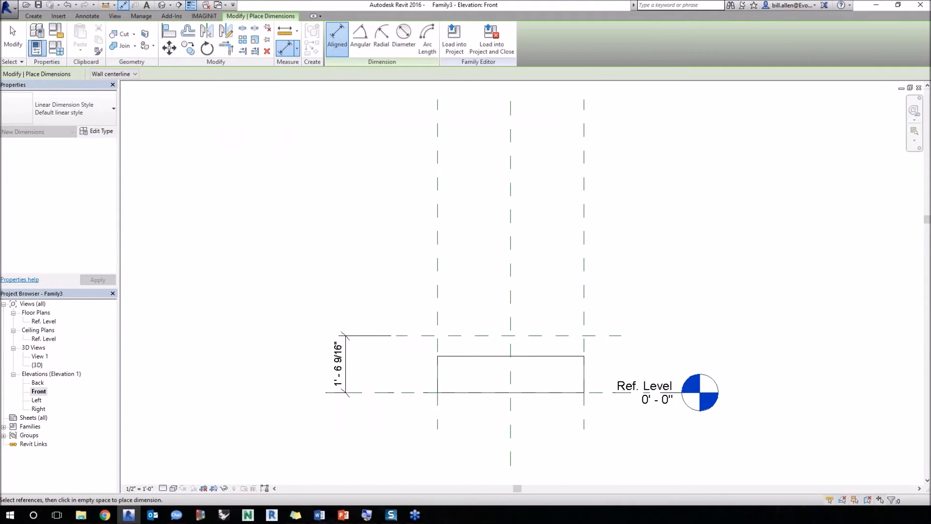
# Step: Label the vertical dimension with a new type-based family parameter named Height, grouped under Dimensions
pyautogui.press('Escape')
pyautogui.click(230, 74)
pyautogui.click(235, 96)
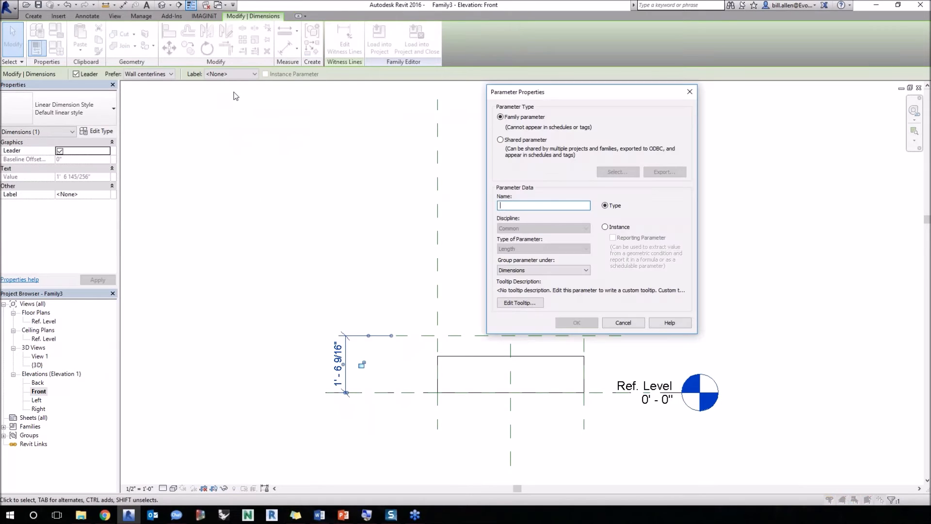
pyautogui.write('Height')
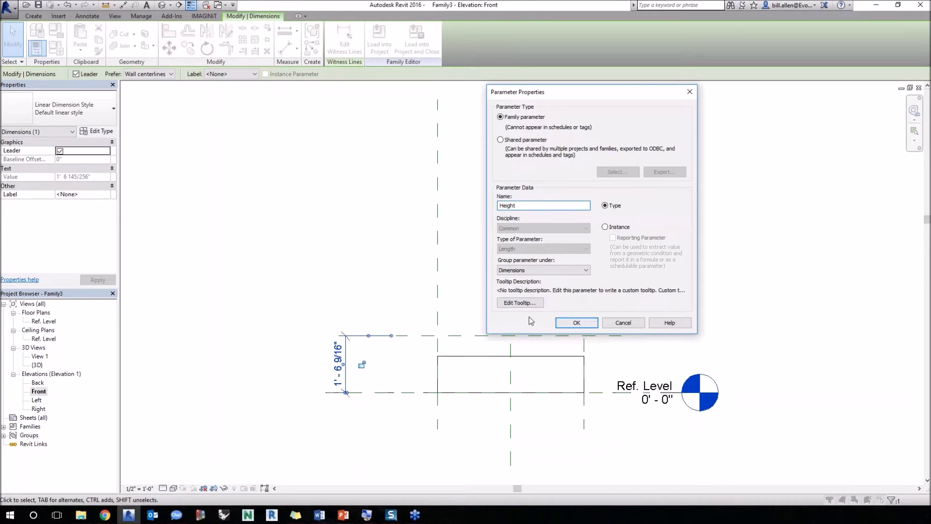
pyautogui.click(582, 326)
pyautogui.click(393, 283)
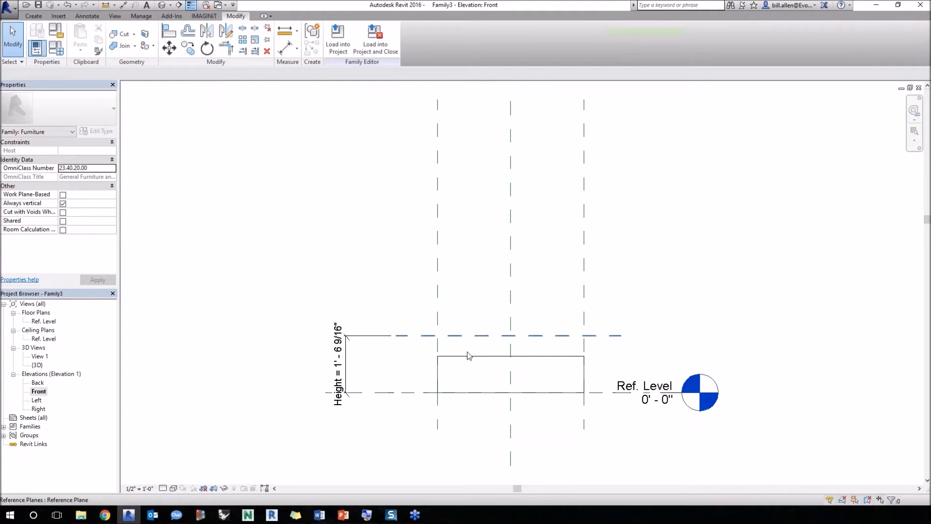
pyautogui.click(471, 362)
pyautogui.click(469, 306)
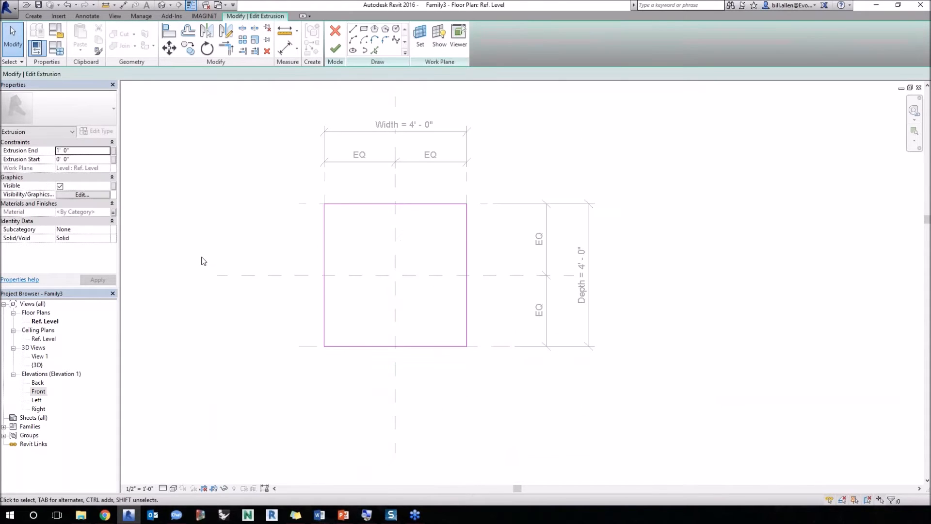
pyautogui.doubleClick(39, 391)
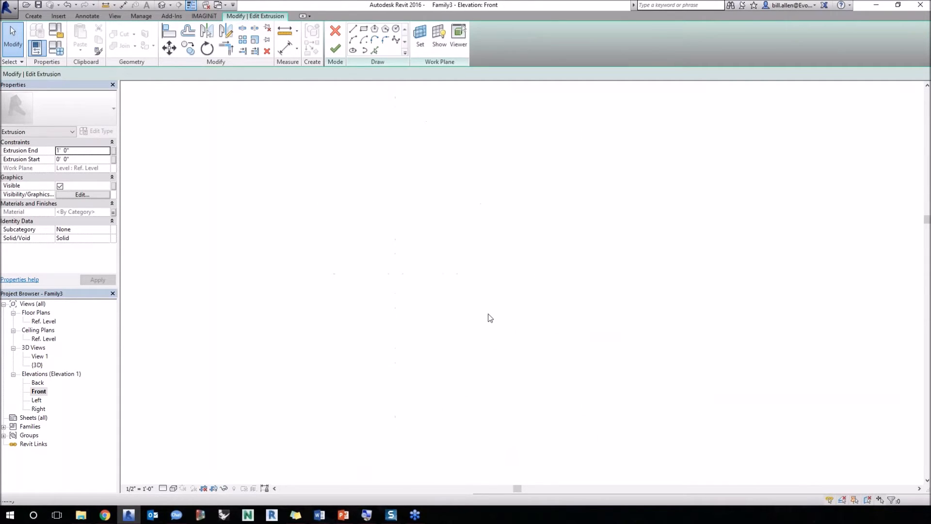
pyautogui.press('f')
pyautogui.press('f')
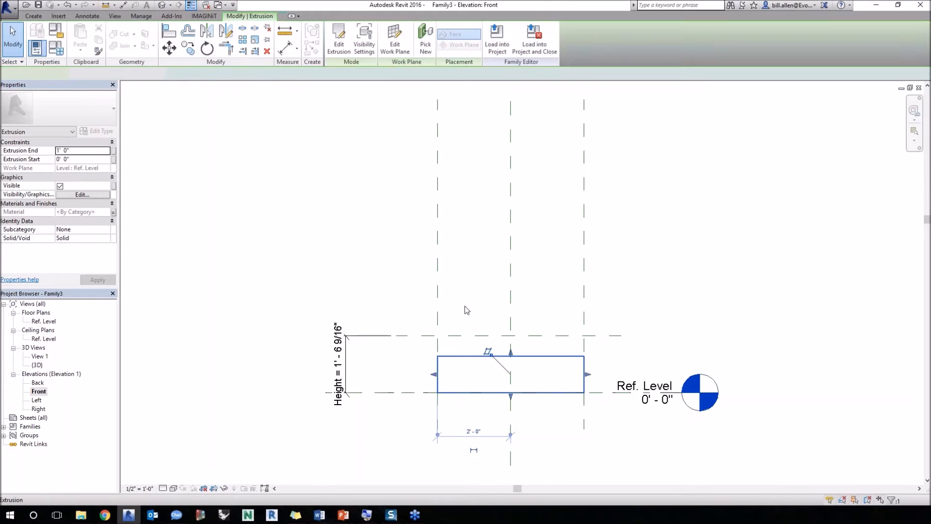
pyautogui.click(464, 307)
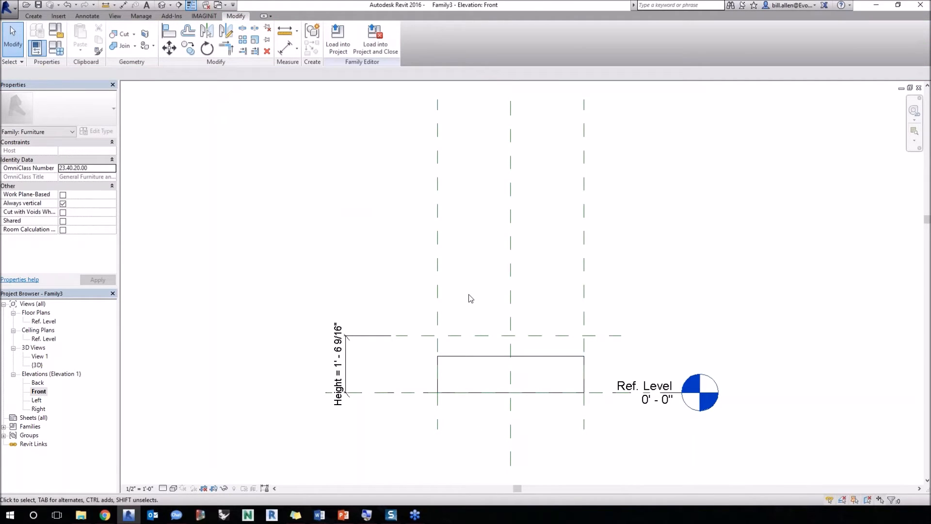
# Step: Try aligning the extrusion's top edge to the horizontal reference plane and undo the alignment
pyautogui.press('a')
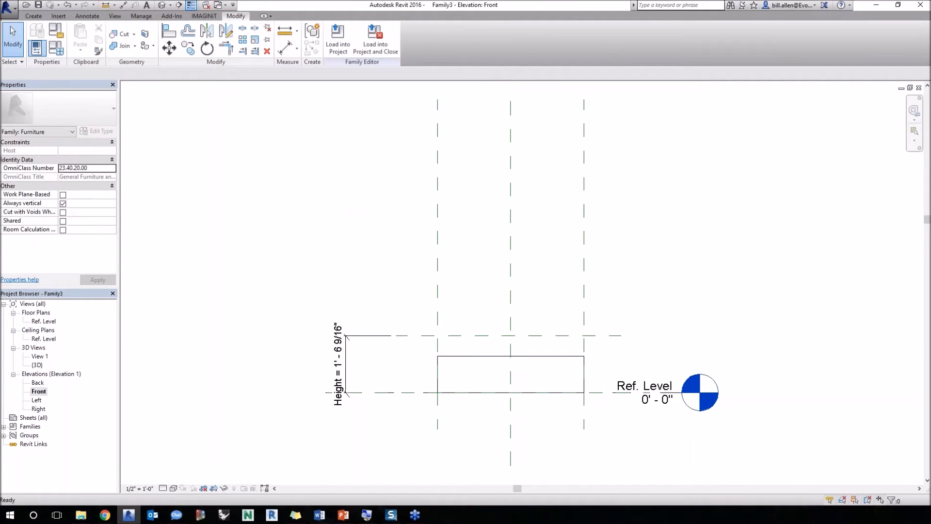
pyautogui.press('l')
pyautogui.click(478, 336)
pyautogui.click(479, 363)
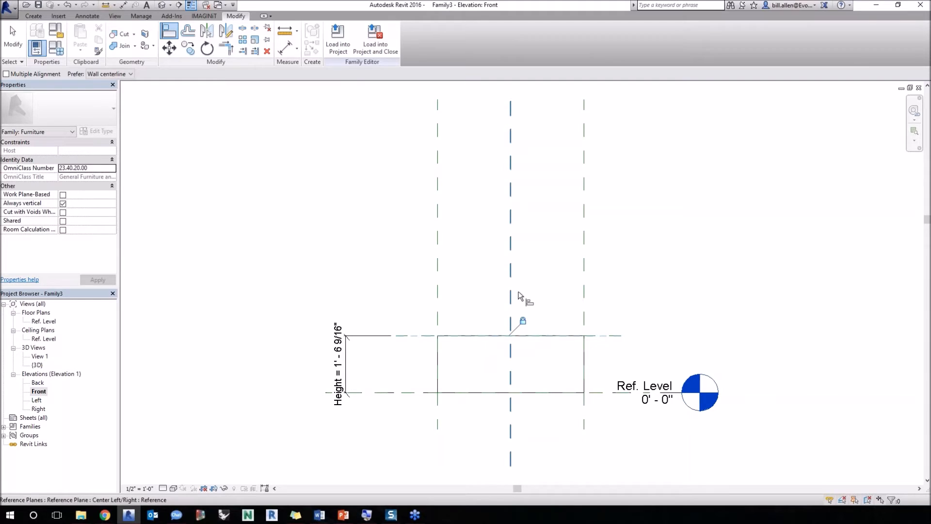
pyautogui.press('Escape')
pyautogui.press('Escape')
pyautogui.hotkey('ctrl', 'z')
pyautogui.press('a')
pyautogui.press('l')
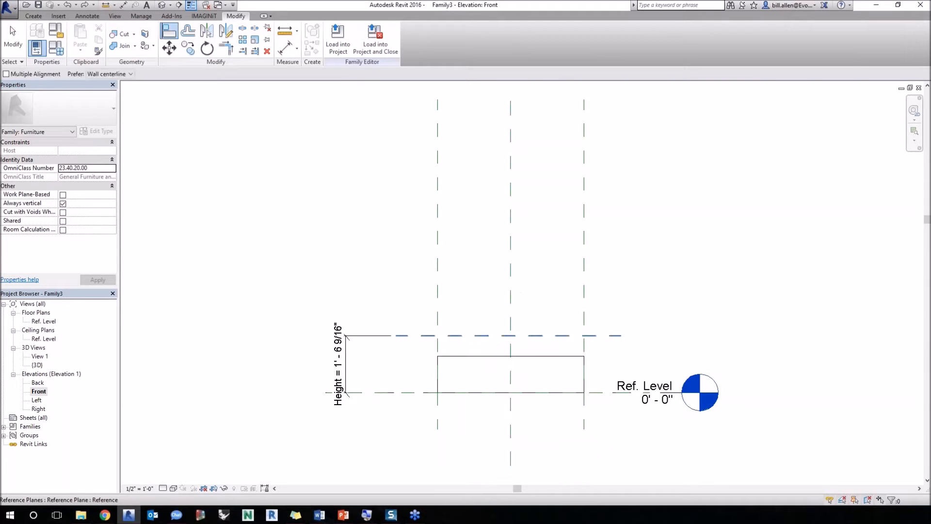
pyautogui.press('Escape')
# Step: Stretch the top of the extrusion up to the horizontal reference plane using its shape handle
pyautogui.click(513, 357)
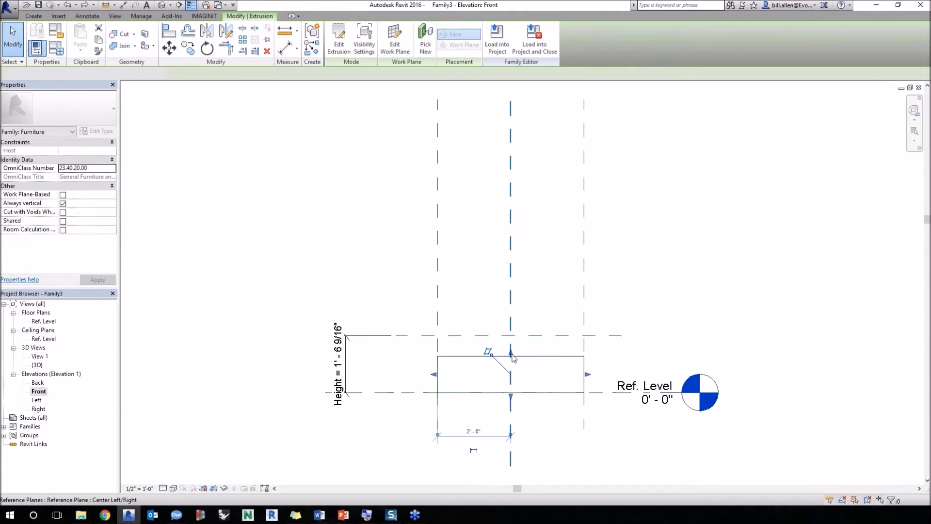
pyautogui.moveTo(513, 357); pyautogui.dragTo(512, 336)
pyautogui.press('Escape')
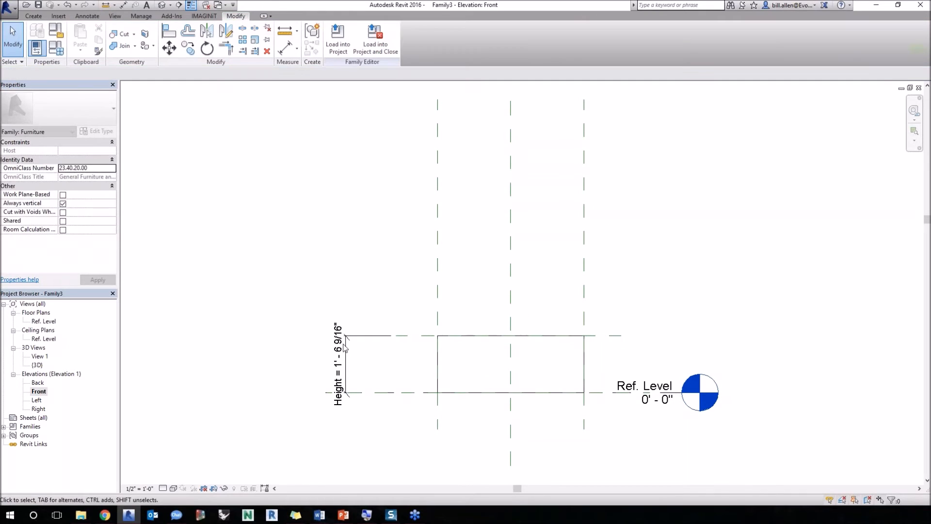
# Step: Test the Height dimension at 2' and return the horizontal reference plane to its previous position
pyautogui.doubleClick(344, 345)
pyautogui.write('2')
pyautogui.press('Return')
pyautogui.press('Escape')
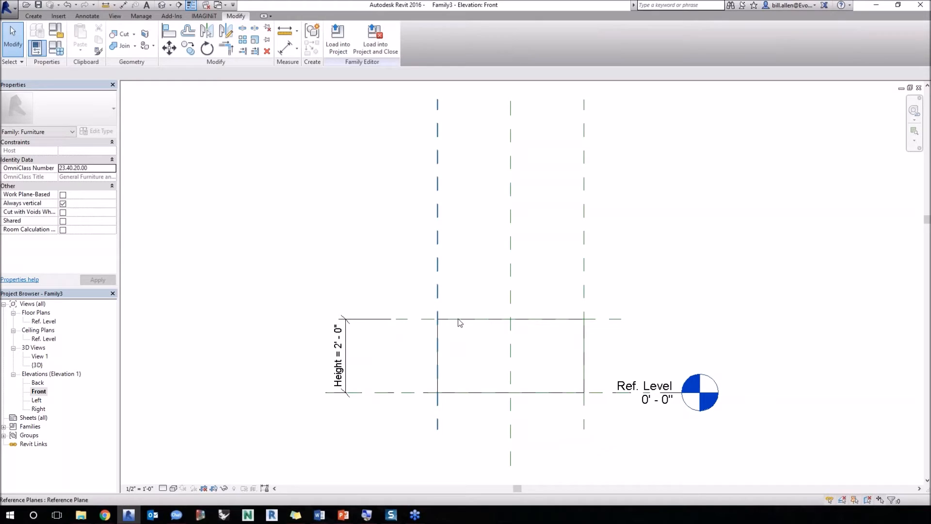
pyautogui.moveTo(460, 319); pyautogui.dragTo(458, 335)
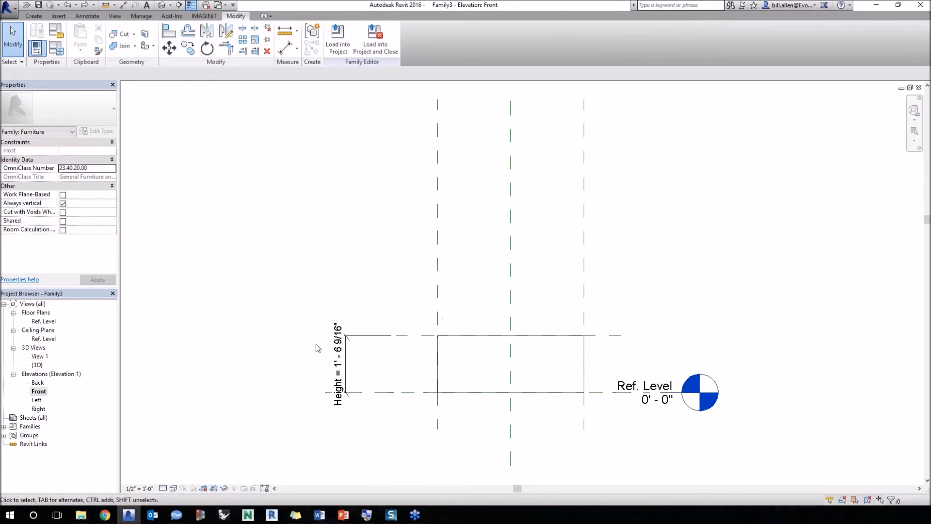
# Step: Set the Height dimension to 2' in the Front elevation
pyautogui.click(339, 352)
pyautogui.click(340, 347)
pyautogui.write('2')
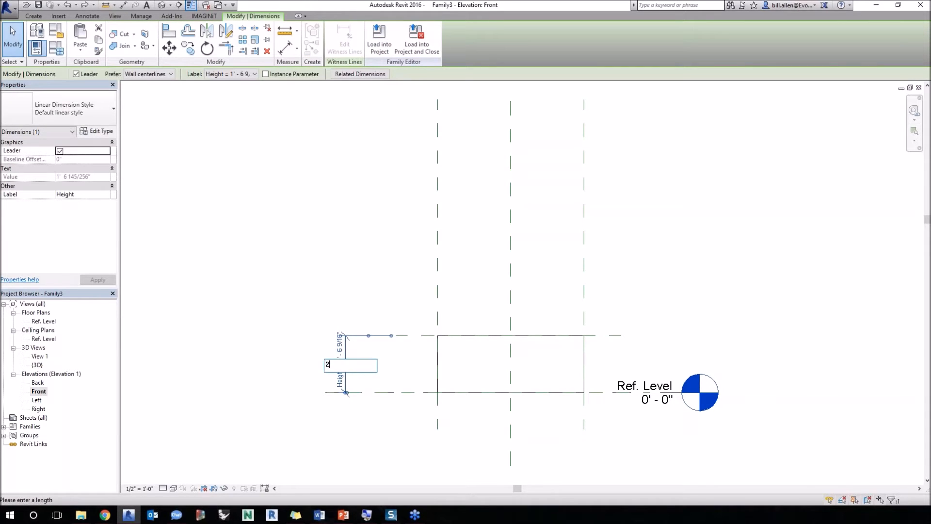
pyautogui.press('Return')
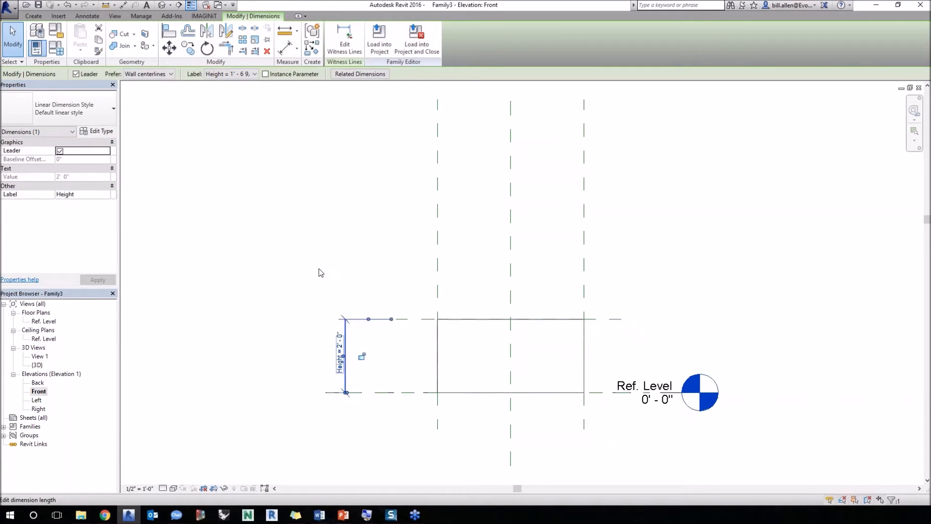
pyautogui.click(151, 311)
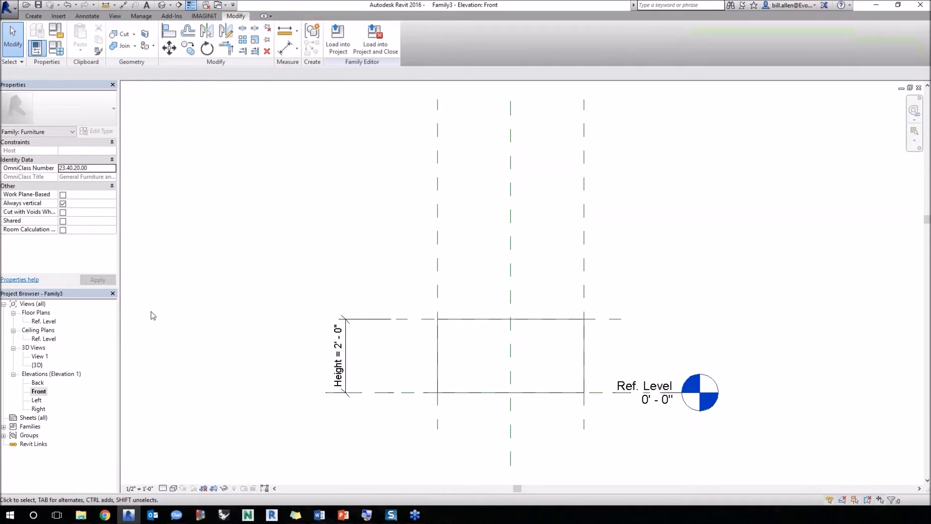
# Step: Open the Ref. Level floor plan and bring up the Family Types dialog beside the drawing
pyautogui.doubleClick(48, 321)
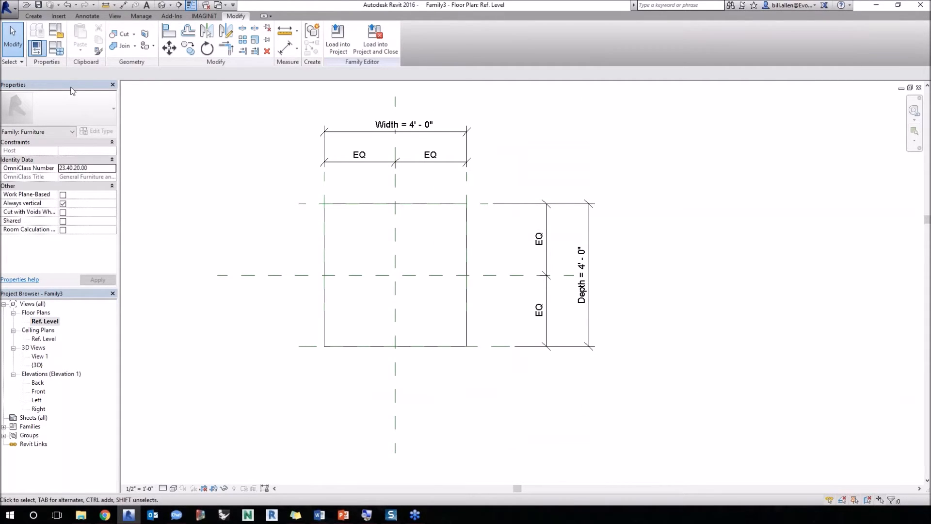
pyautogui.click(58, 49)
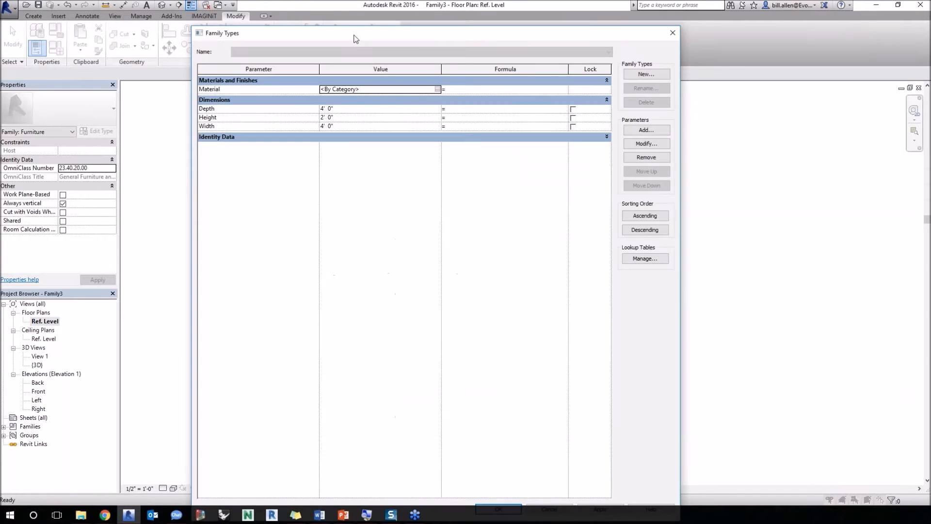
pyautogui.moveTo(355, 39); pyautogui.dragTo(783, 90)
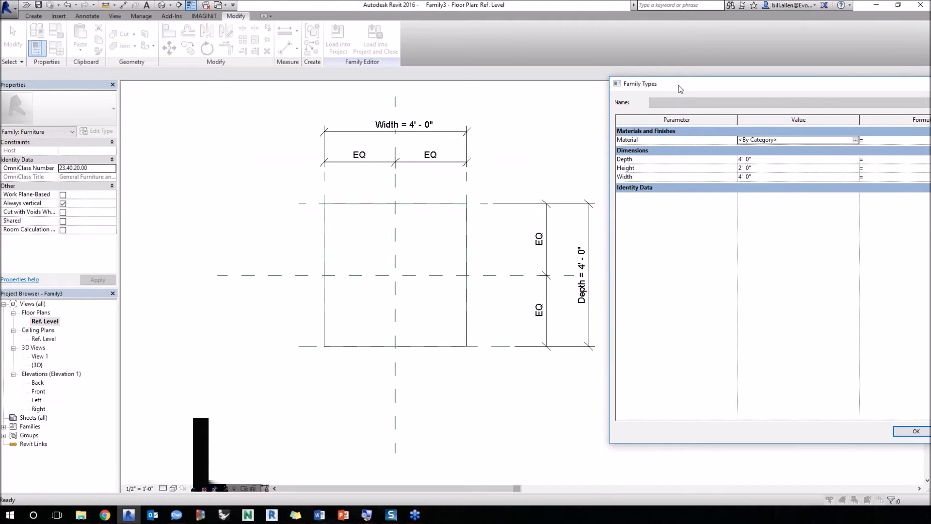
pyautogui.moveTo(680, 89); pyautogui.dragTo(611, 88)
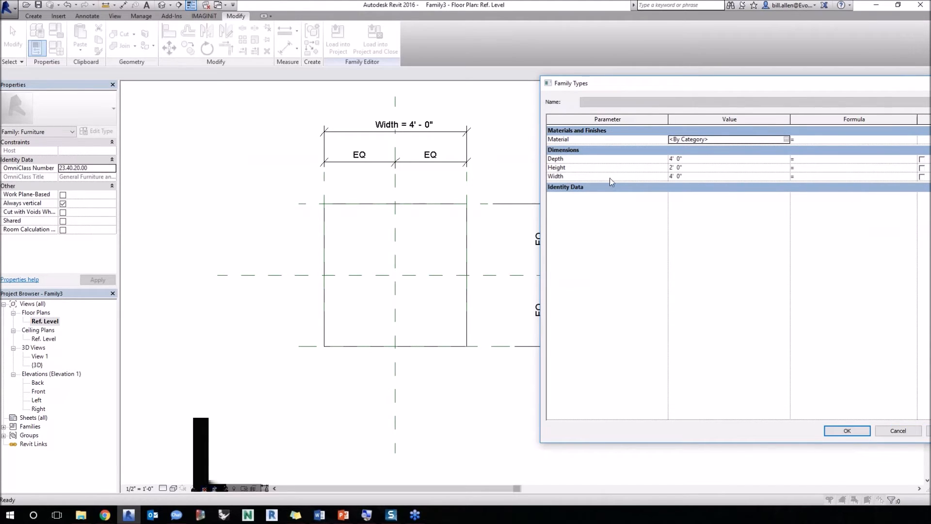
# Step: Enter the formula Width / 2 for the Depth parameter in the Family Types dialog
pyautogui.click(795, 167)
pyautogui.moveTo(803, 83); pyautogui.dragTo(626, 76)
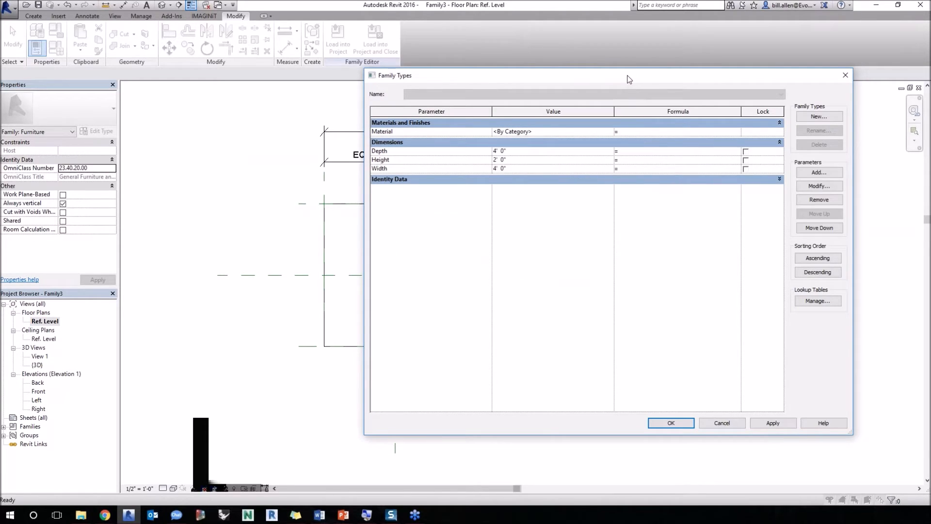
pyautogui.write('Width / 2')
pyautogui.press('Return')
pyautogui.press('Tab')
pyautogui.click(509, 151)
pyautogui.click(507, 151)
pyautogui.moveTo(507, 151); pyautogui.dragTo(483, 147)
# Step: Set the Width parameter to 6' and apply it to the family
pyautogui.click(516, 168)
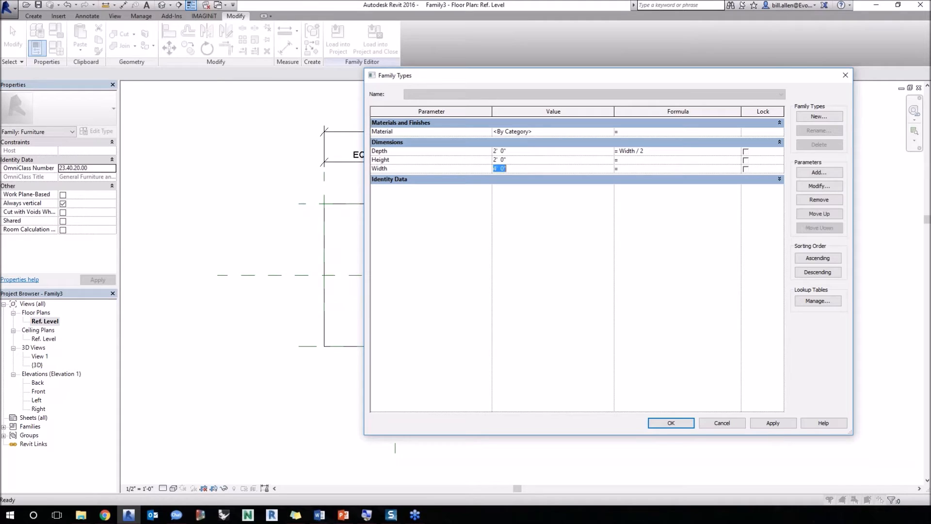
pyautogui.write('6')
pyautogui.press('Tab')
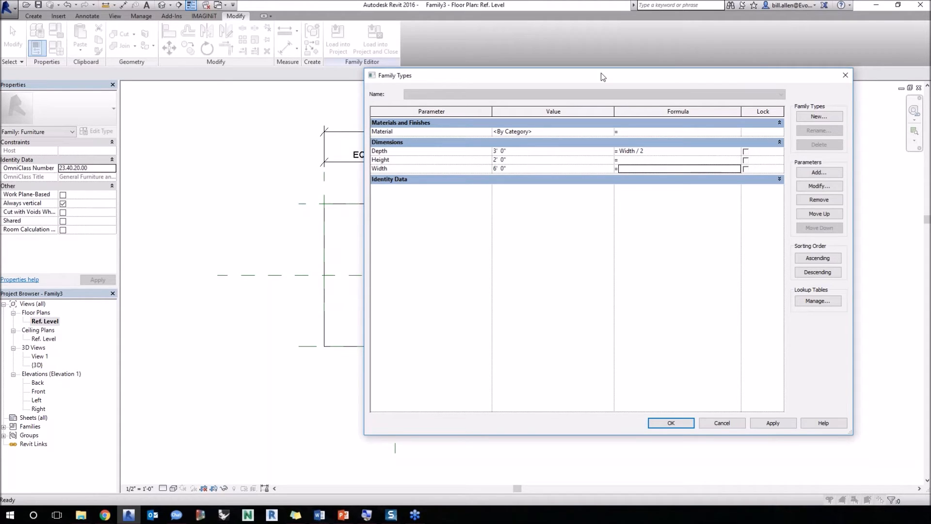
pyautogui.moveTo(600, 73); pyautogui.dragTo(713, 30)
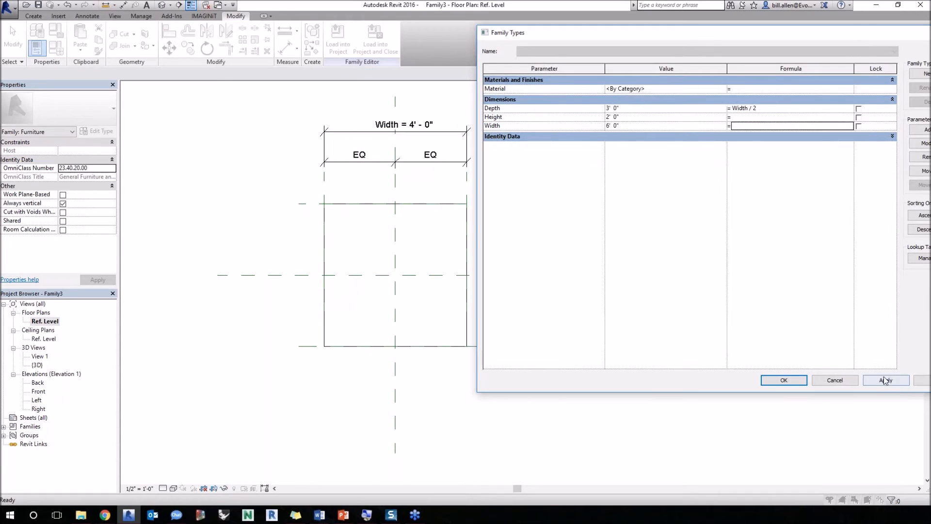
pyautogui.click(884, 380)
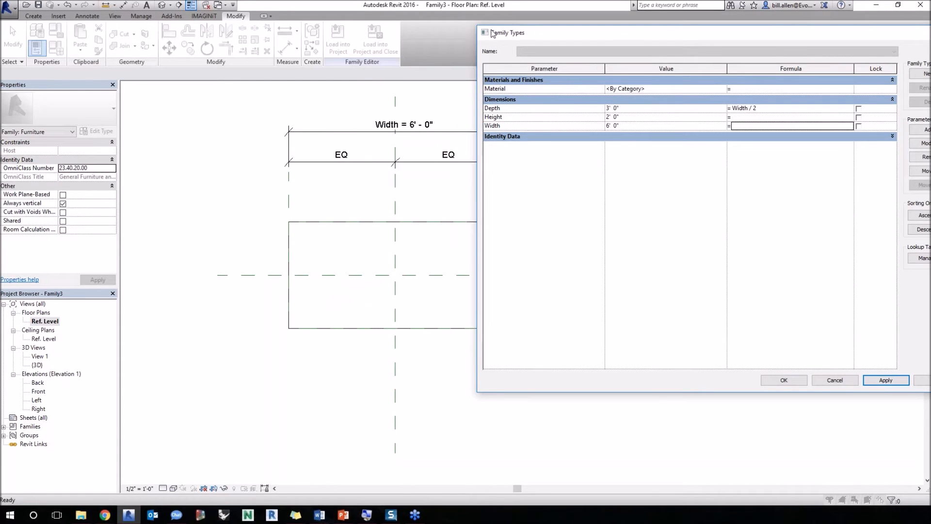
# Step: Examine the resized plan and the Identity Data parameters, and accept the Family Types dialog
pyautogui.moveTo(493, 33); pyautogui.dragTo(653, 64)
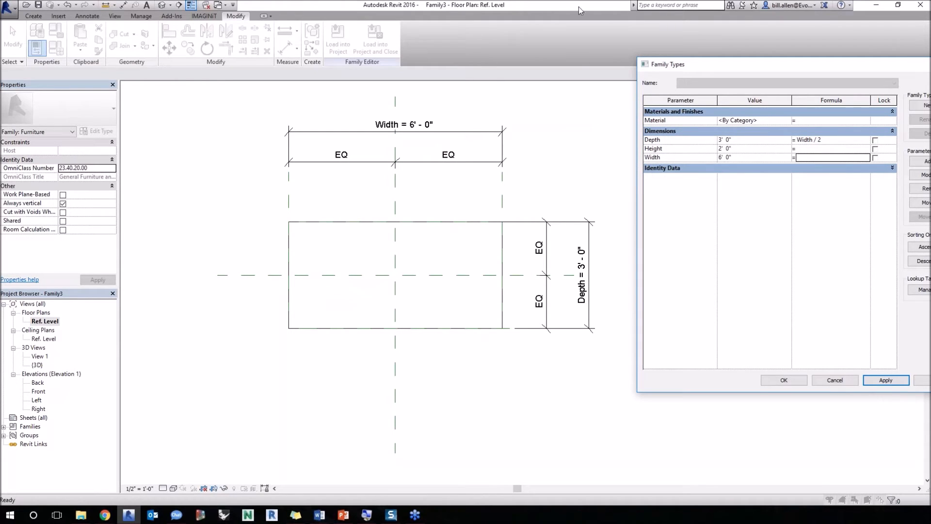
pyautogui.moveTo(736, 65); pyautogui.dragTo(373, 52)
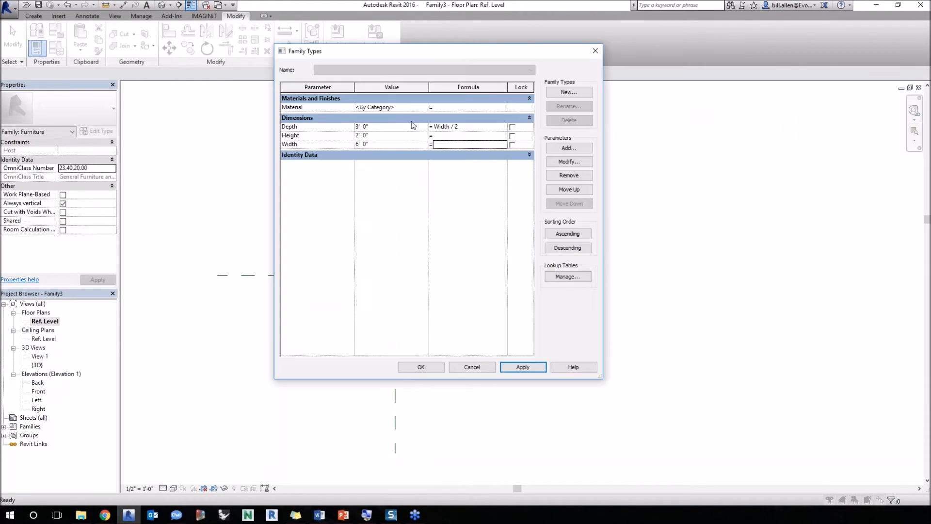
pyautogui.click(445, 152)
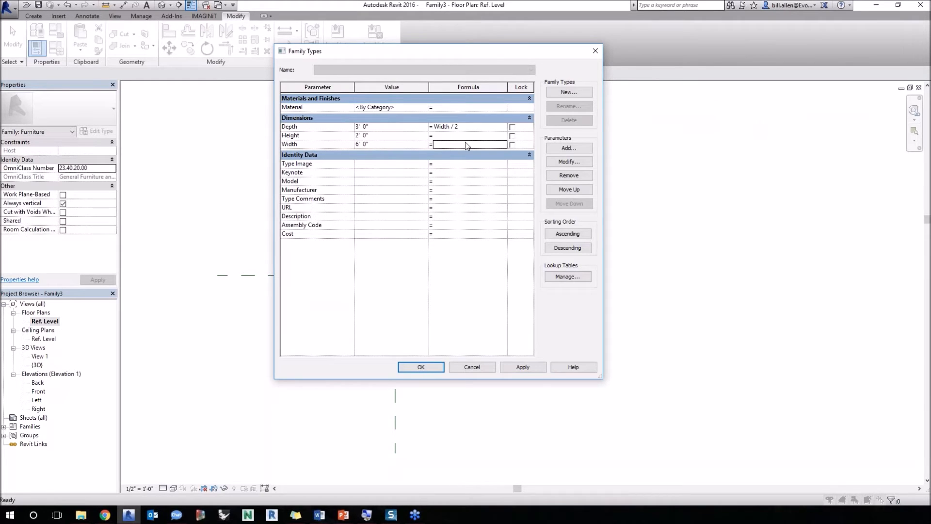
pyautogui.click(465, 145)
pyautogui.click(421, 372)
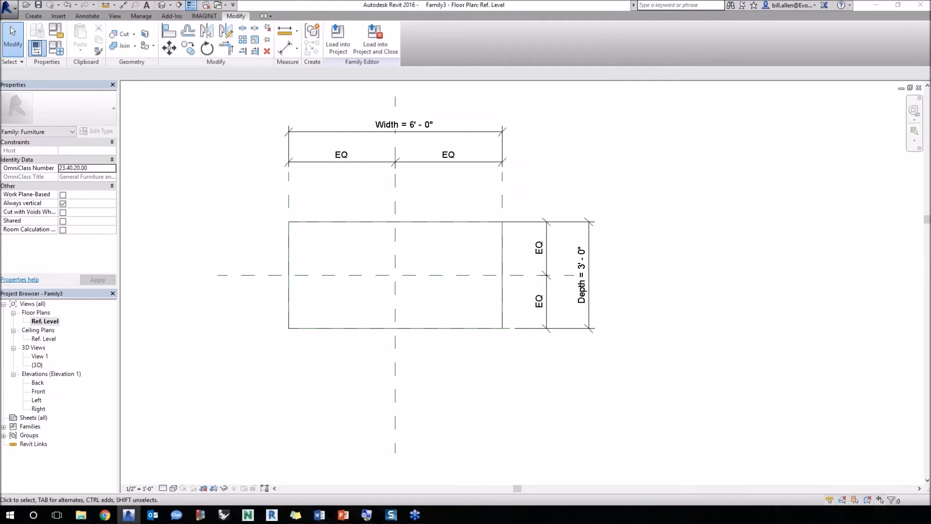
# Step: Check the family in the Front elevation zoomed to fit, and return to the Ref. Level floor plan
pyautogui.click(107, 291)
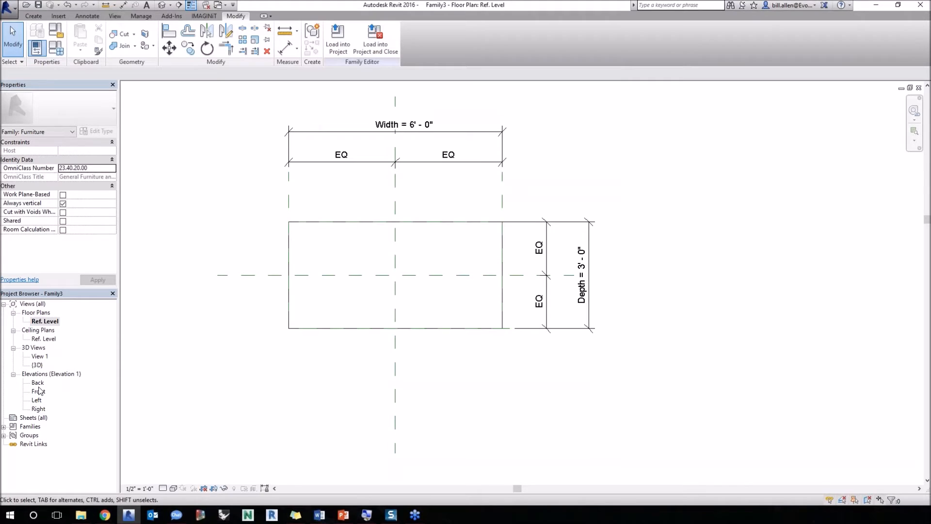
pyautogui.doubleClick(39, 391)
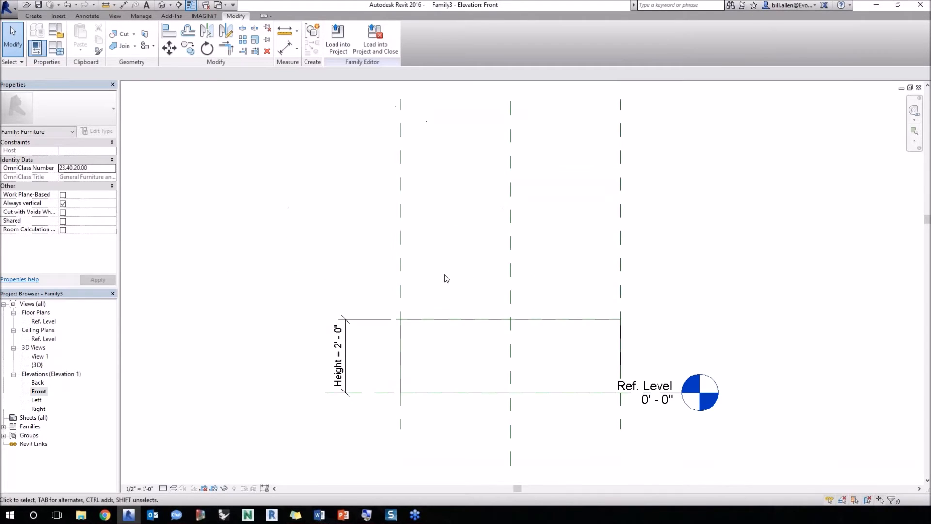
pyautogui.rightClick(444, 274)
pyautogui.click(493, 357)
pyautogui.rightClick(471, 260)
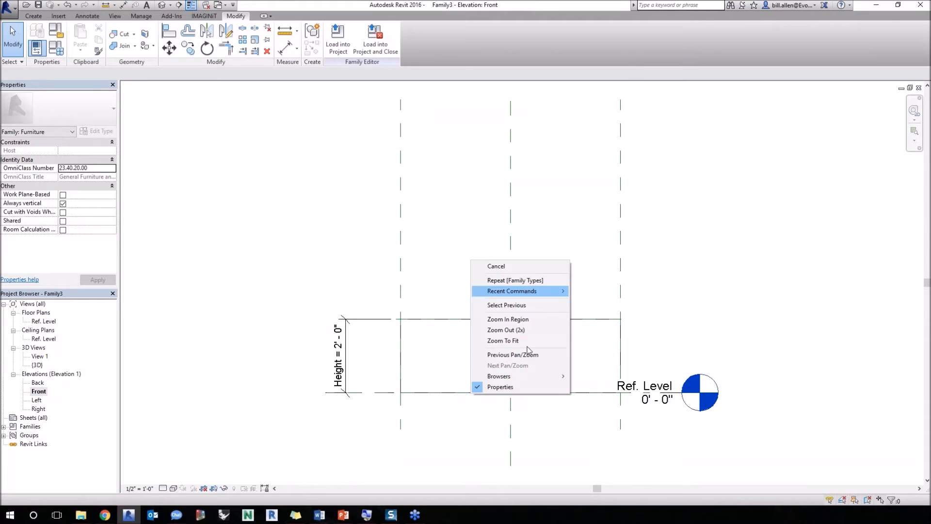
pyautogui.click(502, 340)
pyautogui.hotkey('ctrl', 'Tab')
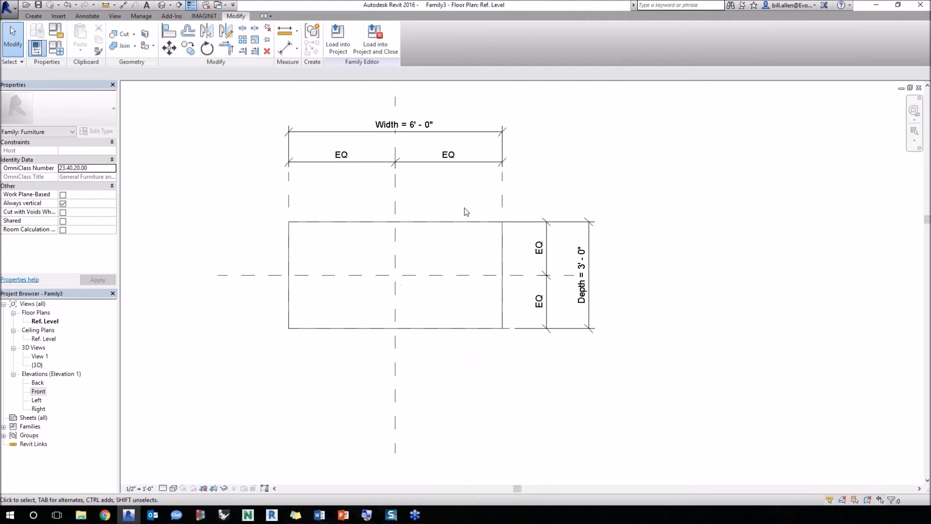
# Step: Open the Family Types dialog from the Ref. Level plan
pyautogui.click(56, 45)
pyautogui.click(456, 127)
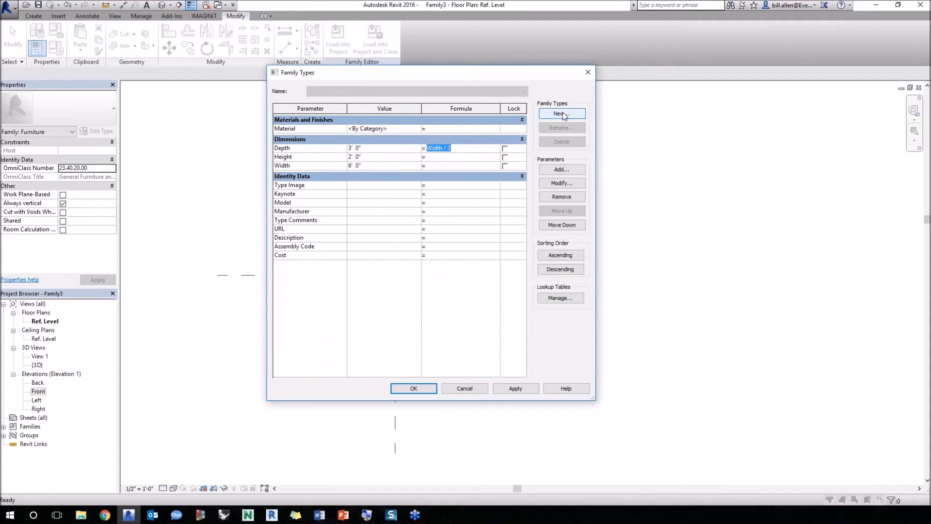
pyautogui.click(561, 114)
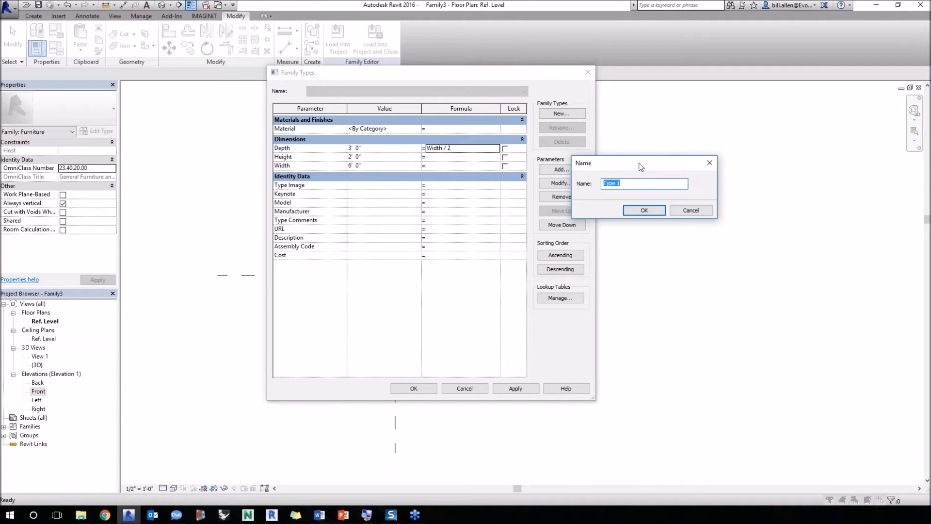
pyautogui.write('3')
pyautogui.press('Return')
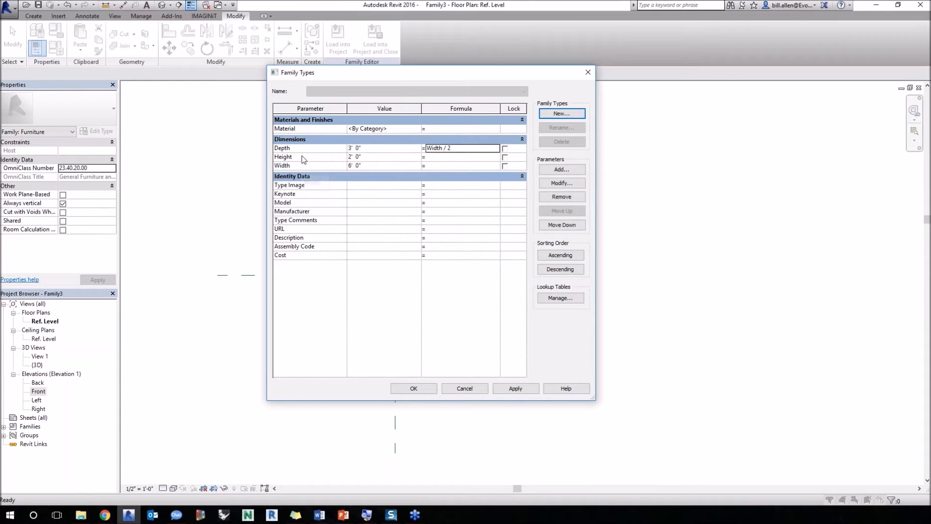
# Step: Move the Depth parameter below Width at the end of the Dimensions group
pyautogui.click(304, 150)
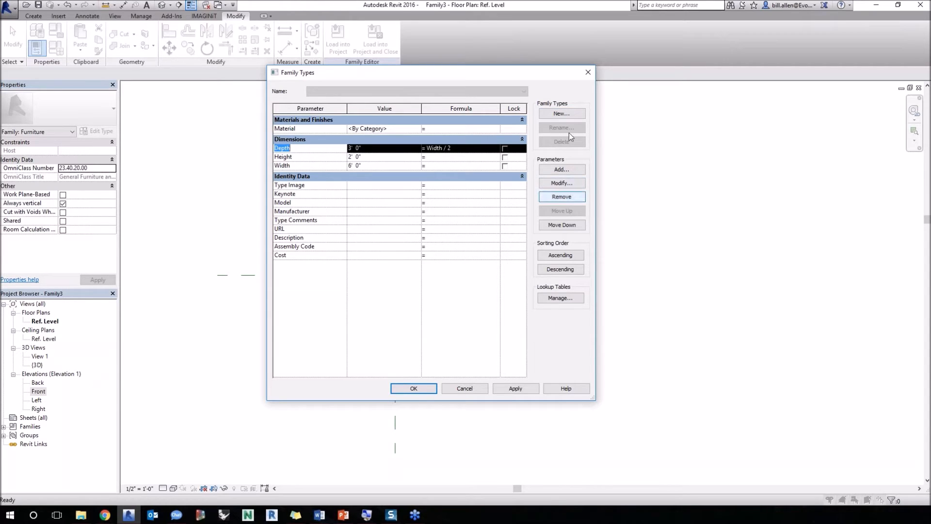
pyautogui.click(561, 225)
pyautogui.click(561, 225)
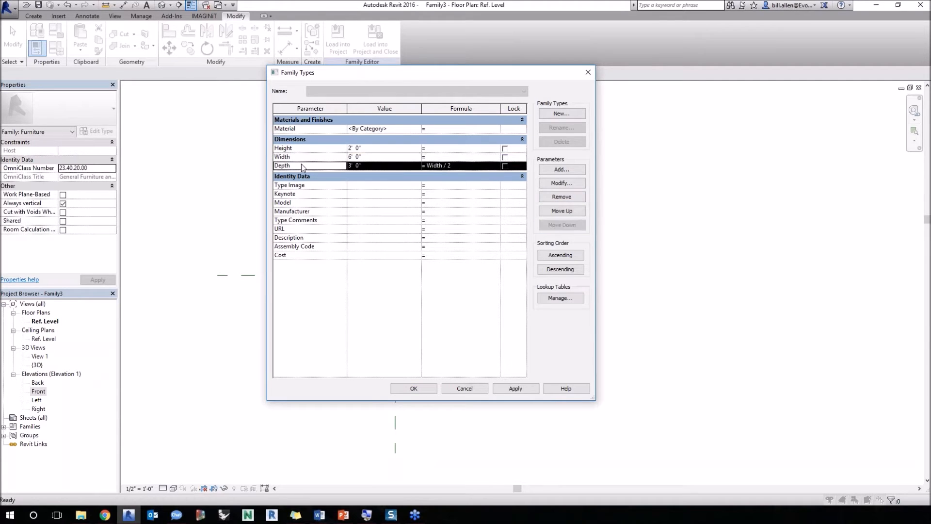
# Step: Create a new family type named 6'-0" x 3'-0"
pyautogui.click(304, 157)
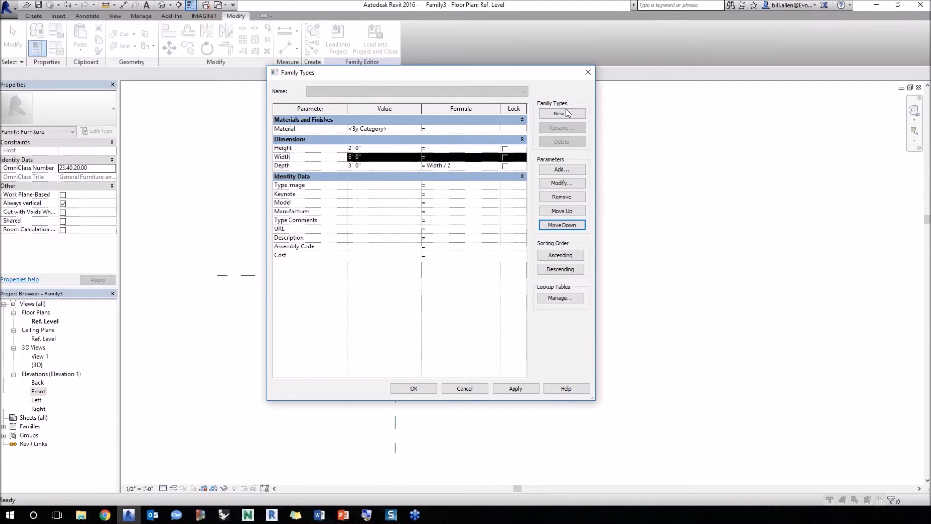
pyautogui.click(569, 112)
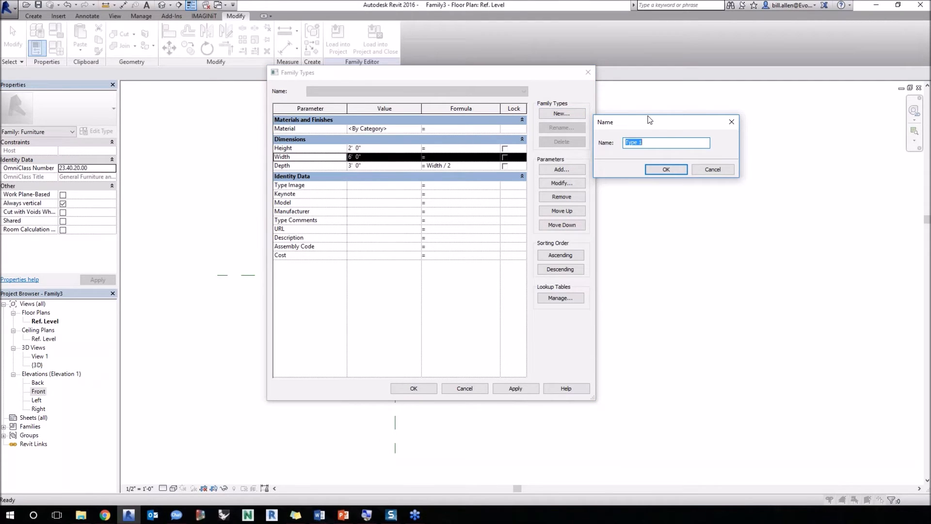
pyautogui.write('6\'-0" x 3\'-0"')
pyautogui.click(667, 171)
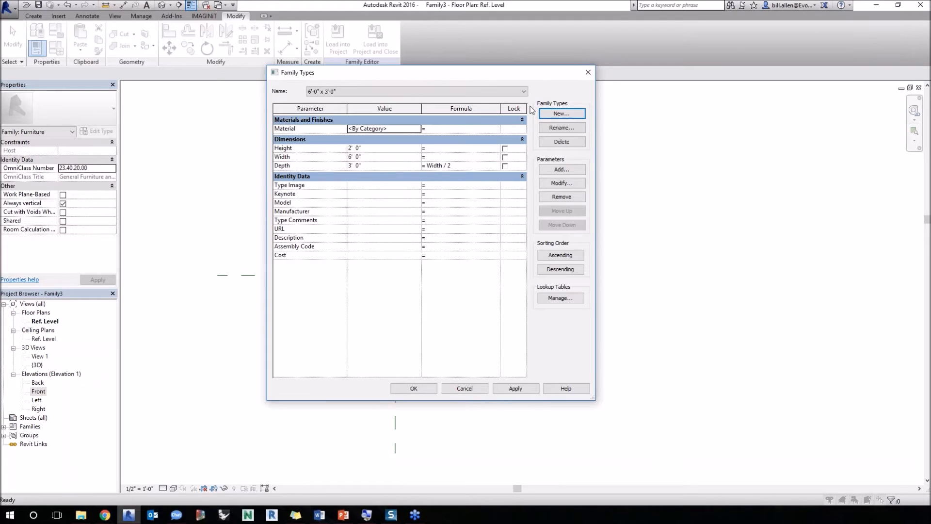
# Step: Create a second family type named 4'-0" x 2'-0" and set its Width to 4'
pyautogui.click(576, 116)
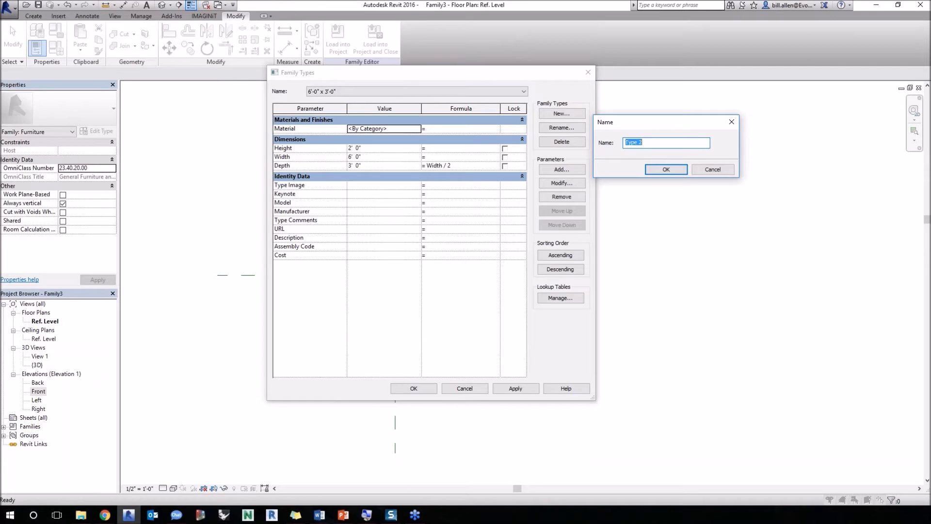
pyautogui.write('4\'-0" x 2\'-0"')
pyautogui.press('Return')
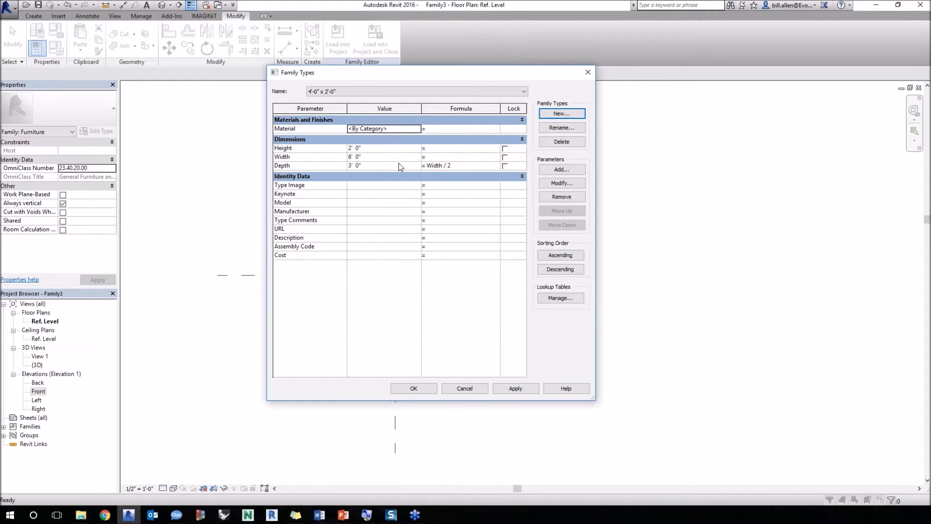
pyautogui.click(388, 157)
pyautogui.write('4')
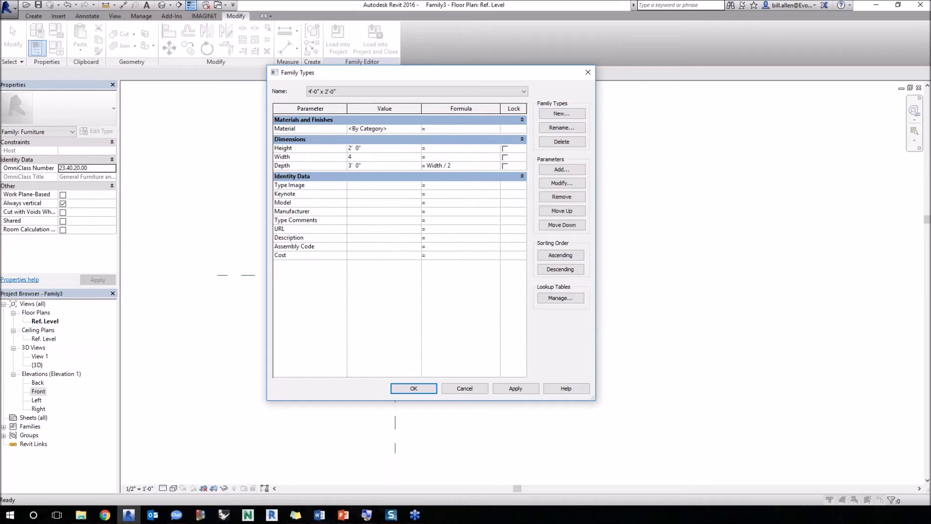
pyautogui.click(368, 166)
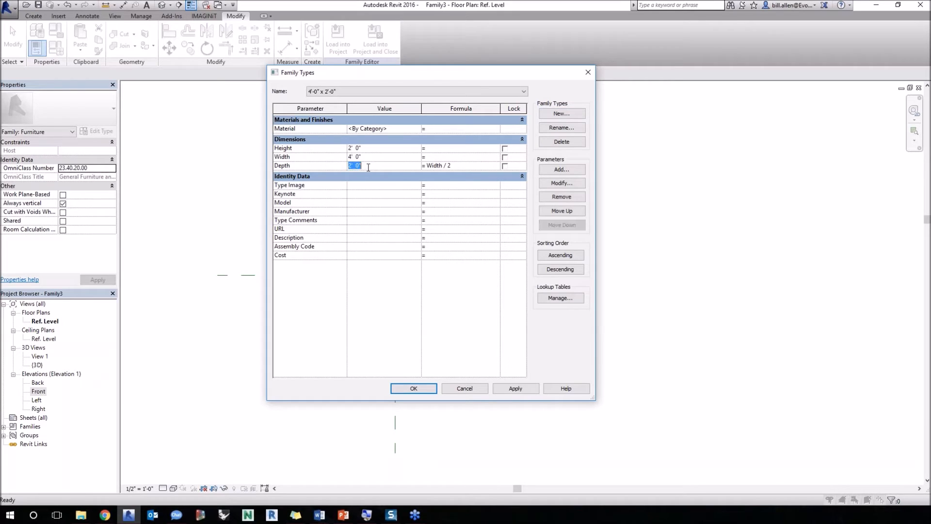
# Step: Compare the dimension values of both family types, and accept the dialog with 4'-0" x 2'-0" as the current type
pyautogui.click(334, 92)
pyautogui.click(332, 107)
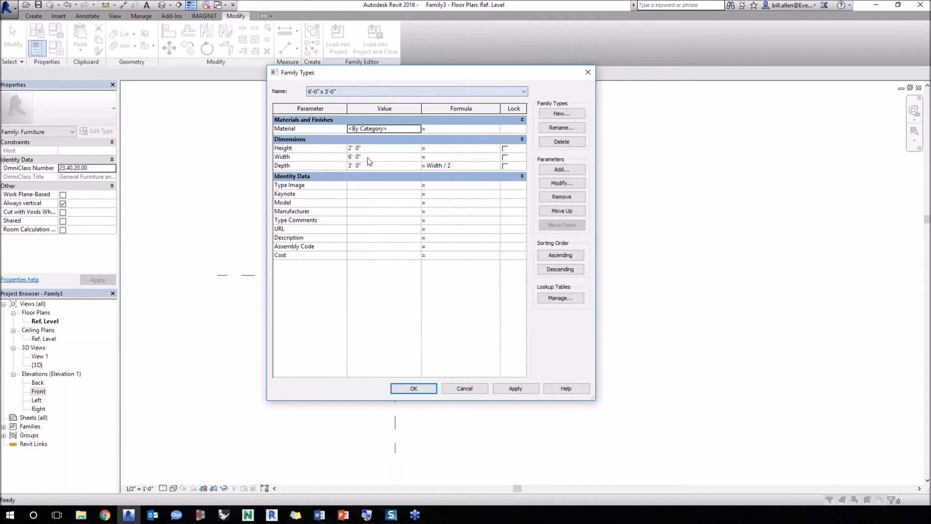
pyautogui.click(349, 91)
pyautogui.click(367, 101)
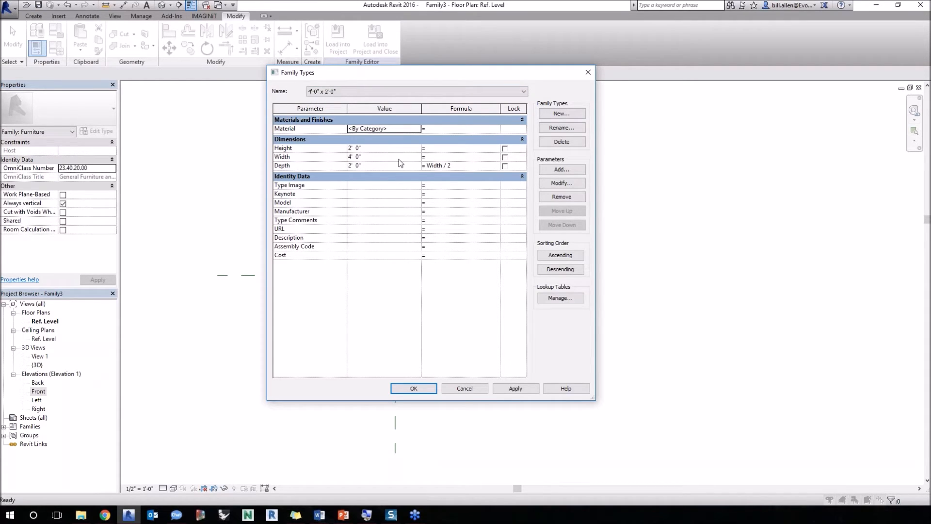
pyautogui.click(413, 387)
# Step: Flex the family beside the plan by applying the 6'-0" x 3'-0" type and returning to 4'-0" x 2'-0"
pyautogui.click(56, 48)
pyautogui.moveTo(362, 76); pyautogui.dragTo(622, 64)
pyautogui.click(592, 78)
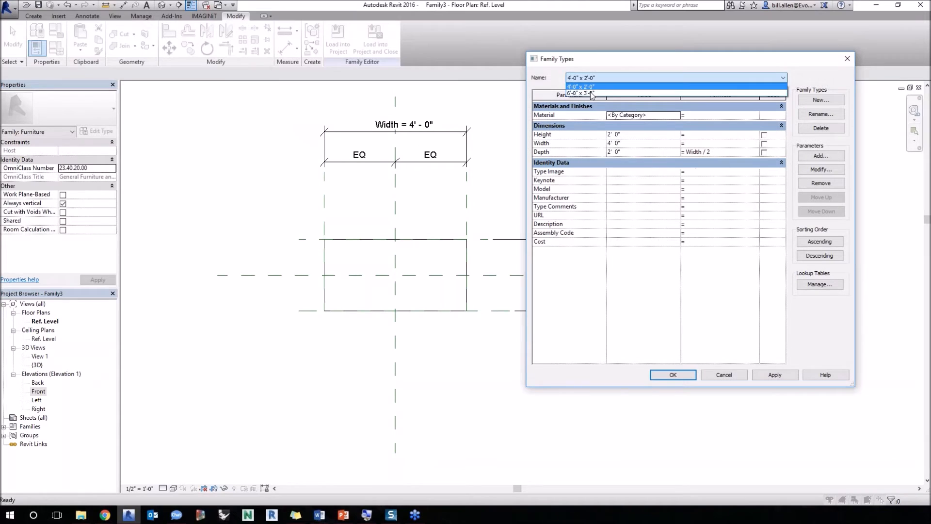
pyautogui.click(590, 94)
pyautogui.click(584, 83)
pyautogui.click(587, 94)
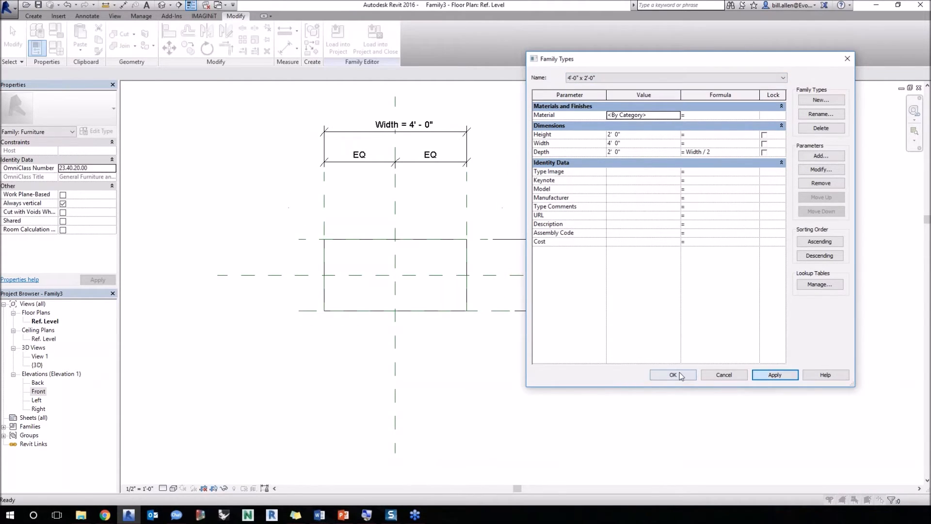
pyautogui.click(680, 375)
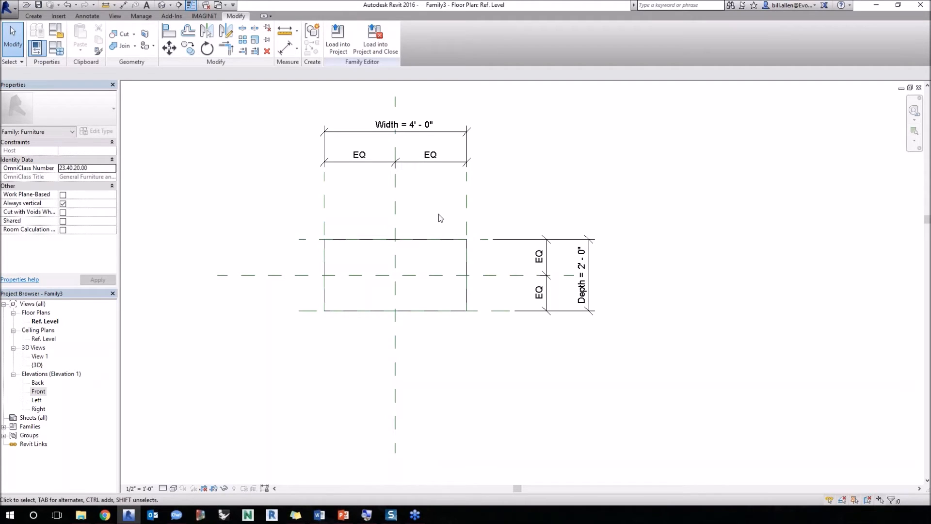
# Step: Load the family into Project2 and select its 6'-0" x 3'-0" furniture instance in the Level 1 plan
pyautogui.click(338, 41)
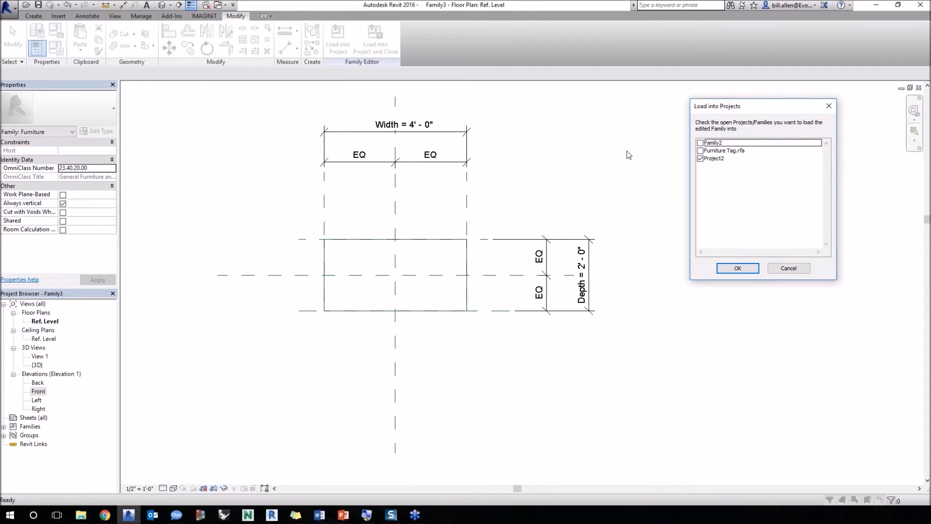
pyautogui.moveTo(752, 104); pyautogui.dragTo(620, 105)
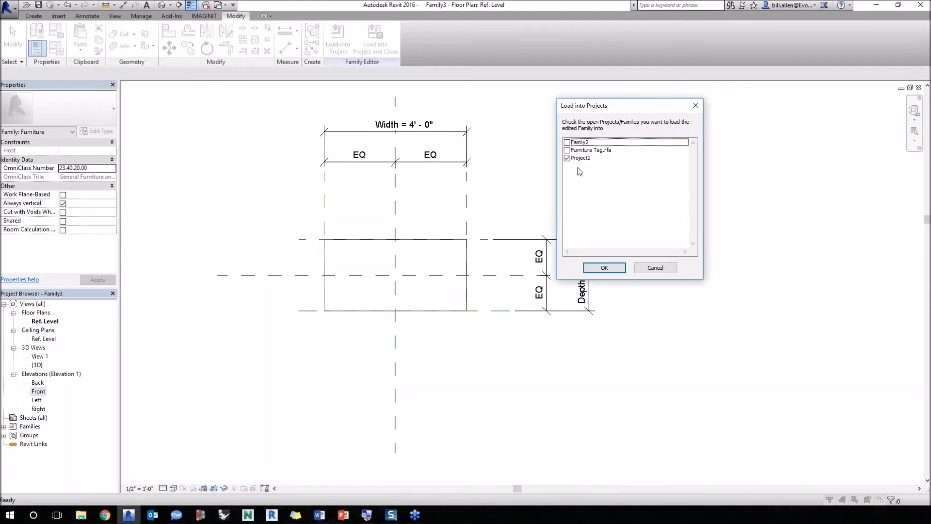
pyautogui.click(607, 269)
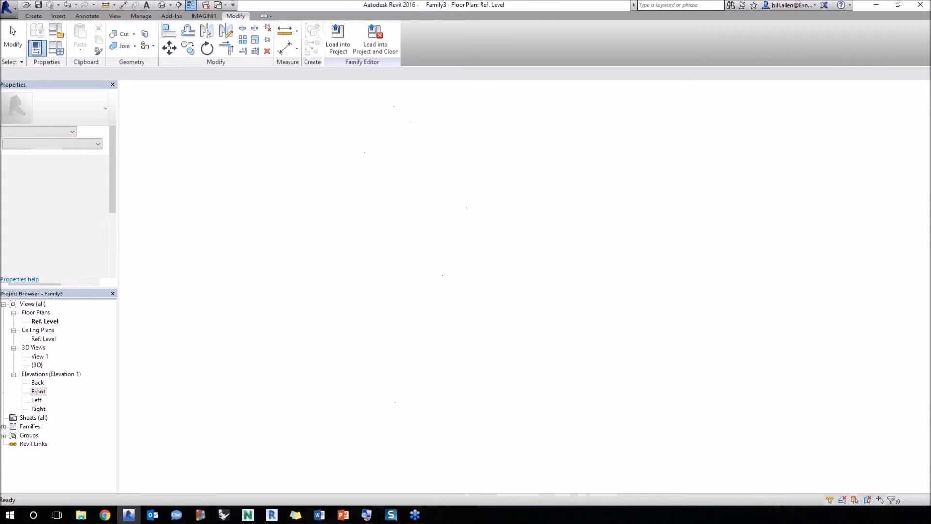
pyautogui.click(383, 262)
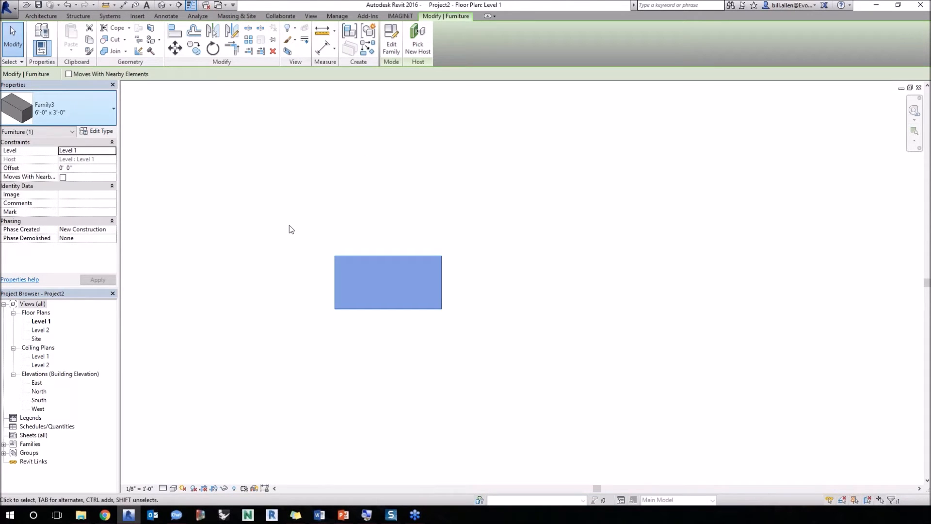
# Step: Switch the selected Family3 instance back and forth between the 4'-0" x 2'-0" and 6'-0" x 3'-0" types, ending on 6'-0" x 3'-0"
pyautogui.click(63, 115)
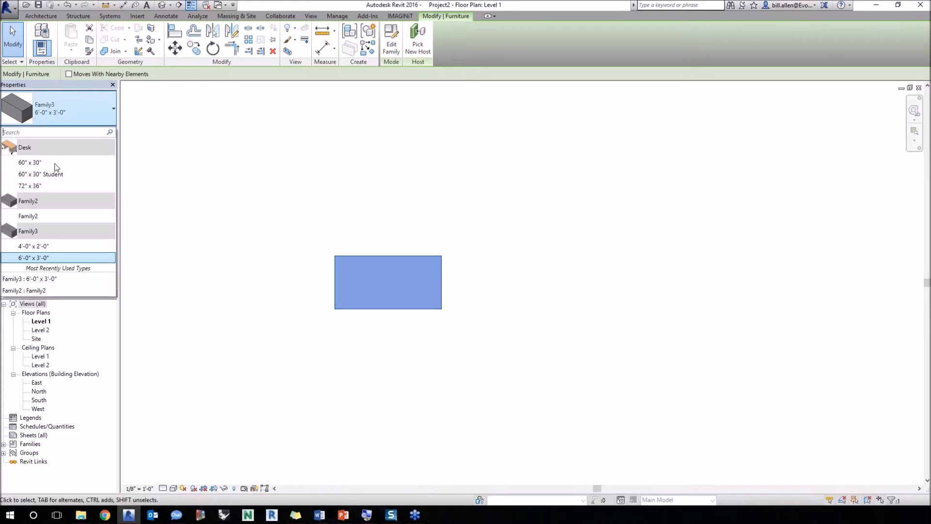
pyautogui.click(40, 249)
pyautogui.click(63, 114)
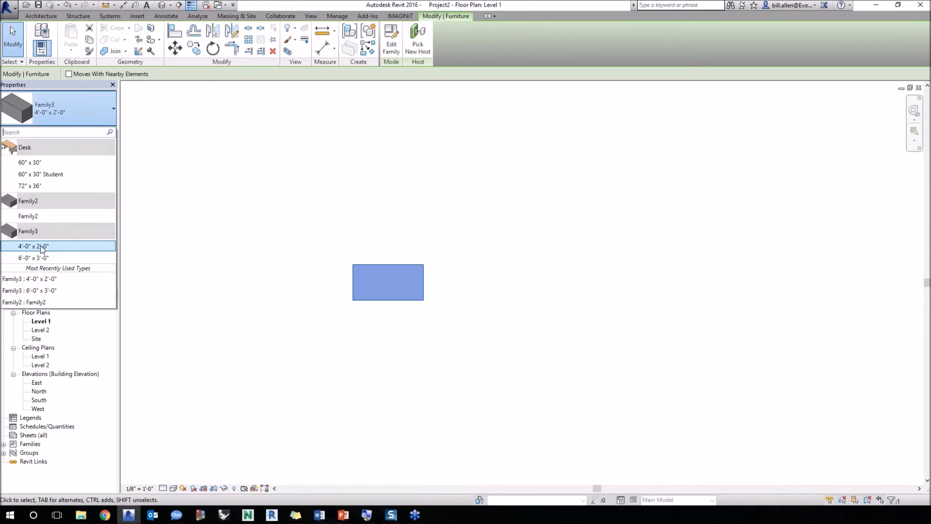
pyautogui.click(41, 258)
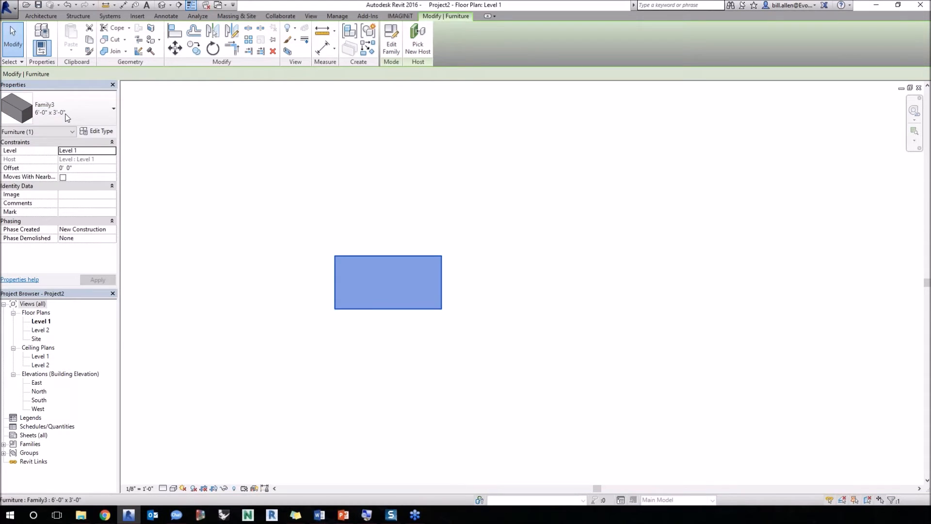
pyautogui.click(67, 116)
pyautogui.click(53, 246)
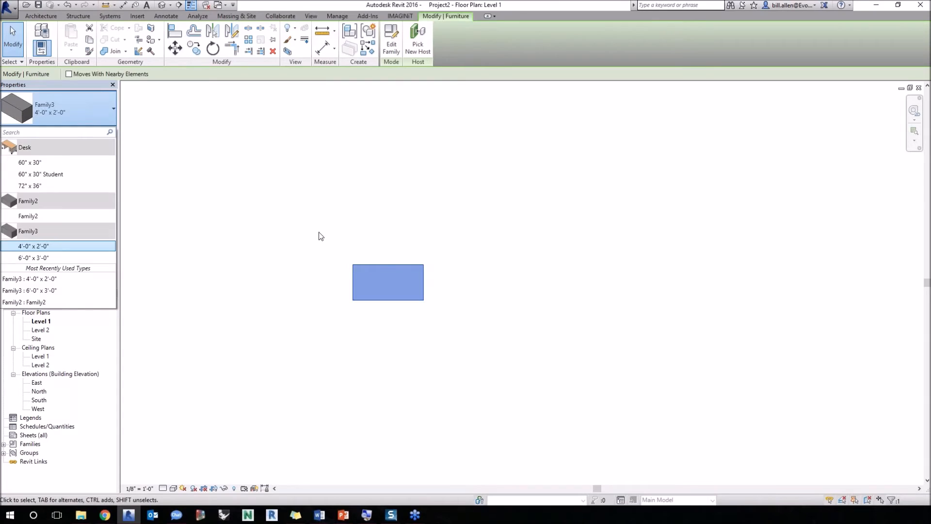
pyautogui.click(34, 258)
pyautogui.click(305, 235)
# Step: Open the type properties of the 6'-0" x 3'-0" furniture instance in the Level 1 plan
pyautogui.click(335, 262)
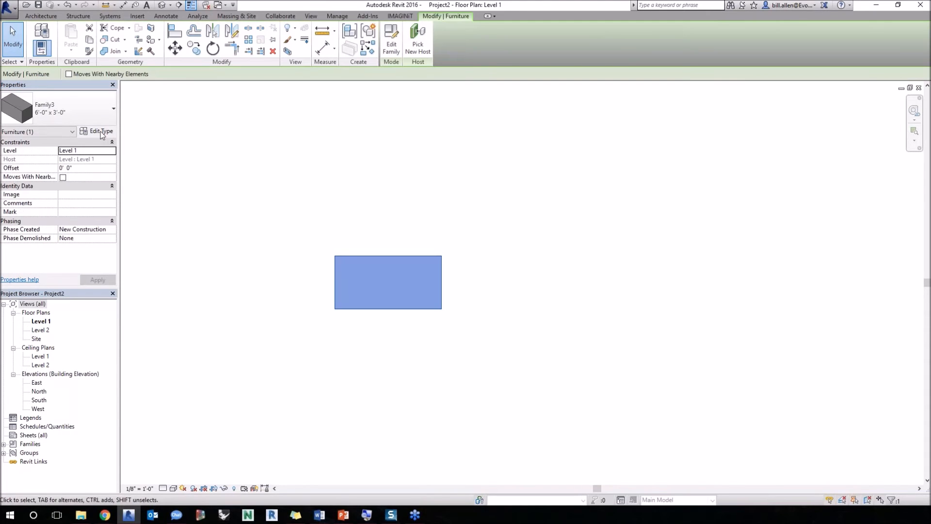
pyautogui.click(100, 131)
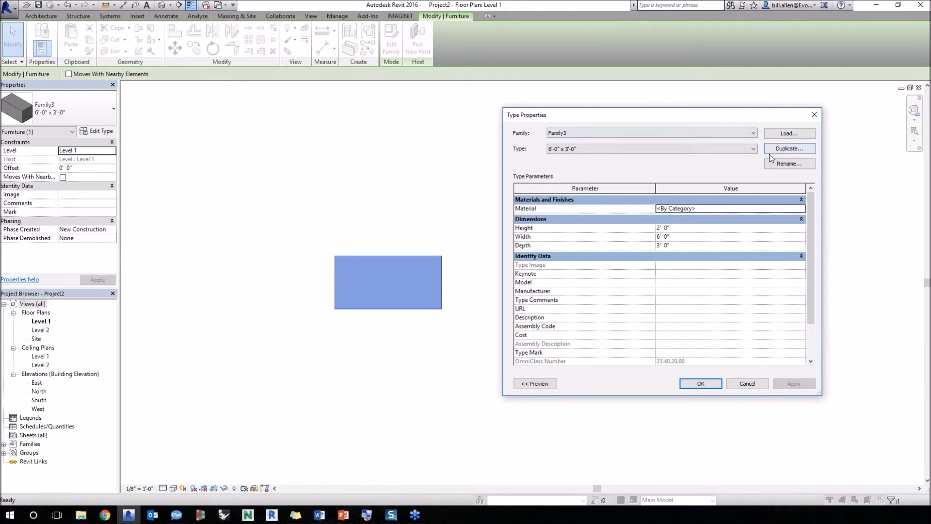
pyautogui.click(789, 148)
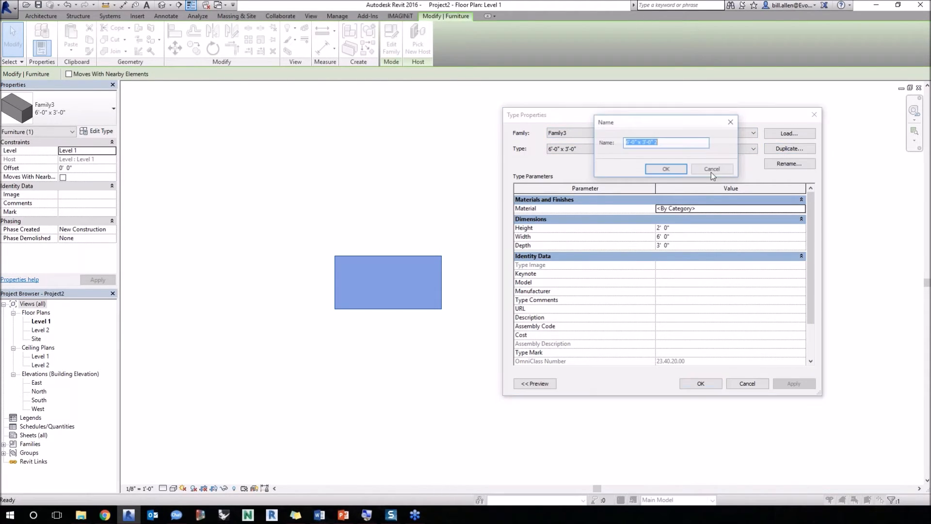
pyautogui.click(626, 141)
pyautogui.moveTo(626, 141); pyautogui.dragTo(629, 140)
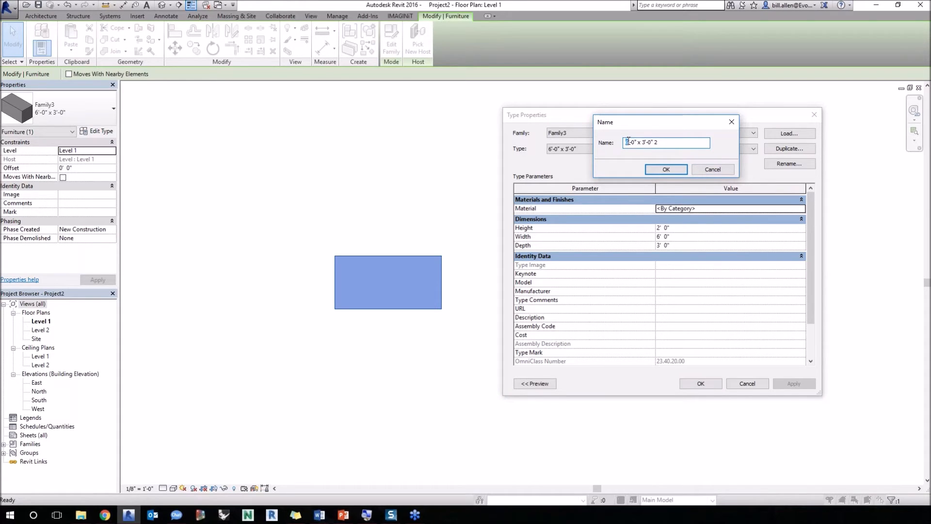
pyautogui.press('Escape')
# Step: Review the types available for Family3 in its type properties
pyautogui.click(595, 147)
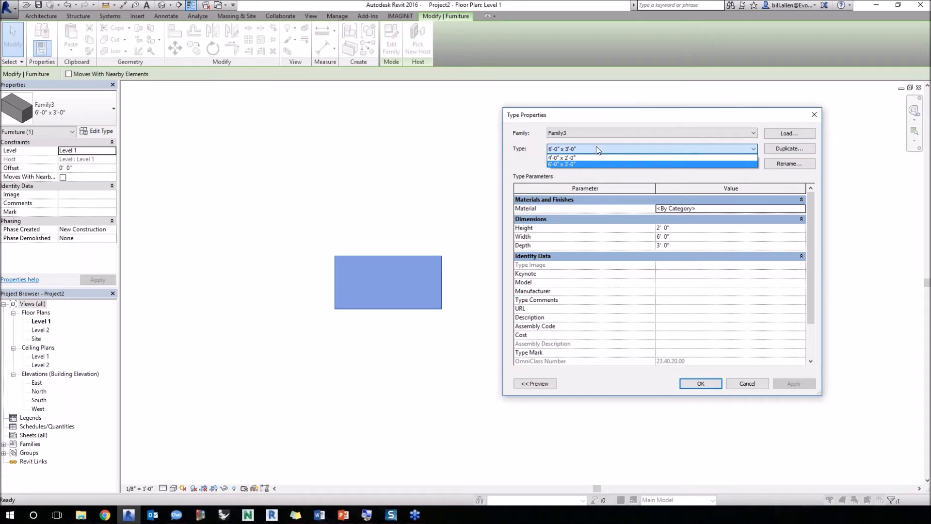
pyautogui.click(595, 147)
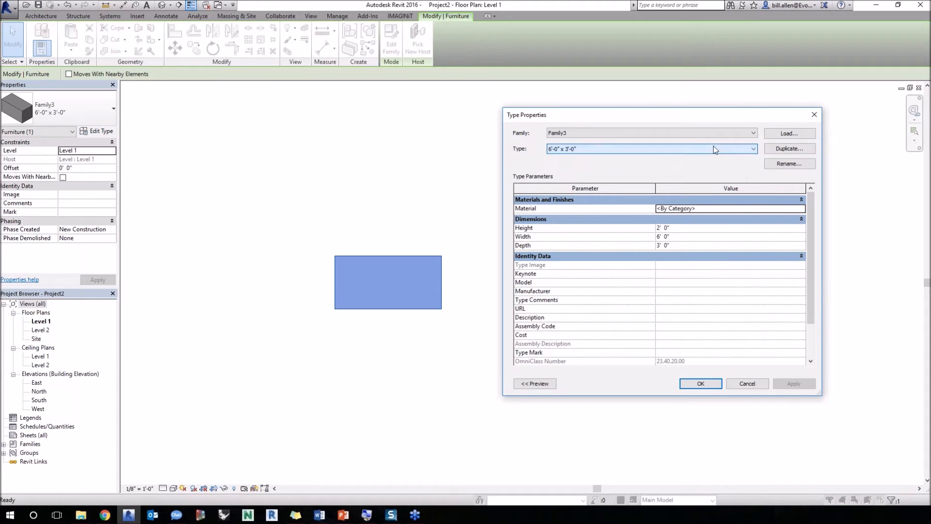
# Step: Duplicate the 6'-0" x 3'-0" type of Family3 as a new type named 5'-0" x 2'-6"
pyautogui.click(788, 148)
pyautogui.moveTo(626, 142); pyautogui.dragTo(629, 142)
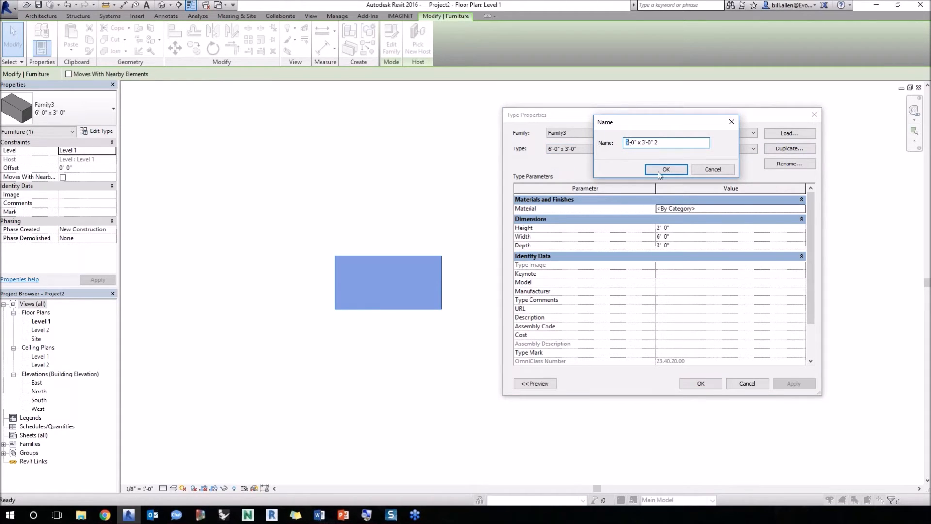
pyautogui.write('5')
pyautogui.moveTo(642, 142); pyautogui.dragTo(653, 142)
pyautogui.write("2'-6")
pyautogui.press('BackSpace')
pyautogui.press('BackSpace')
pyautogui.click(671, 171)
# Step: Set the new type's Width to 5'-0" and Depth to 2'-6", and apply it to the furniture instance
pyautogui.click(677, 230)
pyautogui.click(681, 236)
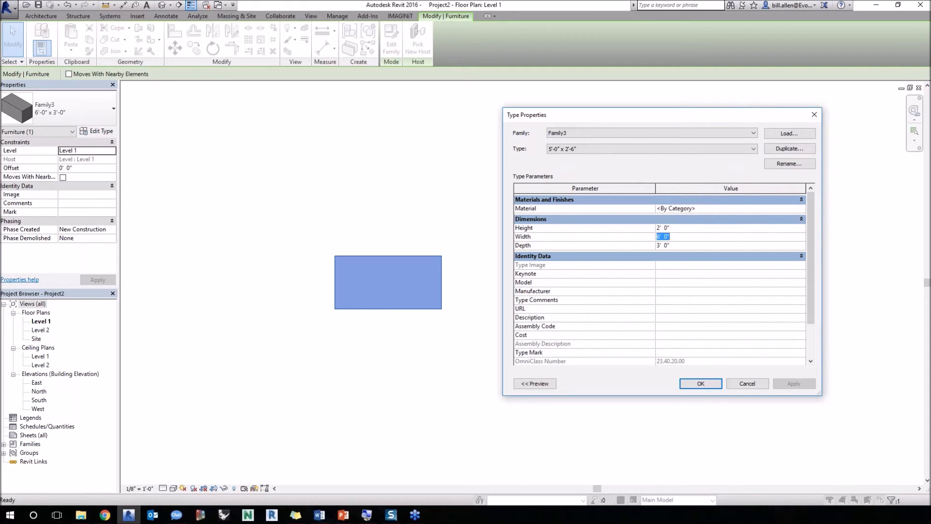
pyautogui.click(687, 221)
pyautogui.click(684, 220)
pyautogui.click(675, 237)
pyautogui.click(679, 219)
pyautogui.click(680, 221)
pyautogui.click(676, 237)
pyautogui.click(679, 228)
pyautogui.click(705, 388)
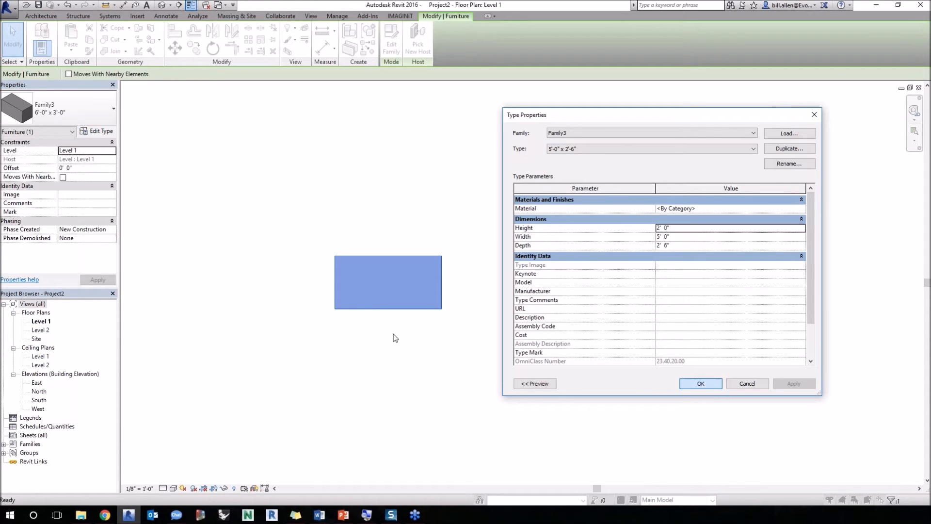
pyautogui.click(394, 333)
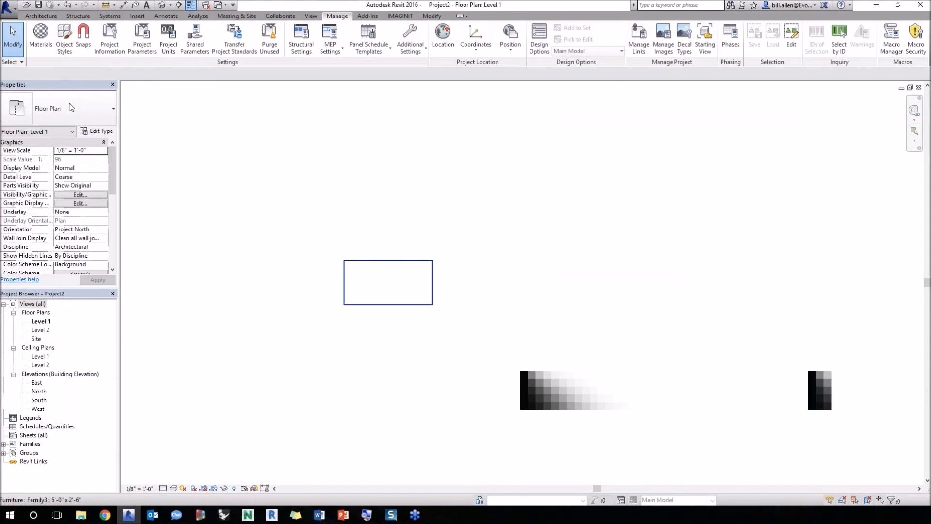
# Step: Check the types listed for the furniture instance in the Level 1 plan, keeping 5'-0" x 2'-6"
pyautogui.click(65, 109)
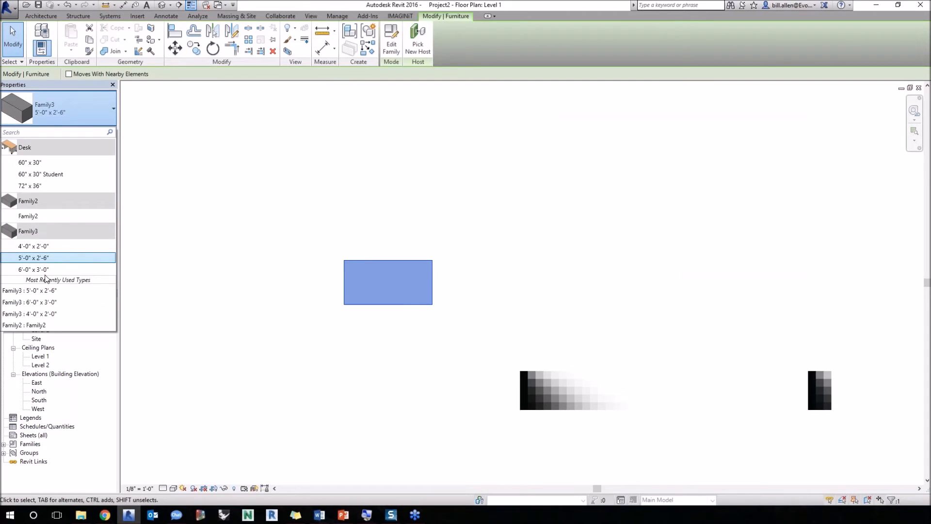
pyautogui.click(357, 286)
pyautogui.click(375, 261)
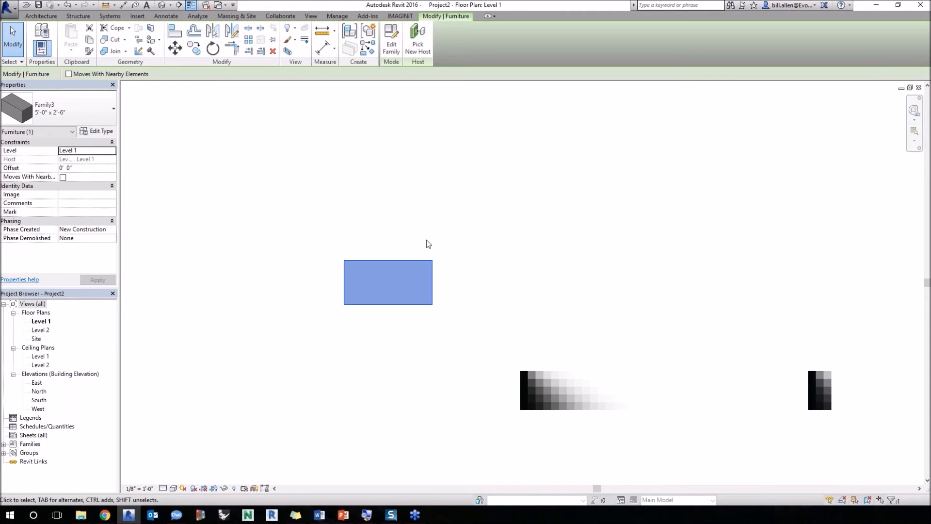
pyautogui.click(455, 293)
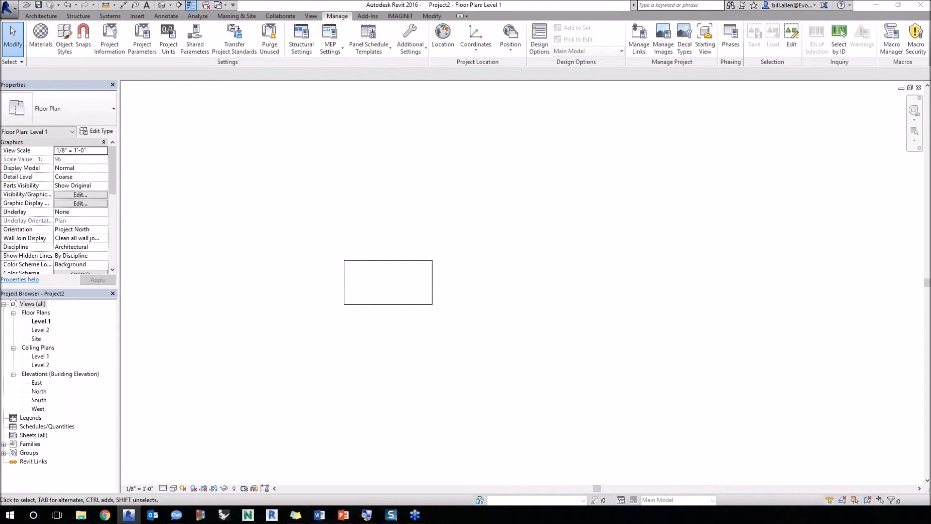
# Step: Select the box extrusion in Family3's Ref. Level plan and inspect its constraint properties
pyautogui.click(328, 239)
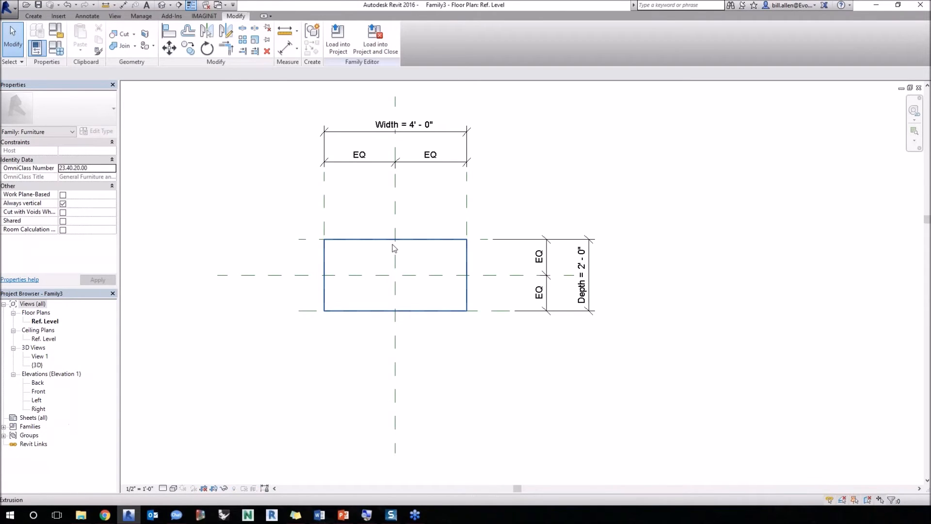
pyautogui.click(394, 248)
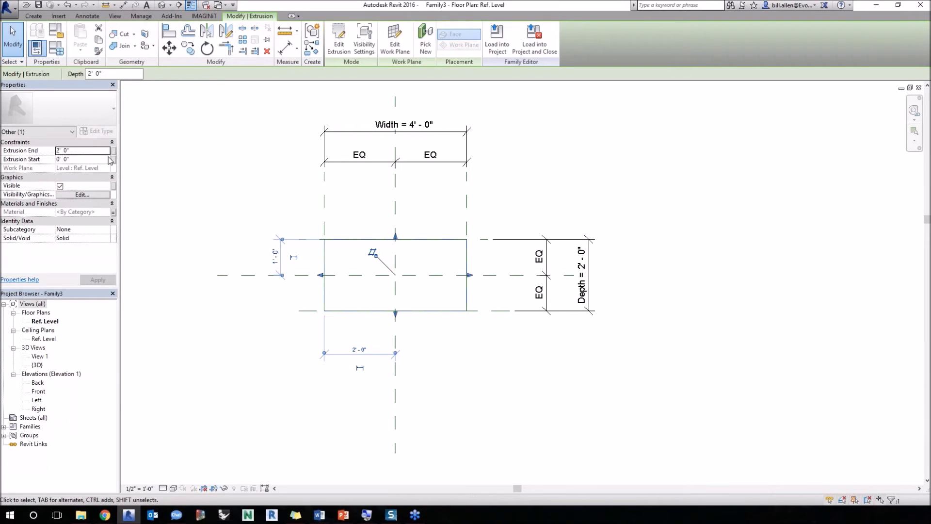
pyautogui.click(255, 196)
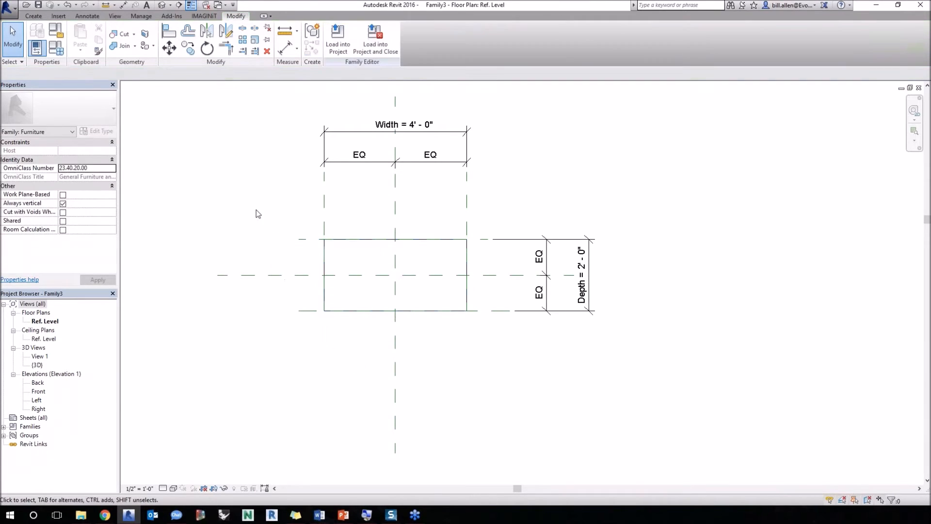
pyautogui.click(378, 240)
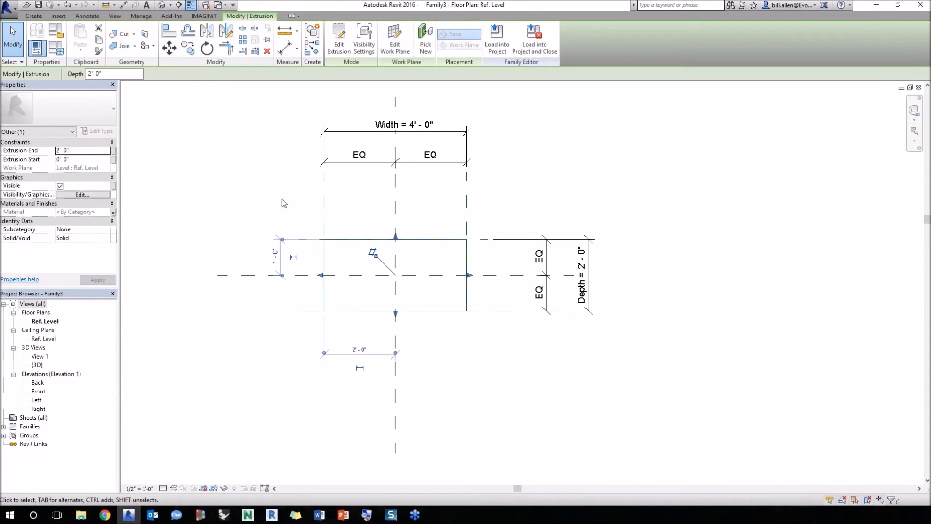
# Step: In the Front elevation, delete the reference plane at the top of the box together with its Height dimension
pyautogui.click(38, 392)
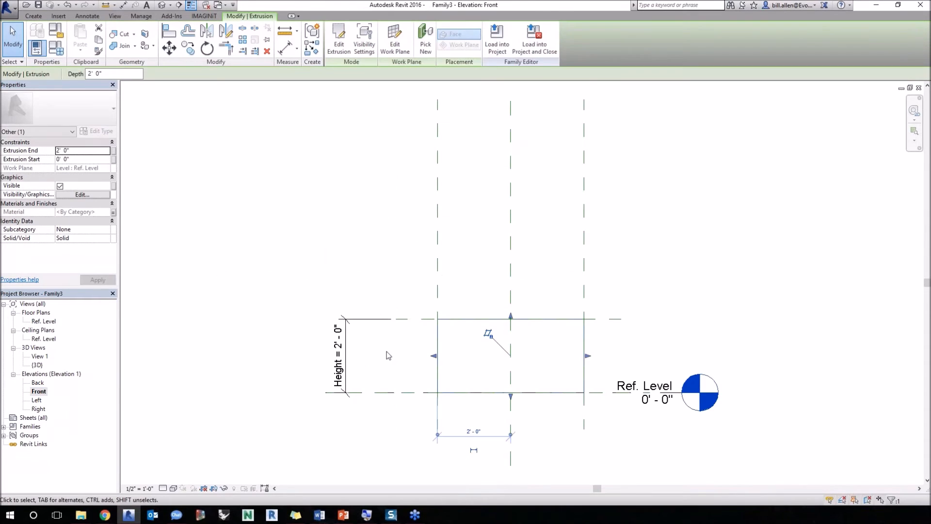
pyautogui.click(388, 355)
pyautogui.click(401, 320)
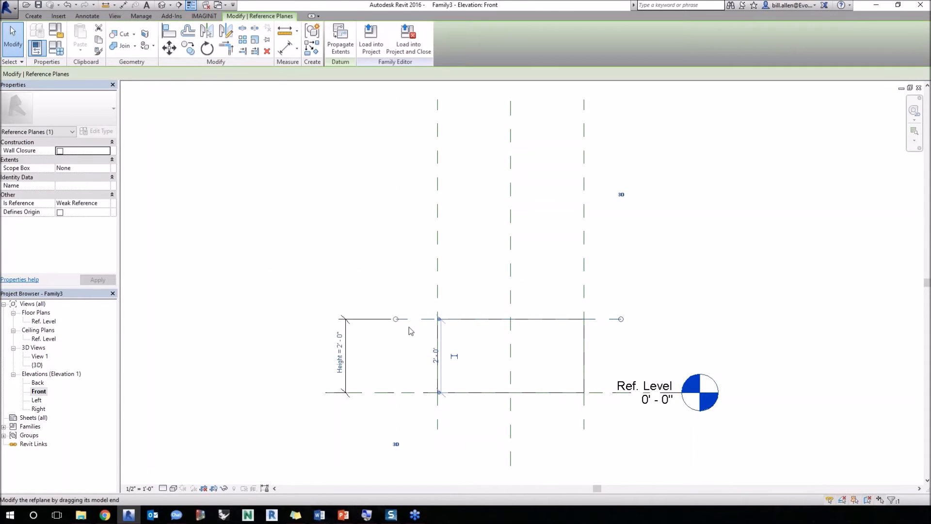
pyautogui.click(408, 327)
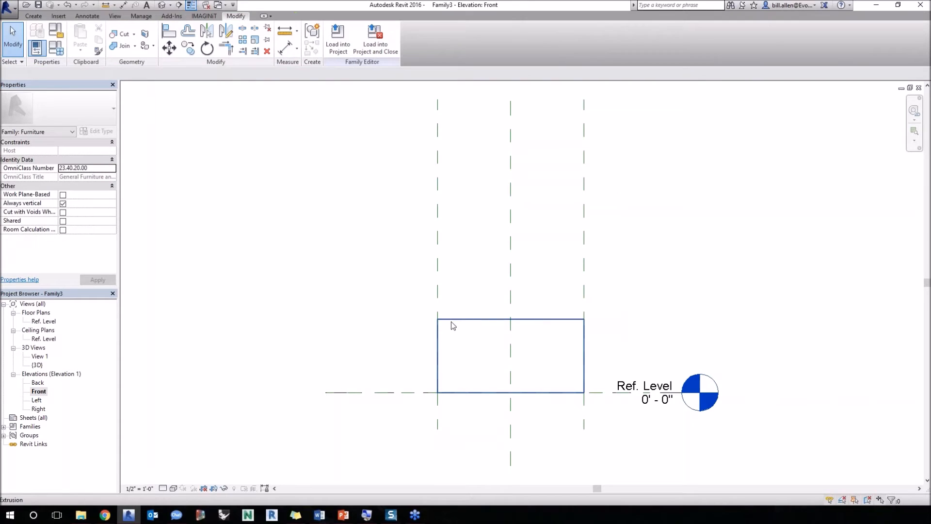
# Step: Associate the box extrusion's Extrusion End with the Height family parameter
pyautogui.click(454, 326)
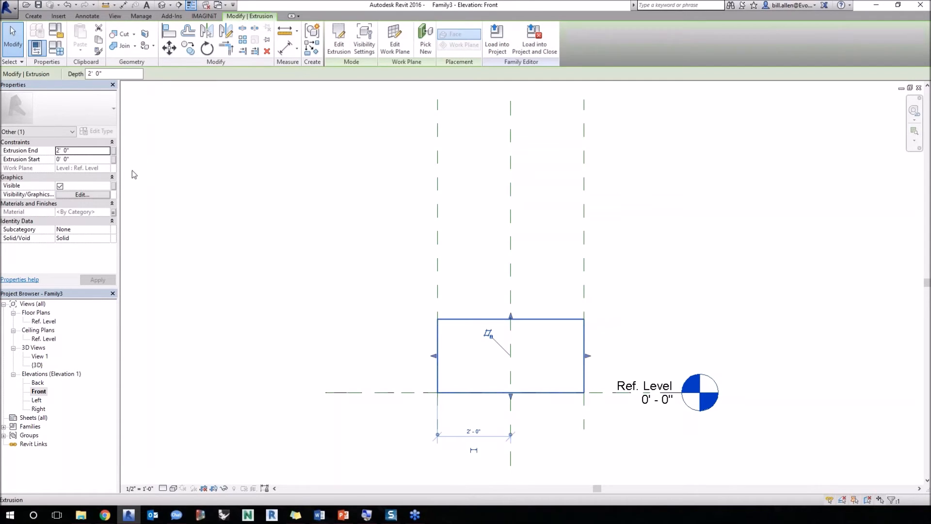
pyautogui.click(114, 150)
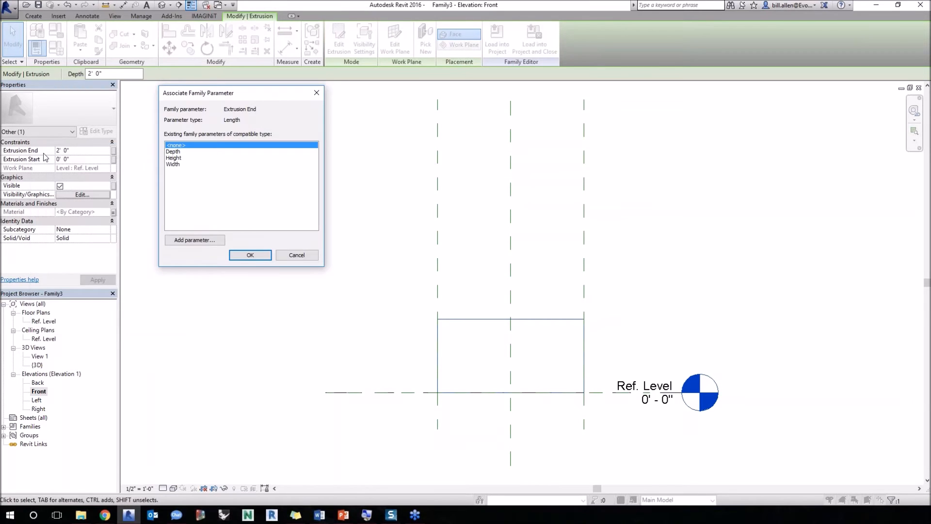
pyautogui.click(174, 158)
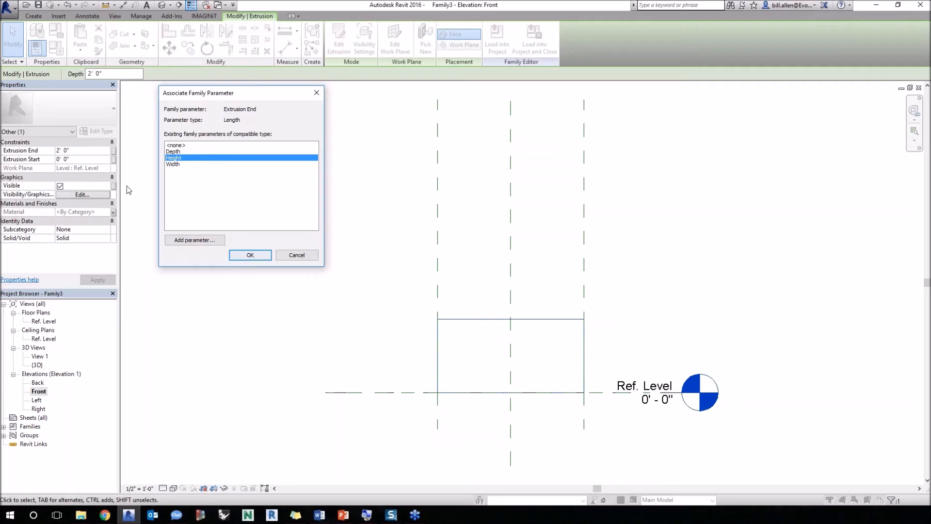
pyautogui.click(113, 150)
pyautogui.click(297, 255)
# Step: Set the Height of the 4'-0" x 2'-0" family type to 3'-0" to test the extrusion
pyautogui.press('Escape')
pyautogui.click(61, 54)
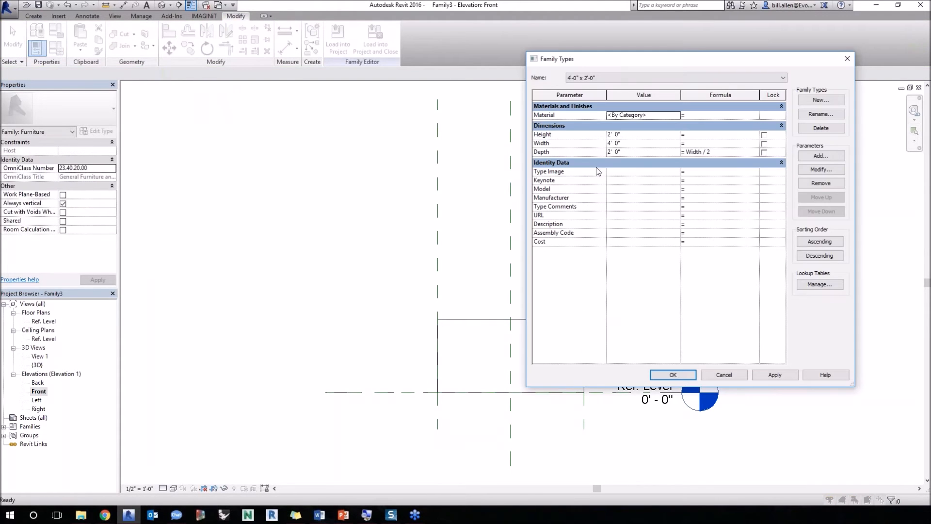
pyautogui.click(628, 134)
pyautogui.write('3')
pyautogui.press('Tab')
pyautogui.press('Return')
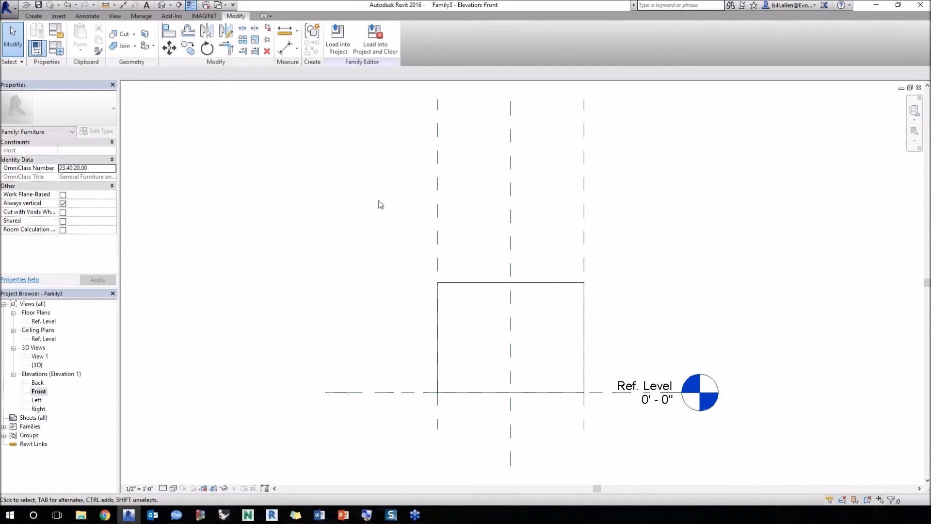
# Step: Check the box extrusion in the Ref. Level plan and move on to the View 1 3D view
pyautogui.hotkey('ctrl', 'Tab')
pyautogui.click(454, 239)
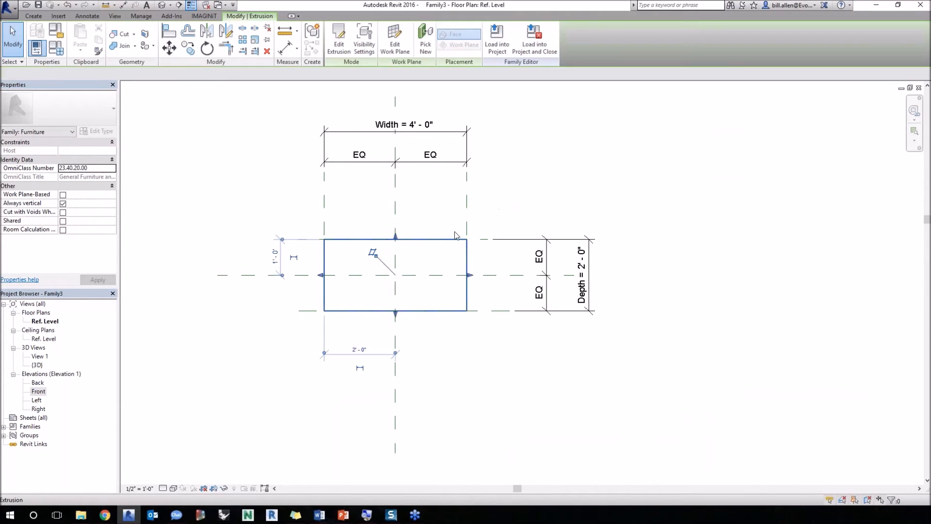
pyautogui.press('Escape')
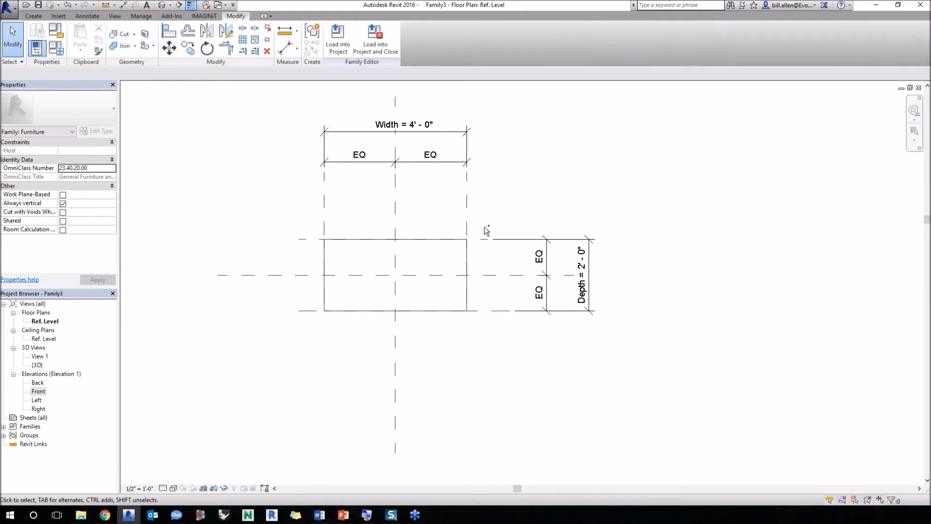
pyautogui.hotkey('ctrl', 'Tab')
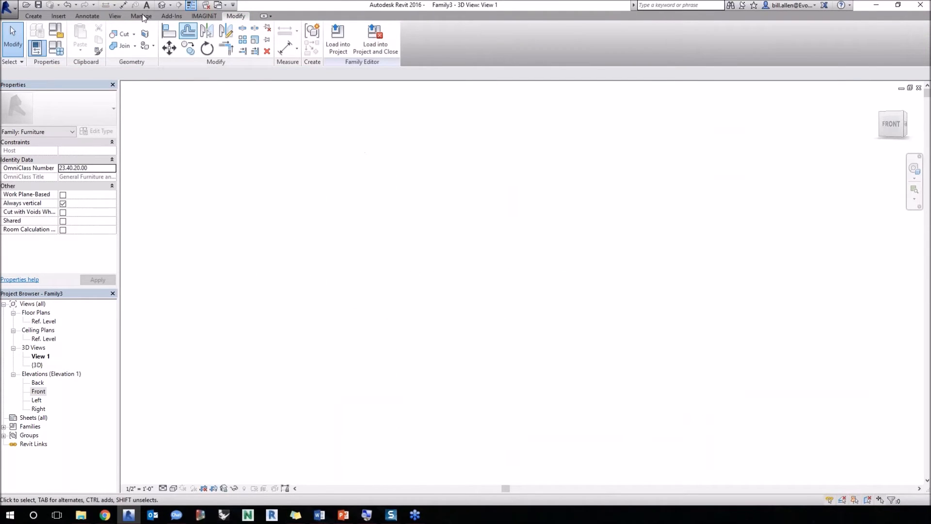
# Step: Tile the open views and minimize the Family3 View 1 and Family2 Ref. Level windows
pyautogui.click(114, 16)
pyautogui.click(262, 51)
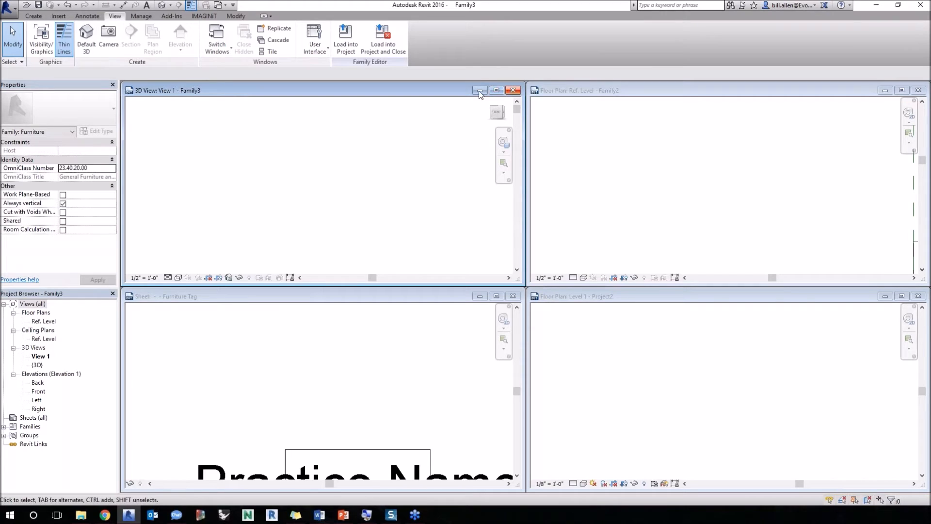
pyautogui.click(480, 91)
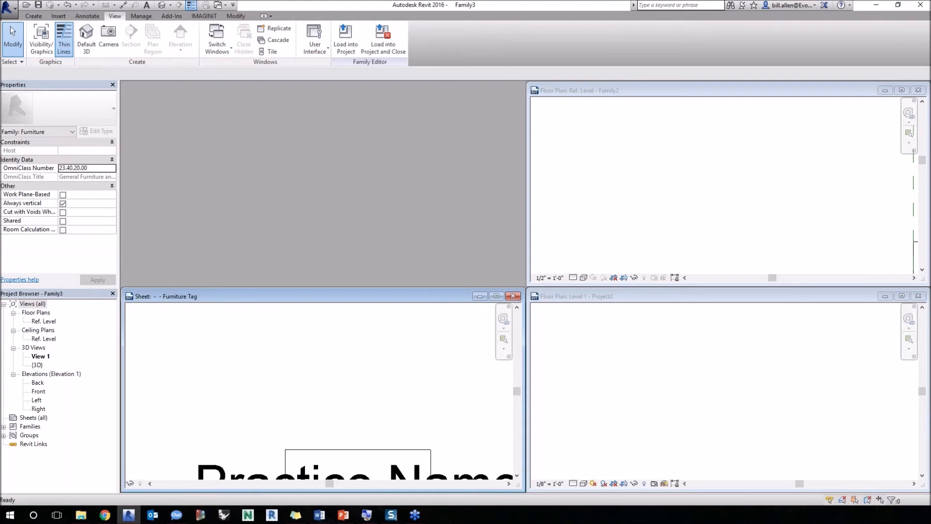
pyautogui.click(885, 90)
pyautogui.click(9, 8)
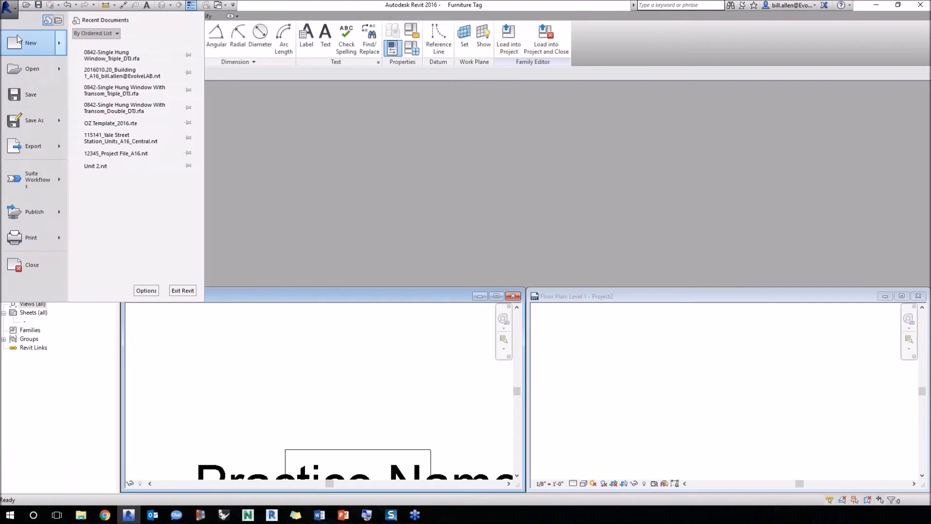
pyautogui.moveTo(17, 38)
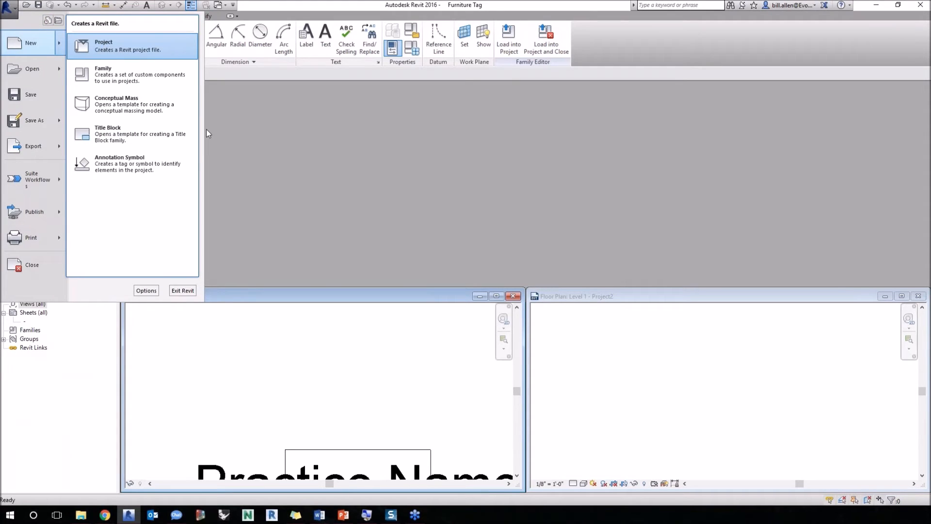
# Step: Switch from Project2's Level 1 plan to Family2's Ref. Level plan and maximize its window
pyautogui.click(700, 335)
pyautogui.click(329, 15)
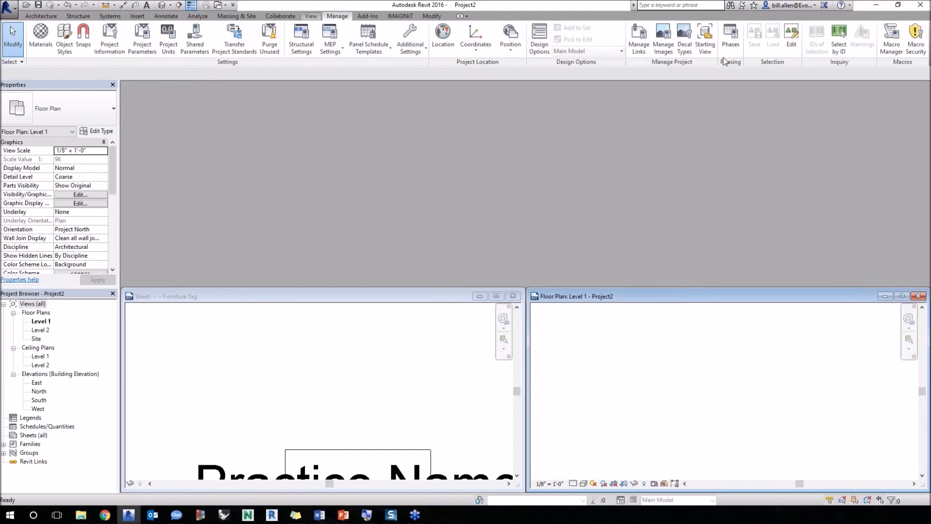
pyautogui.scroll(1, 722, 57)
pyautogui.click(752, 48)
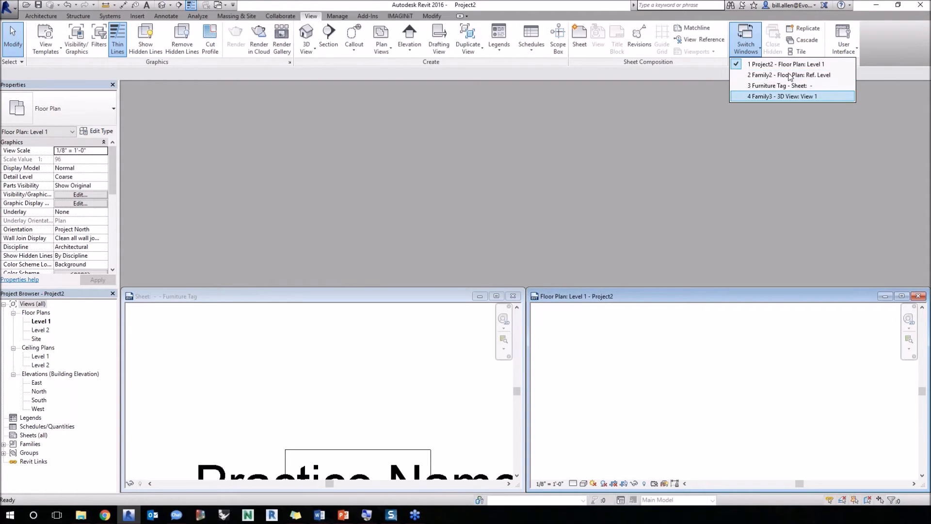
pyautogui.click(789, 75)
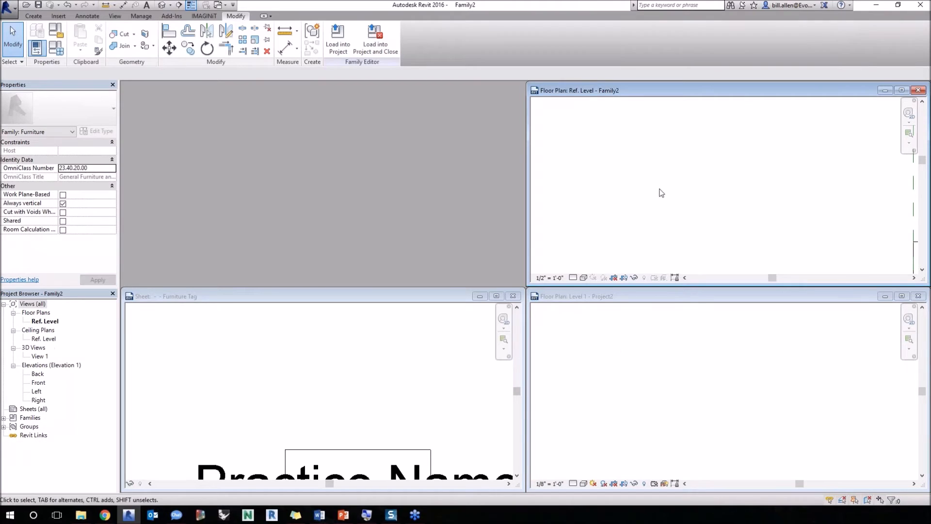
pyautogui.click(905, 92)
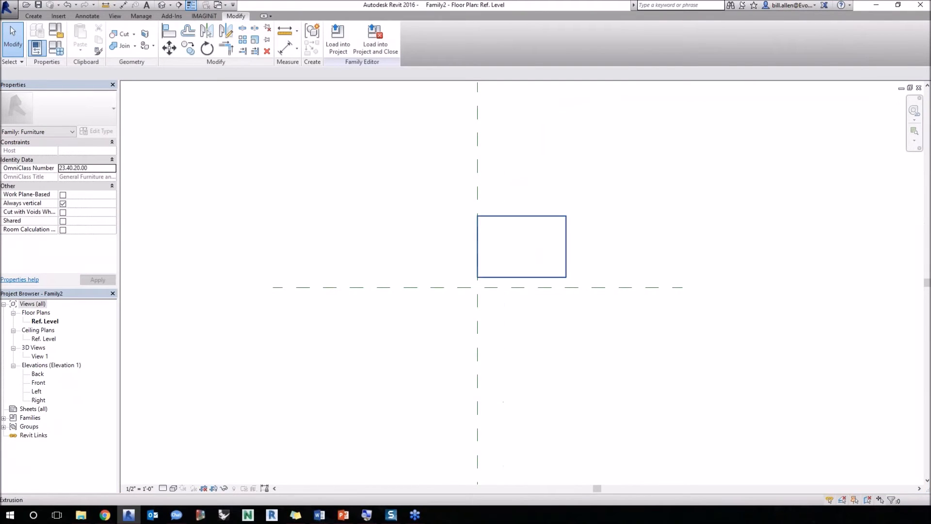
# Step: Cycle through the open documents to Family3's View 1 3D view and select the box extrusion there
pyautogui.hotkey('ctrl', 'Tab')
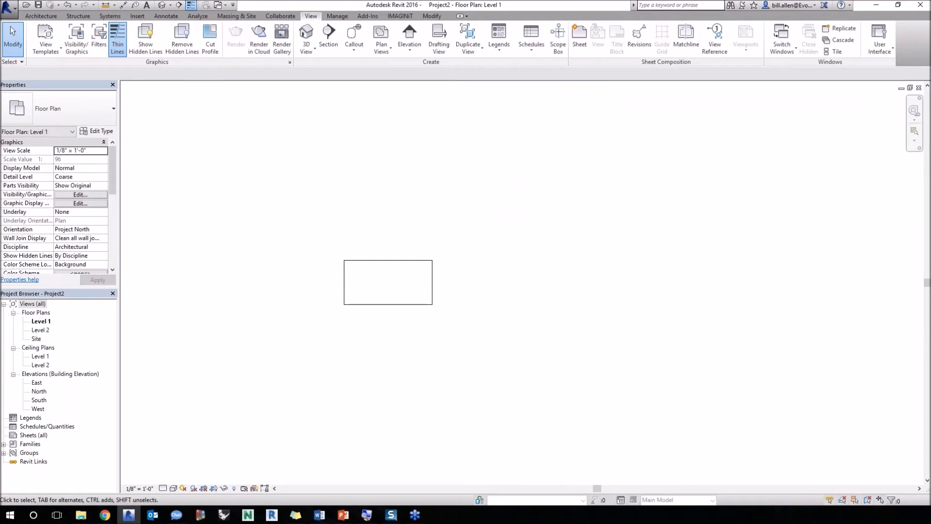
pyautogui.hotkey('ctrl', 'Tab')
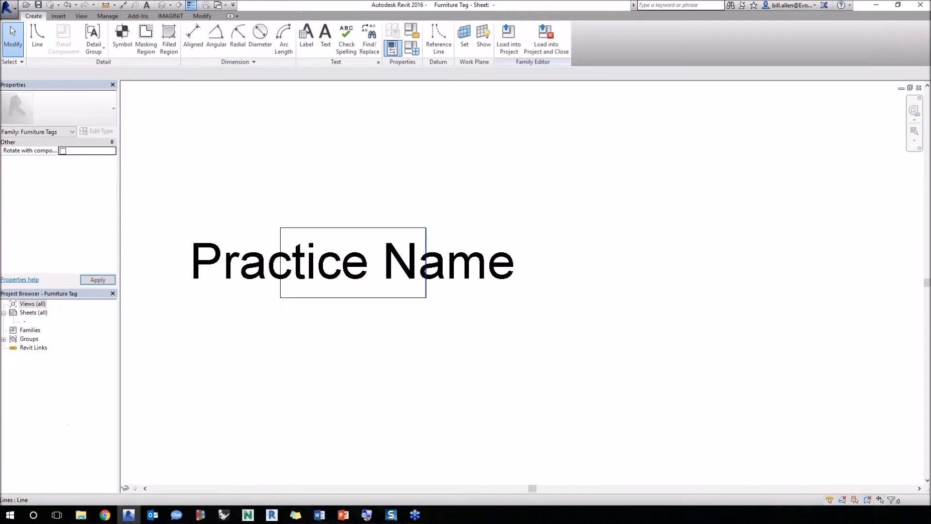
pyautogui.hotkey('ctrl', 'Tab')
pyautogui.rightClick(444, 258)
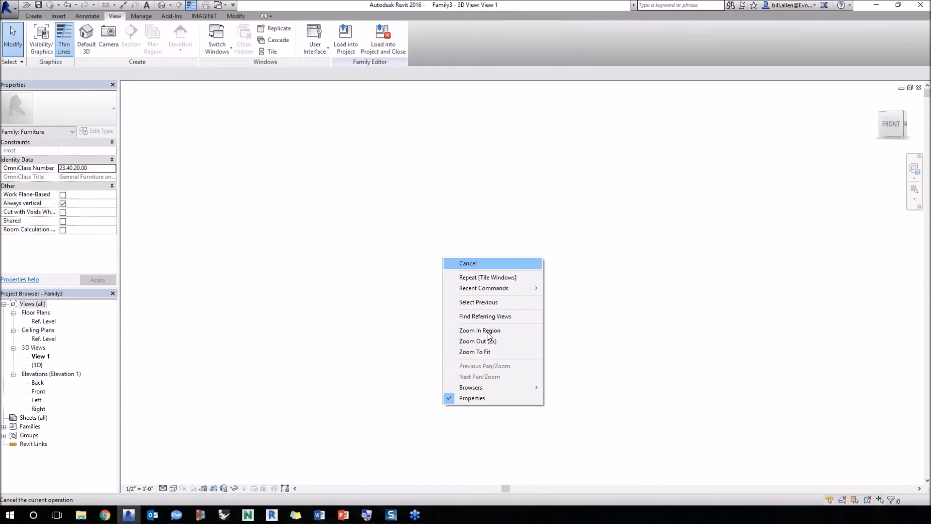
pyautogui.click(492, 354)
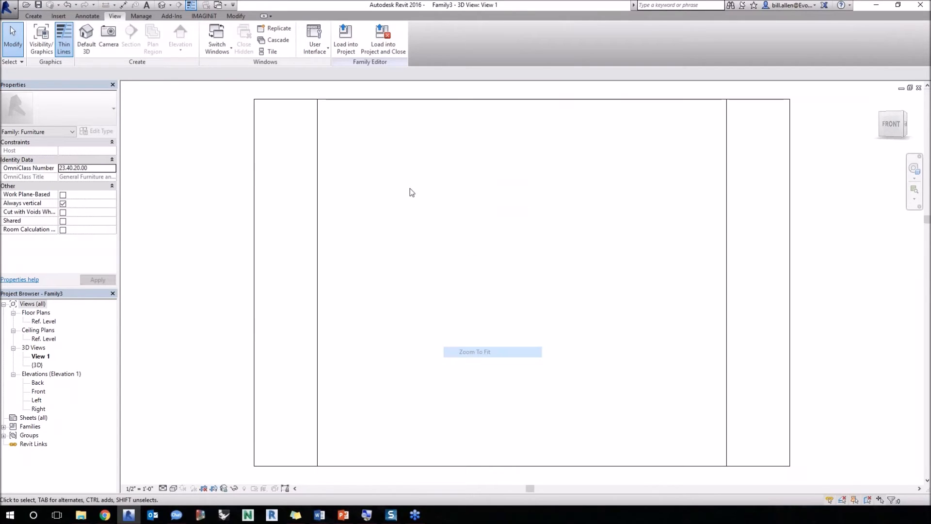
pyautogui.click(439, 100)
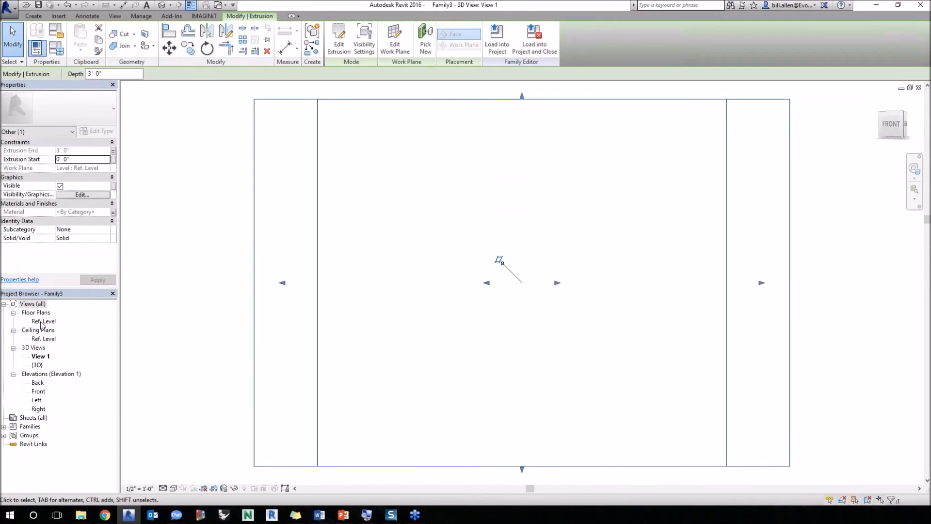
# Step: Open the Front elevation and inspect the properties of the horizontal reference plane at the box's top edge
pyautogui.click(42, 322)
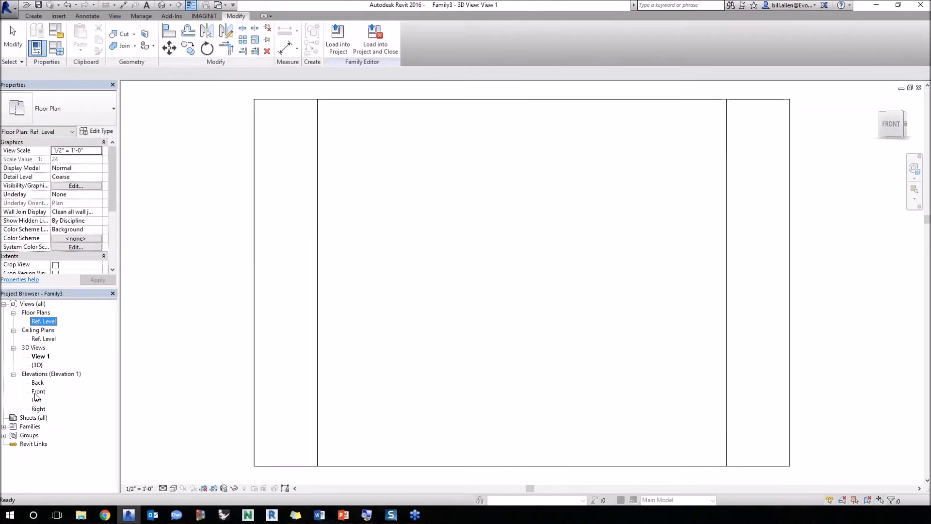
pyautogui.doubleClick(38, 392)
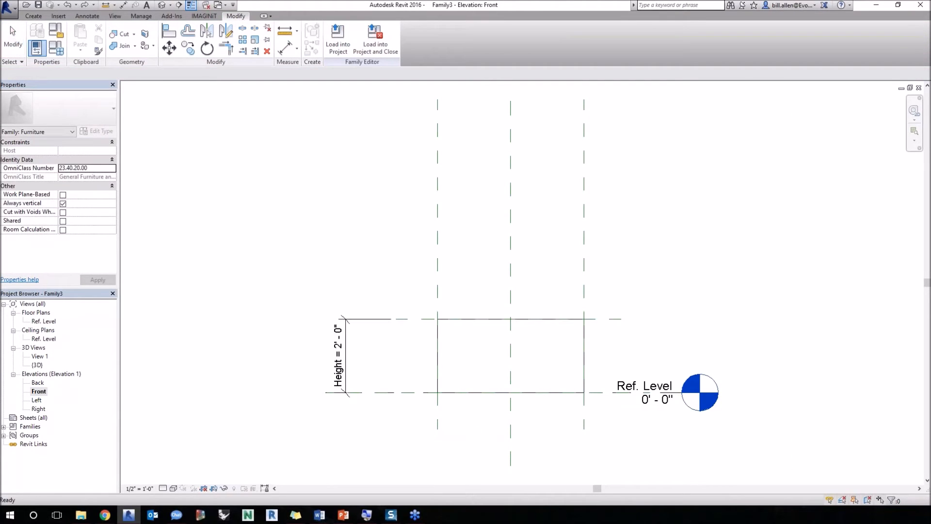
pyautogui.click(412, 319)
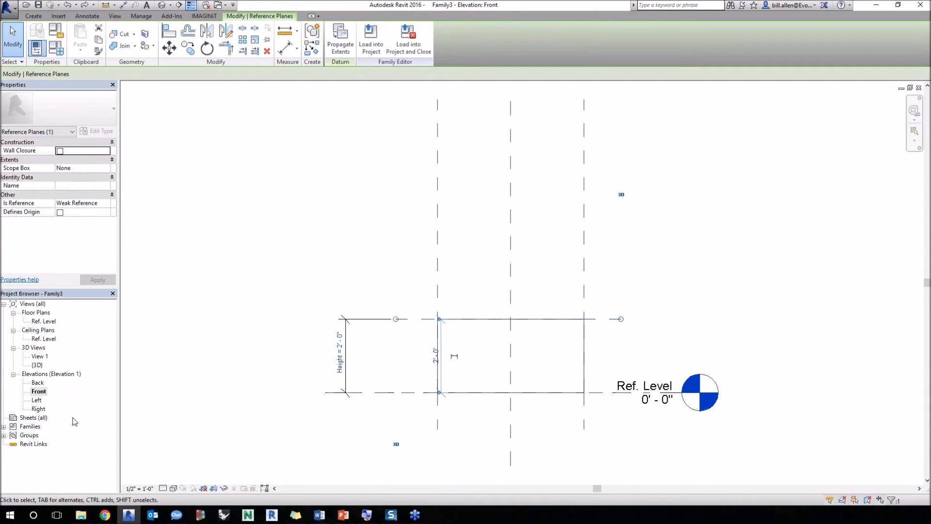
pyautogui.click(229, 305)
pyautogui.click(418, 324)
pyautogui.click(416, 319)
pyautogui.click(414, 320)
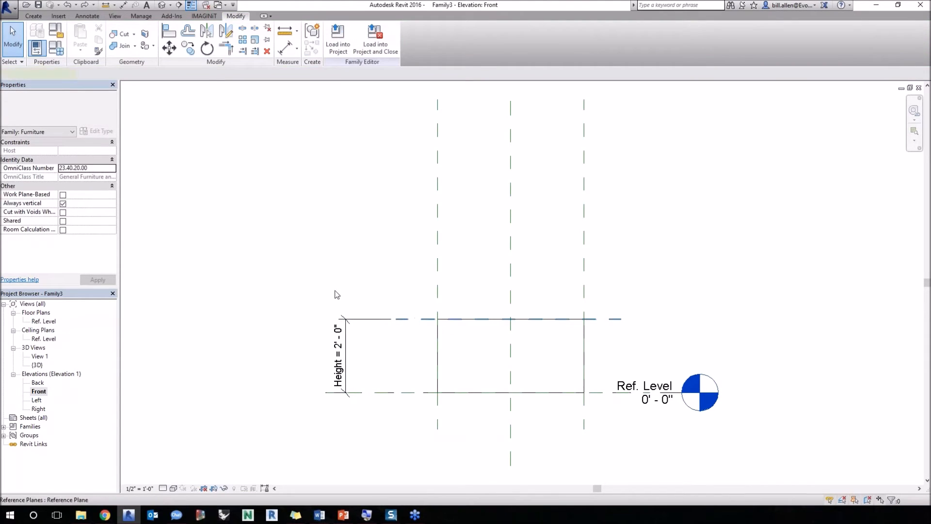
pyautogui.click(415, 319)
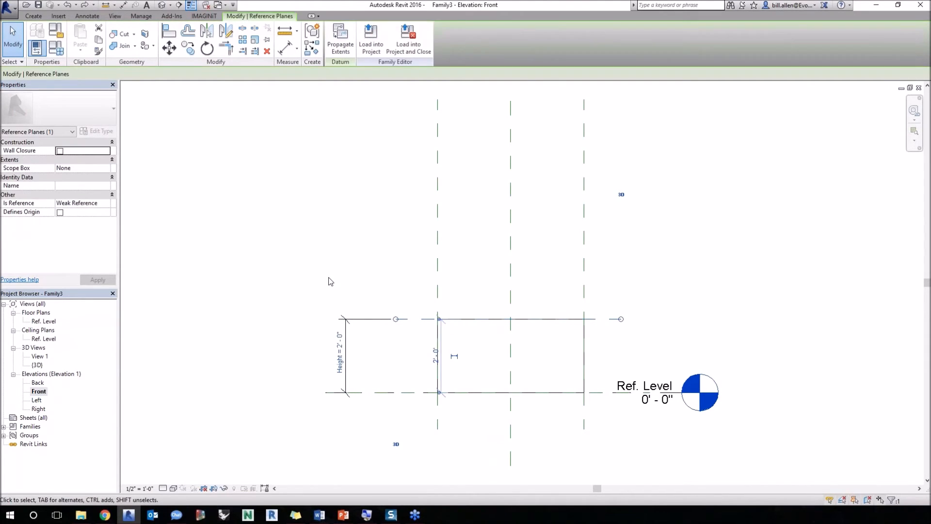
pyautogui.click(381, 308)
# Step: Review which named planes are available for setting the work plane, leaving the current work plane as it is
pyautogui.click(33, 16)
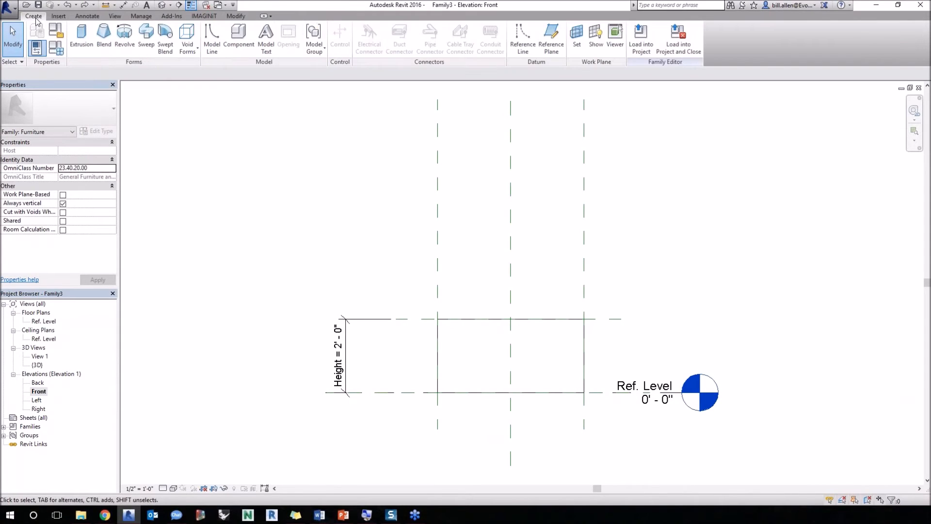
pyautogui.click(576, 47)
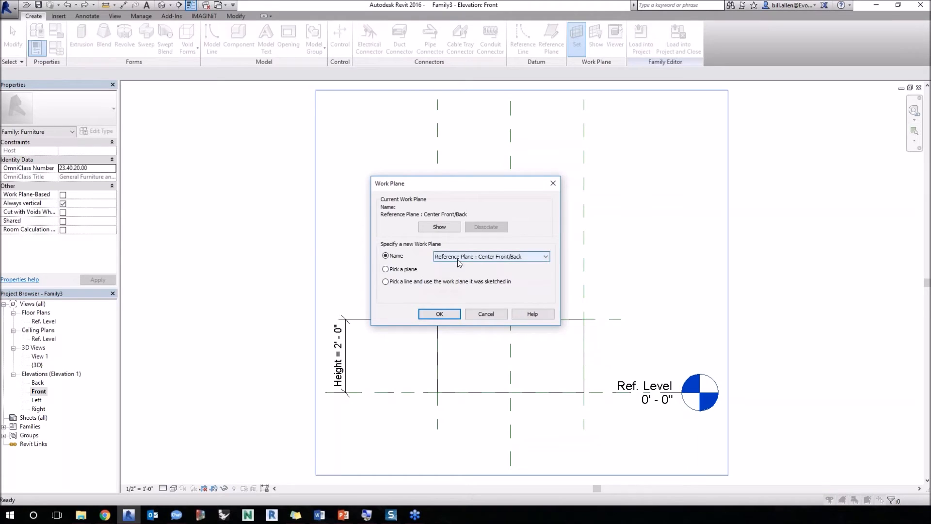
pyautogui.click(459, 257)
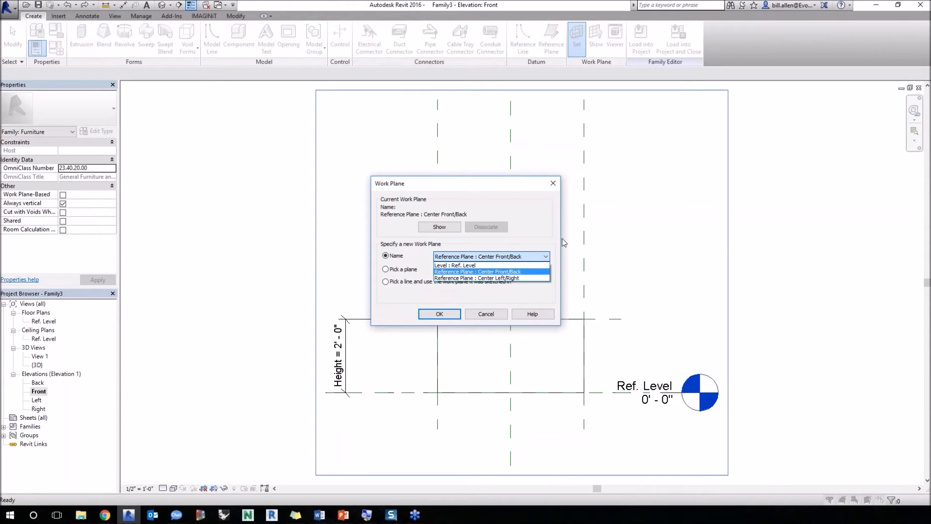
pyautogui.click(534, 225)
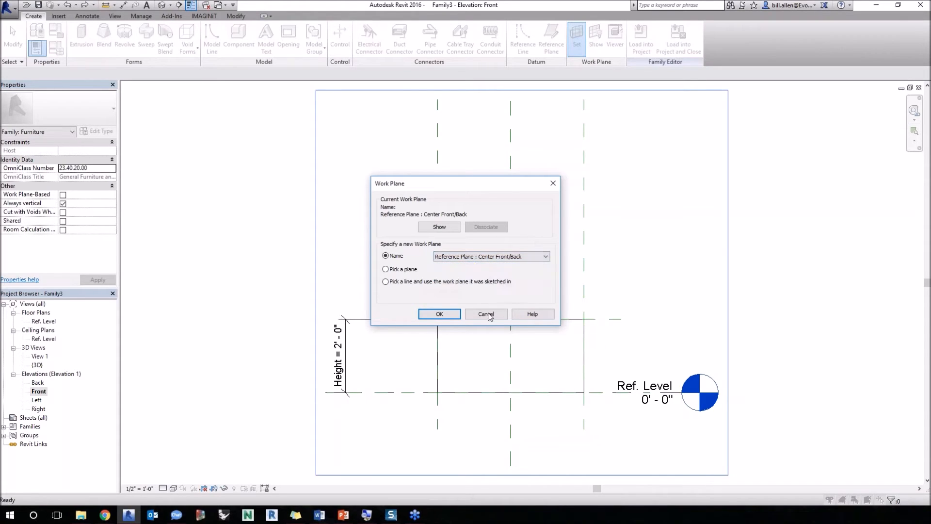
pyautogui.click(487, 314)
# Step: Name the horizontal reference plane along the top of the box "Top of Ottoman"
pyautogui.click(403, 320)
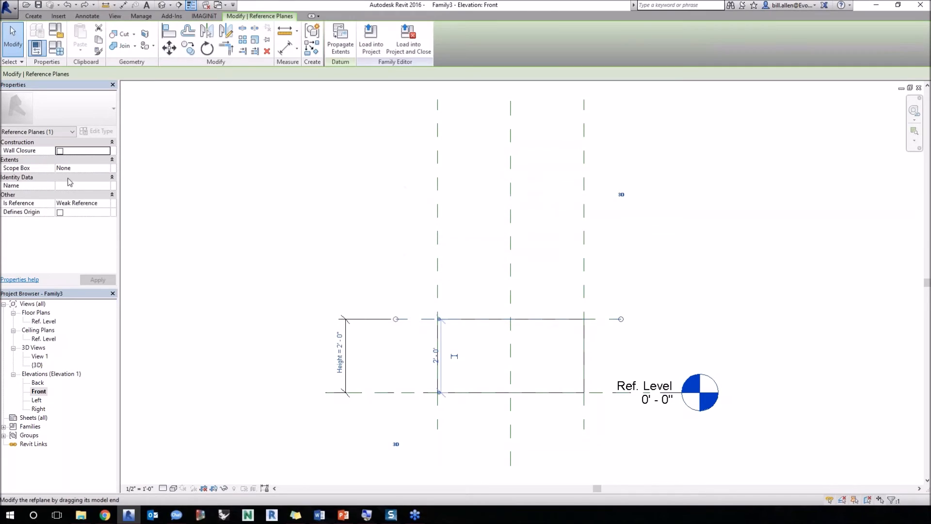
pyautogui.write('Top of Ottoman')
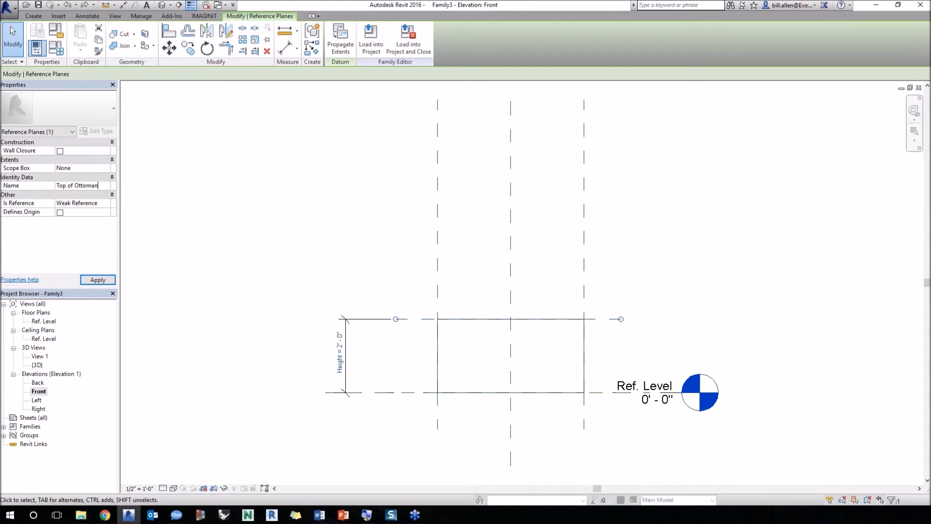
pyautogui.click(353, 260)
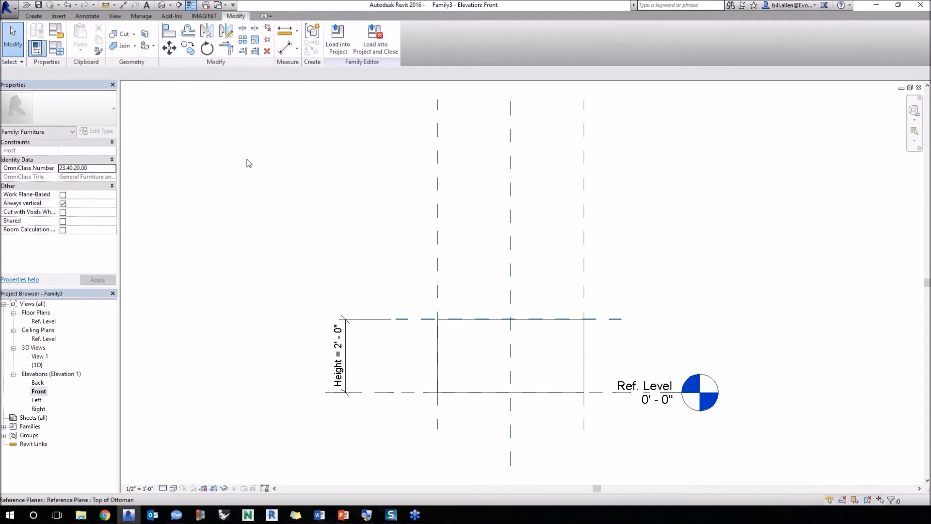
# Step: Set the work plane to Reference Plane : Top of Ottoman and open the Ref. Level floor plan for sketching
pyautogui.click(33, 16)
pyautogui.click(577, 48)
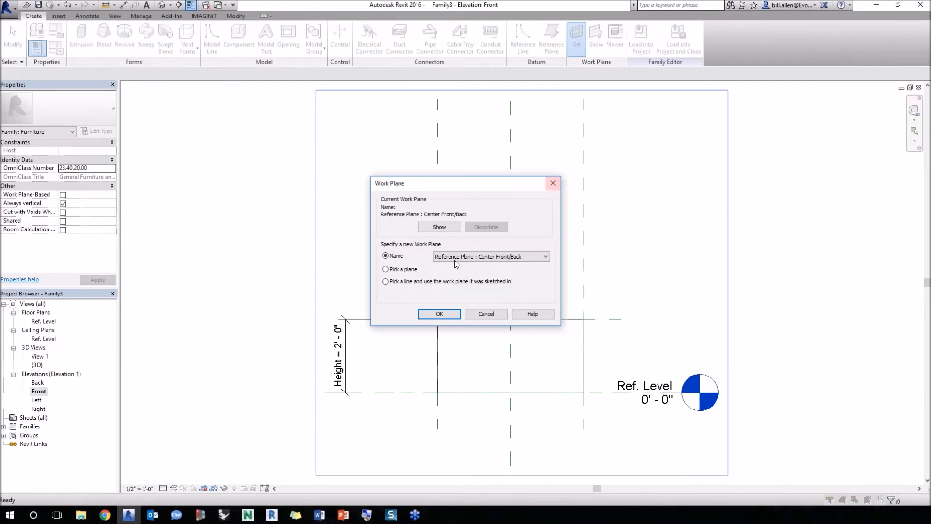
pyautogui.click(508, 257)
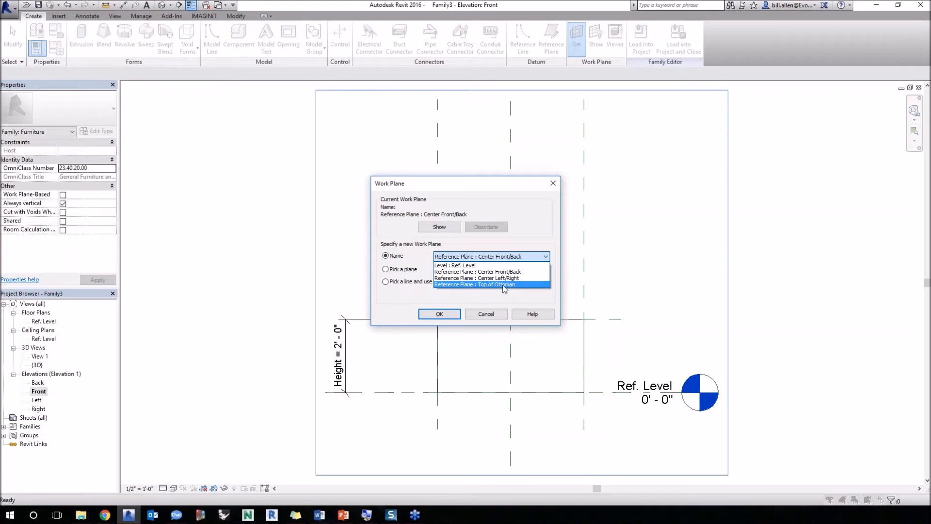
pyautogui.click(504, 284)
pyautogui.click(439, 314)
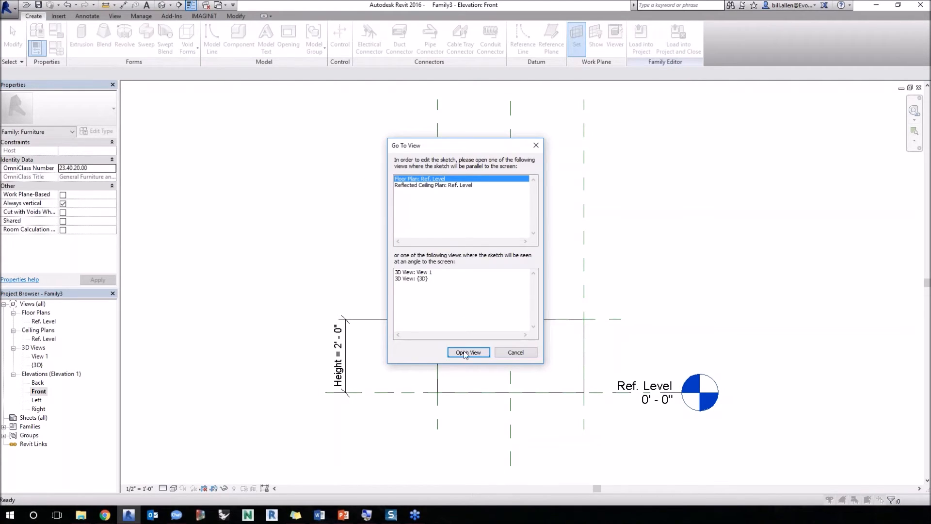
pyautogui.press('Return')
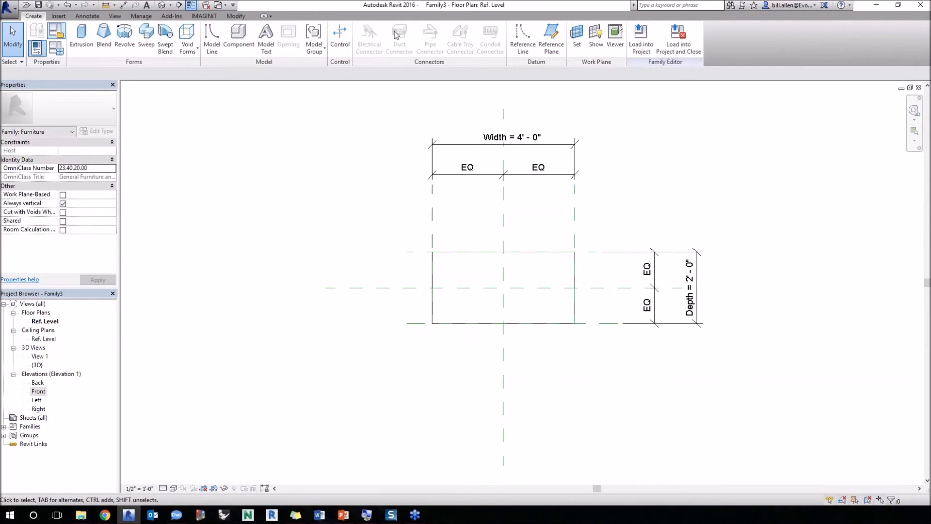
# Step: Create a 1' 0" extrusion from a 2' 0" by 2' 0" rectangle over the box's left half, locking sketch edges to reference planes
pyautogui.click(364, 28)
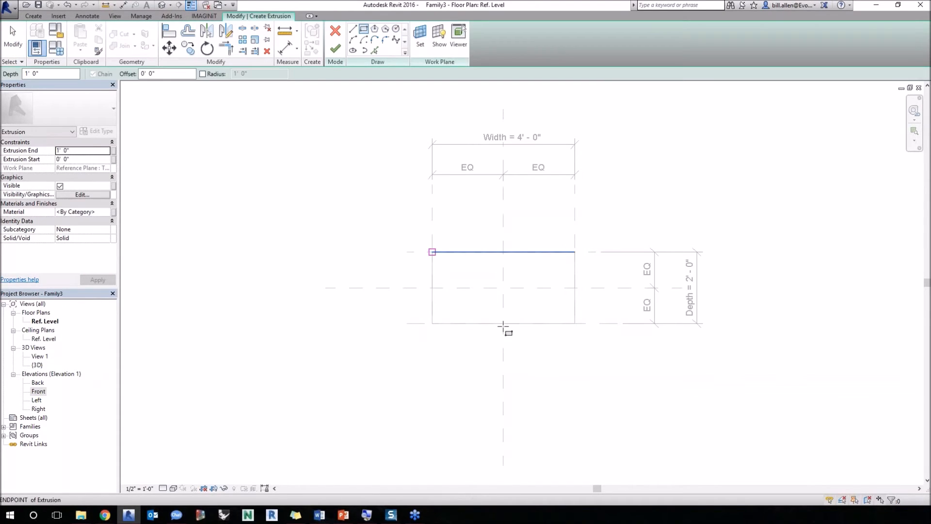
pyautogui.click(503, 323)
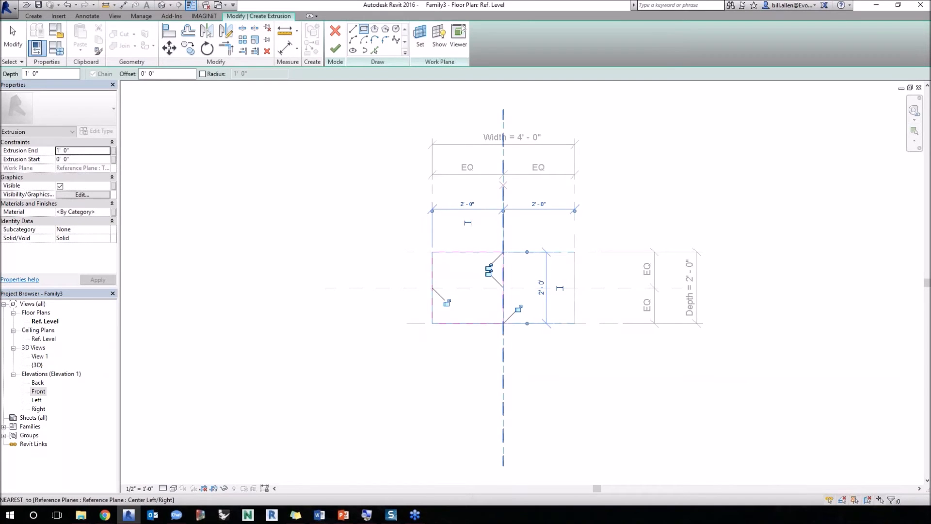
pyautogui.click(488, 266)
pyautogui.click(449, 303)
pyautogui.click(335, 48)
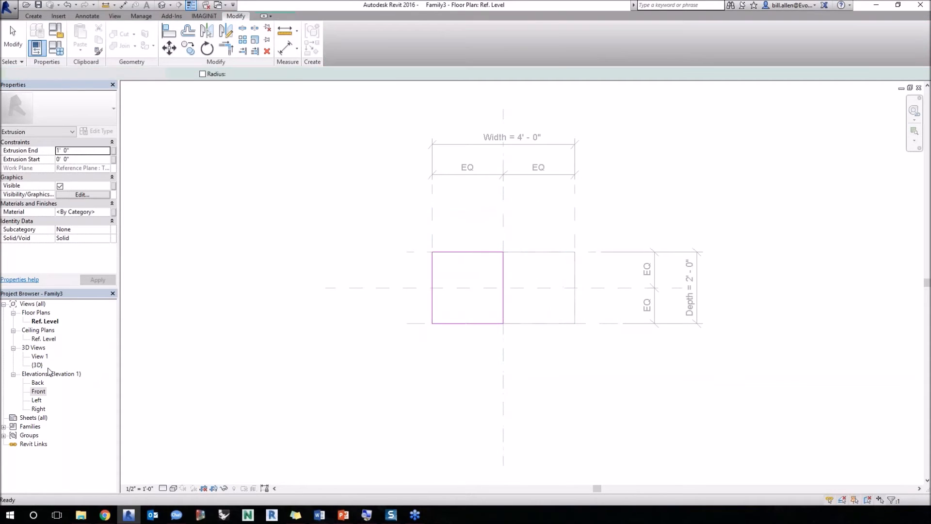
# Step: Check the new extrusion and the Top of Ottoman reference plane's name in the Front elevation
pyautogui.doubleClick(38, 391)
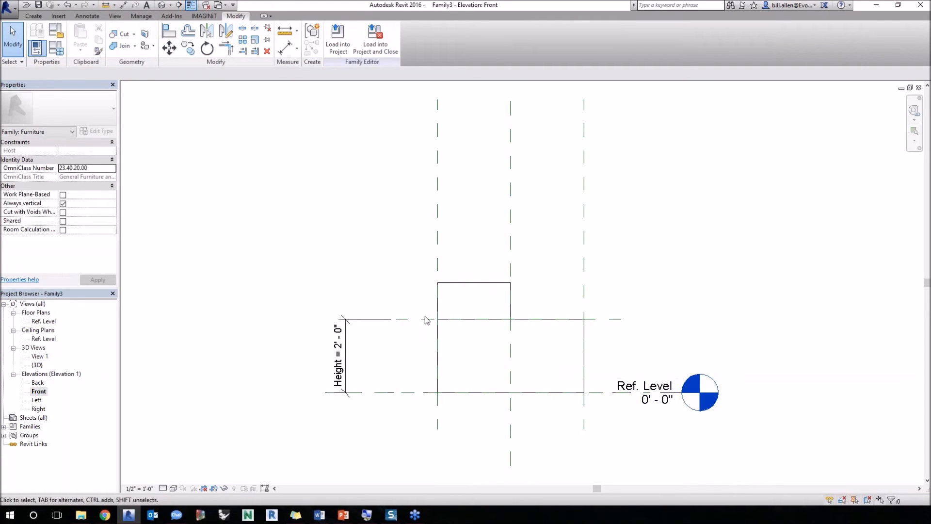
pyautogui.click(622, 322)
pyautogui.scroll(5, 622, 322)
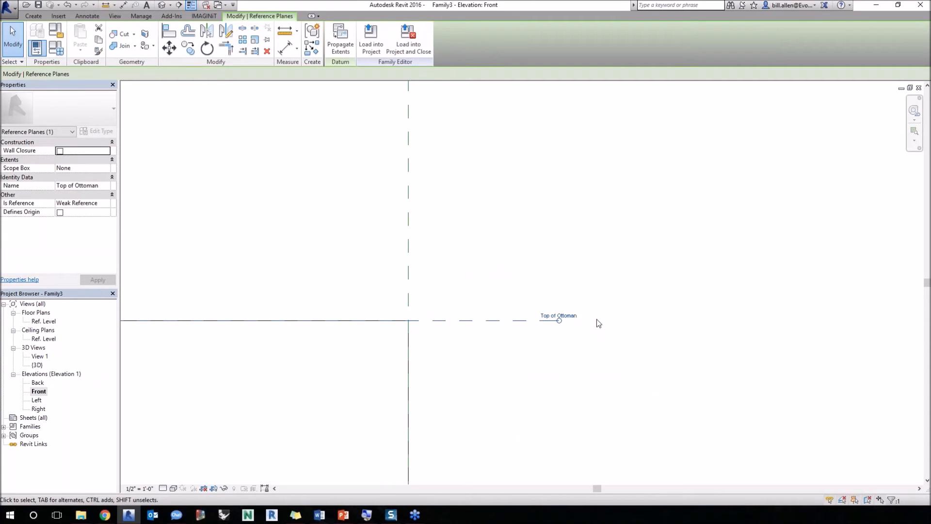
pyautogui.scroll(-3, 597, 319)
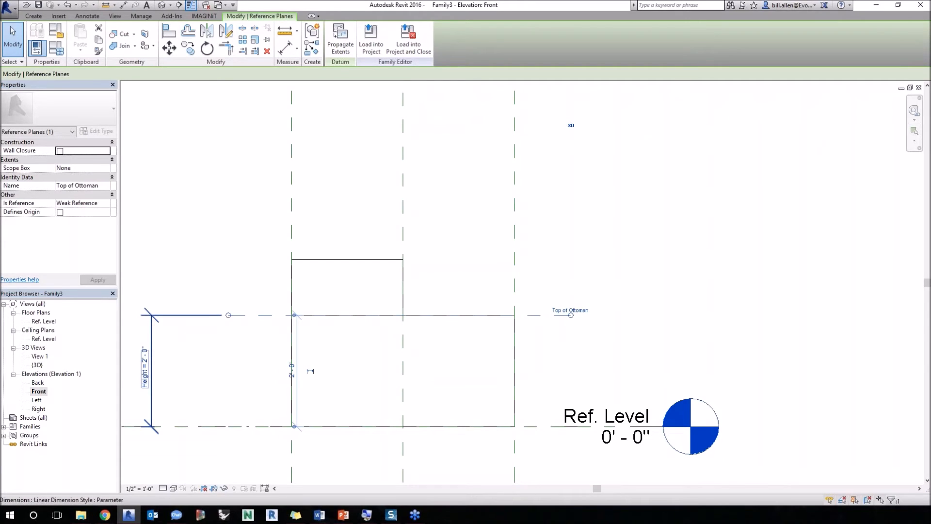
pyautogui.click(560, 274)
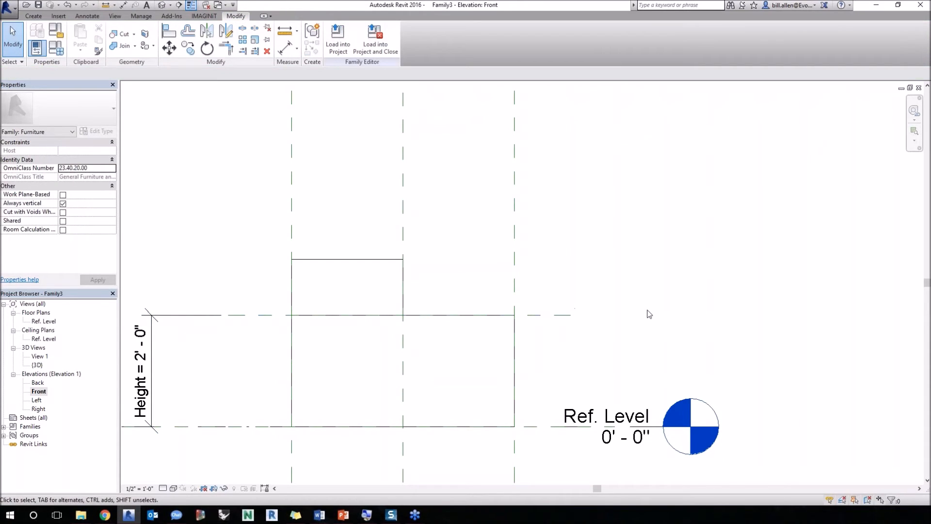
pyautogui.scroll(-3, 449, 338)
pyautogui.scroll(2, 449, 337)
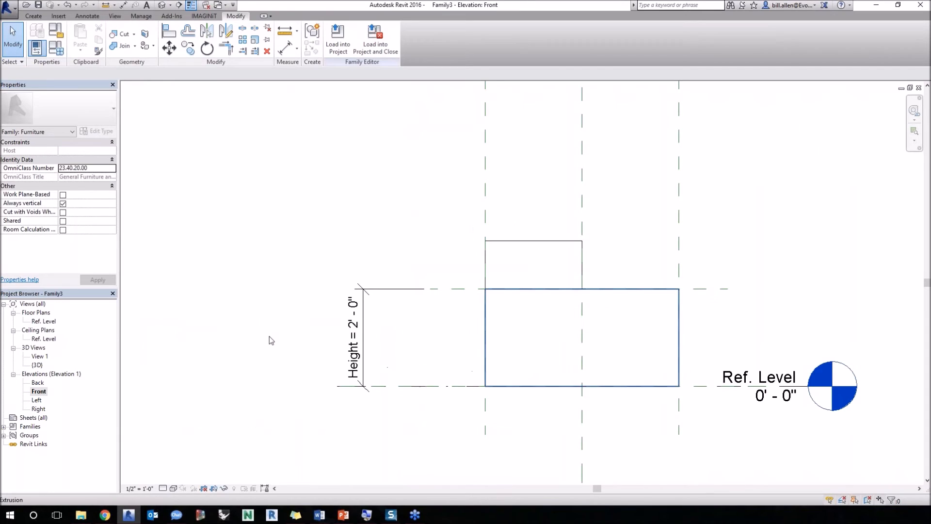
# Step: Return to the Ref. Level floor plan and inspect the reference plane on the box's left edge
pyautogui.doubleClick(43, 321)
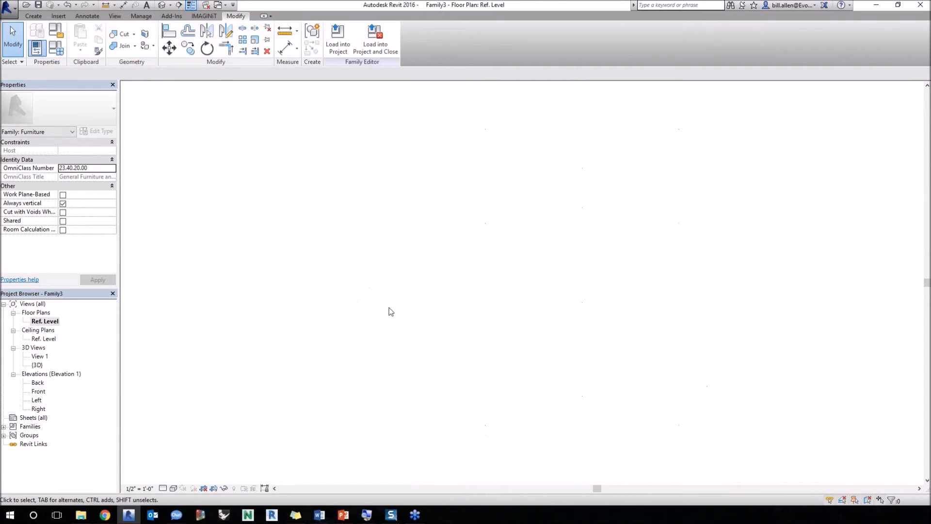
pyautogui.scroll(-1, 429, 348)
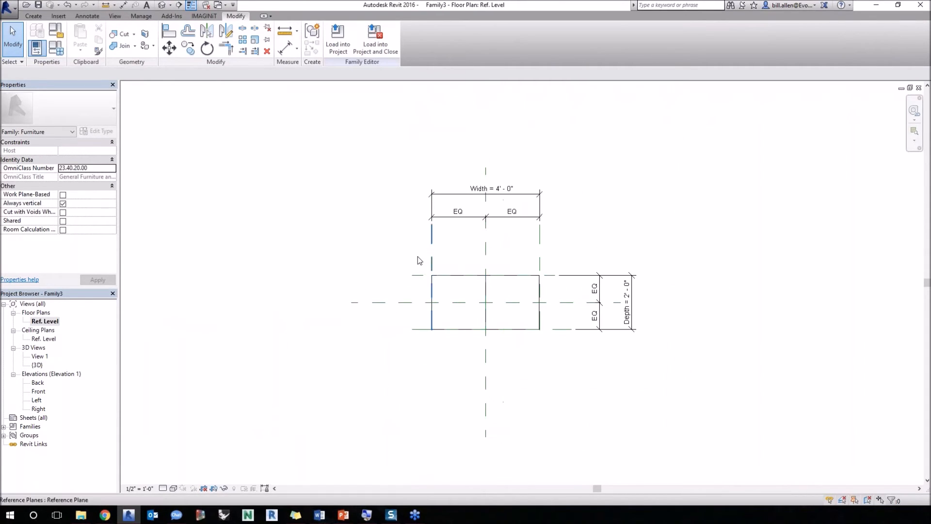
pyautogui.click(420, 260)
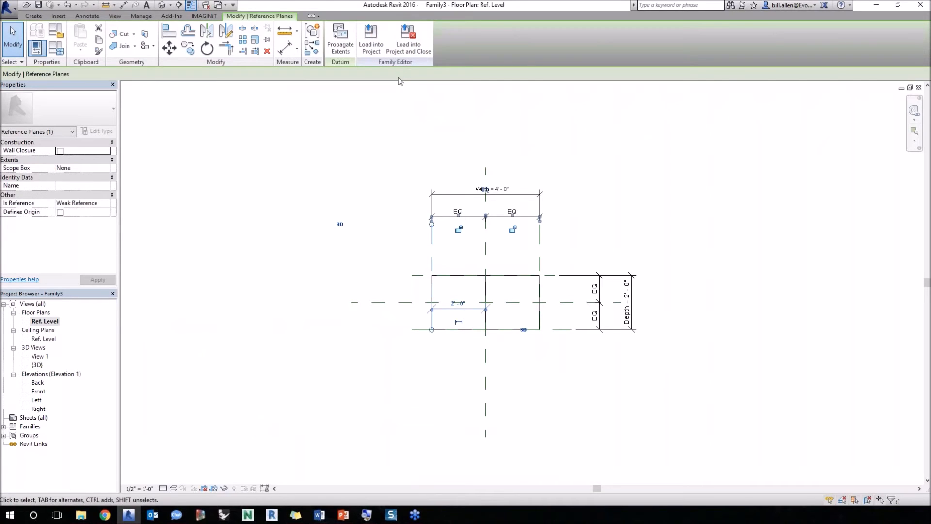
pyautogui.press('Escape')
# Step: Try to change the Width parameter from a type parameter to an instance parameter in the family types
pyautogui.click(338, 48)
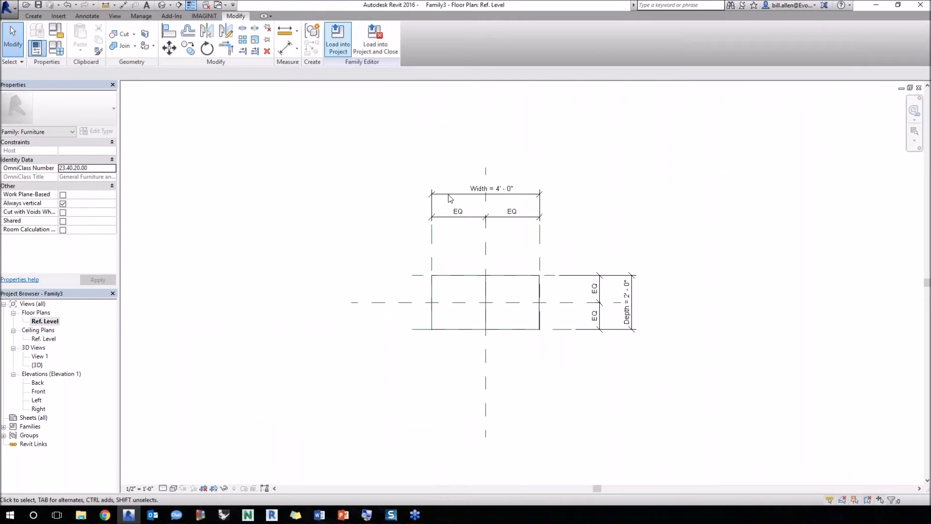
pyautogui.click(448, 194)
pyautogui.click(557, 138)
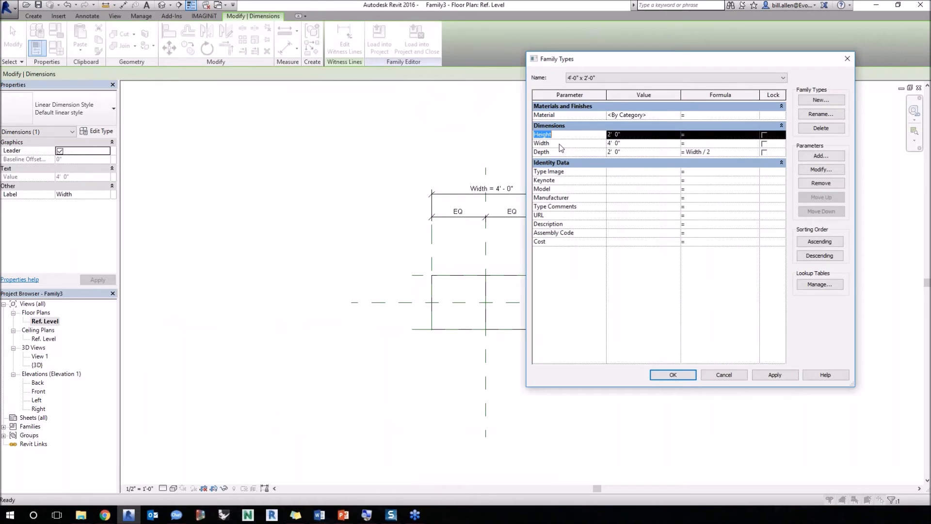
pyautogui.click(587, 144)
pyautogui.click(816, 170)
pyautogui.click(606, 227)
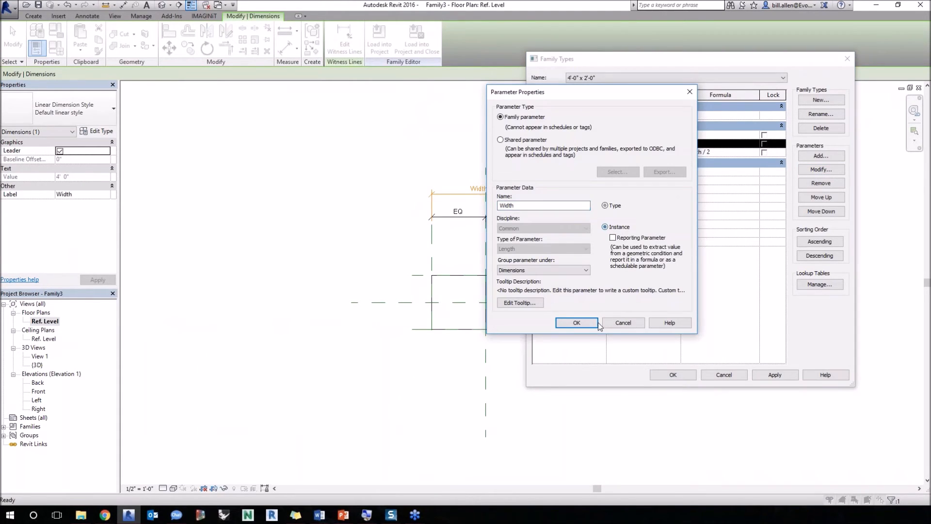
pyautogui.click(592, 324)
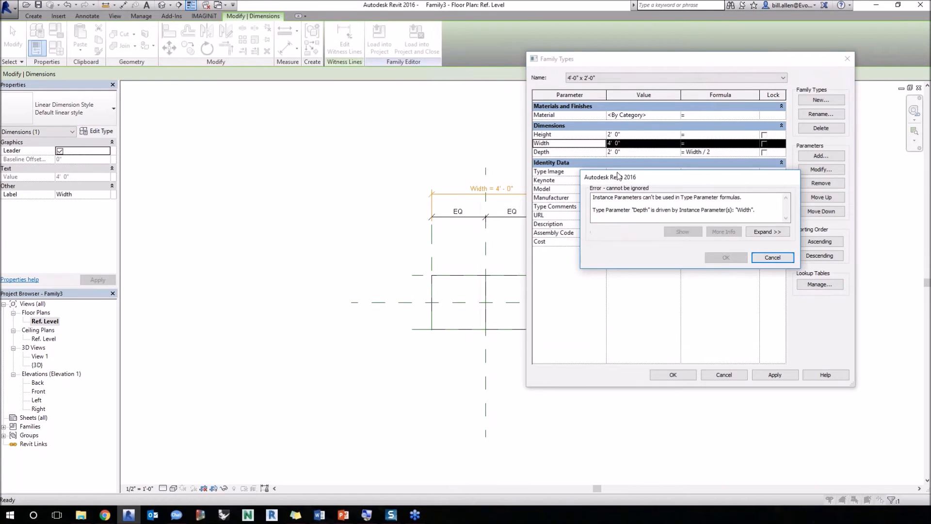
pyautogui.press('Escape')
# Step: Close the family types and delete the labelled Width and Depth dimensions from the Ref. Level plan
pyautogui.click(564, 154)
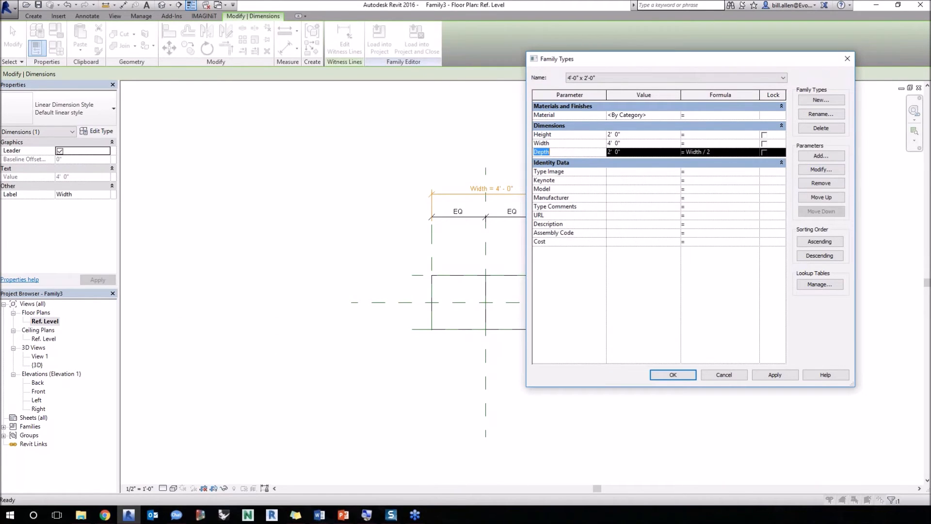
pyautogui.press('Return')
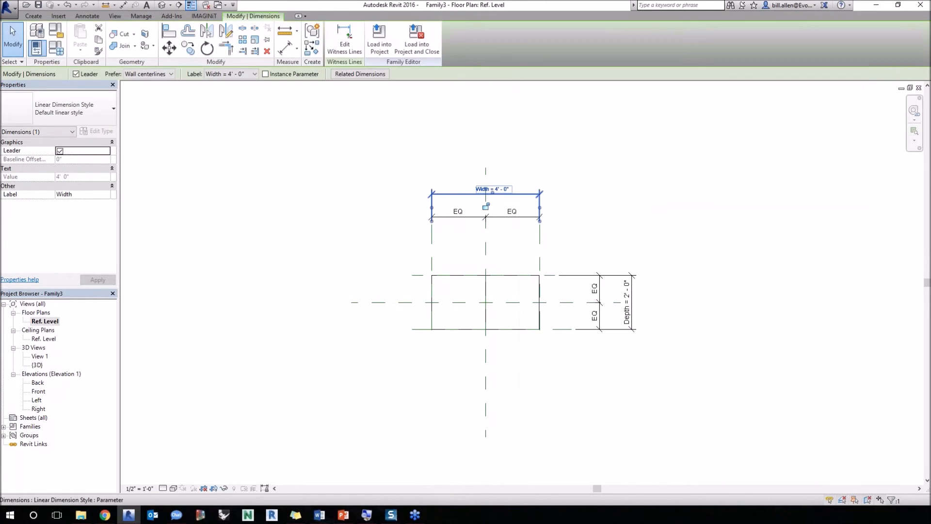
pyautogui.press('Delete')
pyautogui.click(631, 309)
pyautogui.press('Delete')
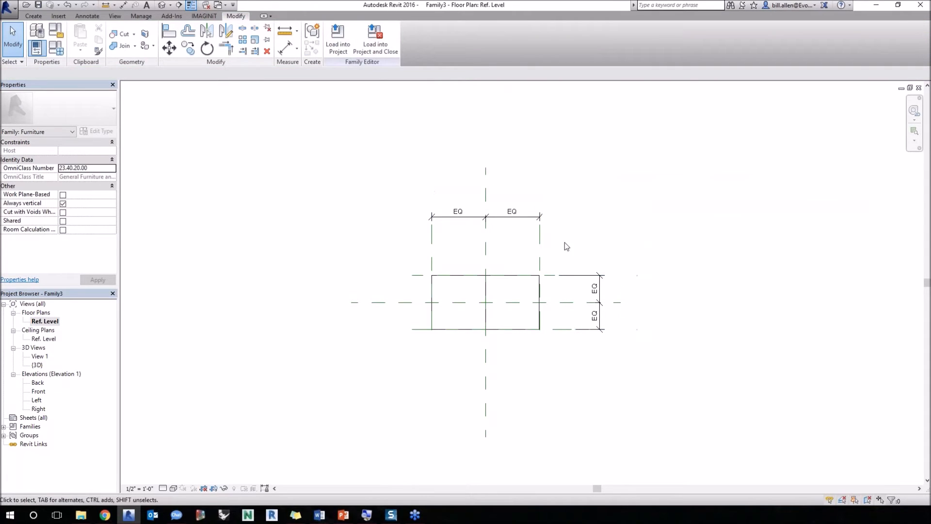
# Step: Add an overall aligned dimension between the ottoman's left and right reference planes, above the EQ dimension string
pyautogui.press('d')
pyautogui.press('i')
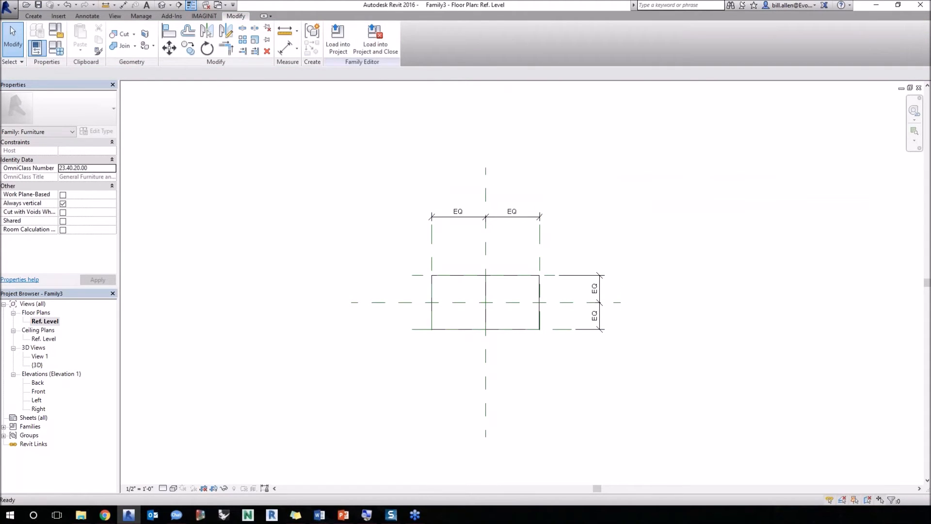
pyautogui.click(431, 238)
pyautogui.click(540, 249)
pyautogui.click(563, 199)
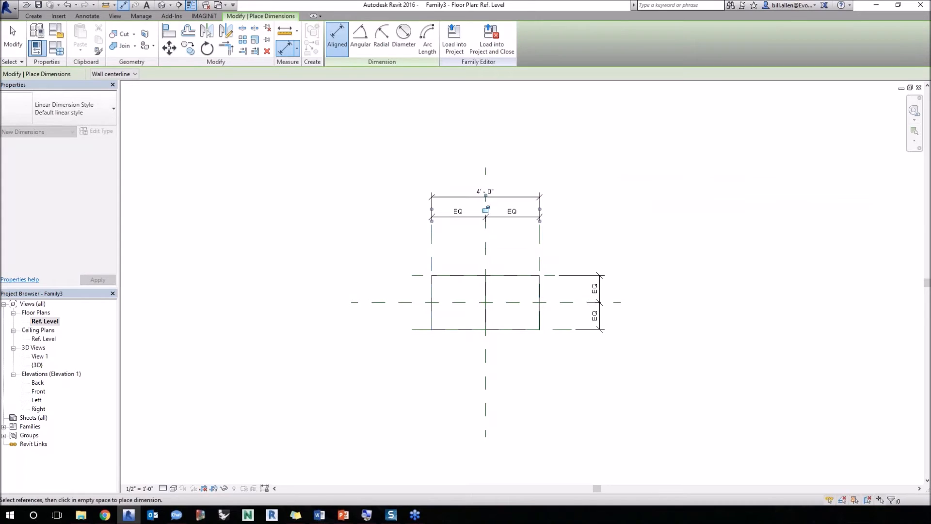
pyautogui.press('Escape')
pyautogui.press('Escape')
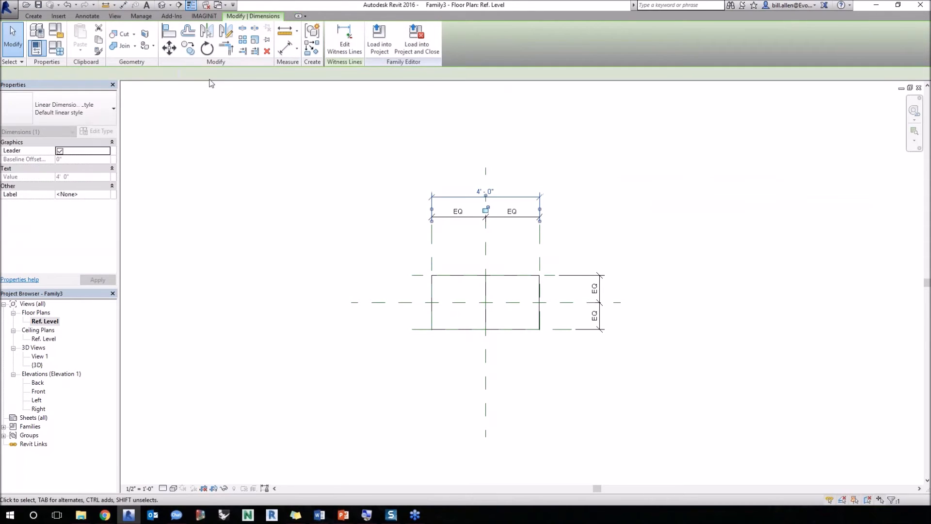
# Step: Label the overall width dimension with a new instance family parameter named Width Instance
pyautogui.click(232, 74)
pyautogui.click(228, 89)
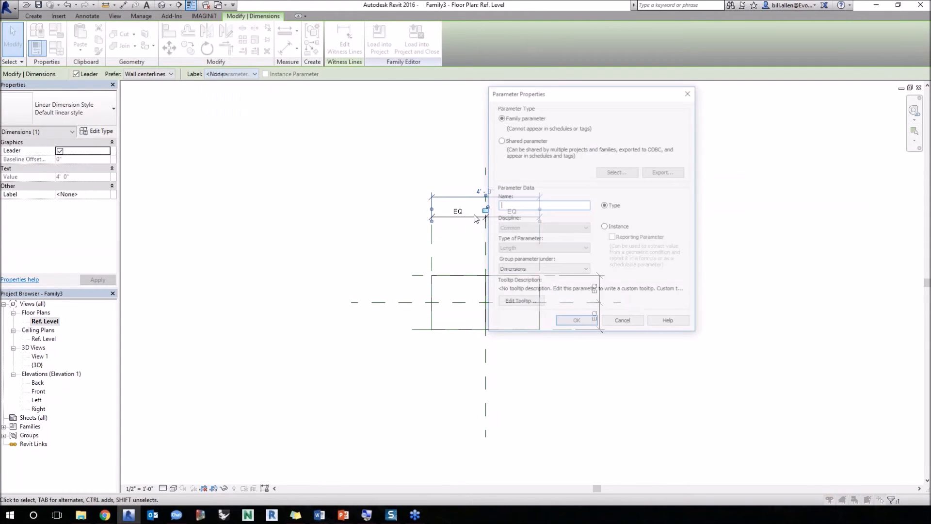
pyautogui.write('Width In')
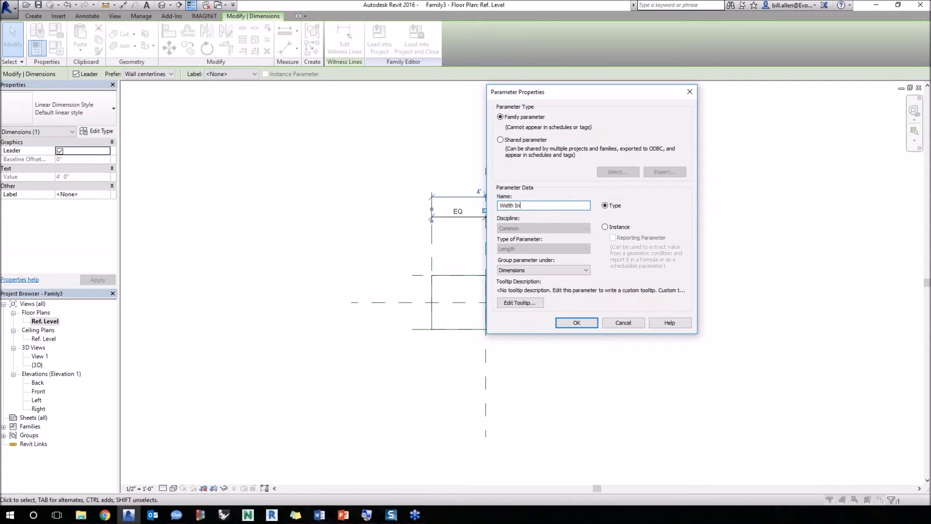
pyautogui.write('stance')
pyautogui.click(604, 227)
pyautogui.click(575, 322)
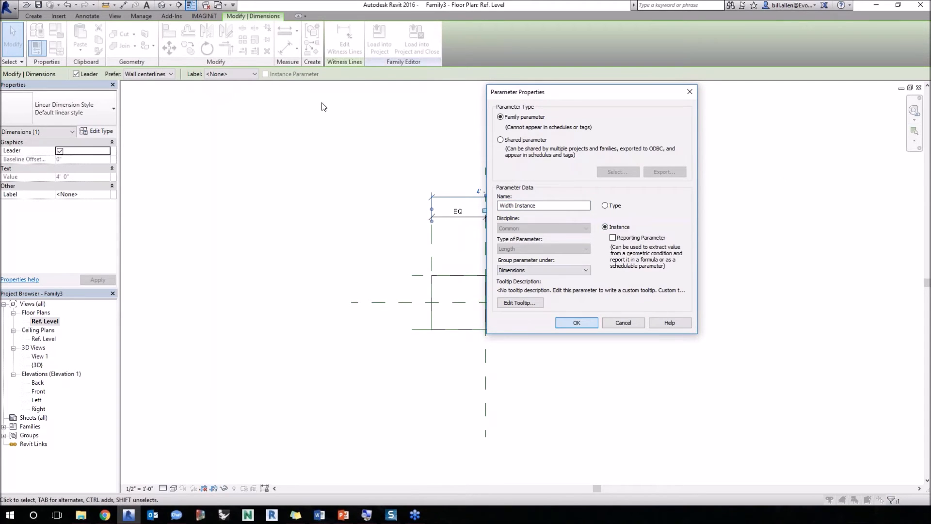
# Step: Load the ottoman family into Project2, overwriting the existing version
pyautogui.click(337, 46)
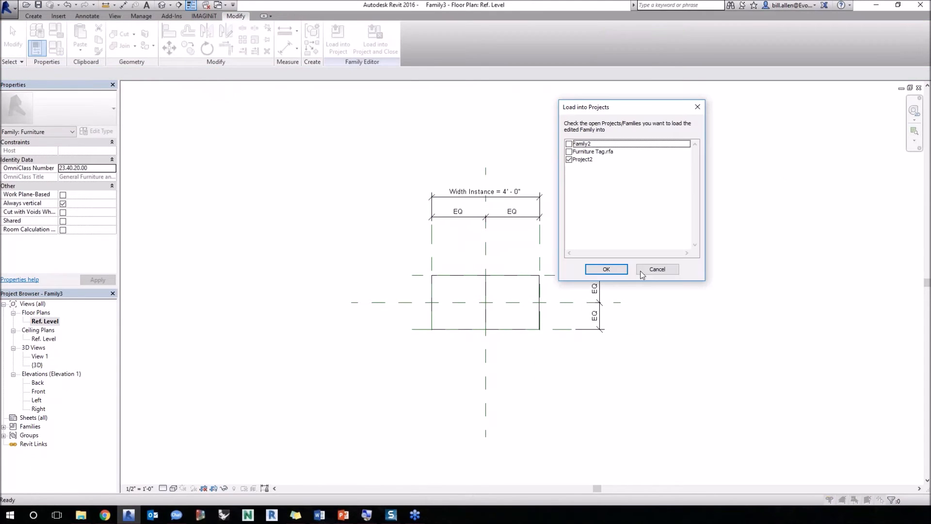
pyautogui.click(607, 269)
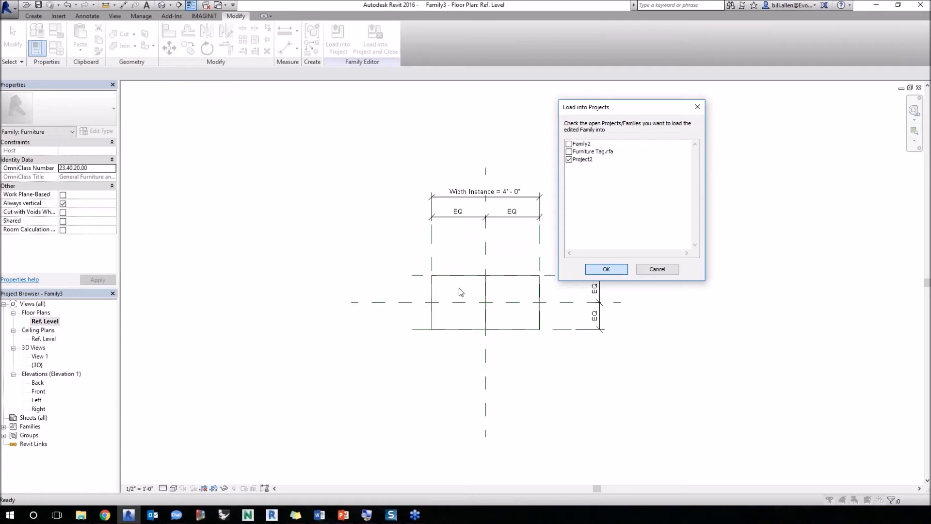
pyautogui.click(447, 231)
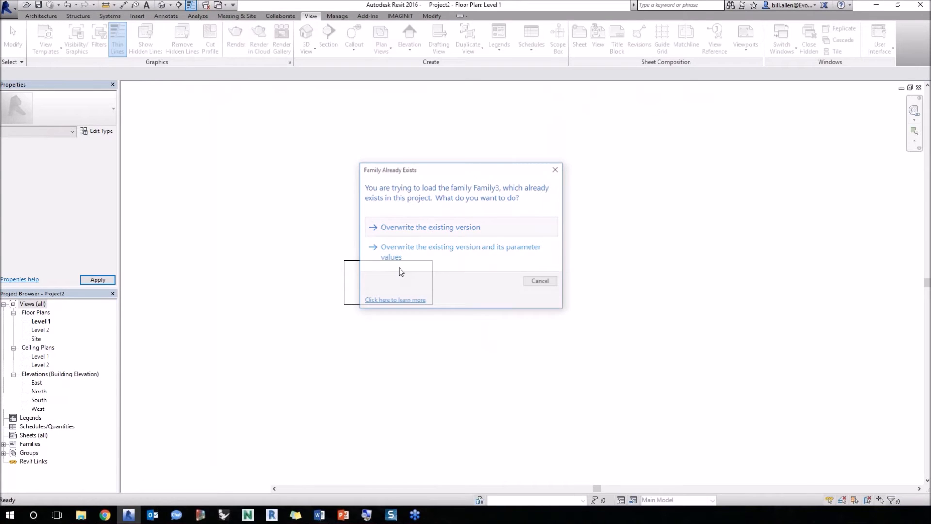
# Step: Stretch the placed ottoman wider by its right edge in the Level 1 plan, dismissing the save reminder
pyautogui.moveTo(427, 286); pyautogui.dragTo(451, 291)
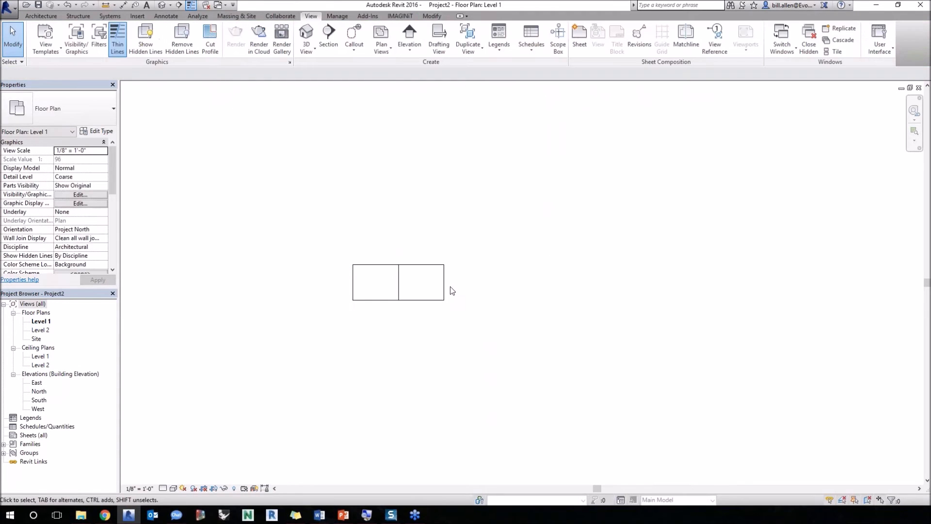
pyautogui.click(445, 290)
pyautogui.moveTo(447, 282); pyautogui.dragTo(518, 301)
pyautogui.press('a')
pyautogui.press('l')
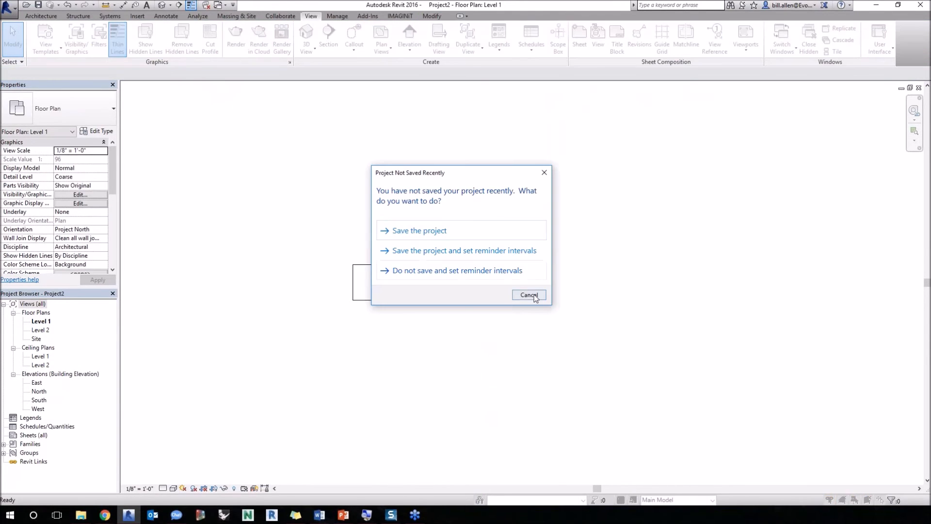
pyautogui.click(547, 294)
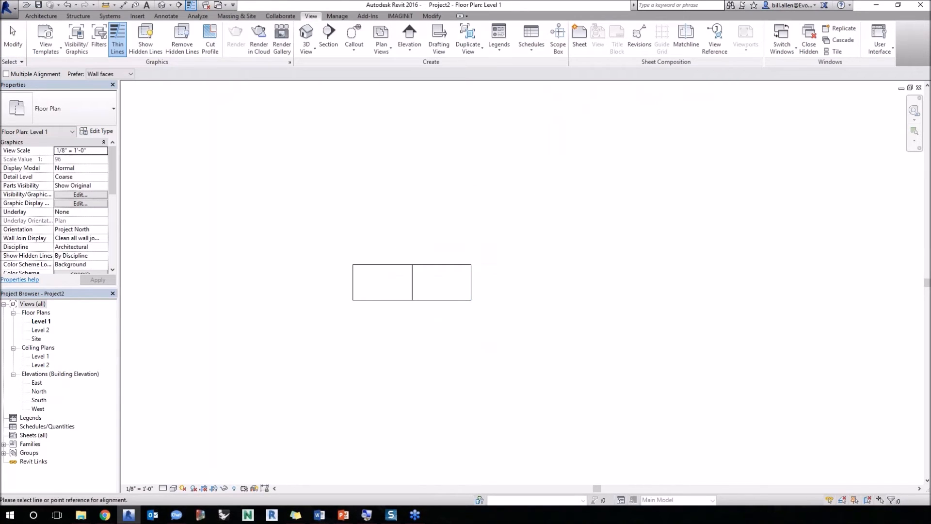
pyautogui.press('Escape')
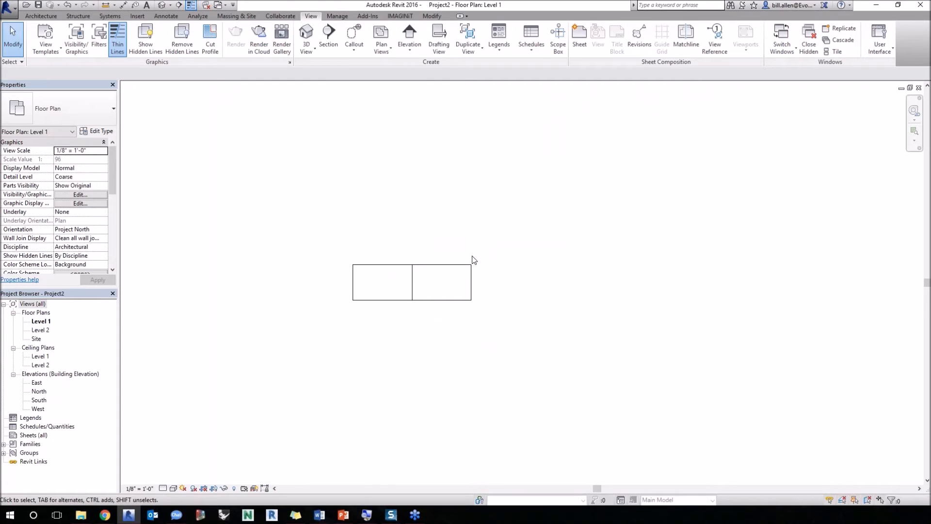
# Step: Draw a short vertical wall to the right of the ottoman and start aligning the ottoman's right edge with it
pyautogui.click(40, 16)
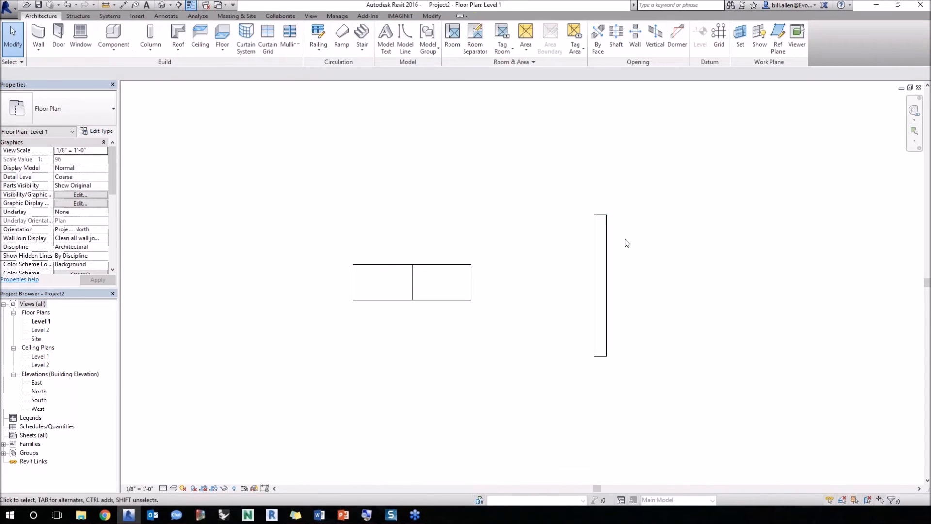
pyautogui.press('a')
pyautogui.press('l')
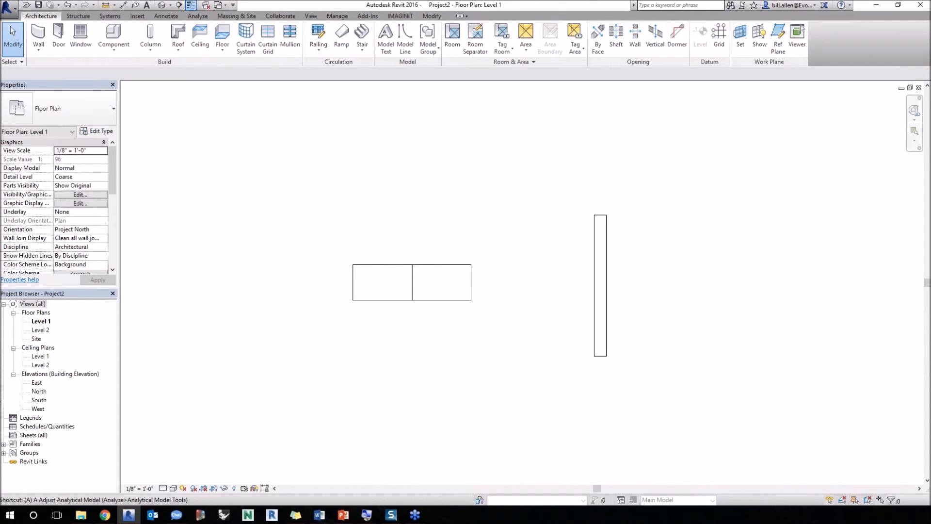
pyautogui.click(478, 273)
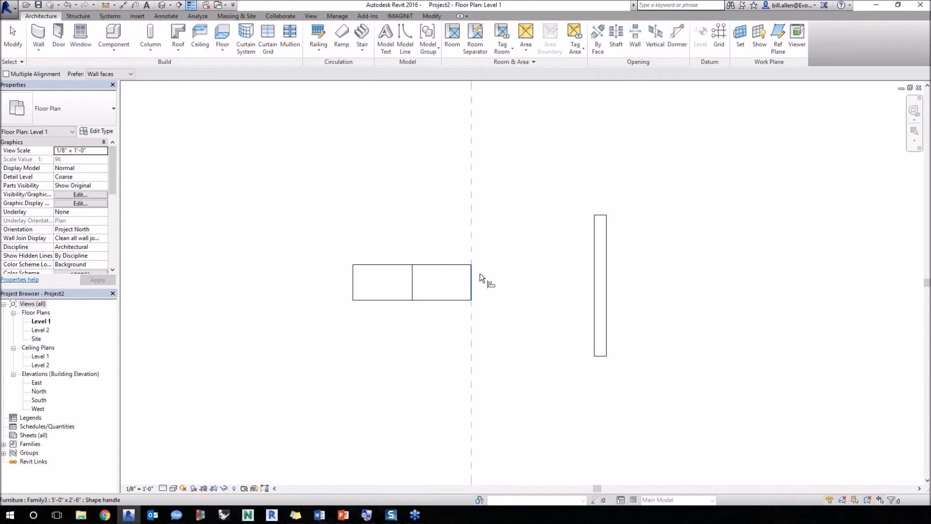
pyautogui.press('Escape')
pyautogui.press('Escape')
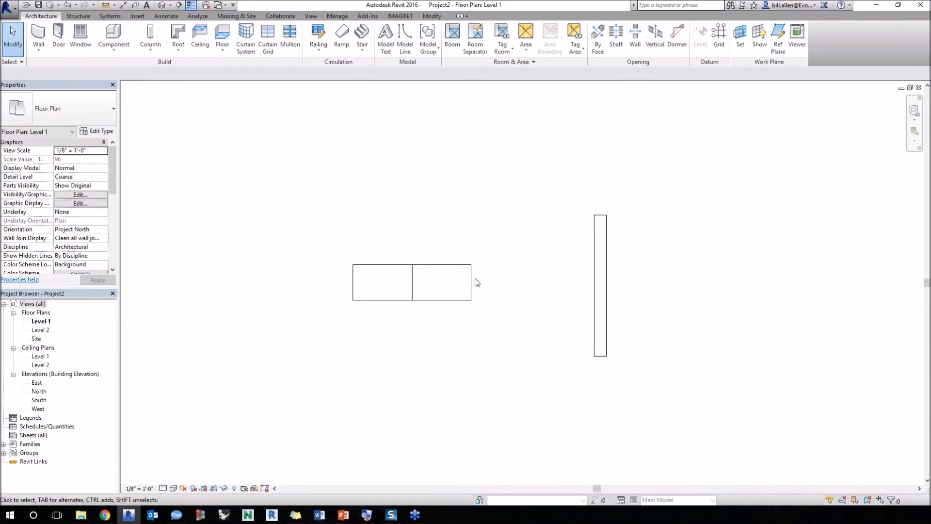
pyautogui.click(471, 281)
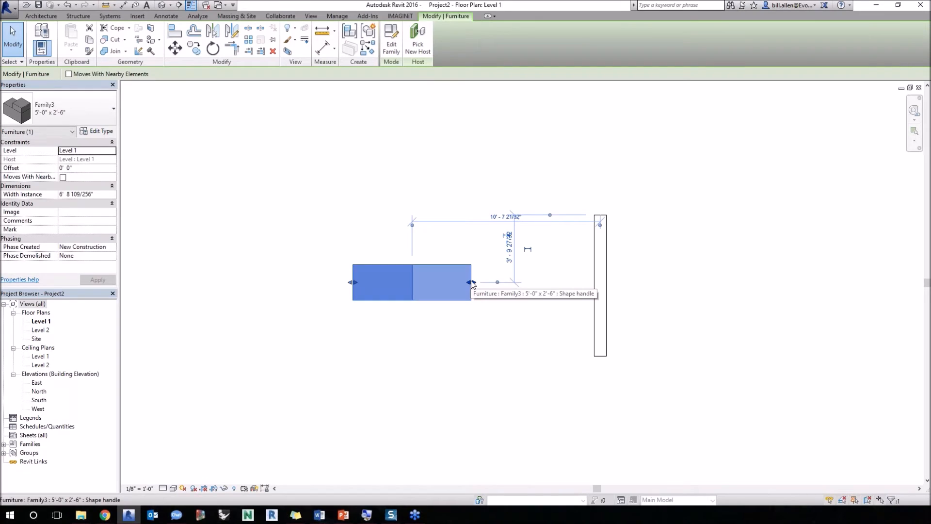
pyautogui.press('Escape')
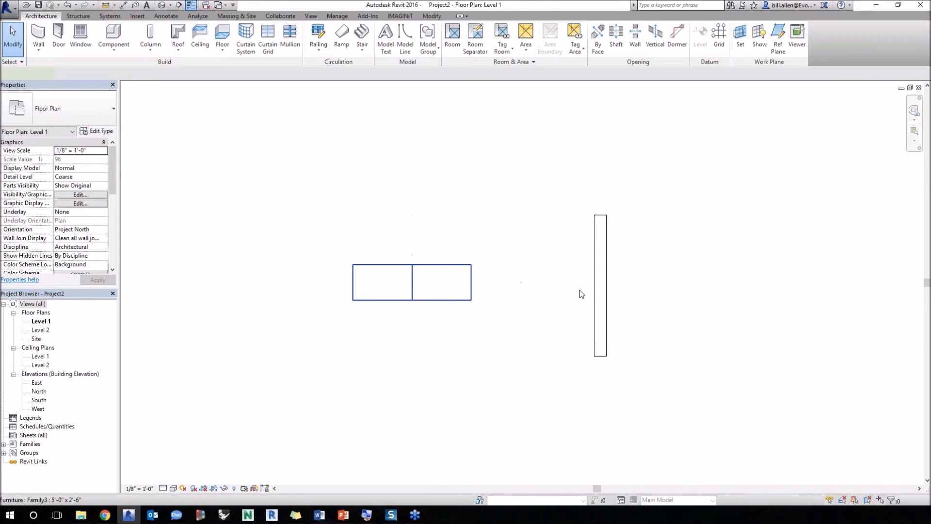
pyautogui.press('a')
pyautogui.press('l')
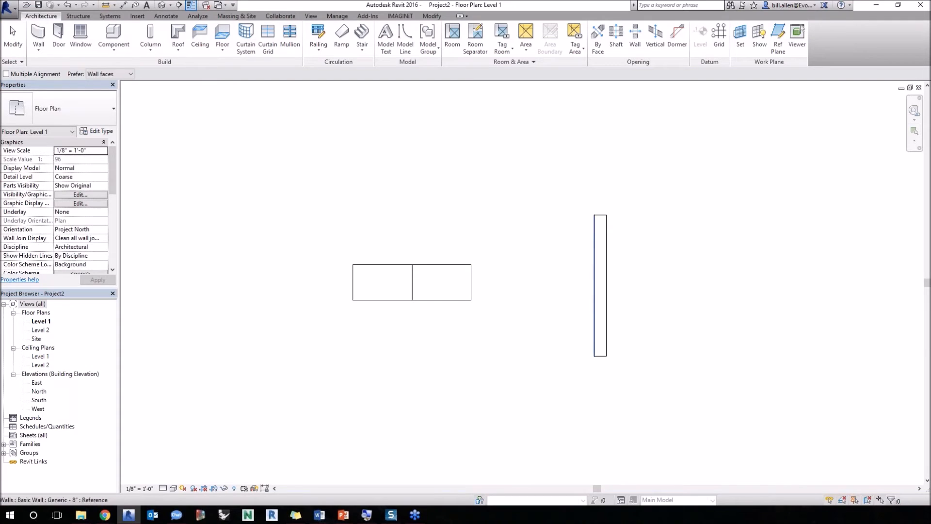
pyautogui.press('Escape')
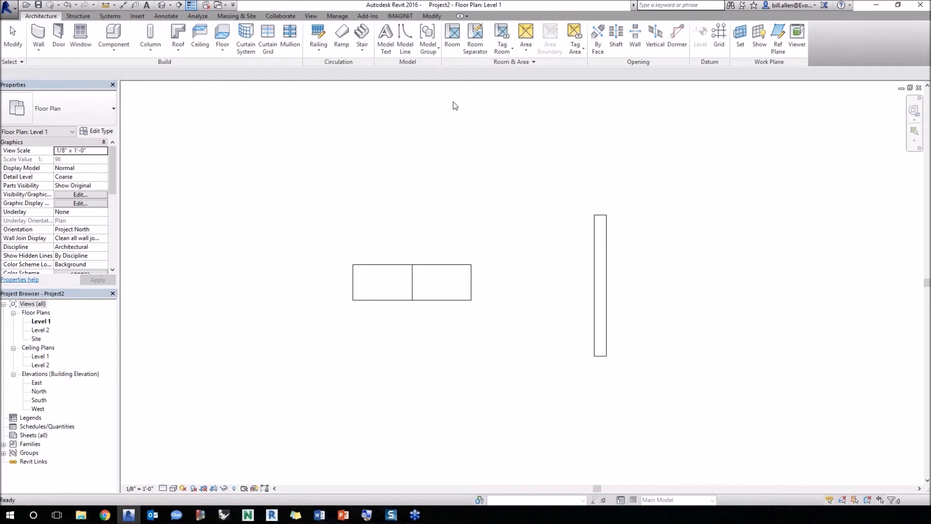
# Step: Open the furniture family for editing and set its left reference plane to Strong Reference
pyautogui.click(456, 265)
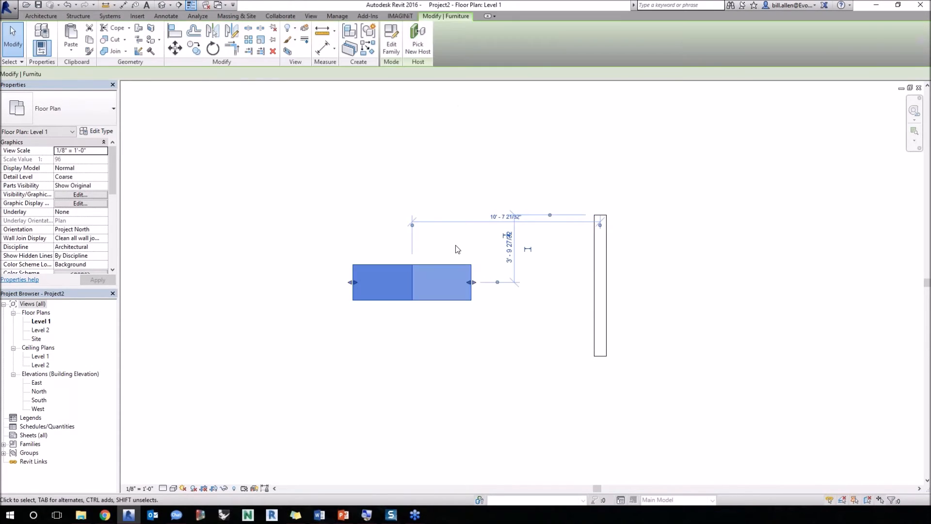
pyautogui.click(431, 252)
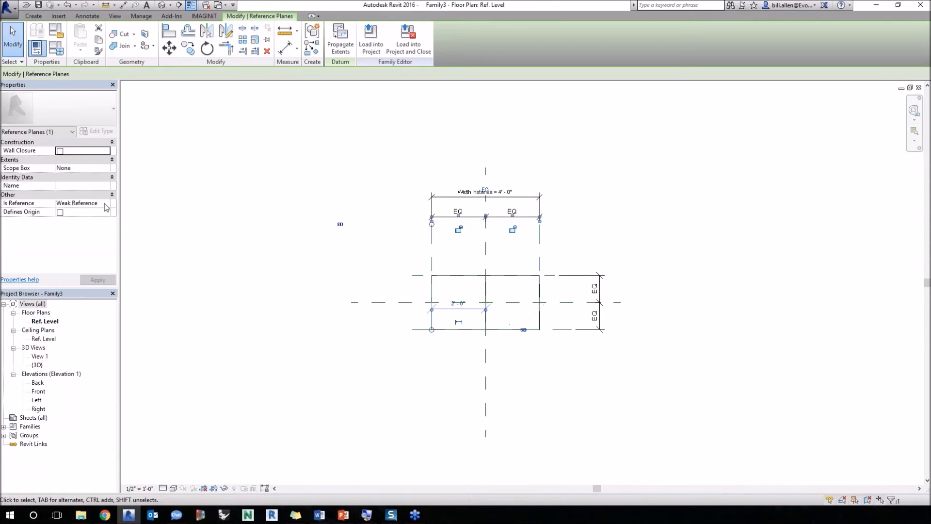
pyautogui.click(107, 203)
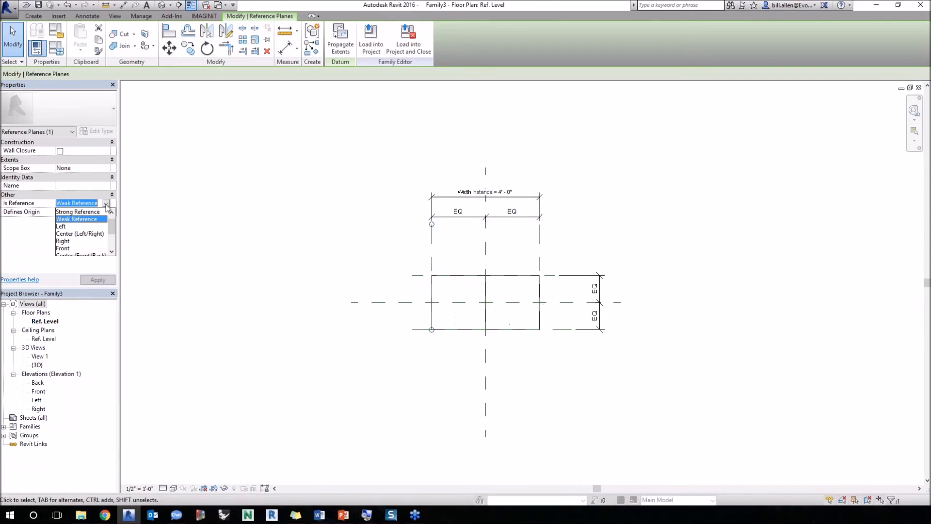
pyautogui.scroll(1, 84, 223)
pyautogui.click(77, 219)
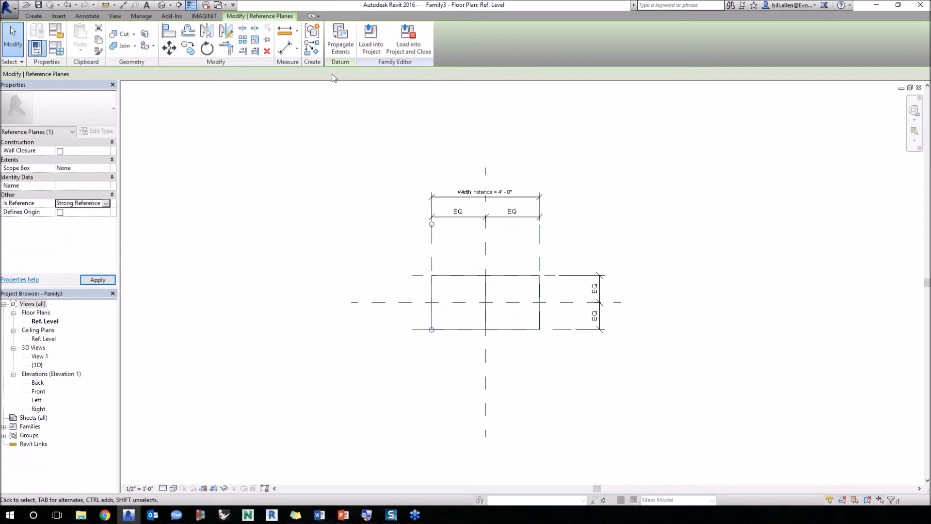
# Step: Load the edited furniture family into Project2, overwriting the existing version
pyautogui.press('Escape')
pyautogui.click(338, 39)
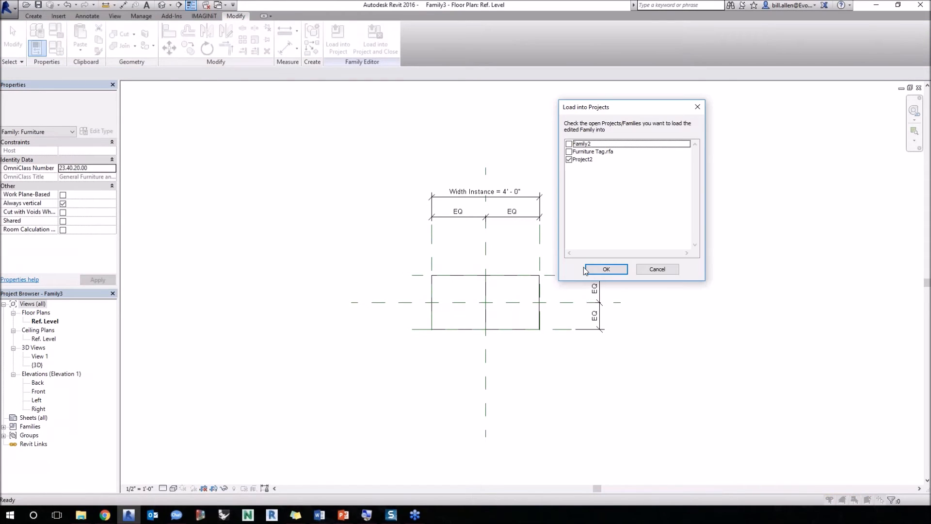
pyautogui.click(610, 272)
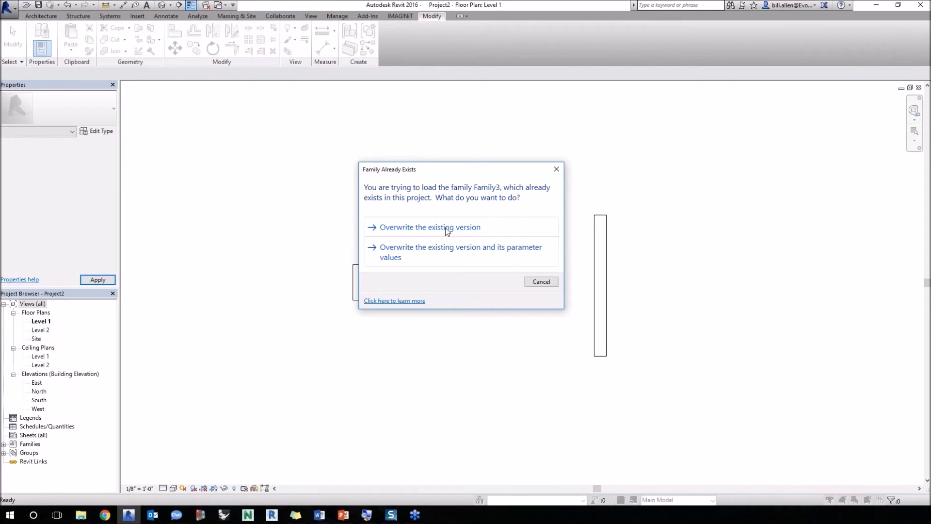
pyautogui.click(445, 228)
pyautogui.press('l')
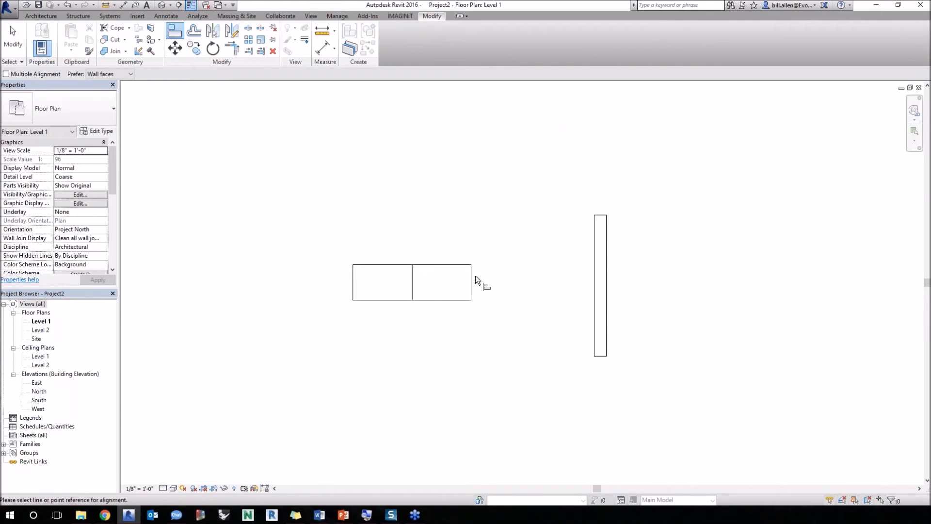
pyautogui.press('Escape')
pyautogui.press('Escape')
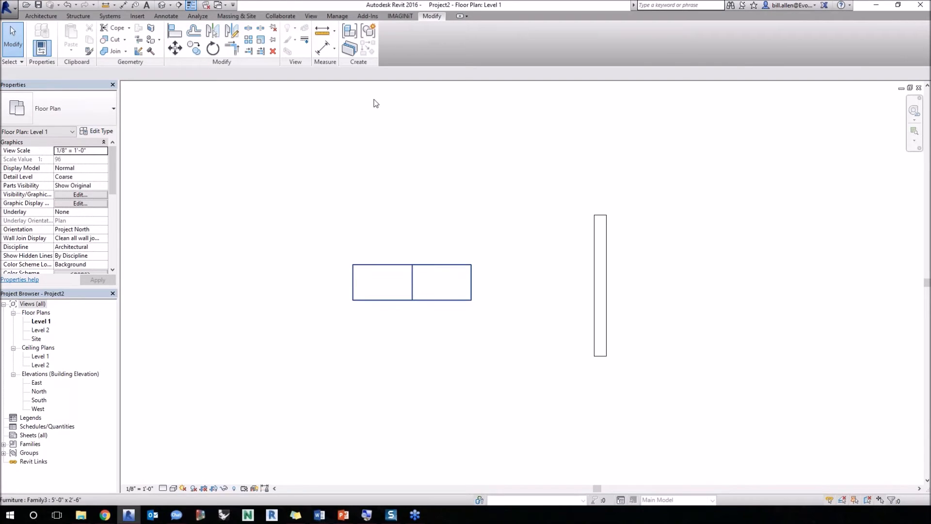
# Step: Reopen the furniture family and examine the properties of its Center Left/Right and Center Front/Back reference planes
pyautogui.doubleClick(470, 272)
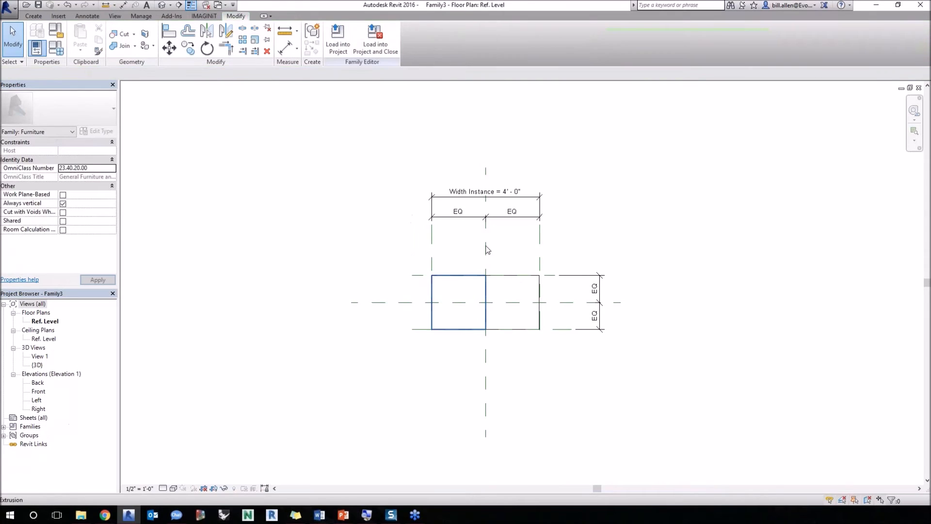
pyautogui.click(564, 303)
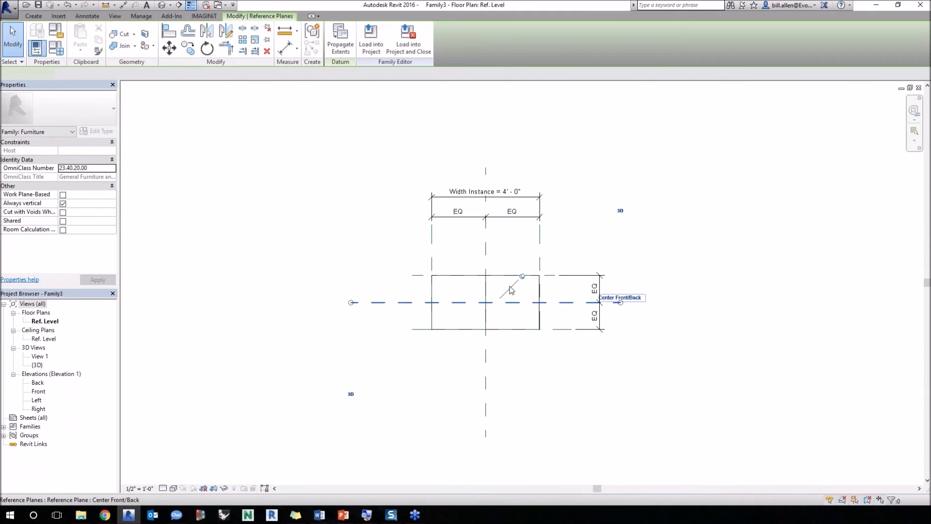
pyautogui.click(486, 348)
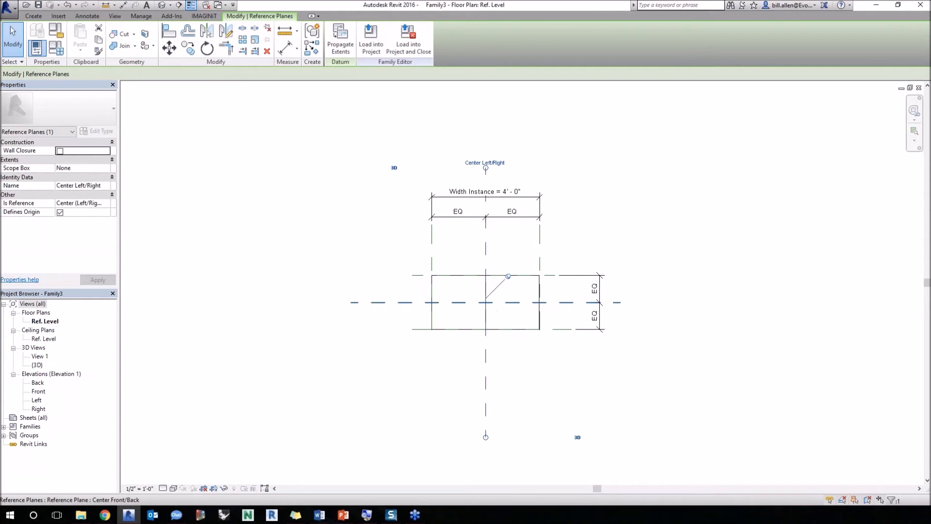
pyautogui.click(549, 302)
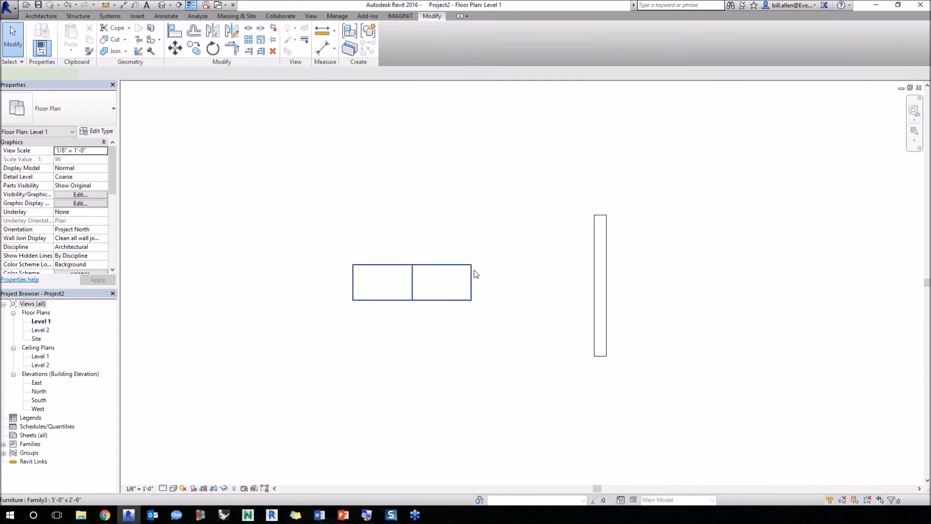
pyautogui.rightClick(473, 272)
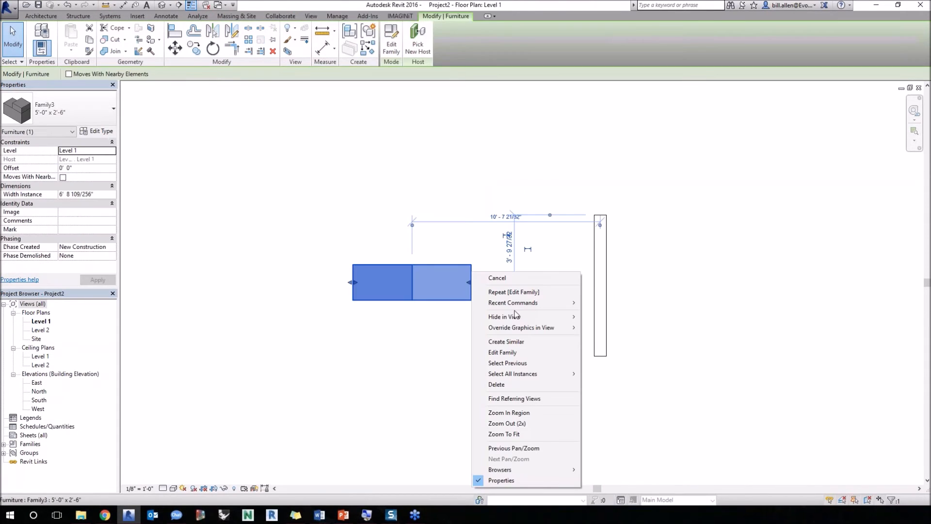
pyautogui.click(515, 343)
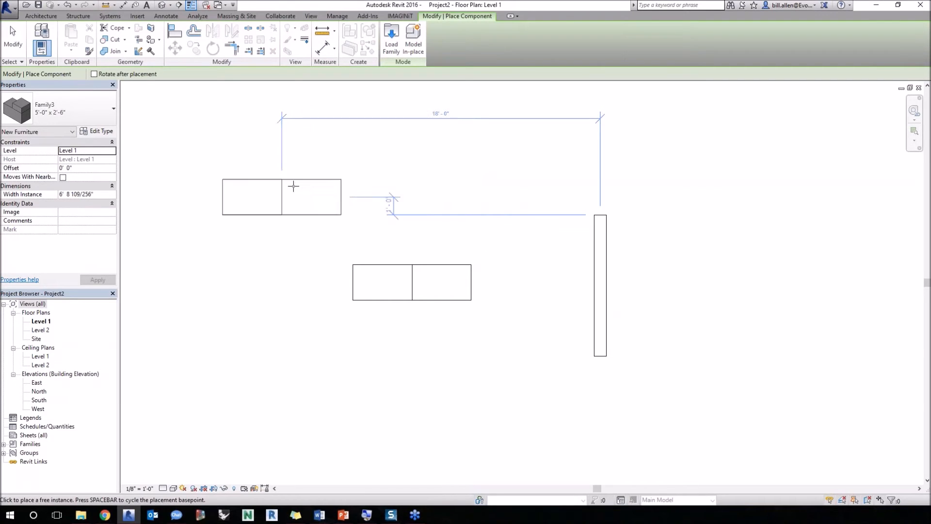
pyautogui.press('Escape')
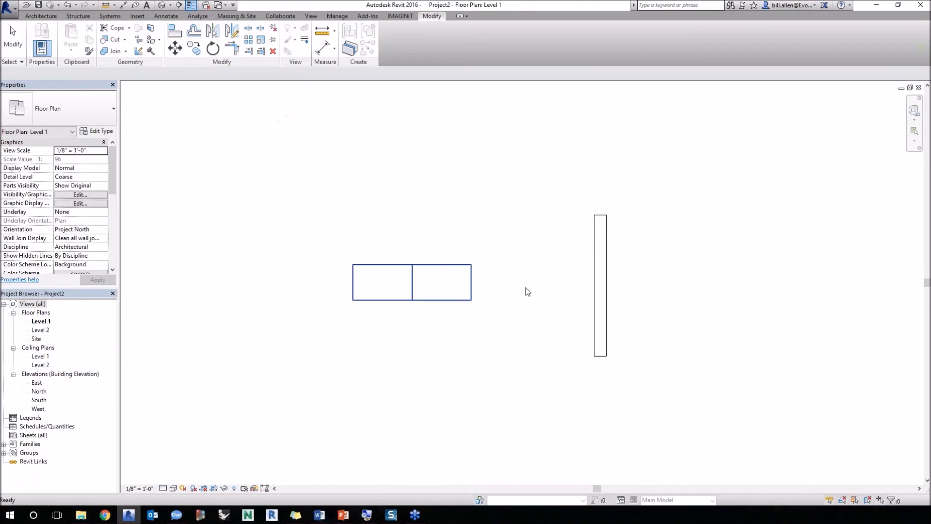
pyautogui.press('Escape')
# Step: Stretch the furniture's right side toward the wall to an instance width of about 7' 7"
pyautogui.click(458, 299)
pyautogui.moveTo(473, 283); pyautogui.dragTo(490, 283)
pyautogui.press('Escape')
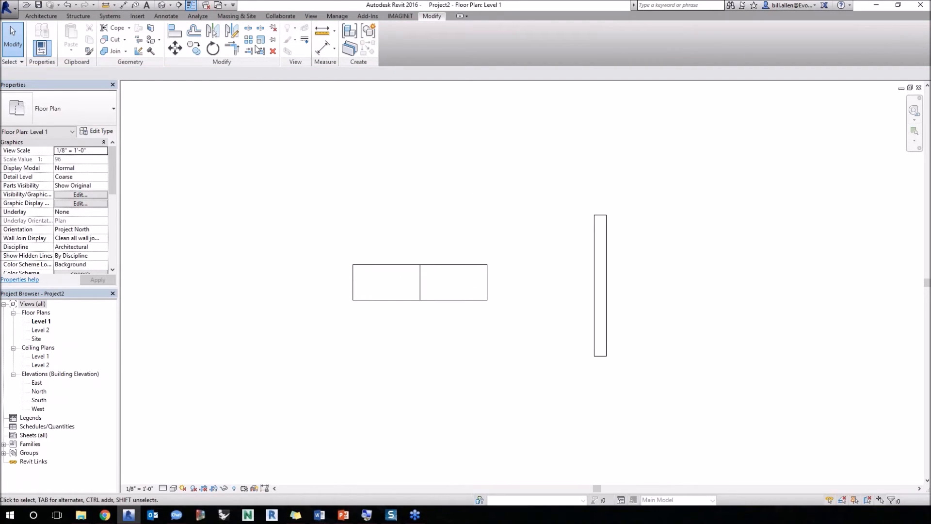
pyautogui.click(476, 284)
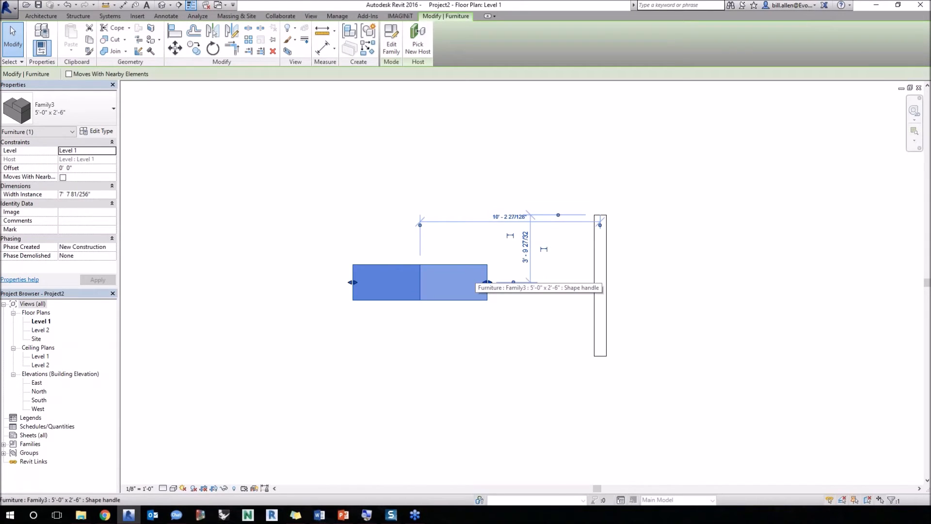
pyautogui.press('Escape')
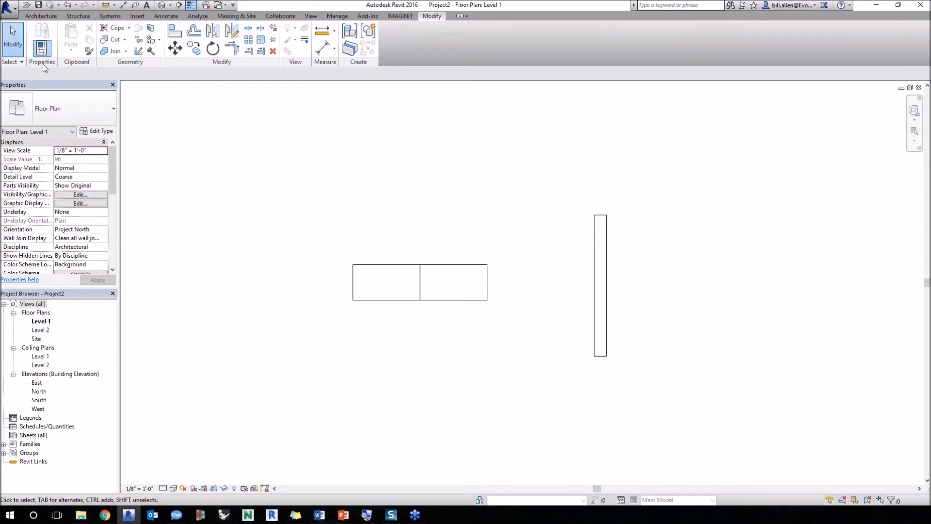
# Step: Create a new family from the Window template
pyautogui.click(8, 8)
pyautogui.moveTo(44, 43)
pyautogui.click(116, 72)
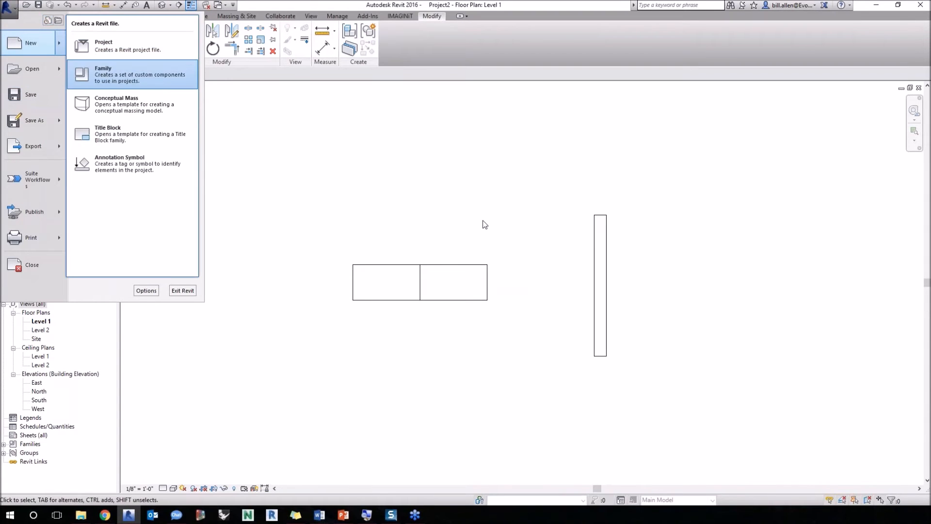
pyautogui.moveTo(566, 200); pyautogui.dragTo(558, 306)
pyautogui.click(373, 292)
pyautogui.click(363, 301)
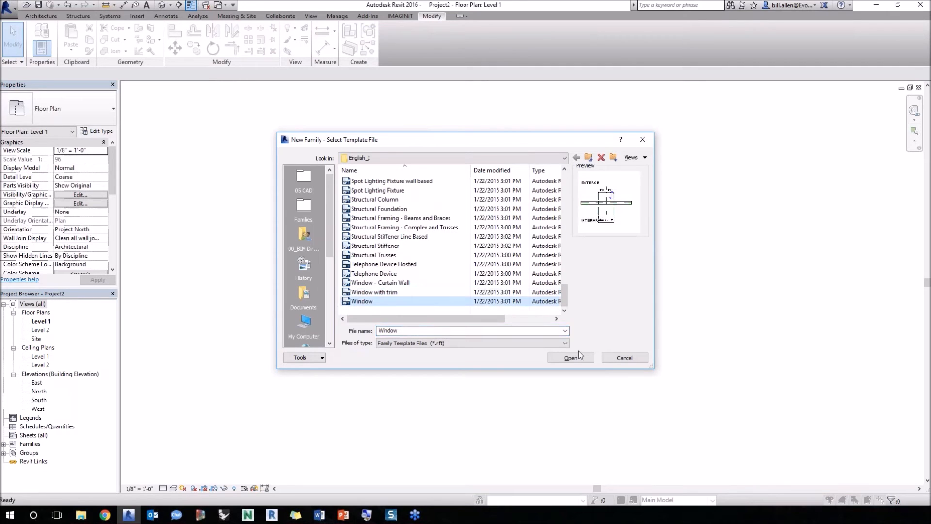
pyautogui.click(552, 357)
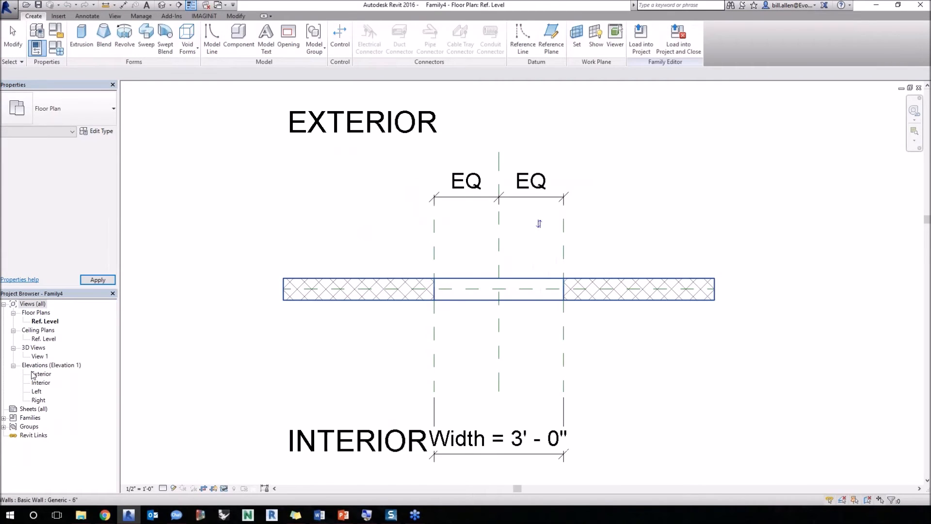
# Step: In the Right elevation, create a 1' 0" deep extrusion from a thin 45° profile rising from the sill across the wall's full thickness
pyautogui.click(37, 400)
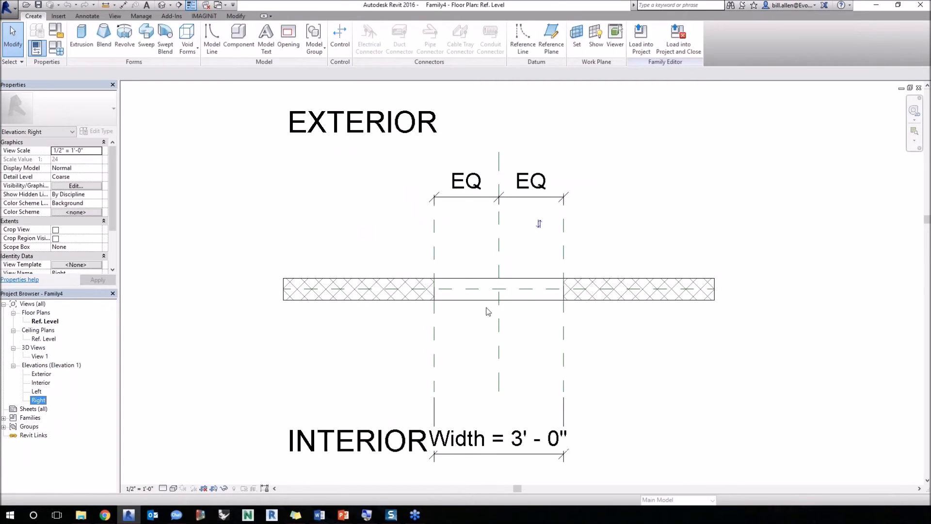
pyautogui.scroll(5, 474, 358)
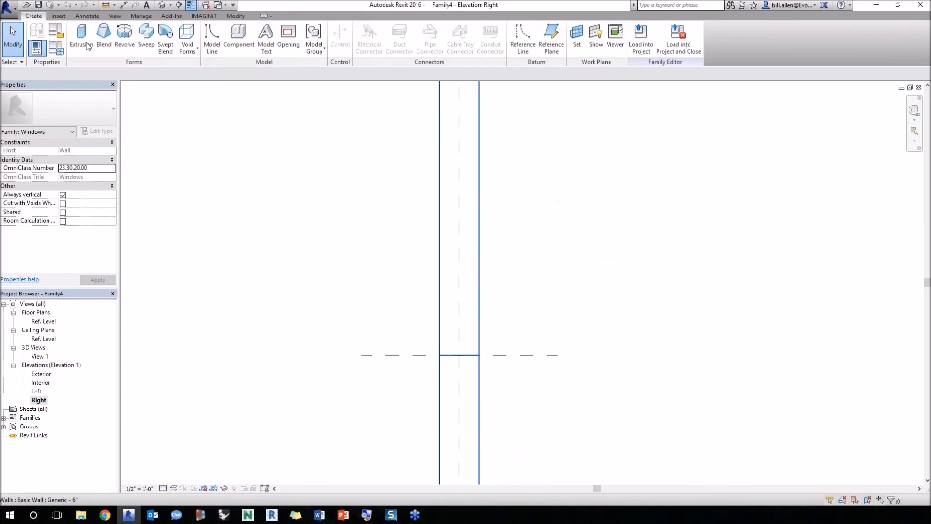
pyautogui.click(82, 39)
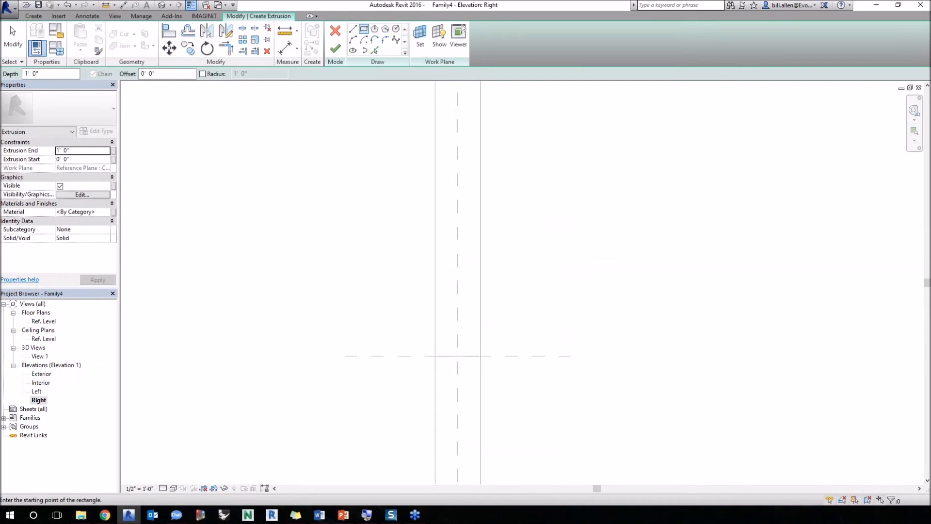
pyautogui.click(353, 29)
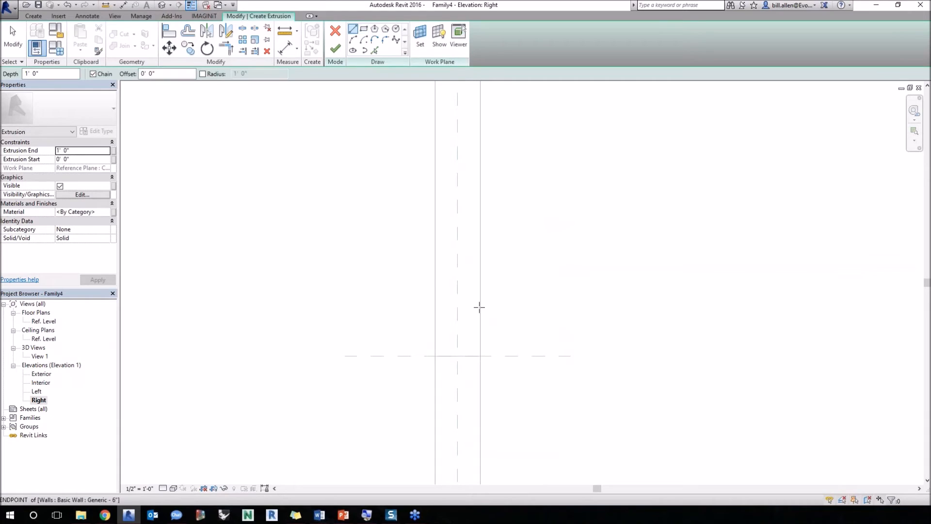
pyautogui.click(435, 356)
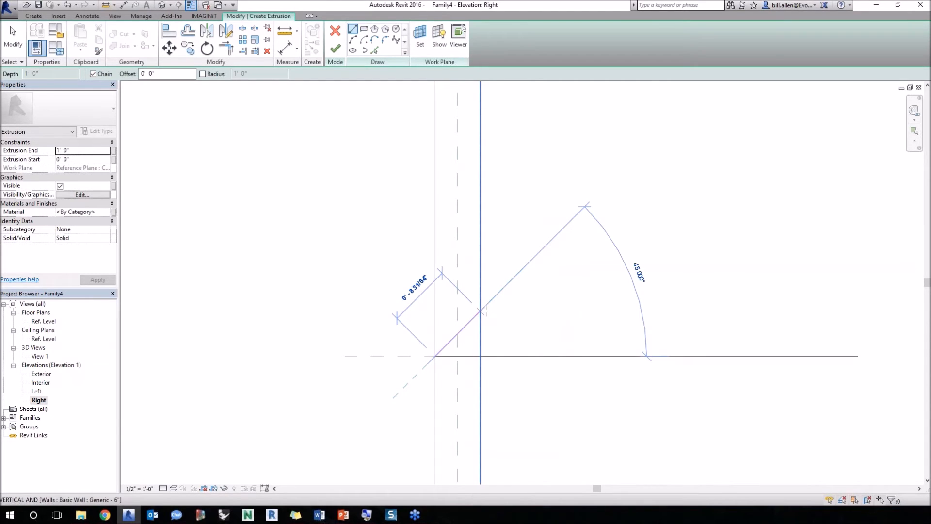
pyautogui.click(486, 311)
pyautogui.scroll(3, 486, 310)
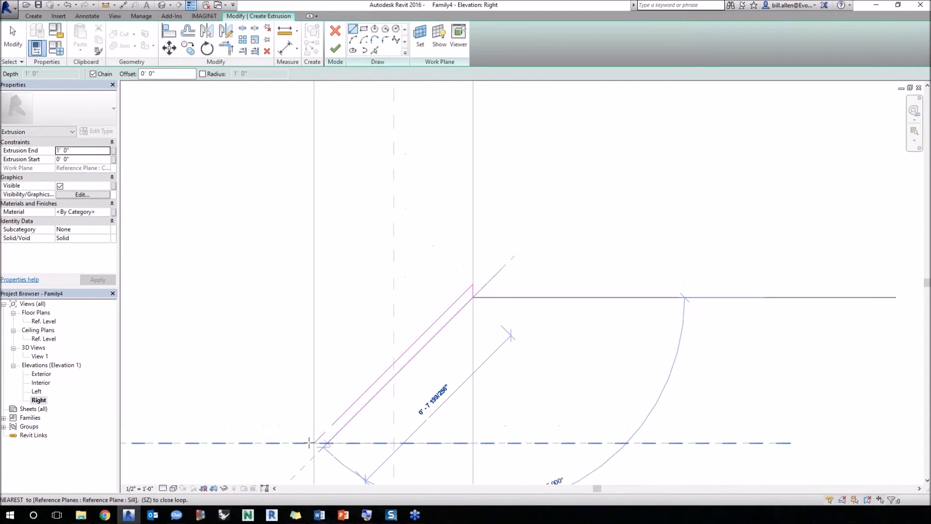
pyautogui.click(328, 443)
pyautogui.click(314, 443)
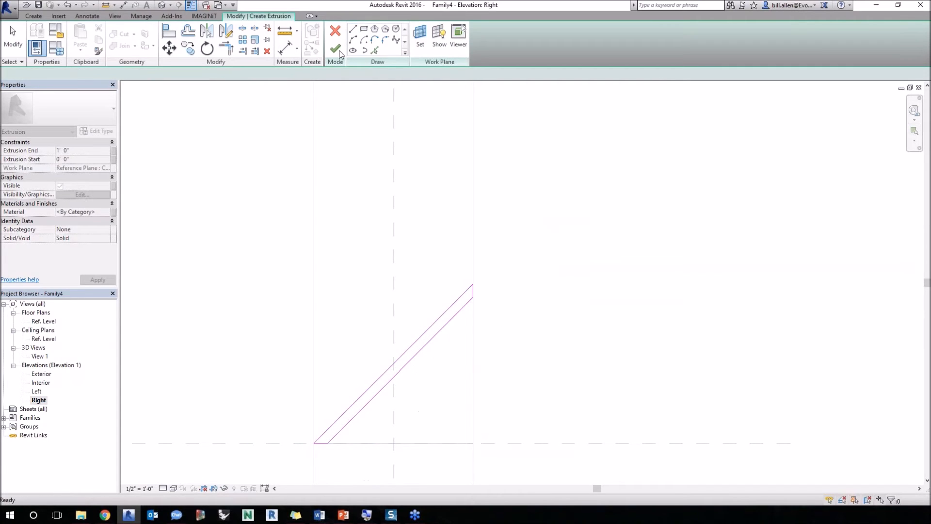
pyautogui.press('Escape')
pyautogui.press('Escape')
pyautogui.click(449, 357)
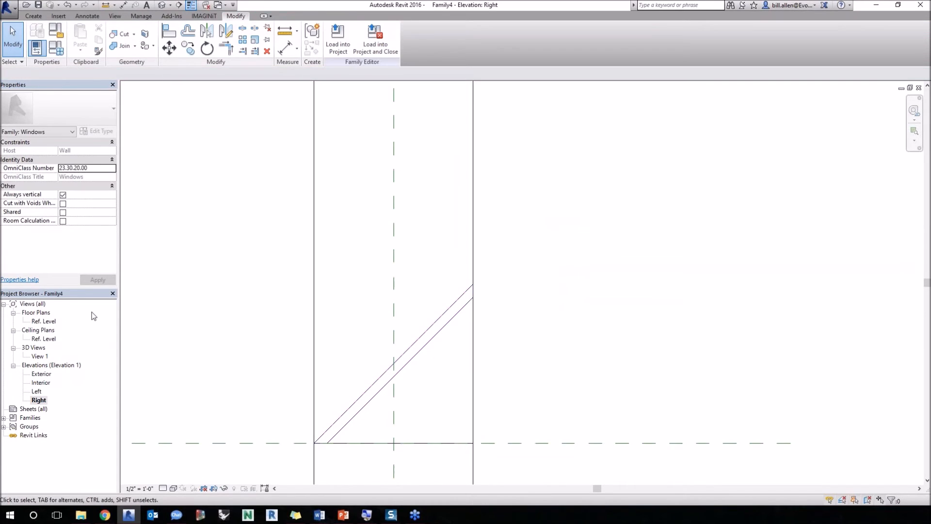
# Step: In the Exterior elevation, widen the sloped extrusion and align its ends with the opening's left and right reference planes
pyautogui.doubleClick(40, 374)
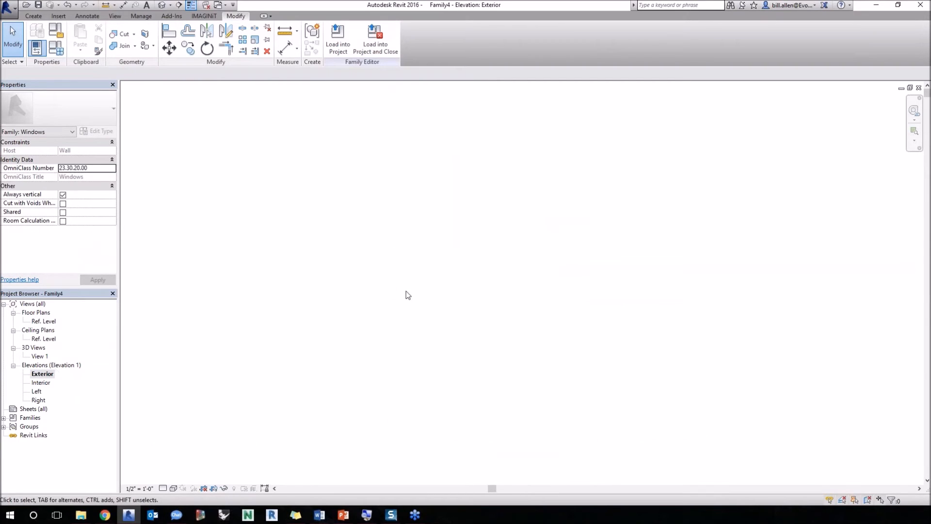
pyautogui.rightClick(422, 281)
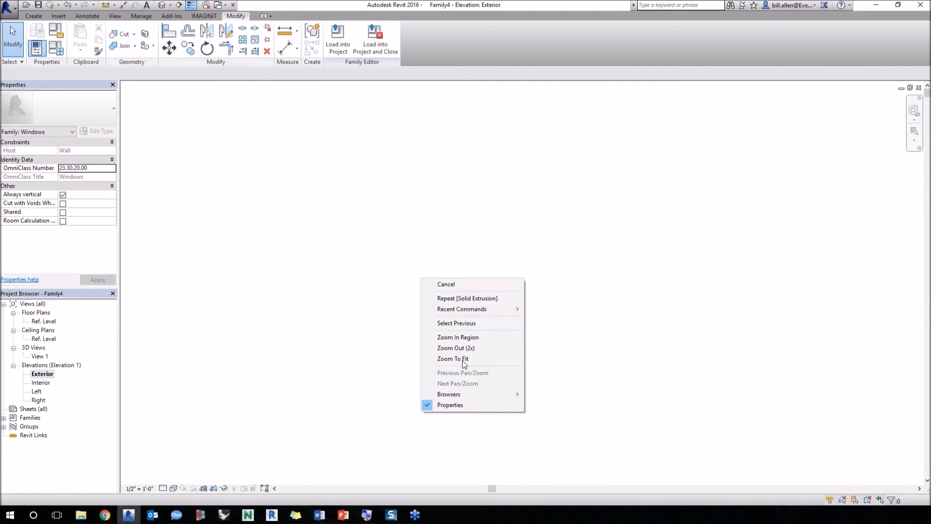
pyautogui.click(461, 359)
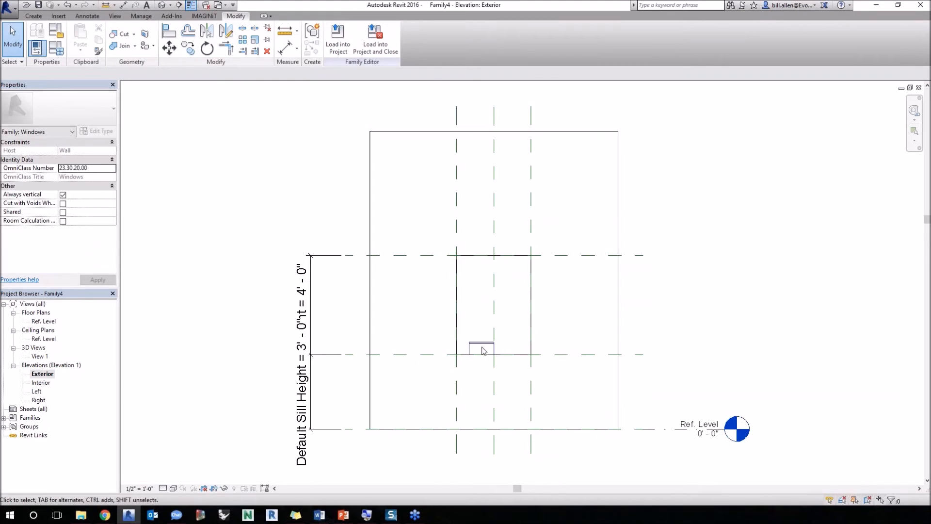
pyautogui.scroll(3, 483, 350)
pyautogui.click(508, 357)
pyautogui.moveTo(512, 355); pyautogui.dragTo(563, 359)
pyautogui.press('Escape')
pyautogui.press('a')
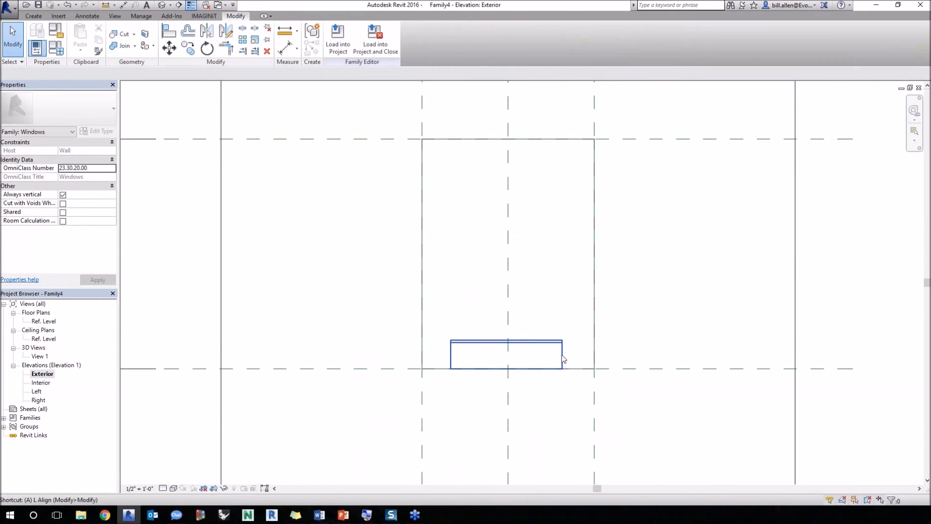
pyautogui.press('l')
pyautogui.click(601, 301)
pyautogui.click(562, 354)
pyautogui.click(421, 411)
pyautogui.click(451, 350)
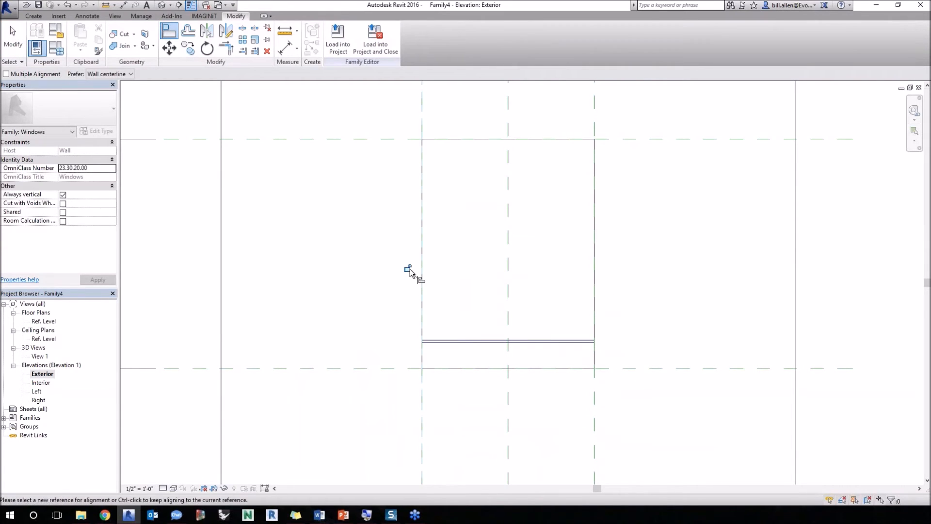
pyautogui.press('Escape')
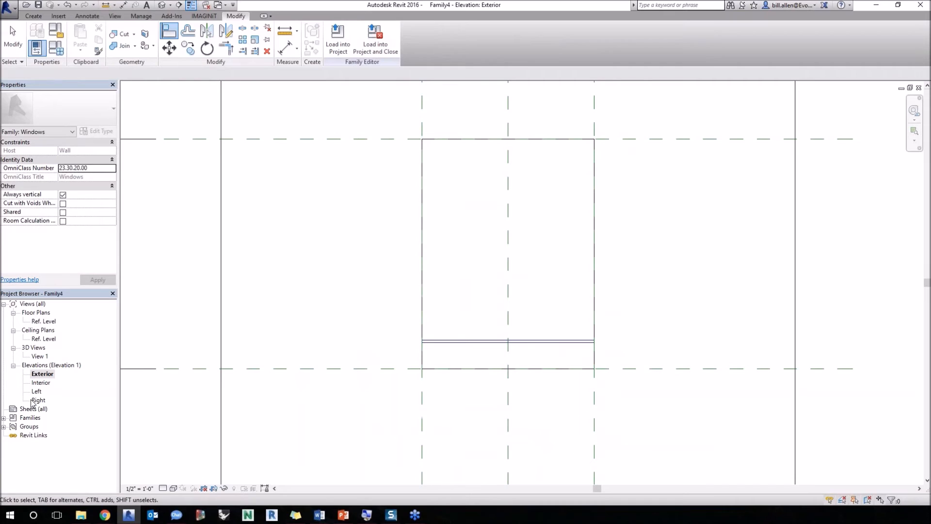
# Step: In the Right elevation, array the sloped extrusion straight up the wall with a spacing of about 2 3/4"
pyautogui.click(32, 401)
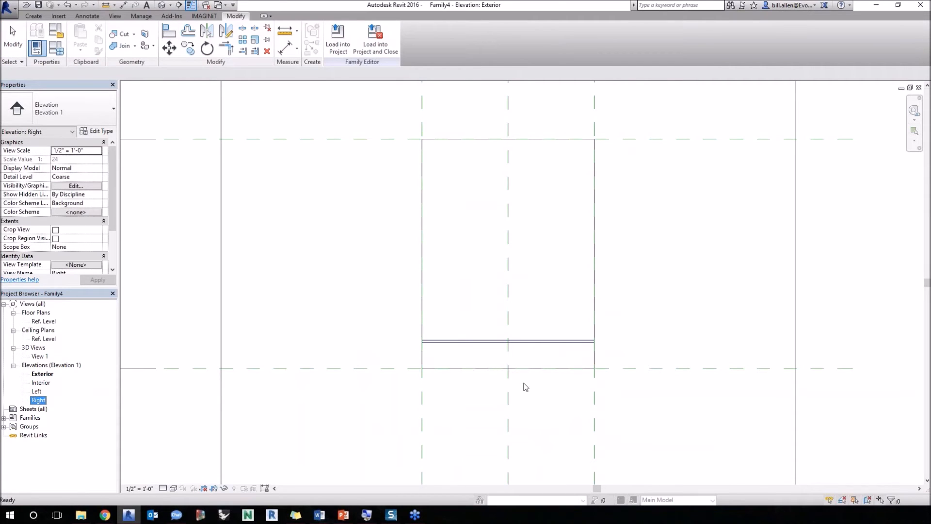
pyautogui.click(370, 341)
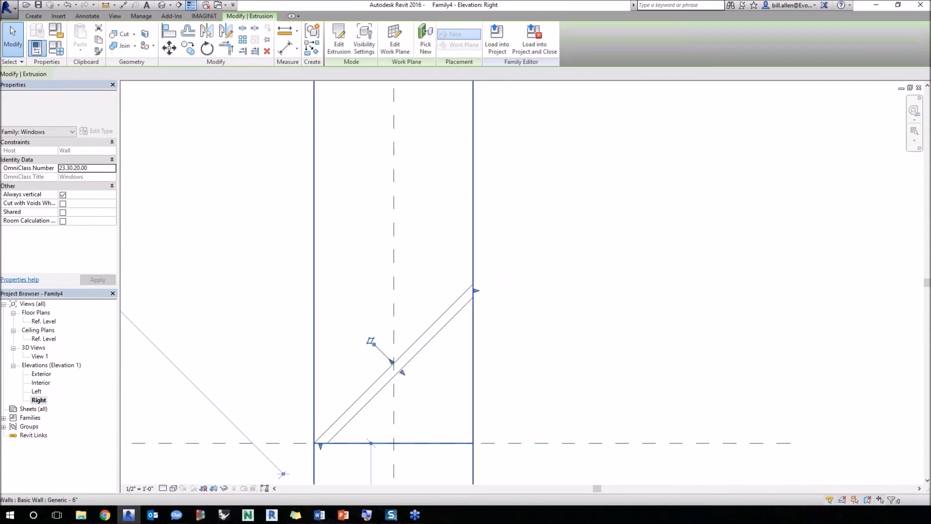
pyautogui.press('a')
pyautogui.press('r')
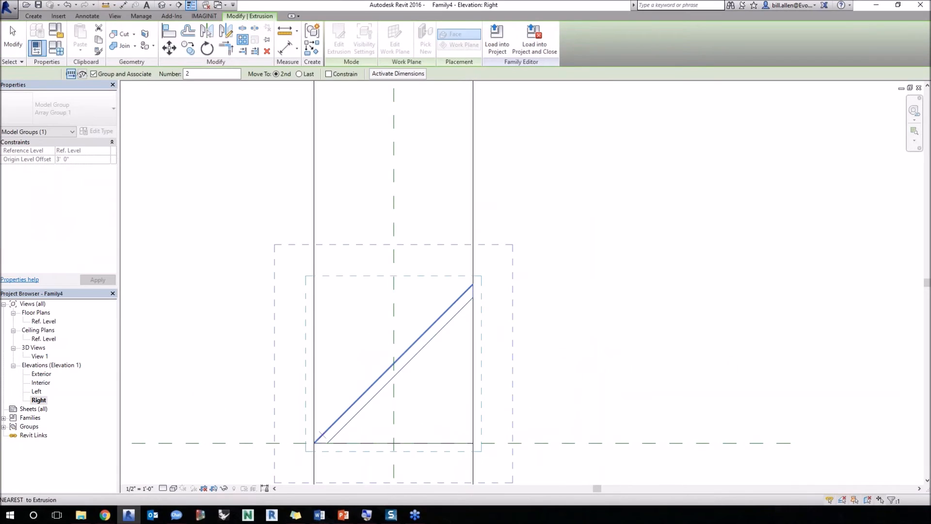
pyautogui.click(327, 442)
pyautogui.click(328, 370)
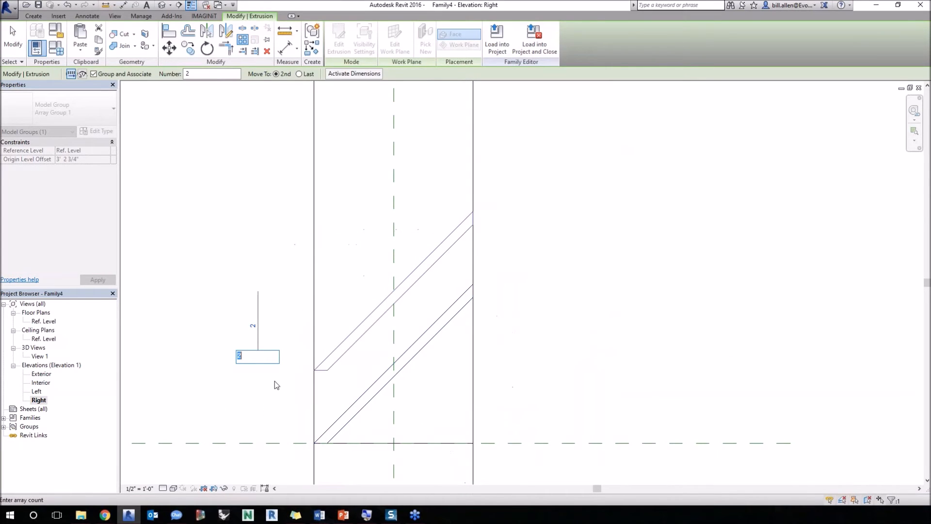
# Step: Set the array count to 15 and accept the identical geometry in the array
pyautogui.write("15'")
pyautogui.press('Return')
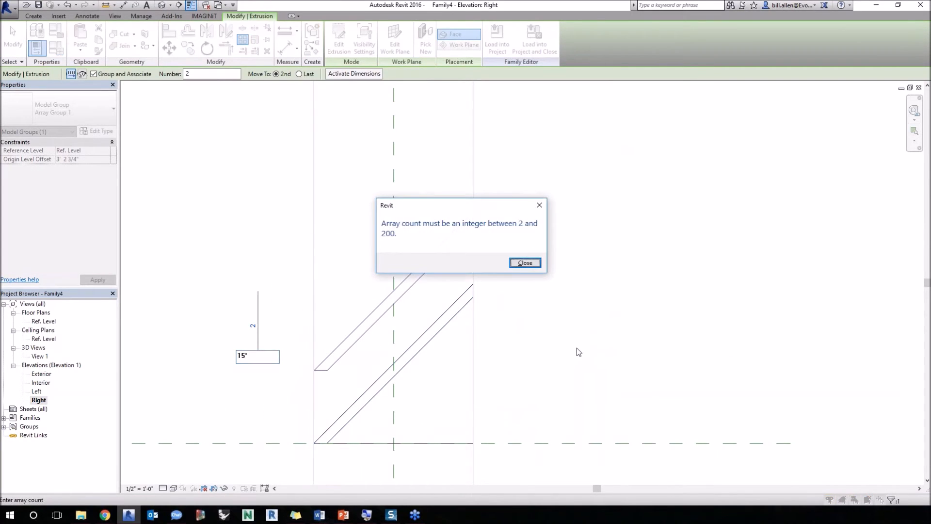
pyautogui.click(531, 263)
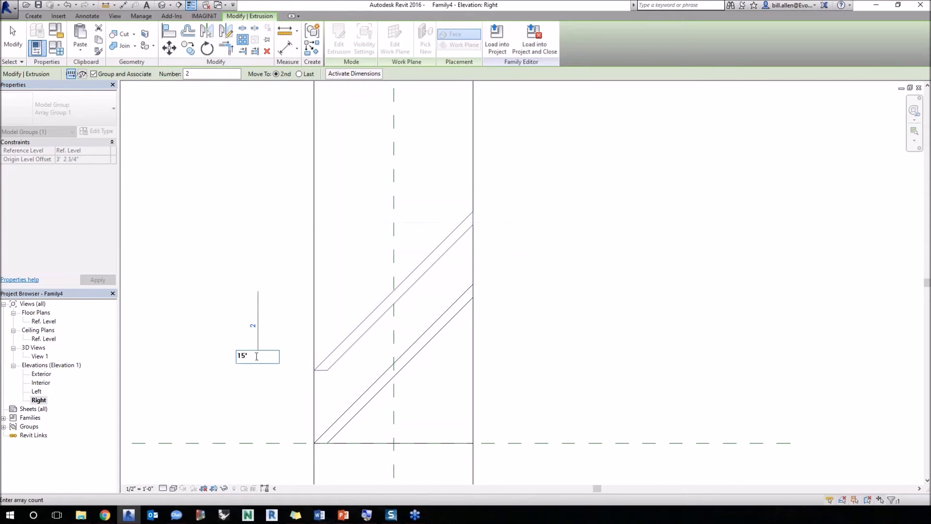
pyautogui.press('Return')
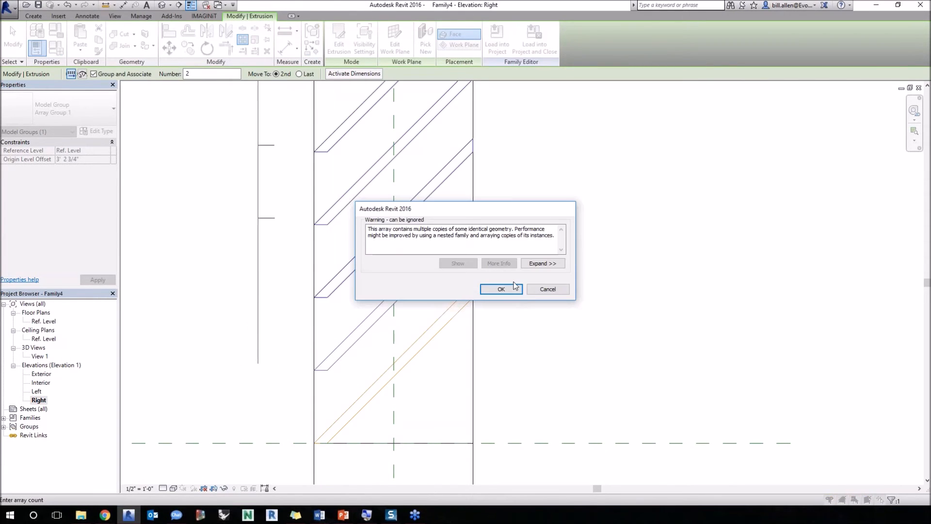
pyautogui.press('Return')
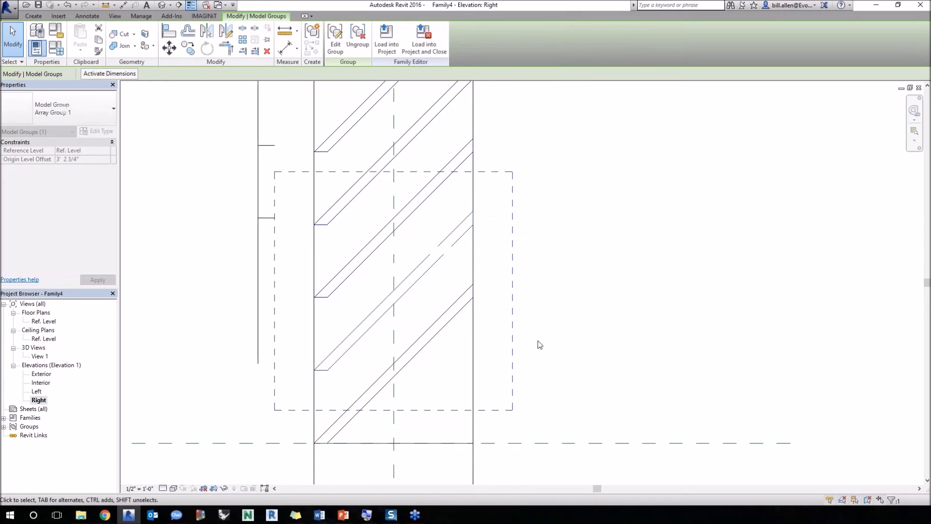
pyautogui.scroll(-5, 537, 340)
pyautogui.click(132, 323)
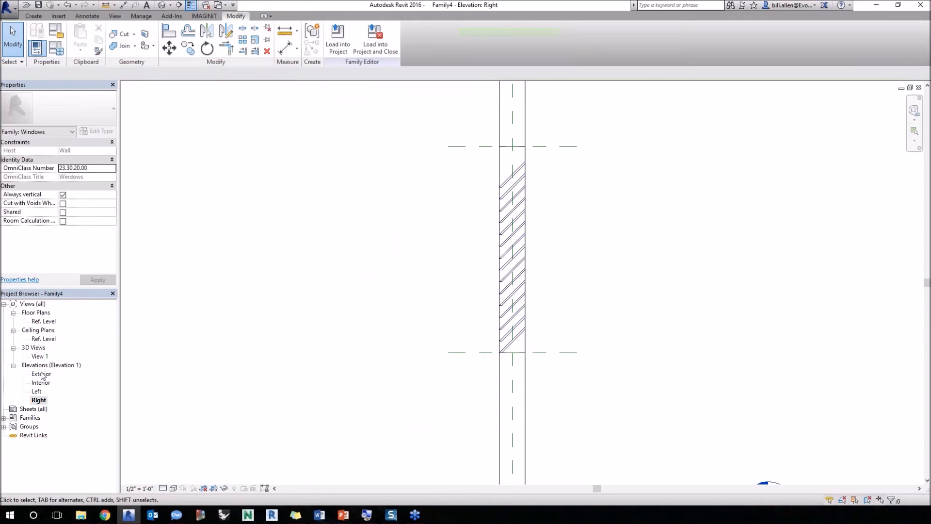
# Step: In the Exterior elevation, flex the window family to a Width of 4' 0", removing the unsatisfied constraints
pyautogui.doubleClick(42, 374)
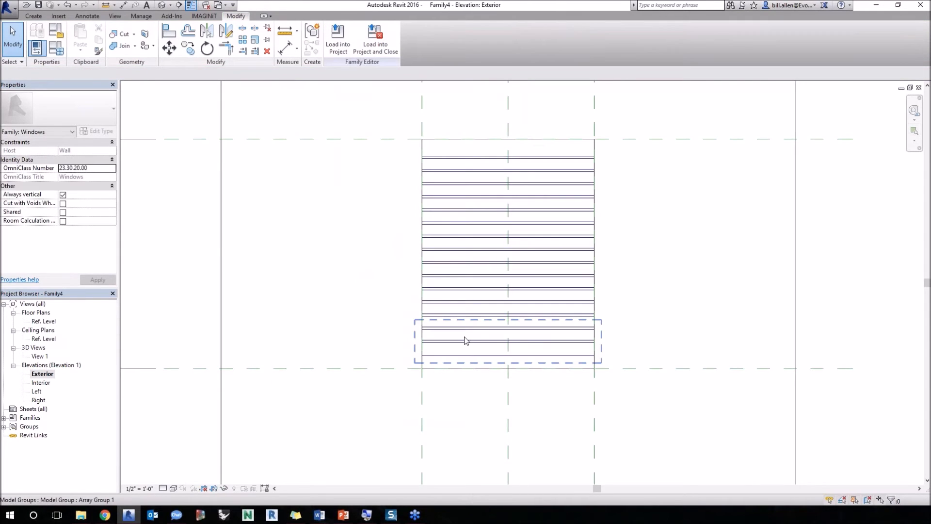
pyautogui.scroll(-4, 436, 236)
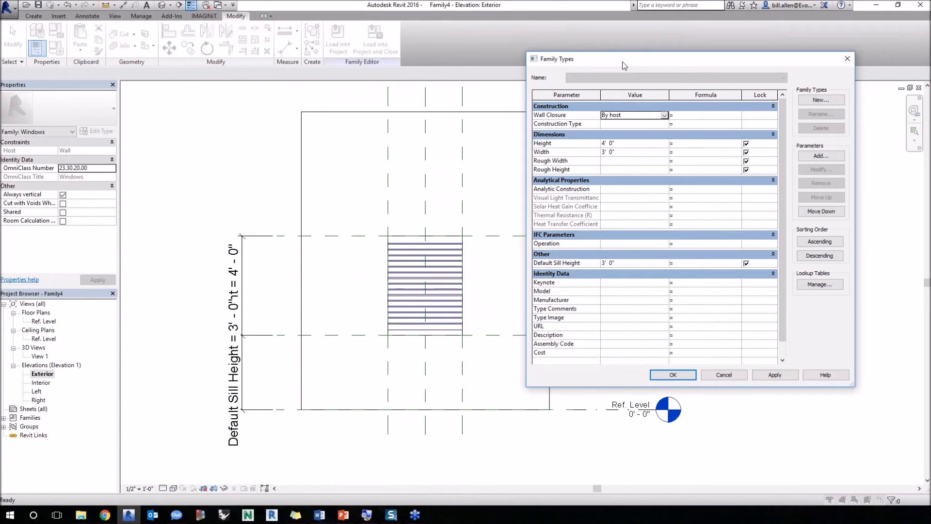
pyautogui.moveTo(622, 62); pyautogui.dragTo(674, 69)
pyautogui.click(664, 159)
pyautogui.write('4')
pyautogui.press('Tab')
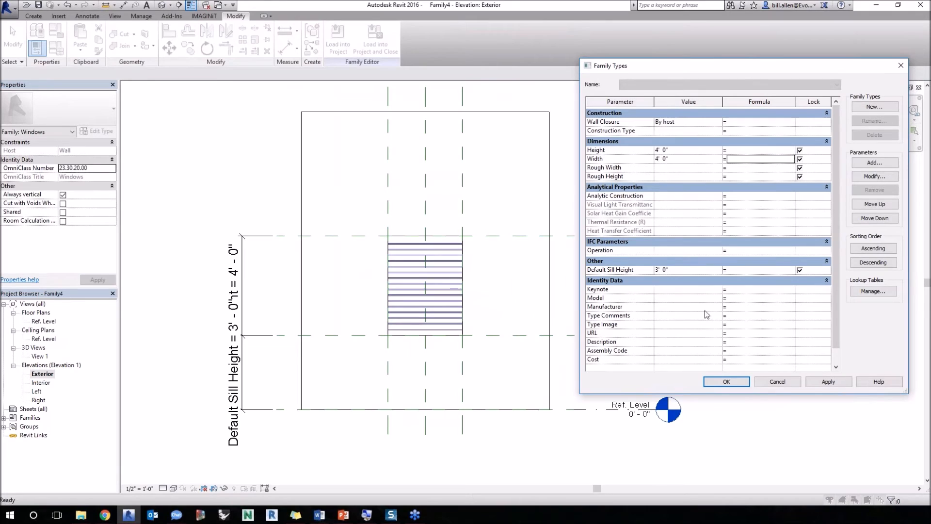
pyautogui.click(726, 381)
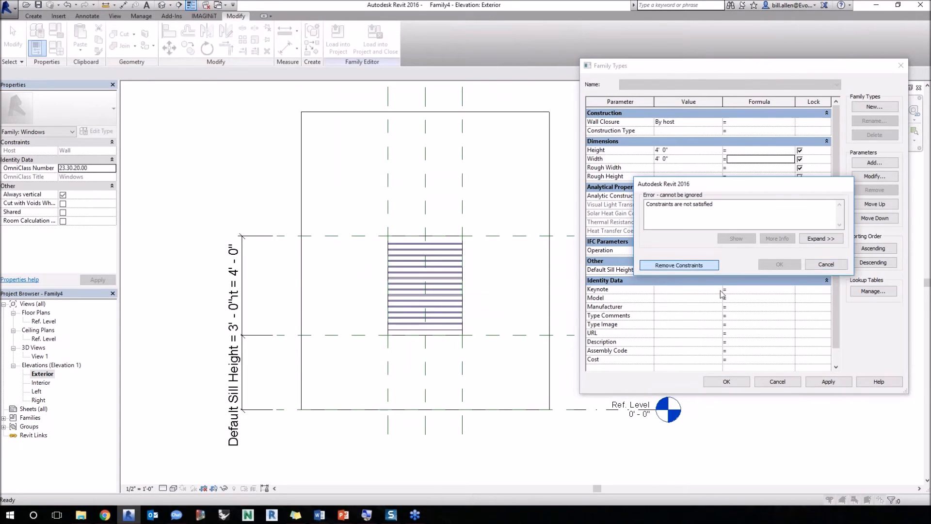
pyautogui.click(693, 267)
pyautogui.click(727, 381)
# Step: Examine how the louver array sits within the widened opening by selecting its topmost group
pyautogui.scroll(5, 405, 290)
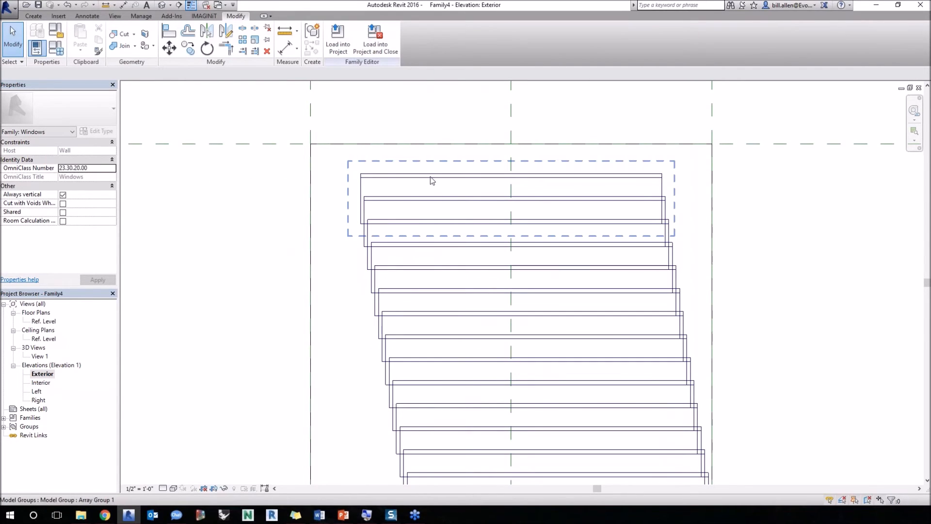
pyautogui.click(430, 179)
pyautogui.scroll(-3, 430, 179)
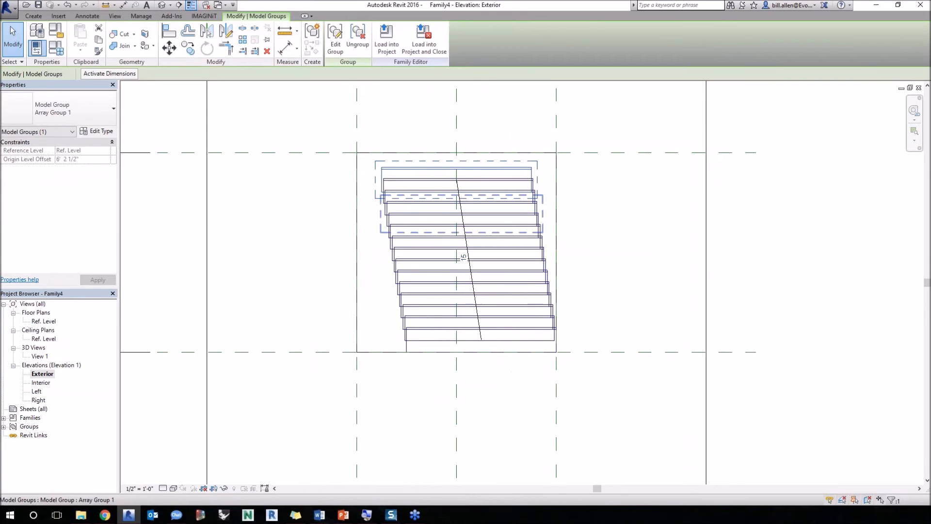
pyautogui.press('Escape')
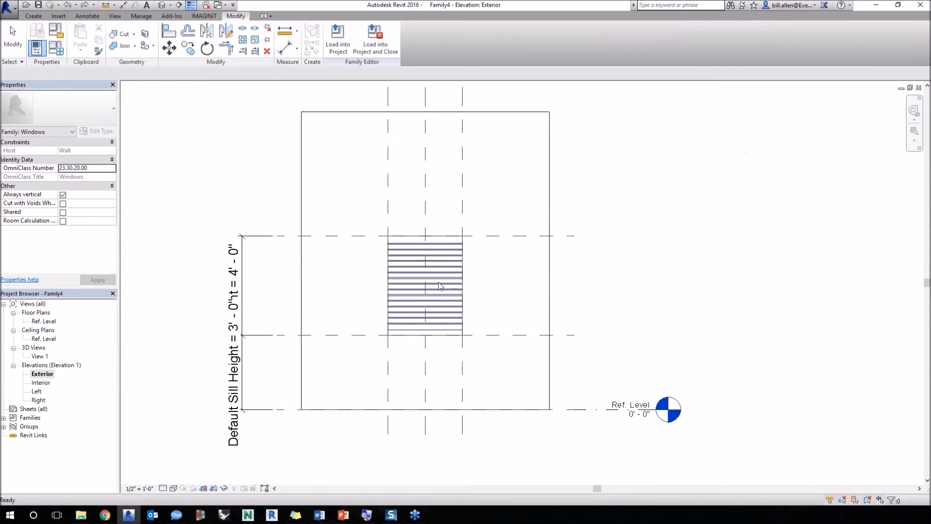
# Step: Undo the width change, the louver array, the alignments and the sloped extrusion itself, including its sketch
pyautogui.hotkey('ctrl', 'z')
pyautogui.scroll(3, 446, 308)
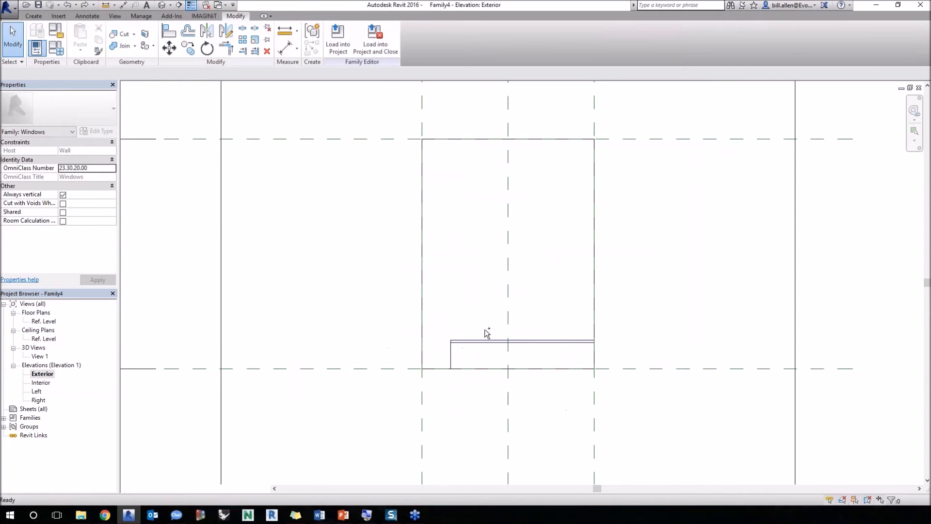
pyautogui.hotkey('ctrl', 'z')
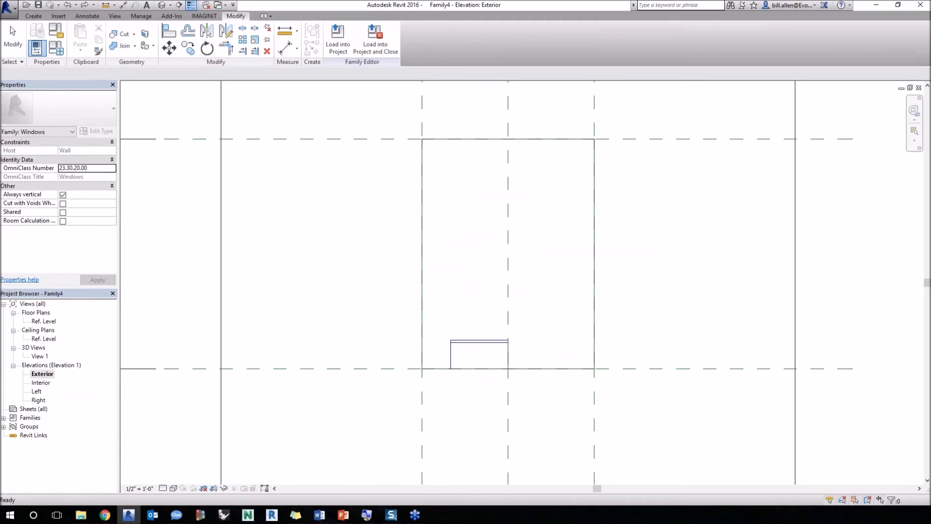
pyautogui.hotkey('ctrl', 'z')
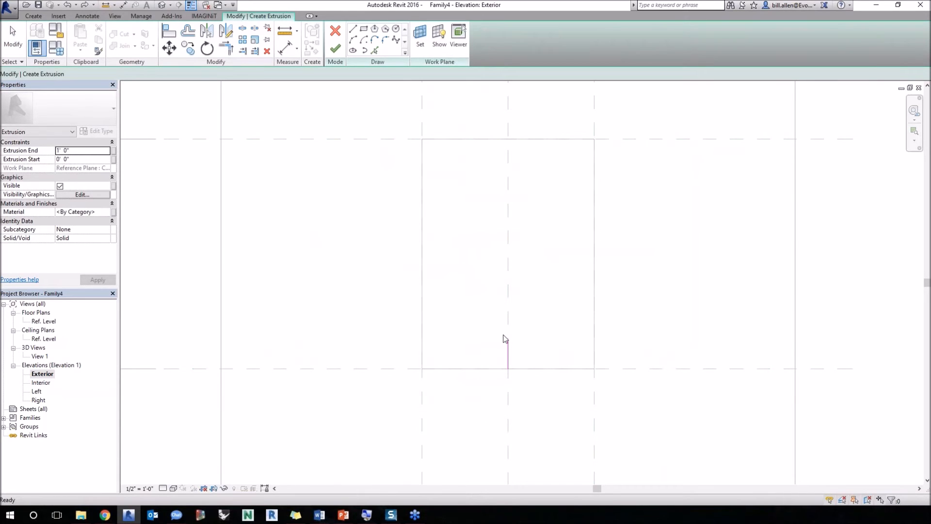
pyautogui.hotkey('ctrl', 'z')
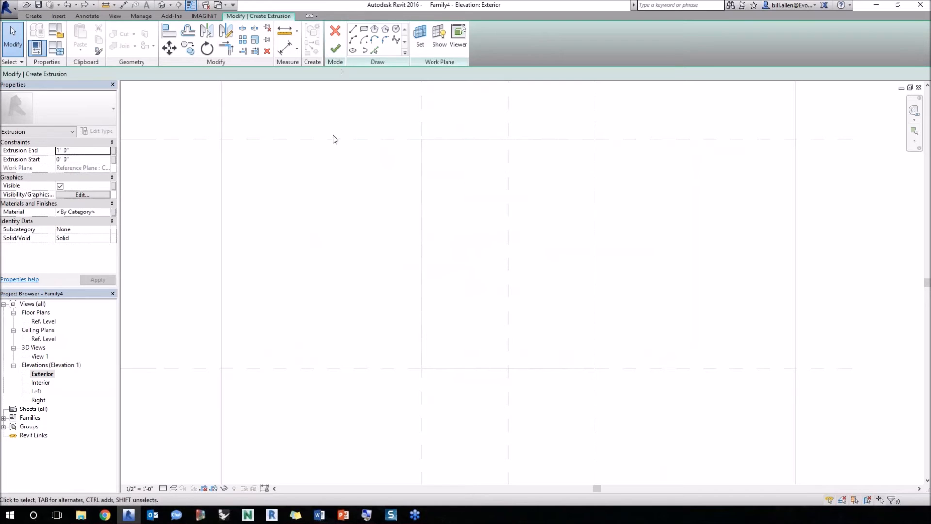
pyautogui.hotkey('ctrl', 'z')
pyautogui.click(9, 16)
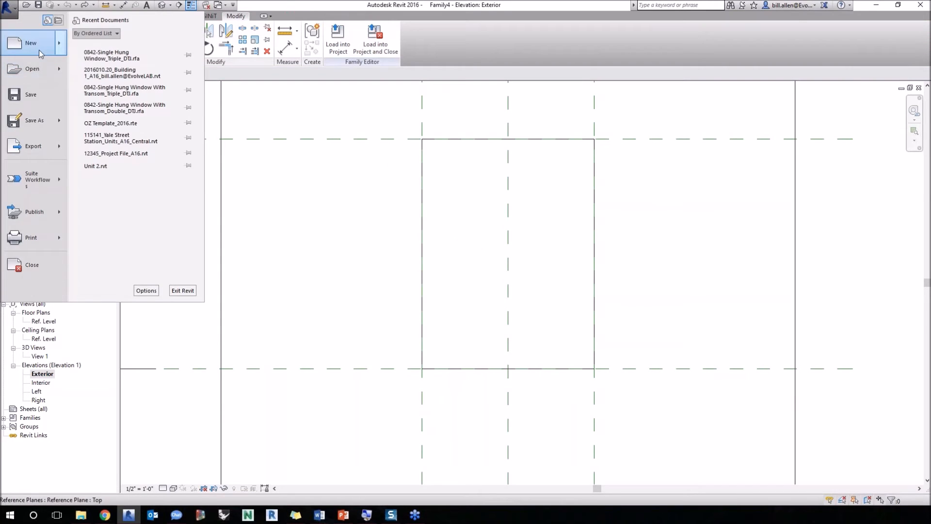
pyautogui.click(38, 50)
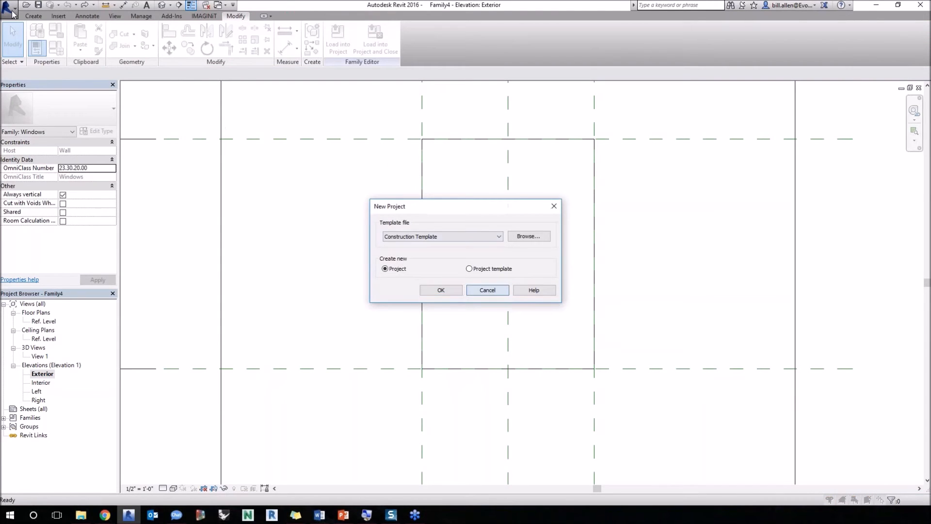
pyautogui.click(488, 289)
# Step: Create a new family from the Generic Model template
pyautogui.click(10, 8)
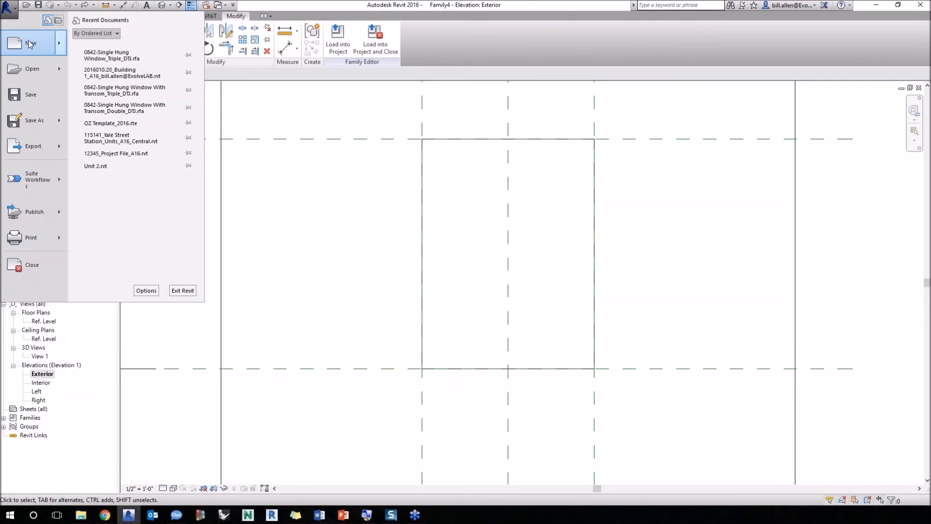
pyautogui.click(118, 85)
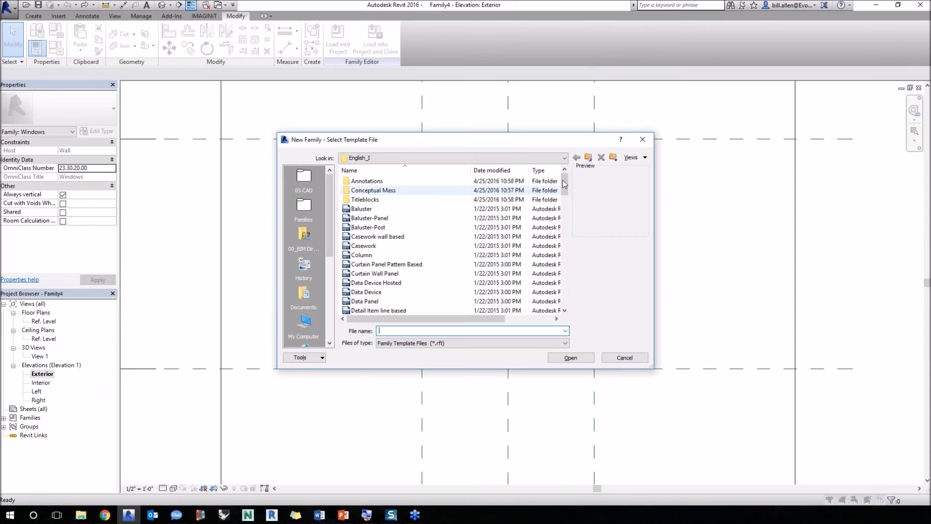
pyautogui.scroll(-7, 562, 208)
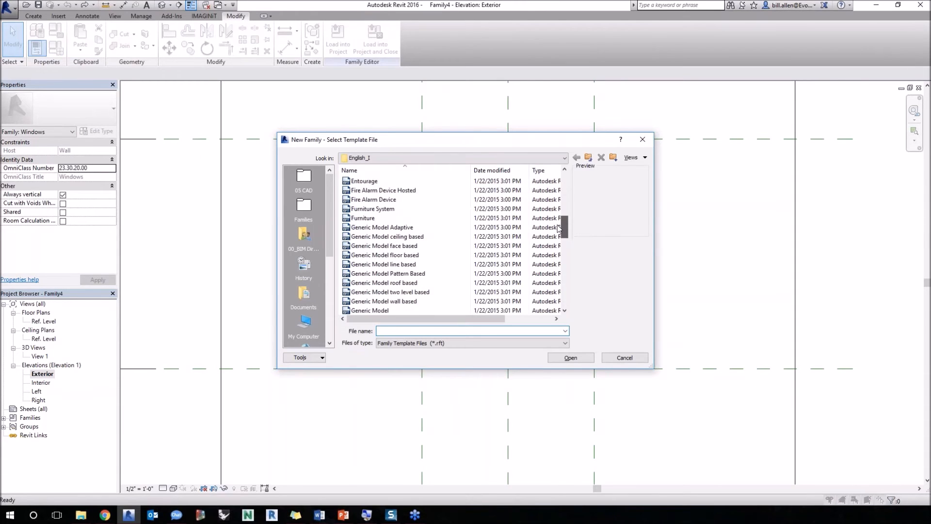
pyautogui.click(387, 302)
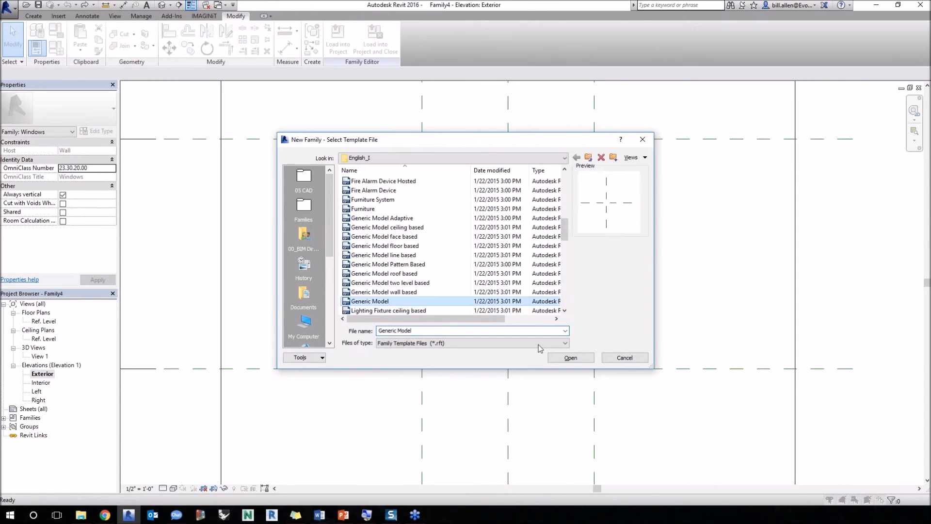
pyautogui.click(567, 358)
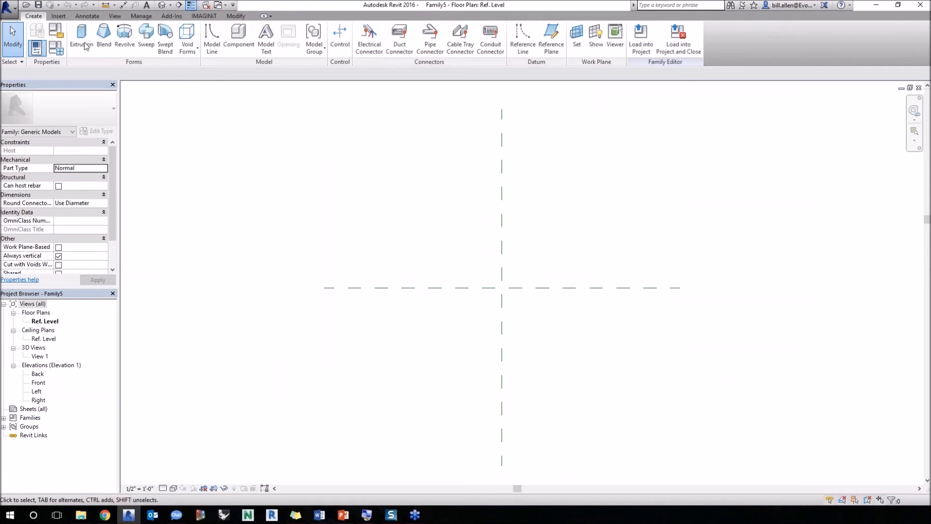
# Step: In the Right elevation, sketch a sloped louver extrusion profile from the origin, about 7 3/4" wide with 1" ends
pyautogui.click(38, 400)
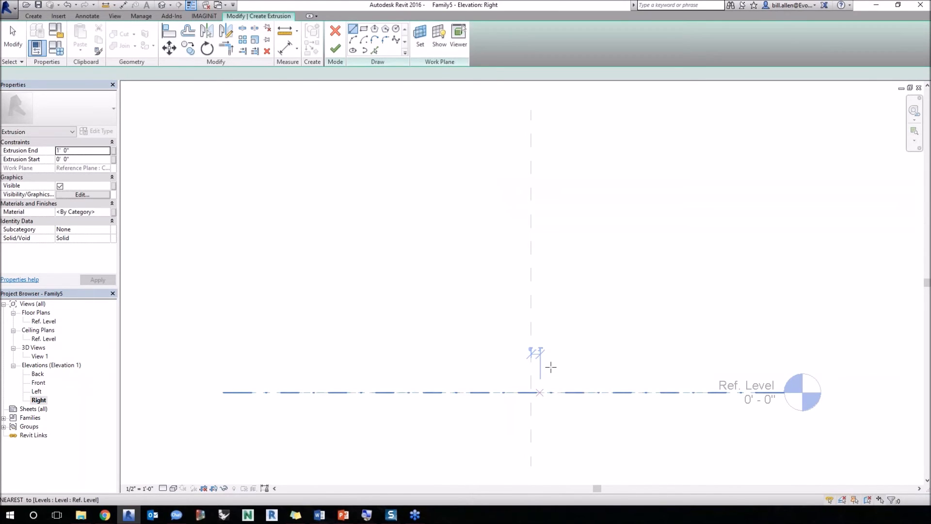
pyautogui.click(531, 392)
pyautogui.click(555, 368)
pyautogui.click(555, 371)
pyautogui.scroll(3, 555, 374)
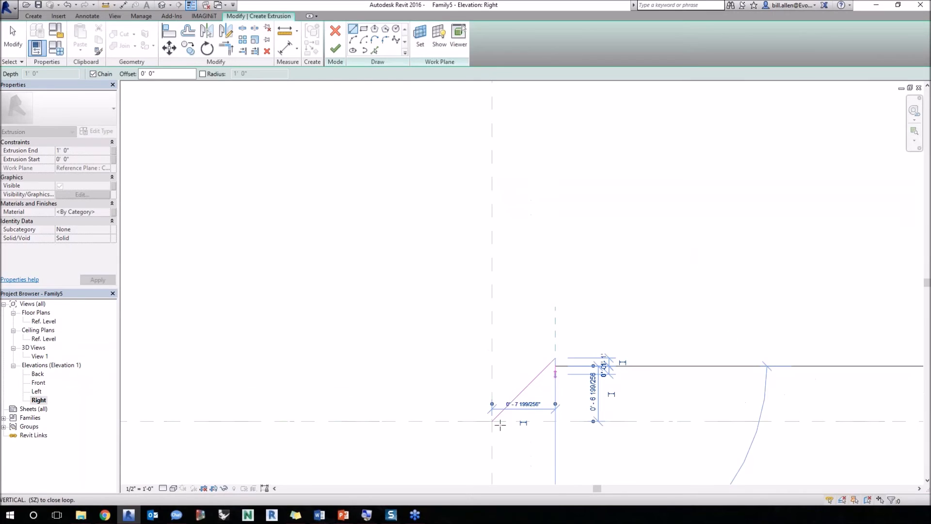
pyautogui.click(500, 422)
pyautogui.click(492, 421)
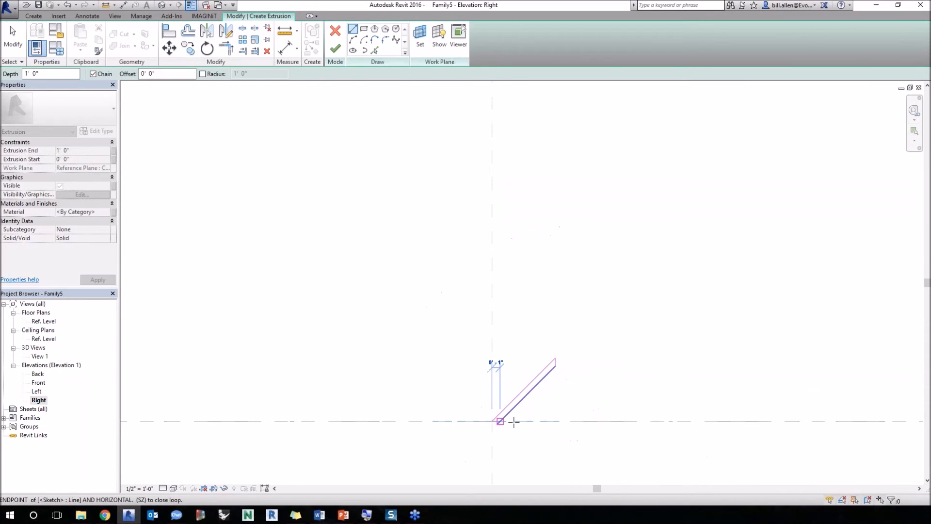
# Step: Trim the profile's sloped and bottom lines into a closed corner and finish the extrusion
pyautogui.press('t')
pyautogui.press('r')
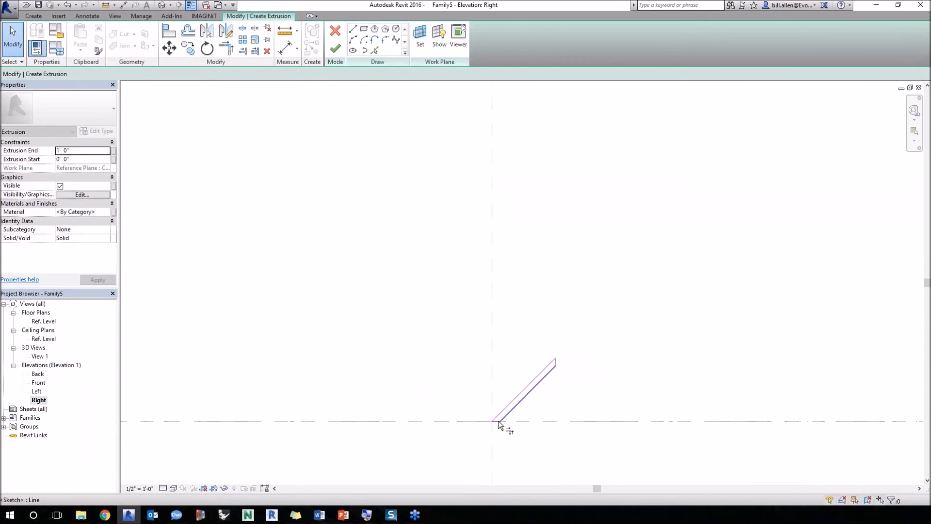
pyautogui.click(508, 413)
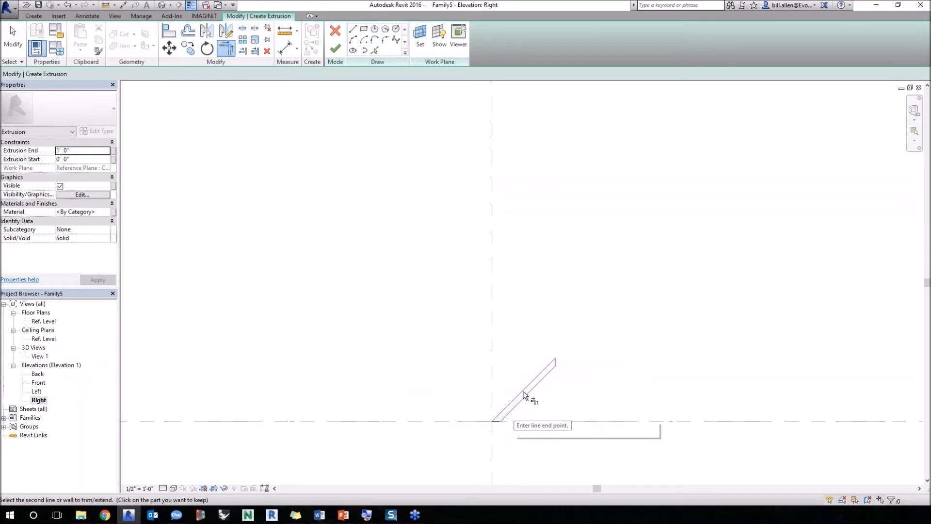
pyautogui.scroll(5, 509, 412)
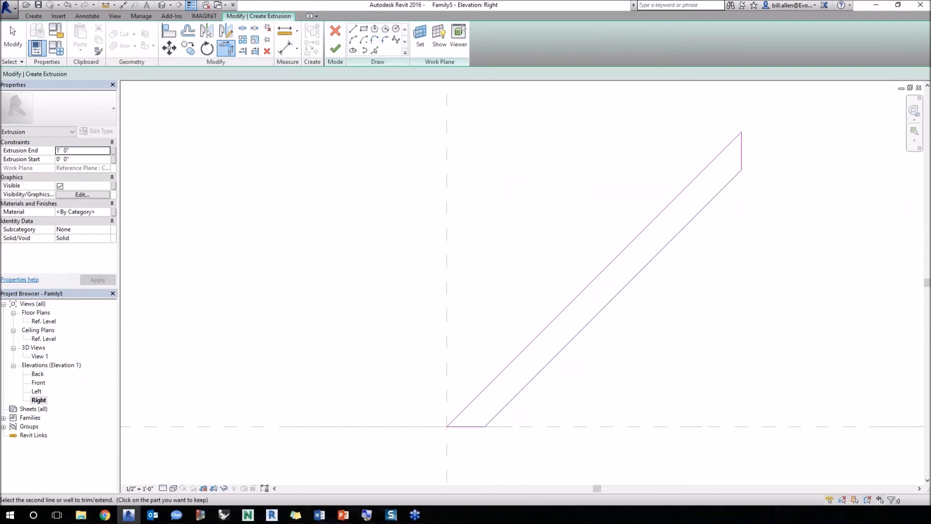
pyautogui.click(335, 48)
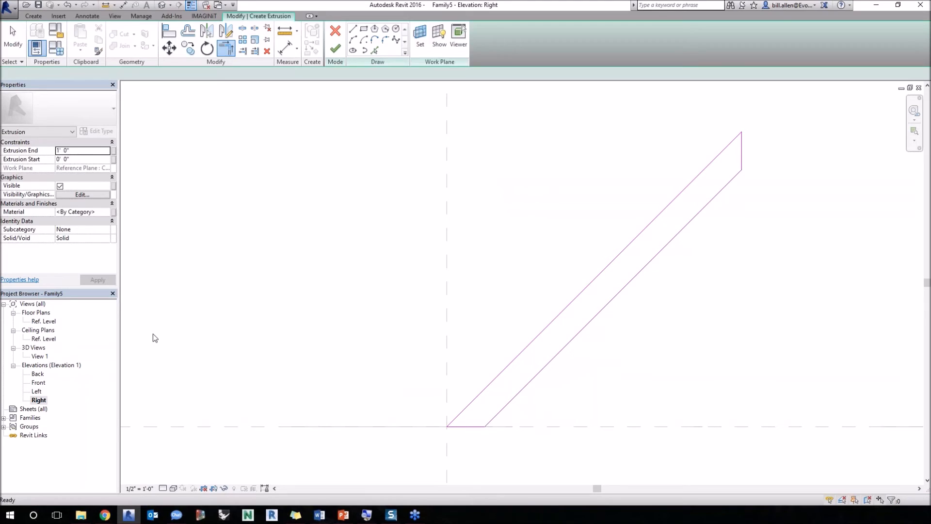
# Step: In the Front elevation, draw two vertical reference planes, each about 1' 8" from the centre plane
pyautogui.doubleClick(36, 383)
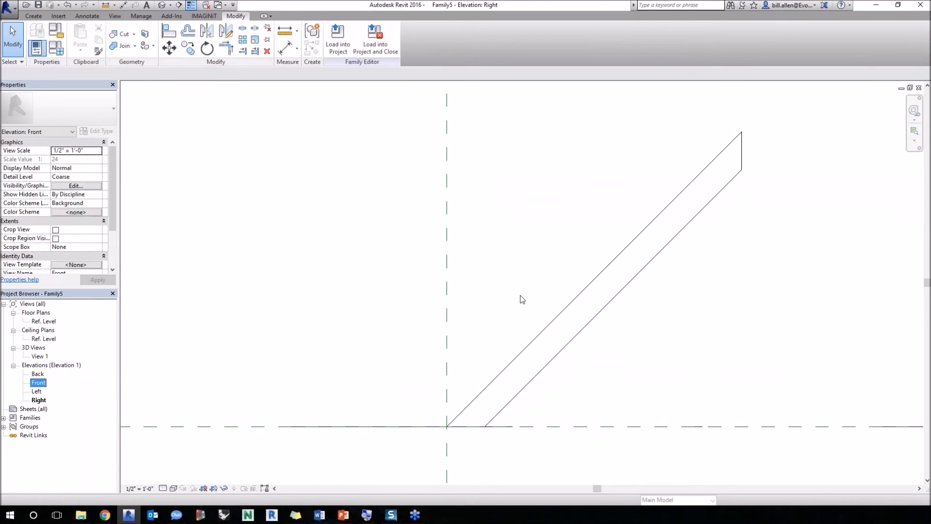
pyautogui.rightClick(338, 391)
pyautogui.click(272, 437)
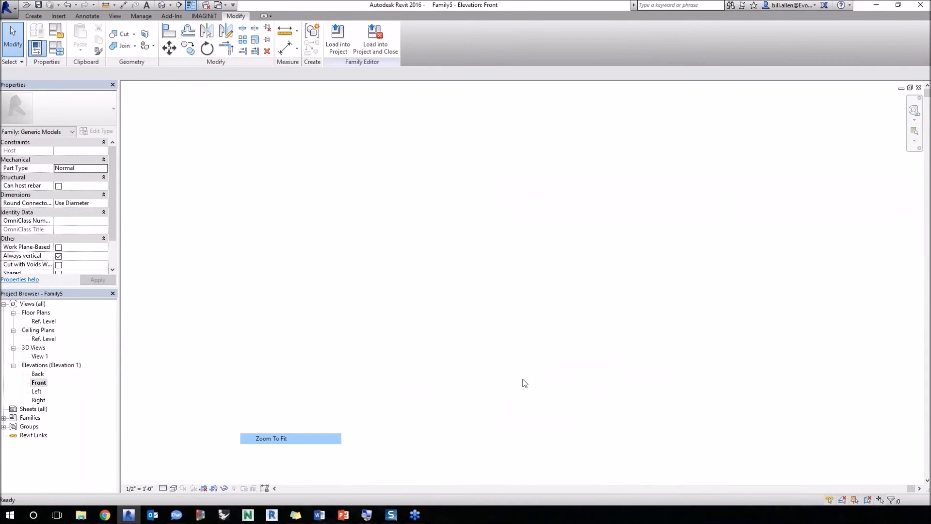
pyautogui.click(35, 16)
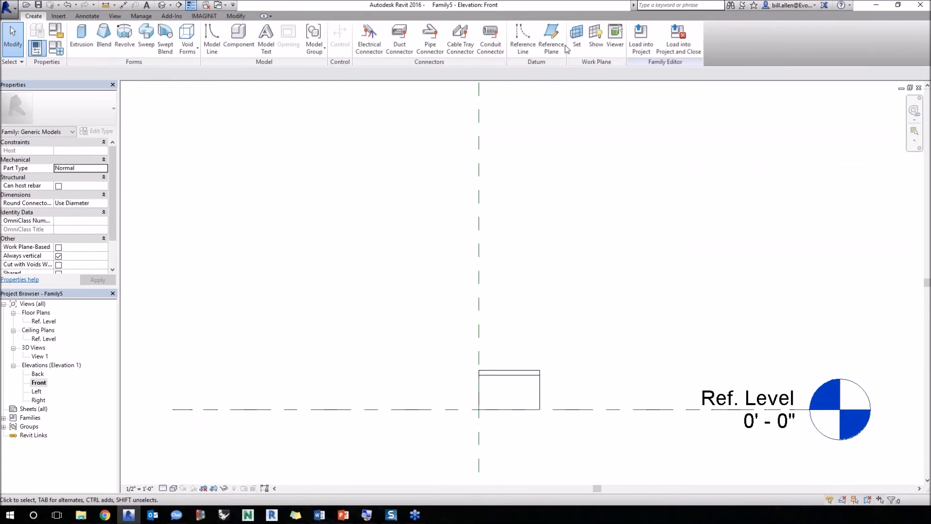
pyautogui.click(561, 46)
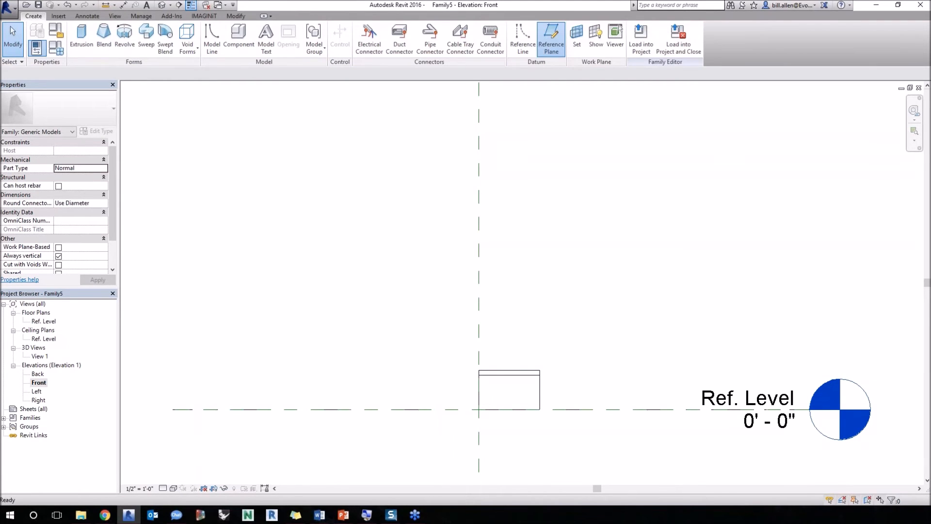
pyautogui.click(375, 439)
pyautogui.click(376, 251)
pyautogui.click(580, 250)
pyautogui.click(579, 440)
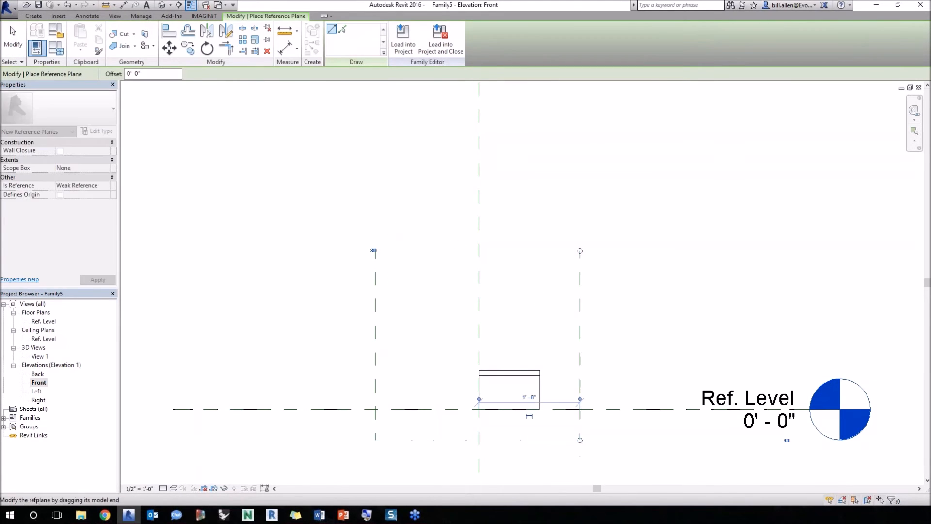
pyautogui.press('Escape')
pyautogui.press('Escape')
# Step: Dimension the left, centre and right reference planes in one string and set the segments equal
pyautogui.press('d')
pyautogui.press('i')
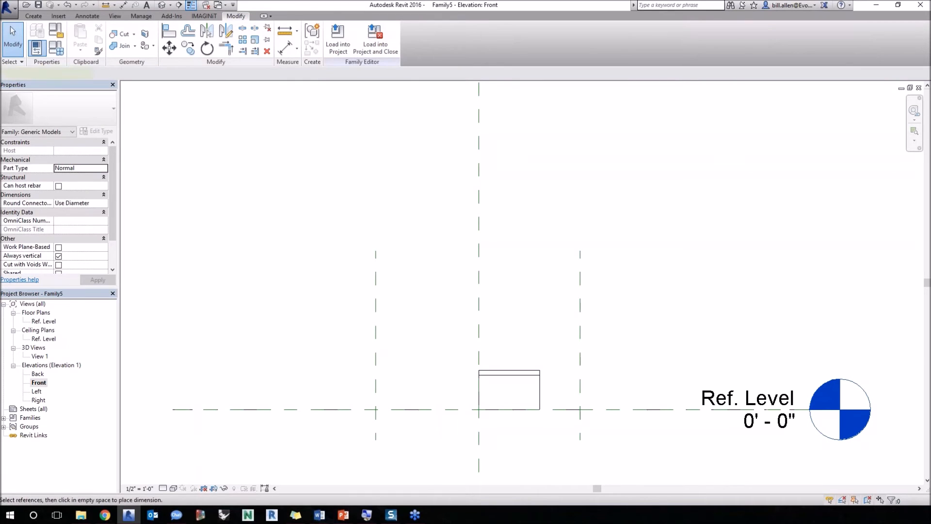
pyautogui.click(375, 303)
pyautogui.click(479, 304)
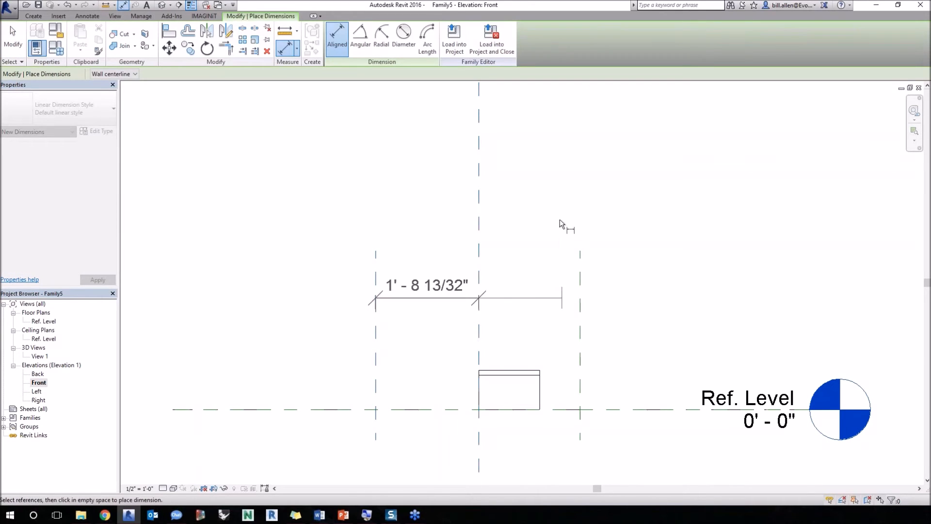
pyautogui.click(580, 291)
pyautogui.click(528, 178)
pyautogui.click(478, 117)
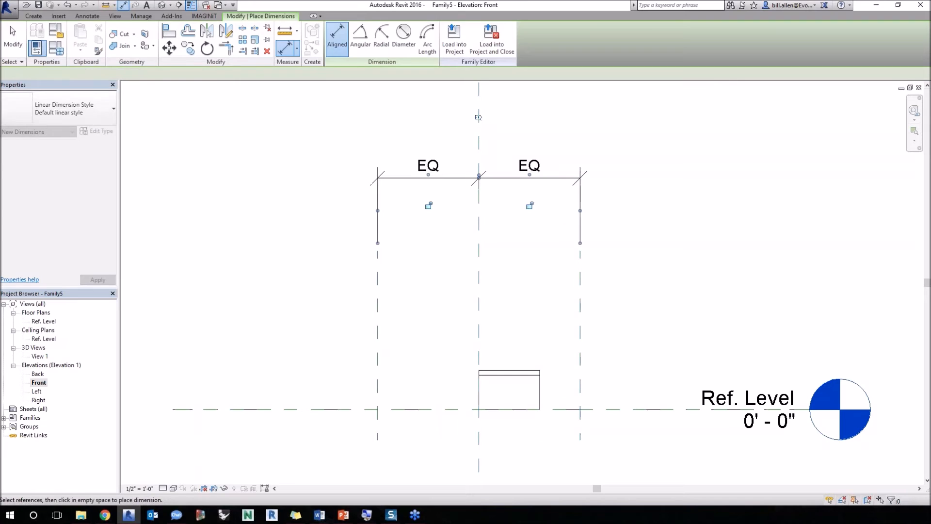
pyautogui.press('Escape')
pyautogui.press('Escape')
# Step: Add an overall dimension between the two outer reference planes above the equality dimension
pyautogui.press('d')
pyautogui.press('d')
pyautogui.press('i')
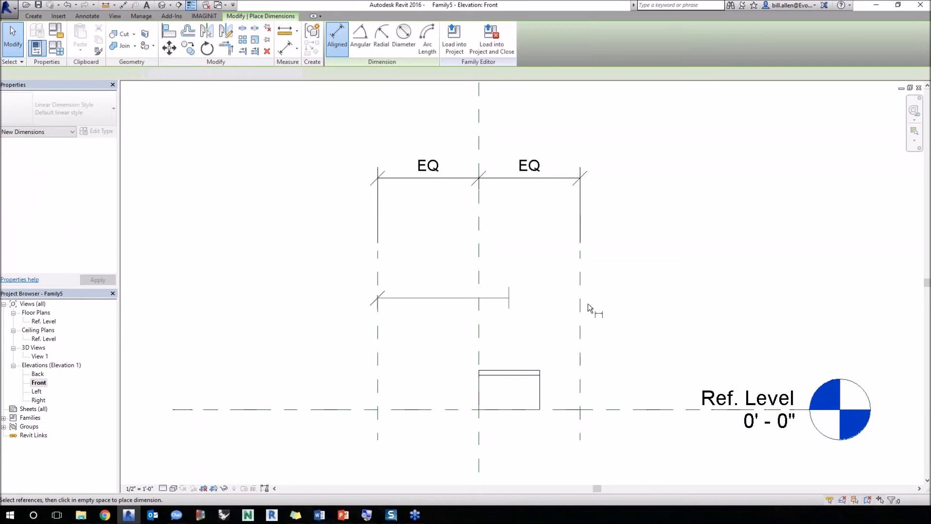
pyautogui.click(589, 307)
pyautogui.click(543, 135)
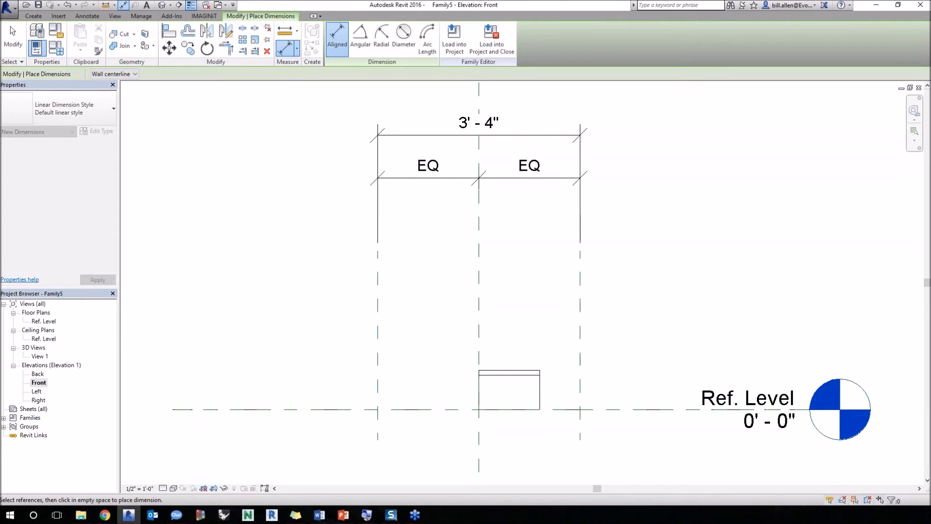
pyautogui.press('Escape')
pyautogui.press('Escape')
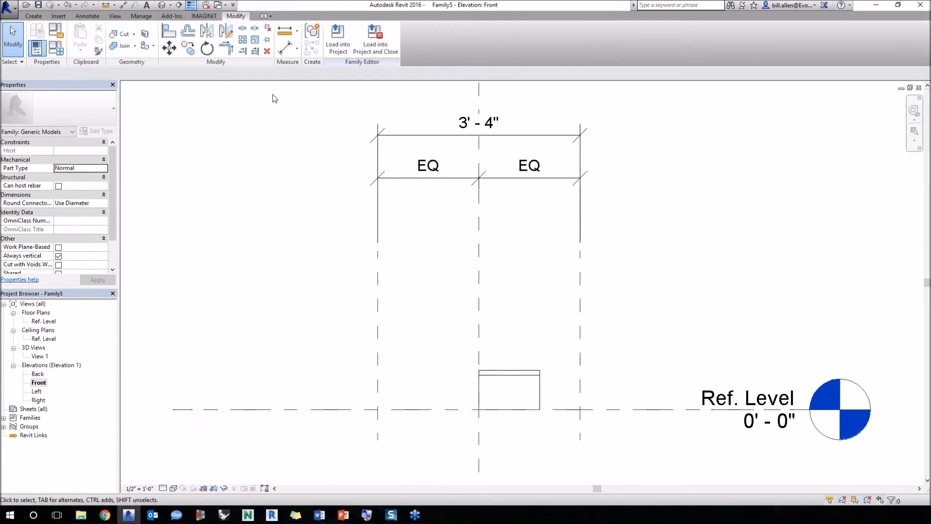
# Step: Label the overall dimension with a new instance family parameter named Louver Width, grouped under Dimensions
pyautogui.click(417, 135)
pyautogui.click(230, 74)
pyautogui.click(228, 91)
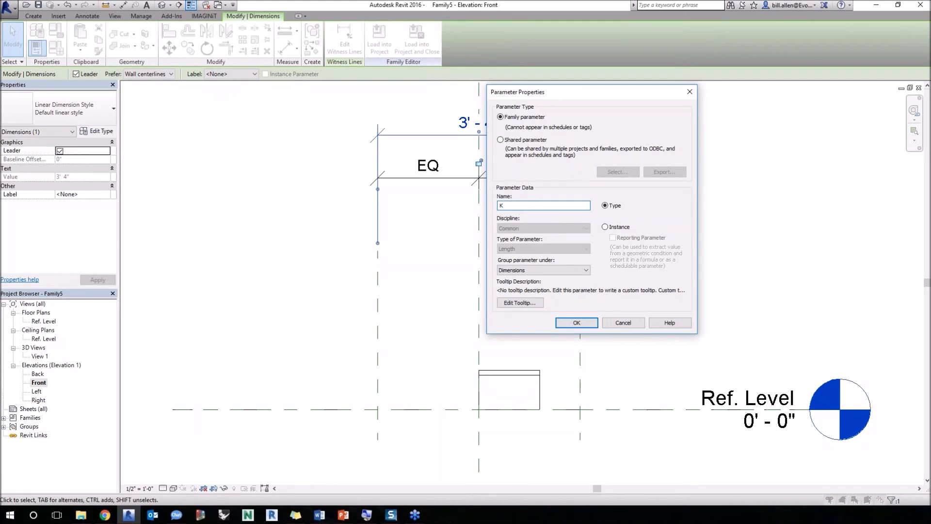
pyautogui.write('Louver Width')
pyautogui.click(605, 227)
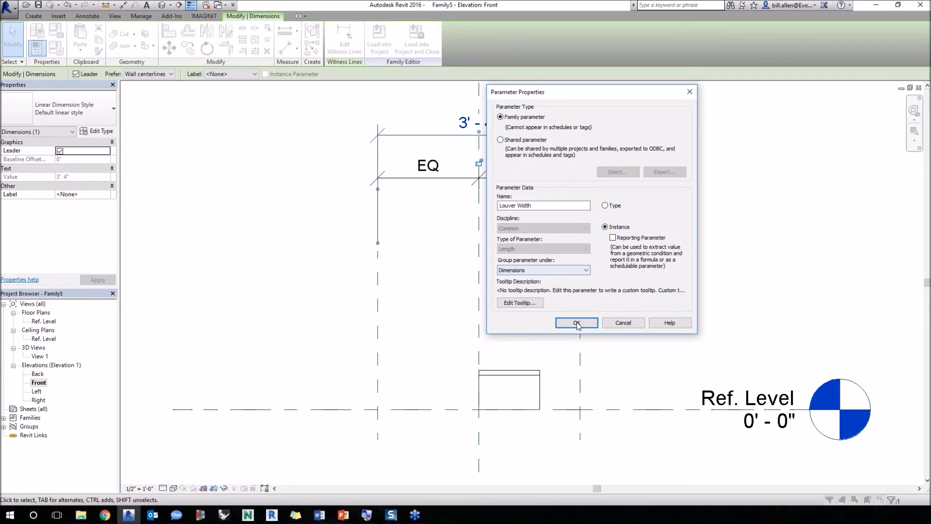
pyautogui.press('Return')
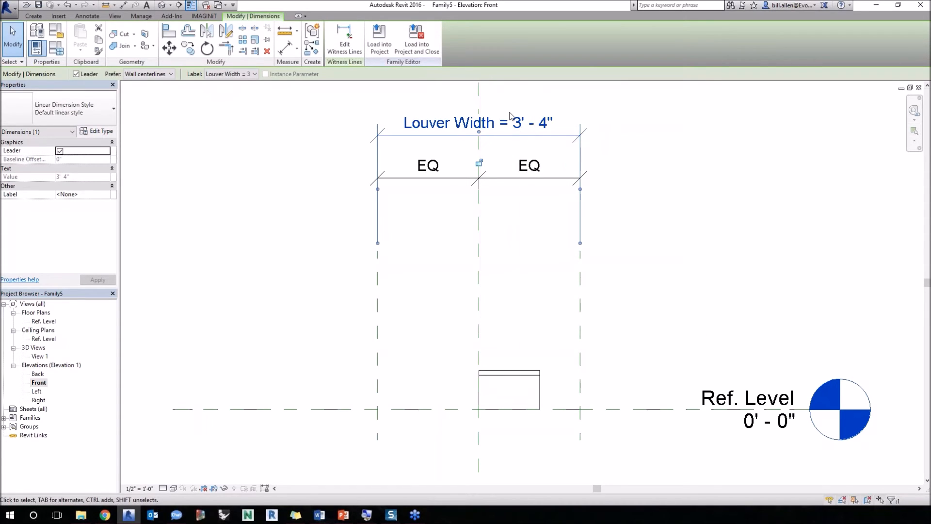
# Step: Set the Louver Width dimension to 2' 0"
pyautogui.click(510, 121)
pyautogui.write('2')
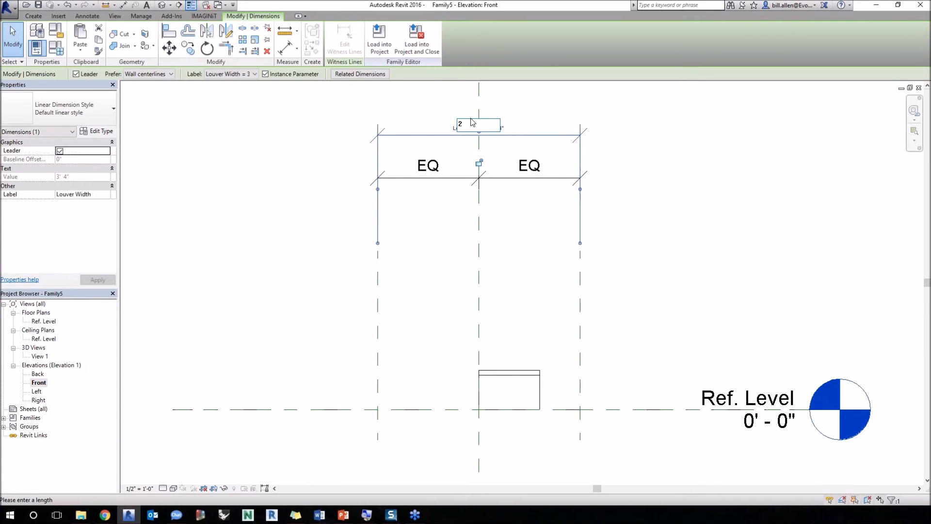
pyautogui.press('Return')
pyautogui.press('Escape')
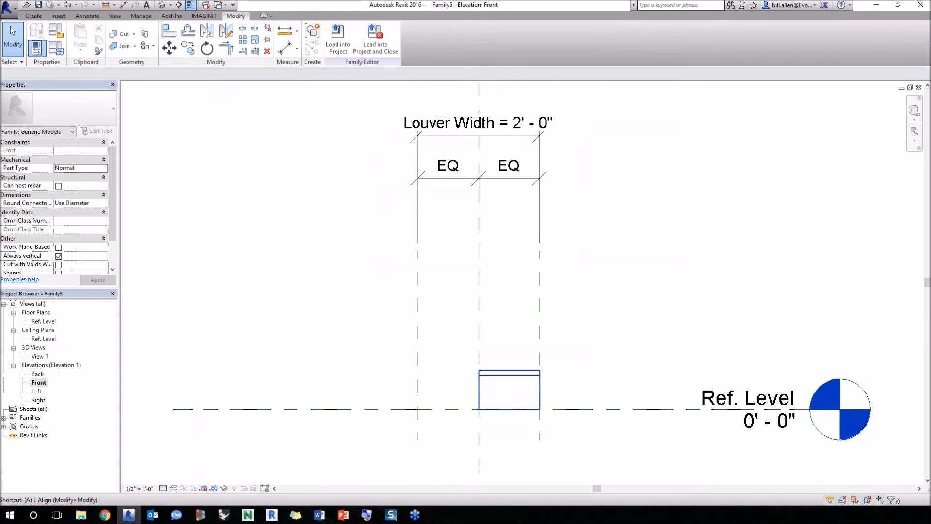
# Step: Align the extrusion's left end to the left reference plane and lock it
pyautogui.press('a')
pyautogui.press('l')
pyautogui.click(478, 383)
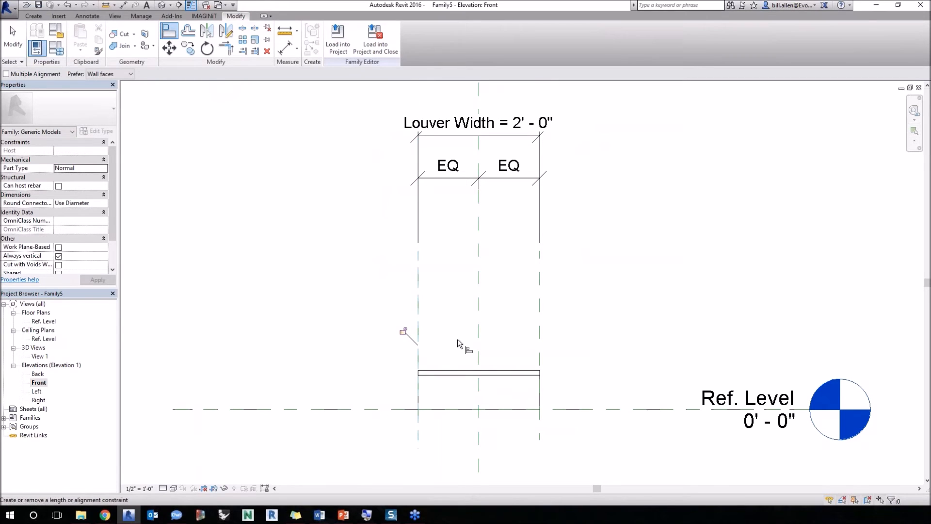
pyautogui.press('Escape')
pyautogui.press('Escape')
# Step: Flex the louver by setting Louver Width to 3' 0"
pyautogui.click(478, 123)
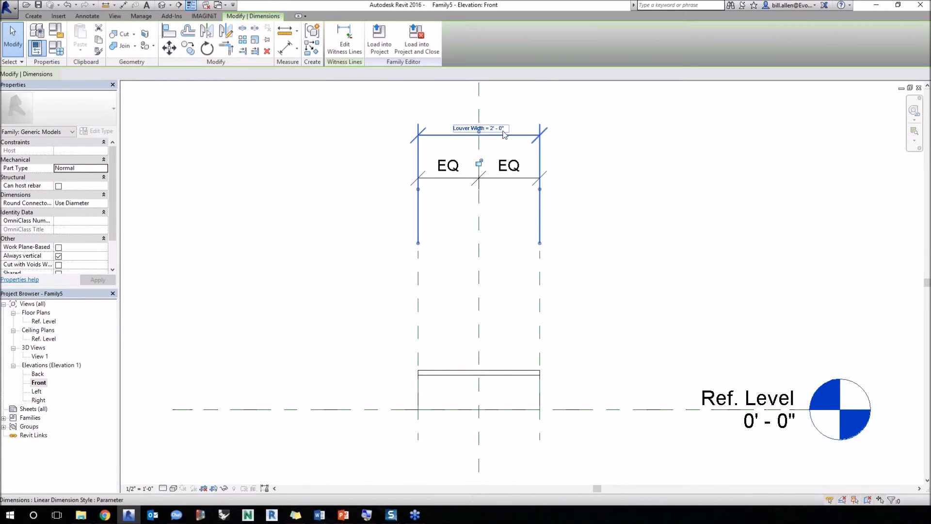
pyautogui.click(478, 123)
pyautogui.write("3'")
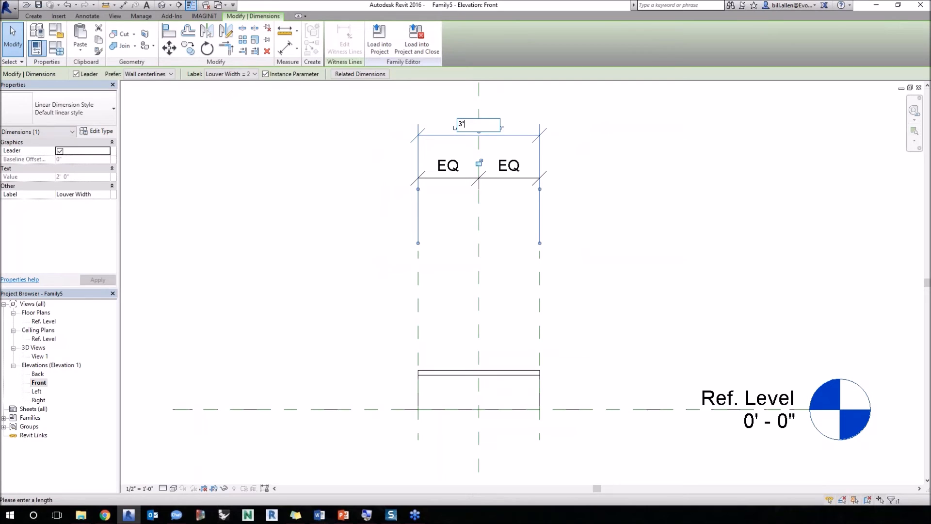
pyautogui.press('Return')
pyautogui.press('Escape')
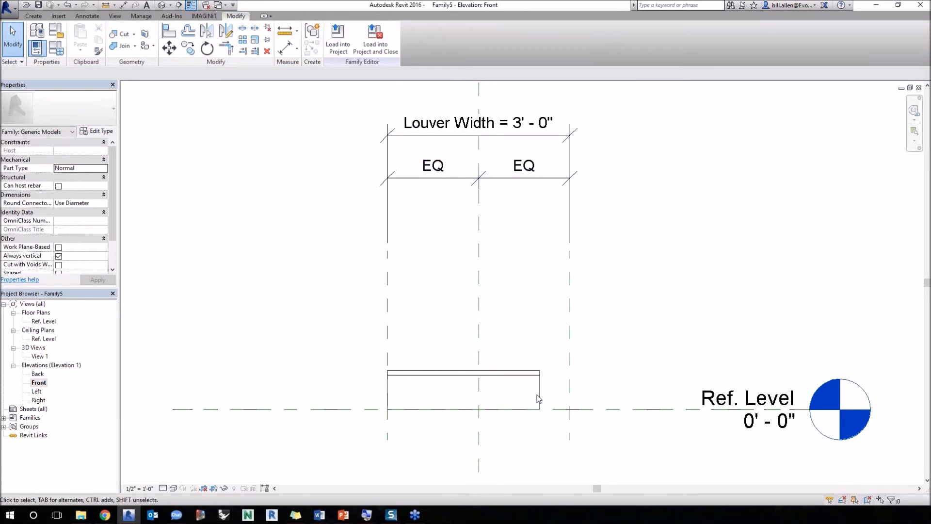
# Step: Stretch the extrusion's right end to the right reference plane and lock it there
pyautogui.click(538, 398)
pyautogui.moveTo(574, 390); pyautogui.dragTo(571, 391)
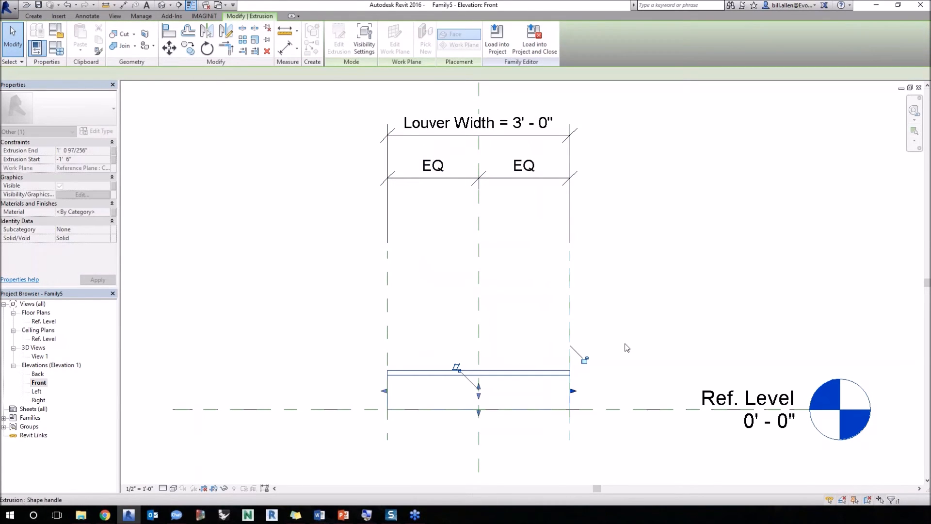
pyautogui.press('Escape')
# Step: Flex the louver with both ends constrained by setting Louver Width back to 2' 0"
pyautogui.click(478, 123)
pyautogui.click(478, 123)
pyautogui.write('2')
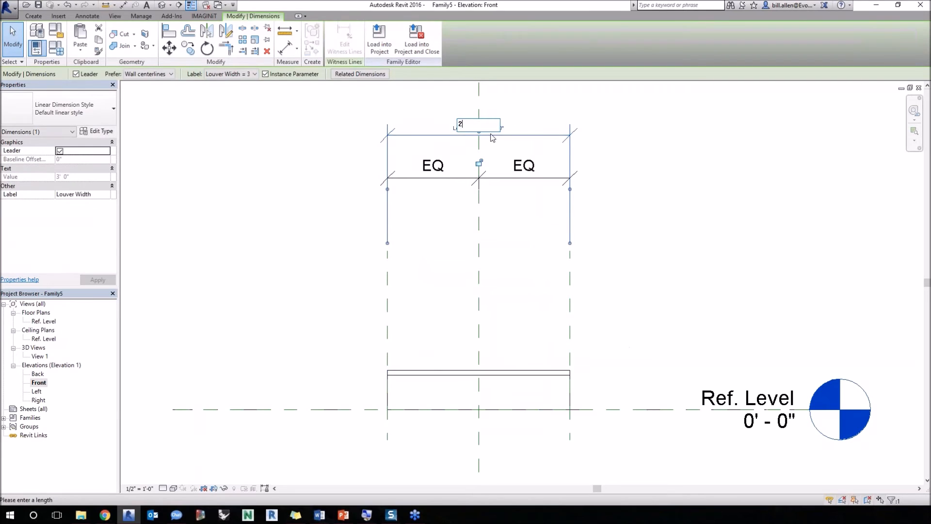
pyautogui.write("'")
pyautogui.press('Return')
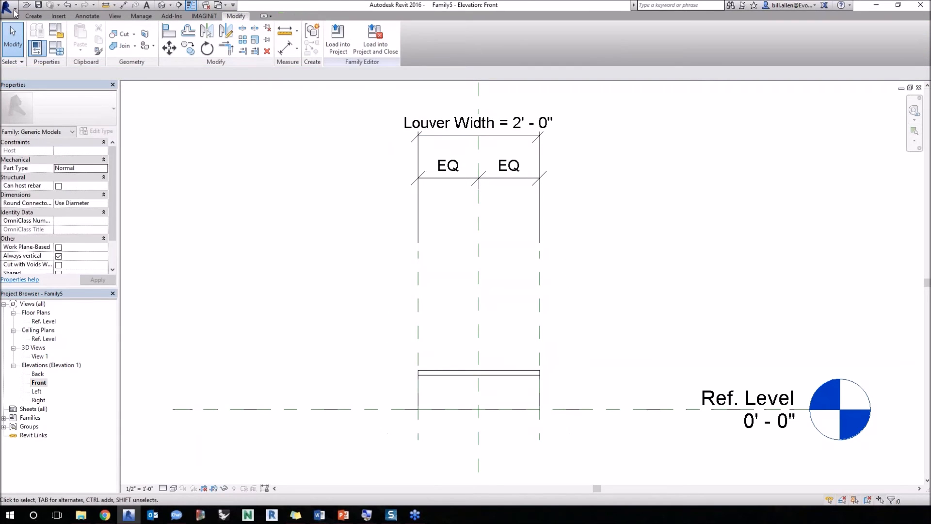
# Step: Save the family to the Desktop as Louver.rfa, replacing the existing file
pyautogui.click(10, 8)
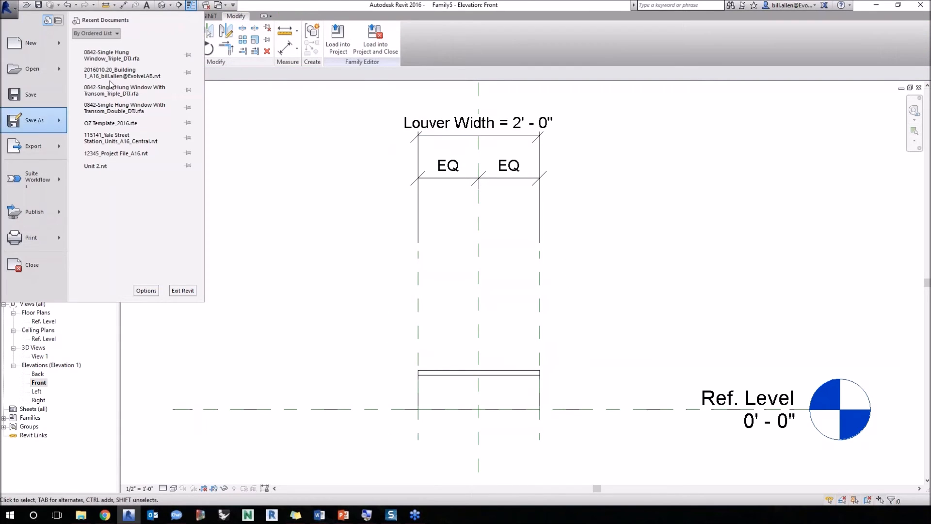
pyautogui.moveTo(34, 120)
pyautogui.click(97, 81)
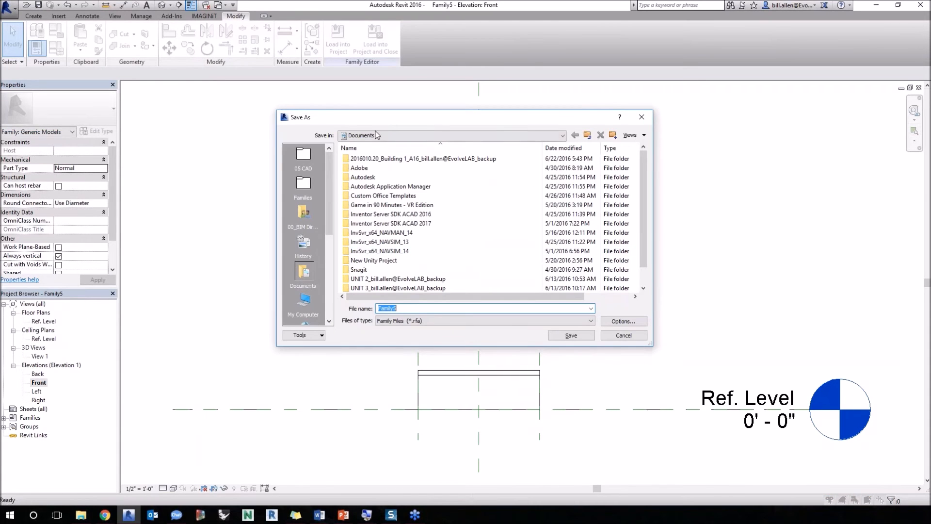
pyautogui.click(376, 134)
pyautogui.click(363, 145)
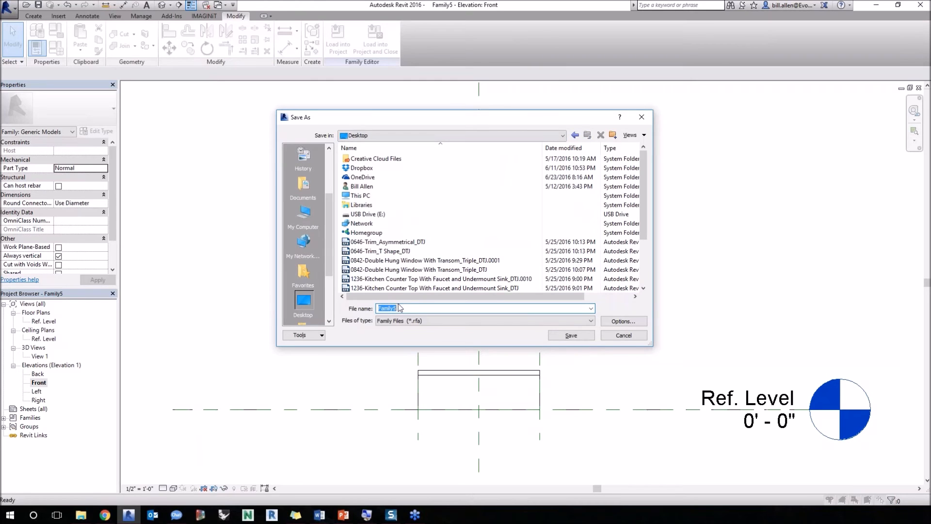
pyautogui.write('Louver.rfa')
pyautogui.press('Return')
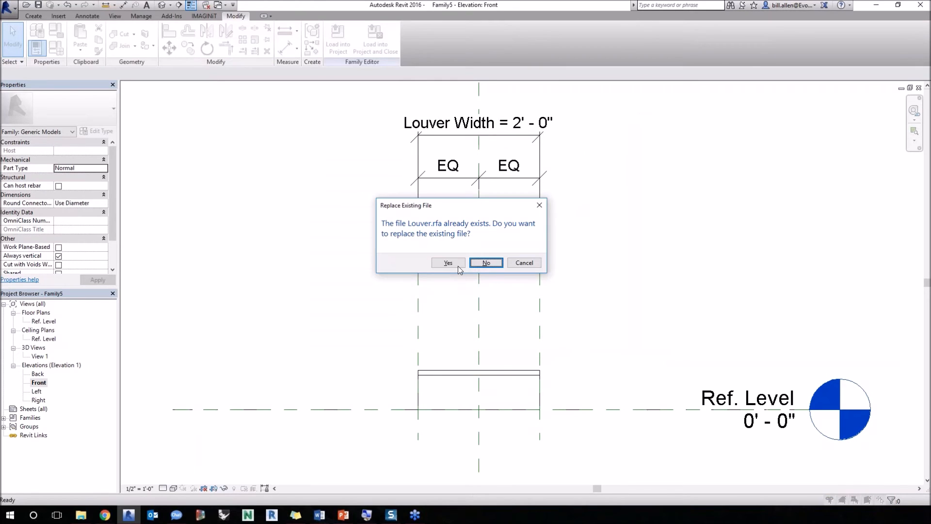
pyautogui.click(454, 266)
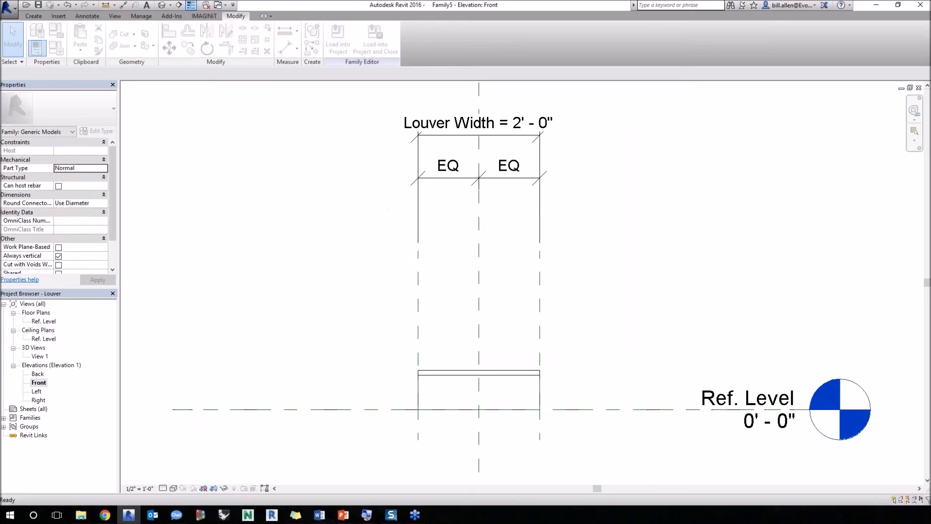
# Step: Load the louver family into Family4 and place one instance on the centre reference plane at the wall opening
pyautogui.click(569, 175)
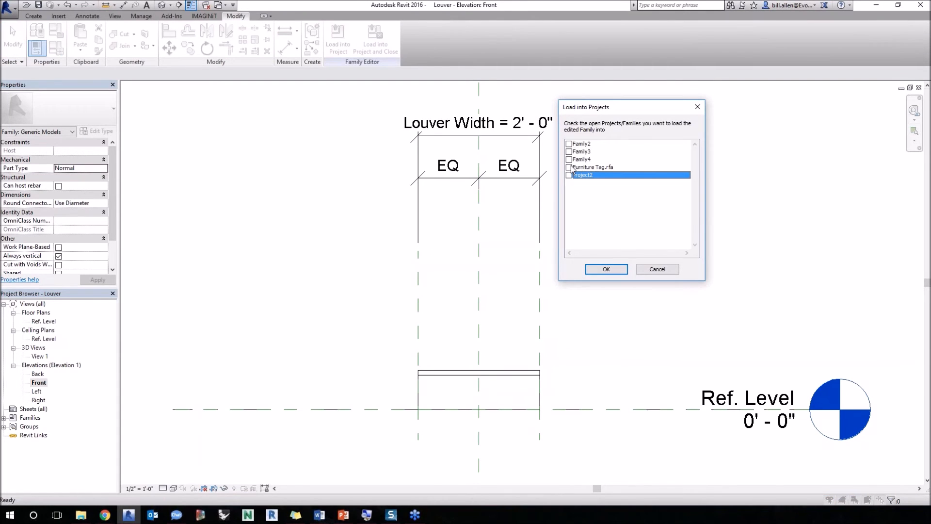
pyautogui.click(569, 159)
pyautogui.click(619, 271)
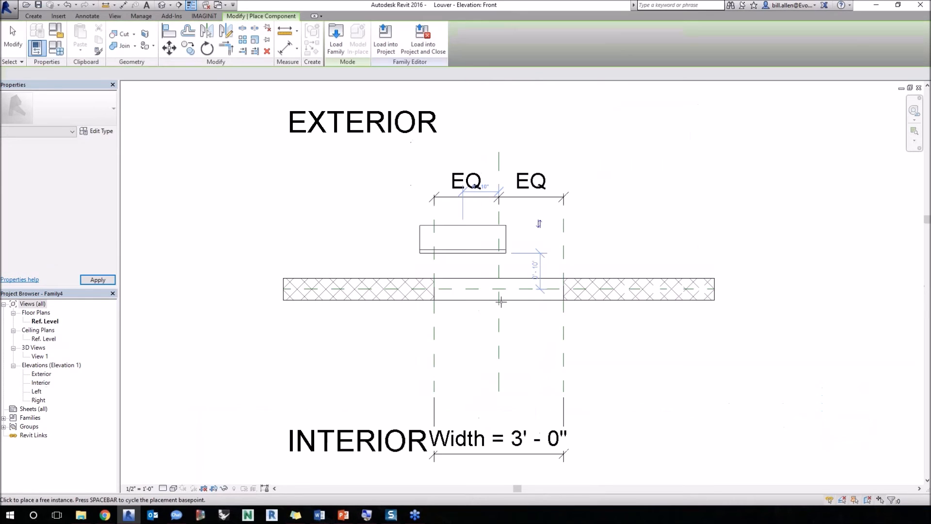
pyautogui.click(502, 301)
pyautogui.press('Escape')
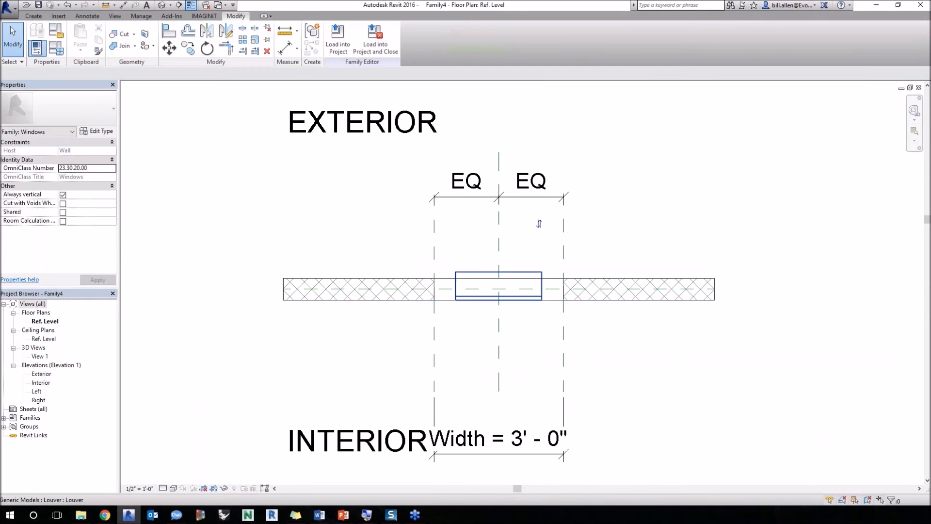
# Step: Shift the placed louver slightly towards the interior so it sits centred across the wall thickness
pyautogui.click(475, 272)
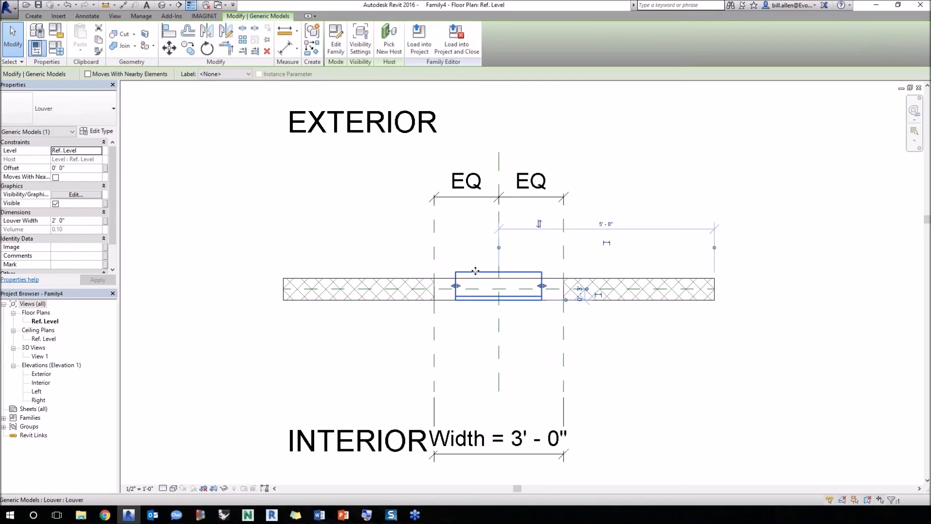
pyautogui.moveTo(475, 272); pyautogui.dragTo(473, 271)
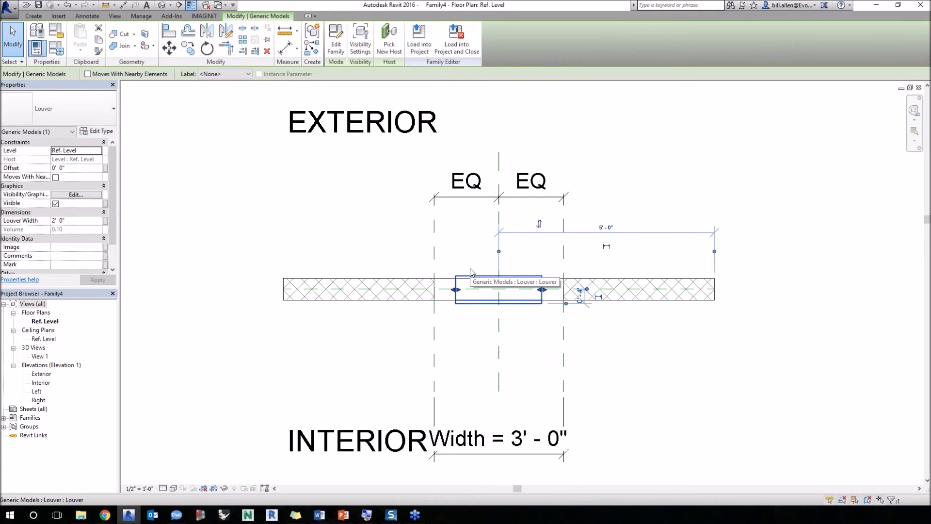
# Step: In the Exterior elevation, align the louver's base with the sill reference plane of the opening and lock it
pyautogui.click(44, 374)
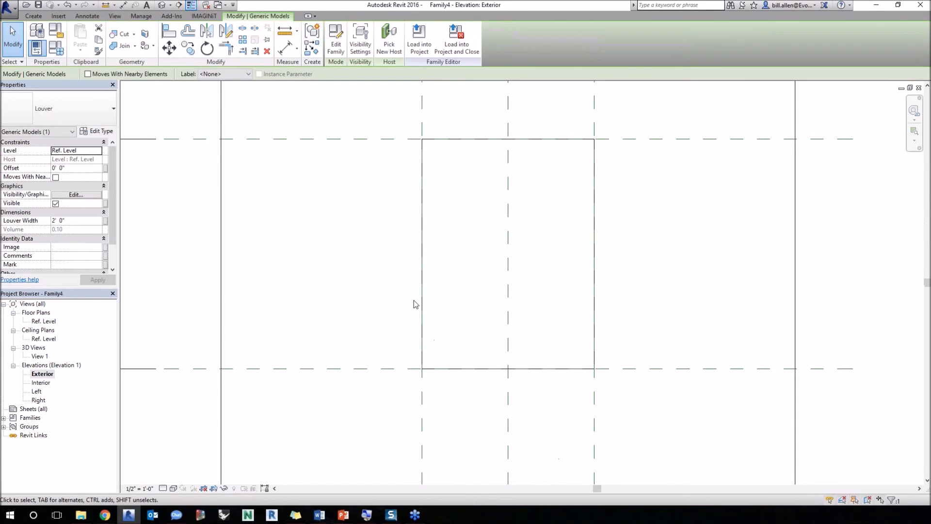
pyautogui.scroll(-4, 414, 304)
pyautogui.scroll(4, 430, 344)
pyautogui.press('a')
pyautogui.press('l')
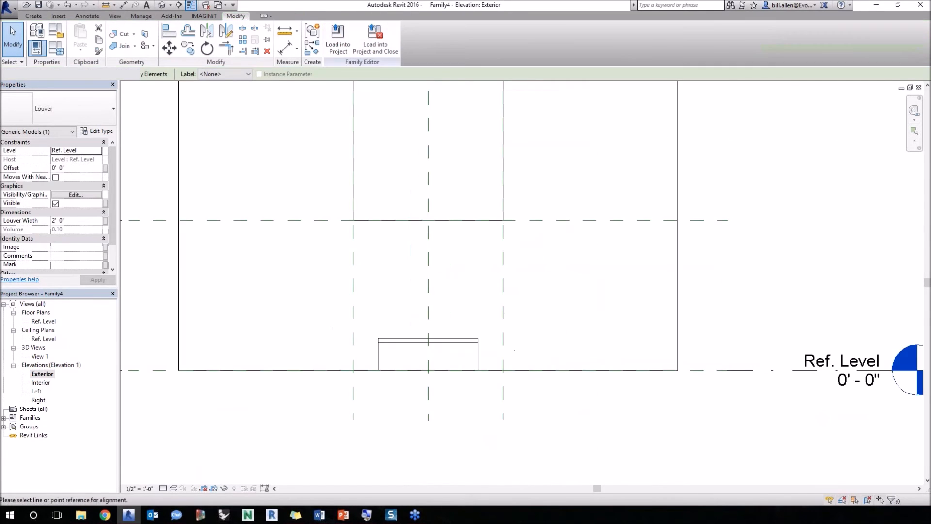
pyautogui.click(446, 220)
pyautogui.press('Tab')
pyautogui.click(444, 371)
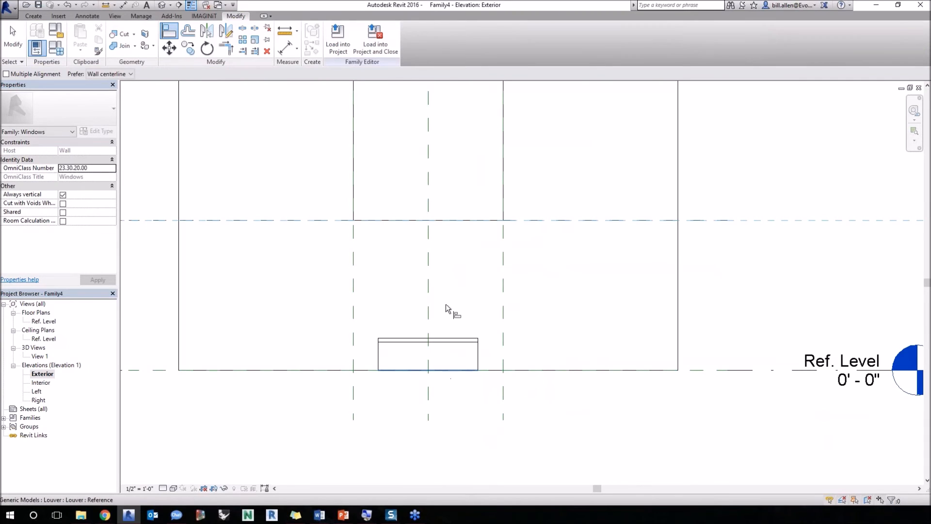
pyautogui.click(446, 303)
pyautogui.press('Escape')
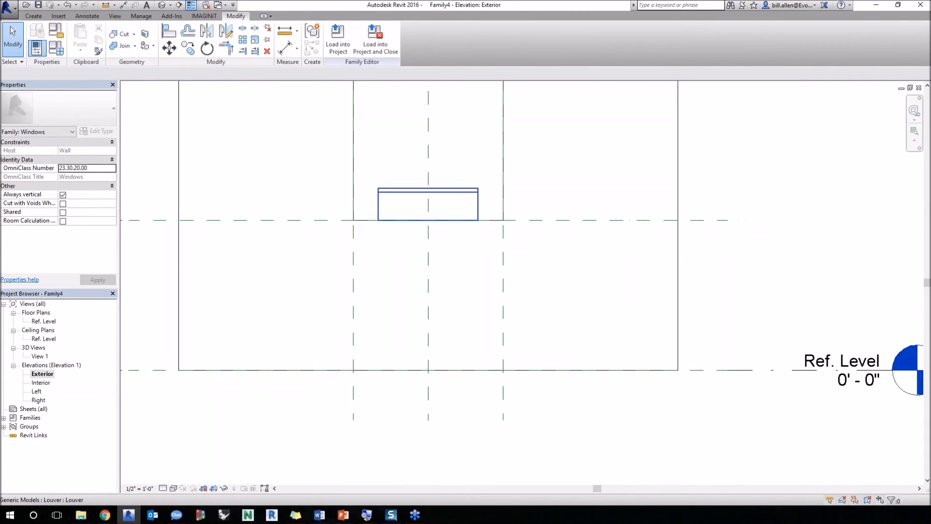
# Step: Associate the louver's Louver Width parameter with the window family's Width parameter
pyautogui.click(410, 197)
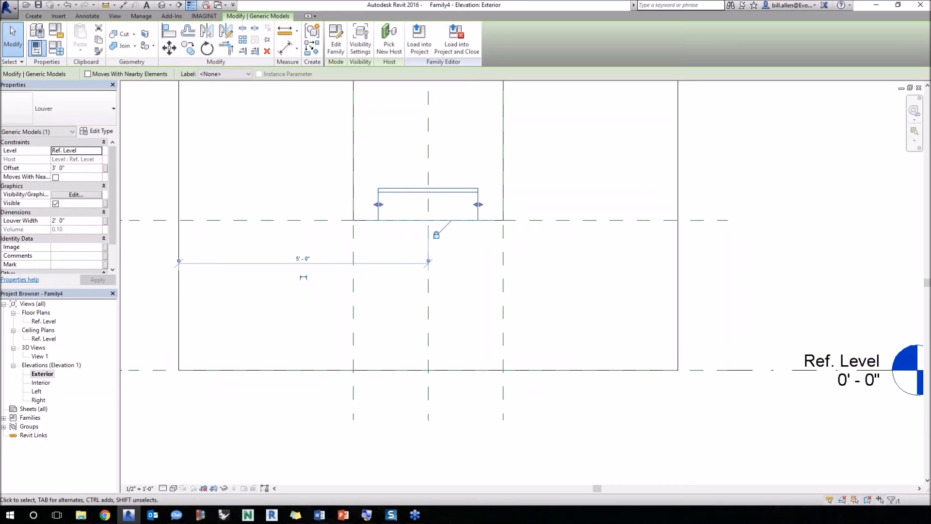
pyautogui.moveTo(388, 225); pyautogui.dragTo(390, 262, button='middle')
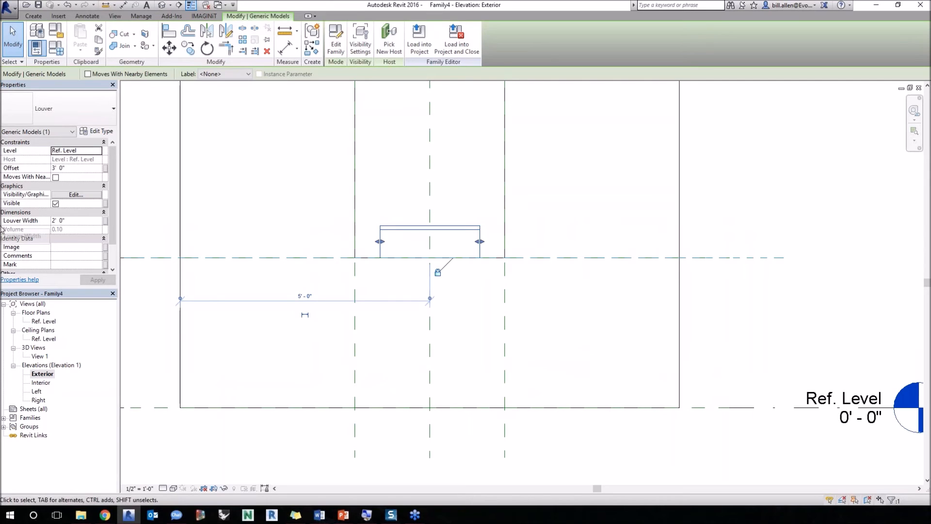
pyautogui.click(106, 220)
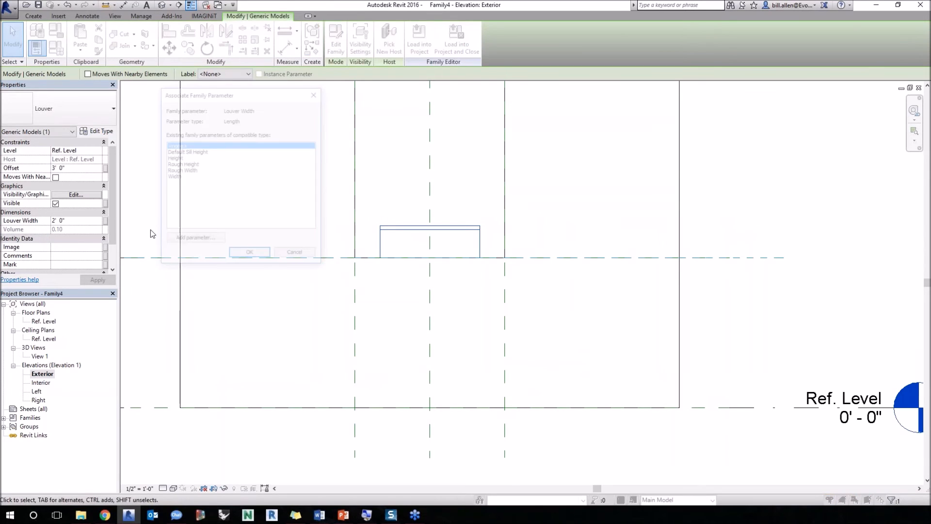
pyautogui.click(177, 176)
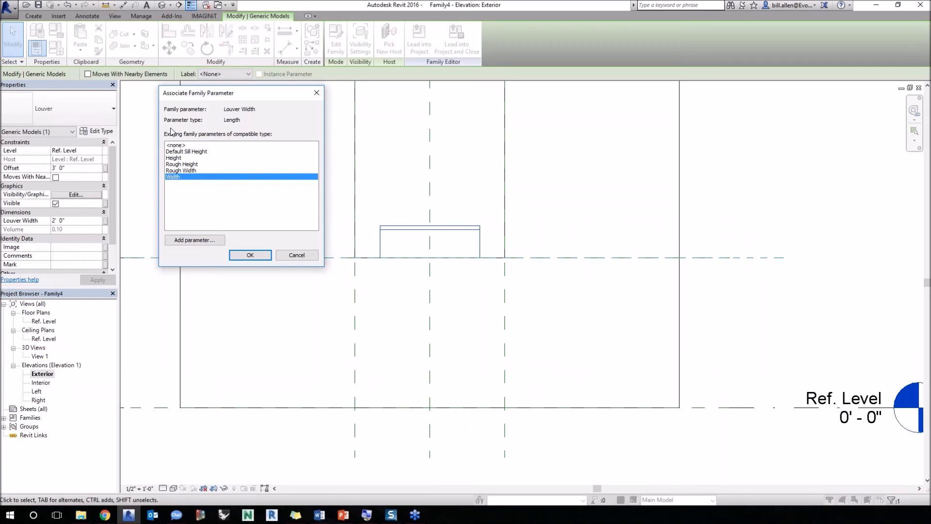
pyautogui.click(250, 255)
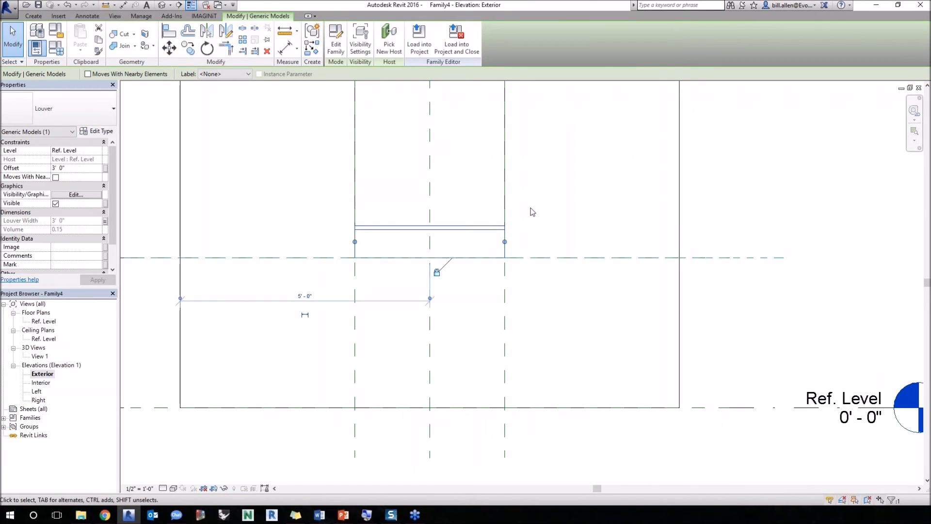
# Step: Align the louver's centre to the window's vertical centre reference plane and lock the alignment
pyautogui.press('Escape')
pyautogui.press('a')
pyautogui.press('l')
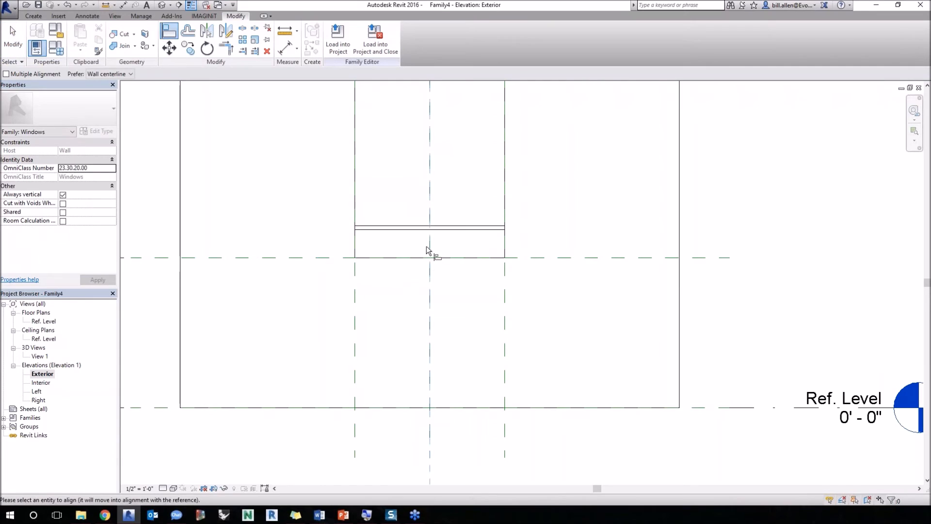
pyautogui.click(427, 247)
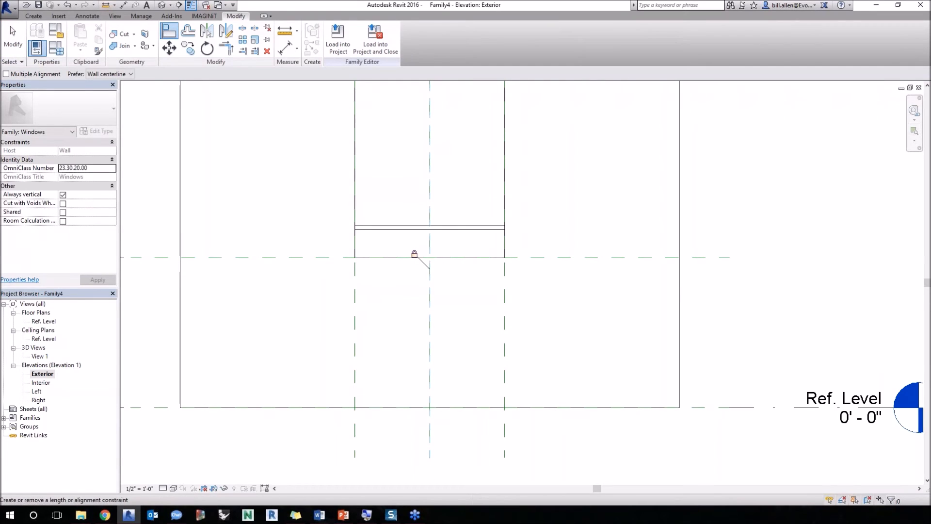
pyautogui.press('Escape')
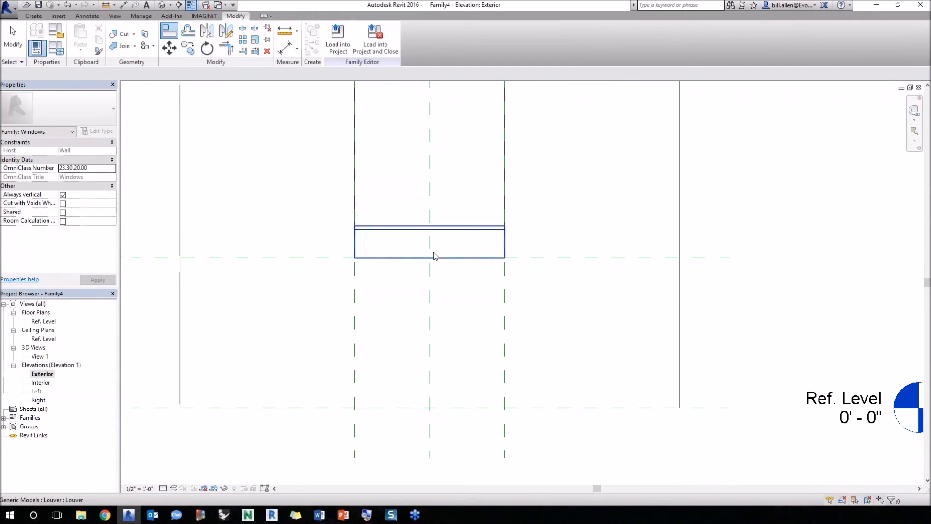
pyautogui.click(433, 252)
pyautogui.moveTo(434, 252); pyautogui.dragTo(420, 294, button='middle')
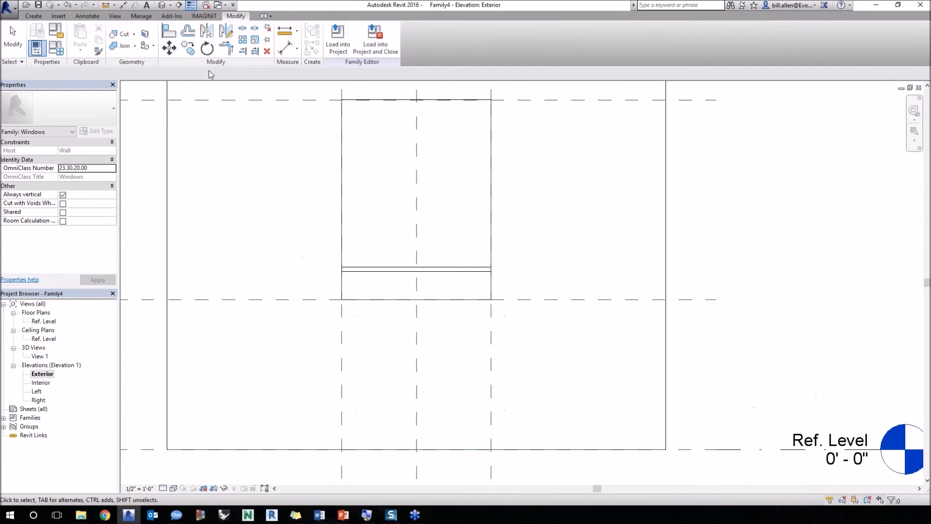
# Step: In the Right elevation, array the louver upward as a grouped array of 15 items spaced about 4" apart
pyautogui.click(243, 42)
pyautogui.click(39, 400)
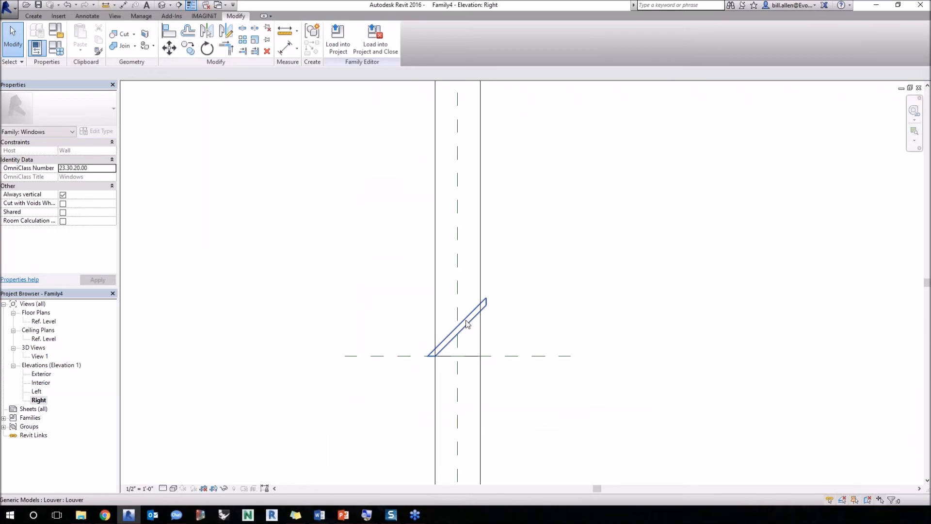
pyautogui.click(481, 314)
pyautogui.press('Escape')
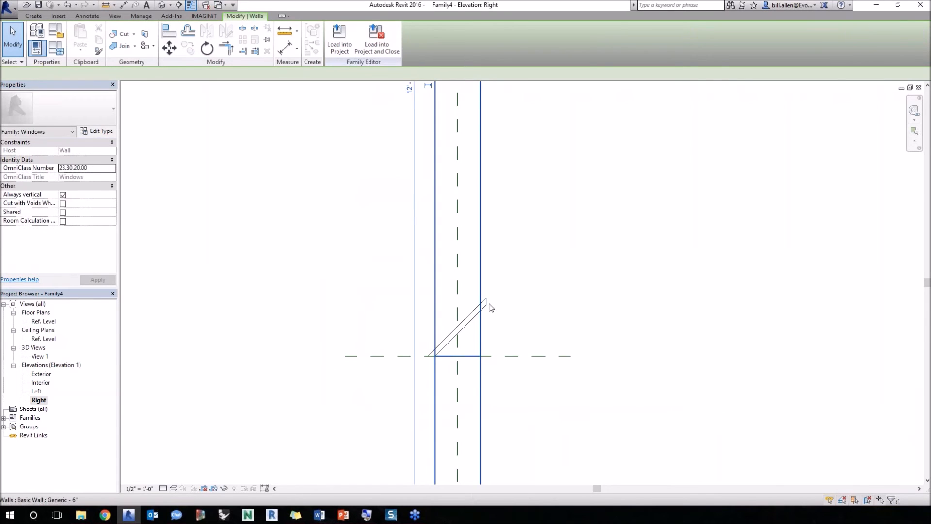
pyautogui.click(485, 303)
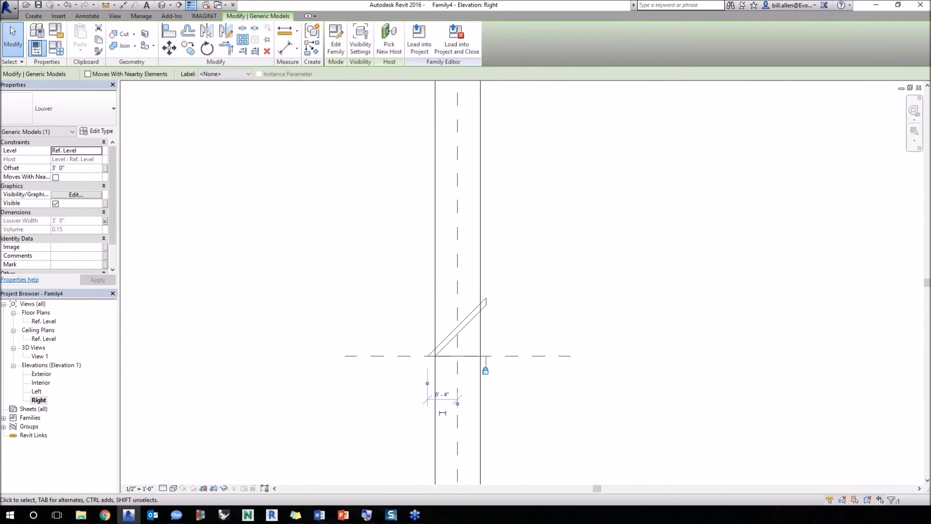
pyautogui.press('a')
pyautogui.press('r')
pyautogui.click(457, 356)
pyautogui.click(458, 325)
pyautogui.write('15')
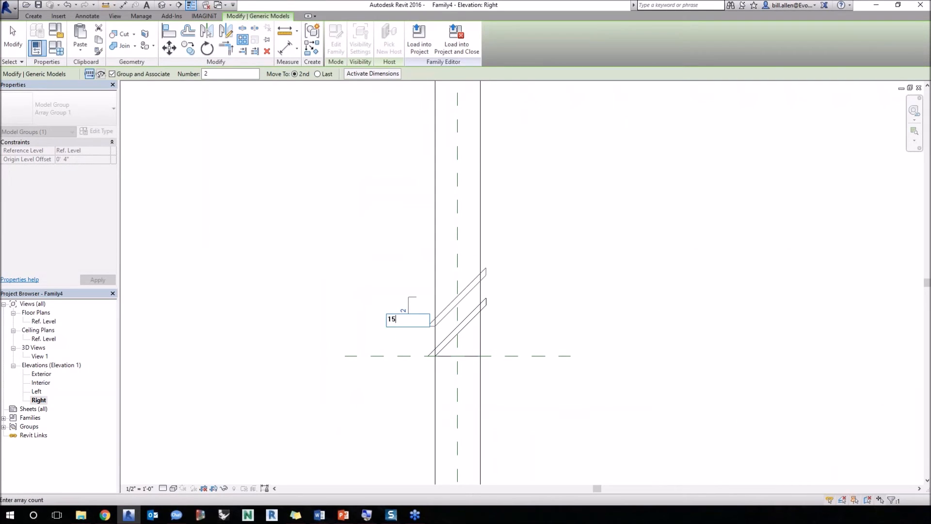
pyautogui.press('Return')
pyautogui.scroll(-2, 492, 260)
pyautogui.click(367, 296)
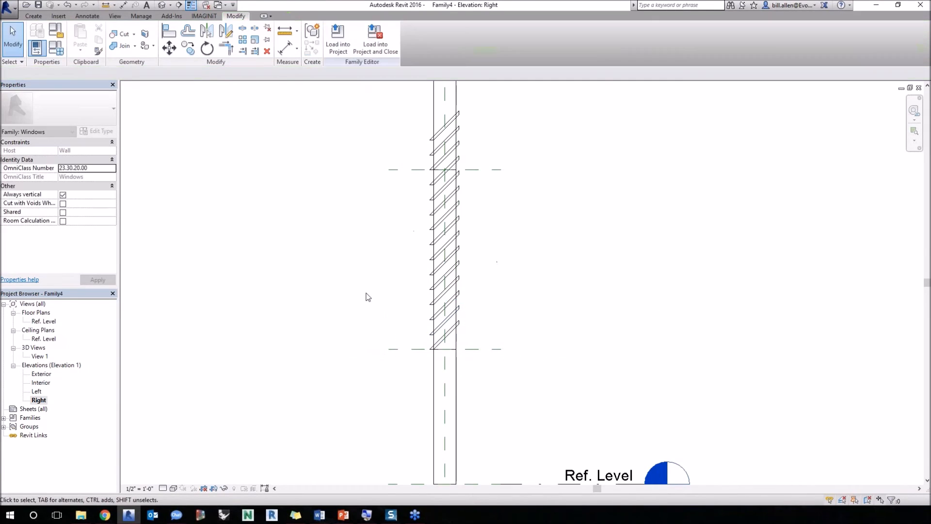
# Step: In the Exterior elevation, flex the louvered window by setting its Width to 4' 0"
pyautogui.doubleClick(41, 374)
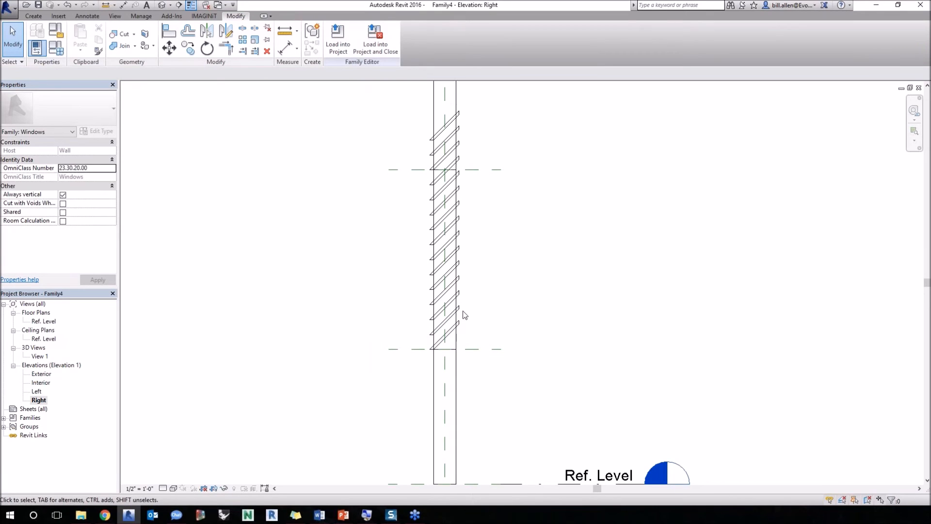
pyautogui.click(55, 48)
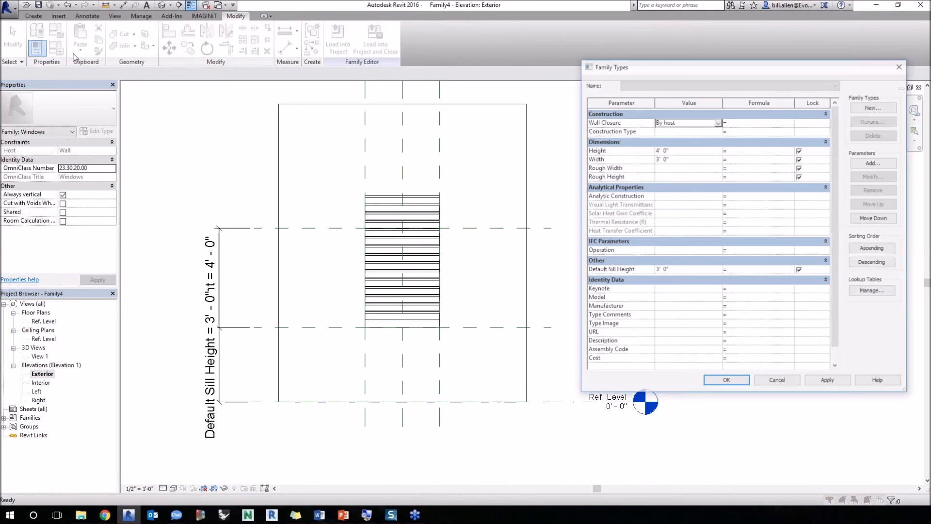
pyautogui.click(677, 159)
pyautogui.write('4')
pyautogui.click(728, 350)
pyautogui.click(828, 381)
pyautogui.click(726, 381)
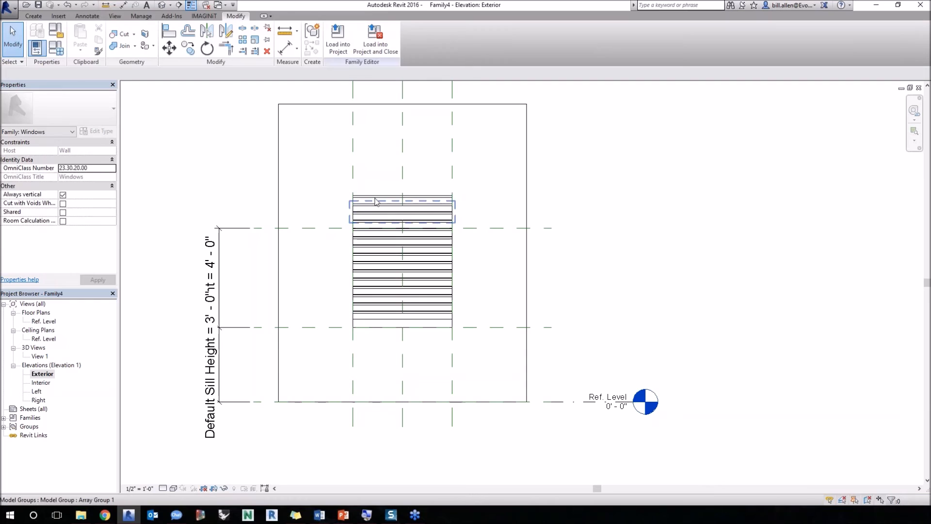
pyautogui.click(381, 202)
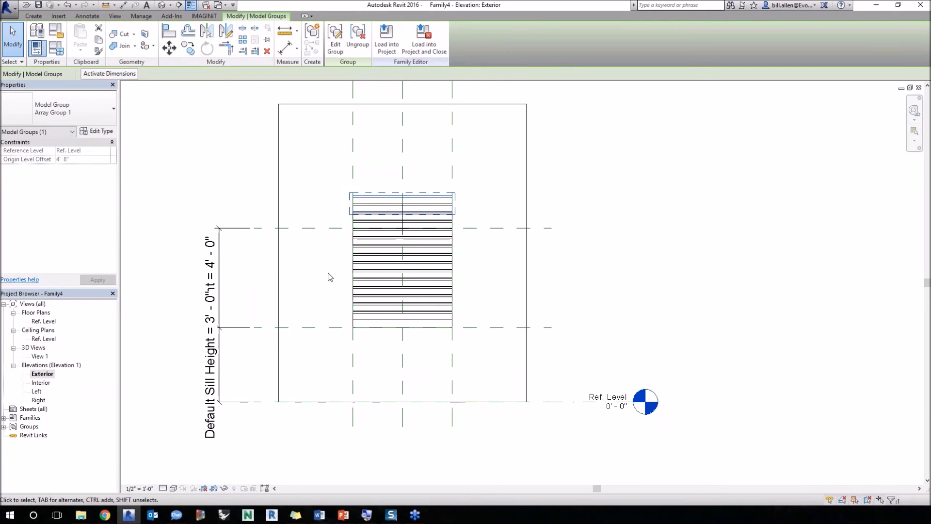
pyautogui.click(233, 156)
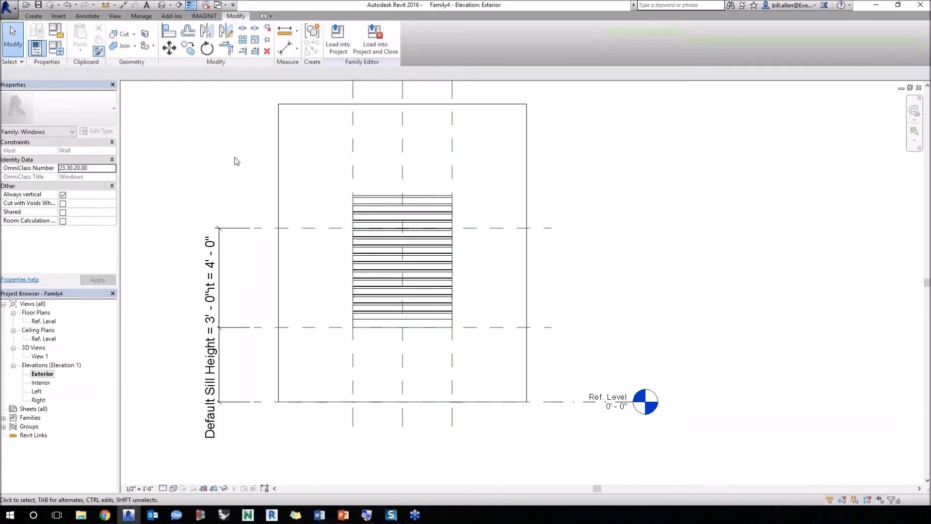
pyautogui.click(56, 47)
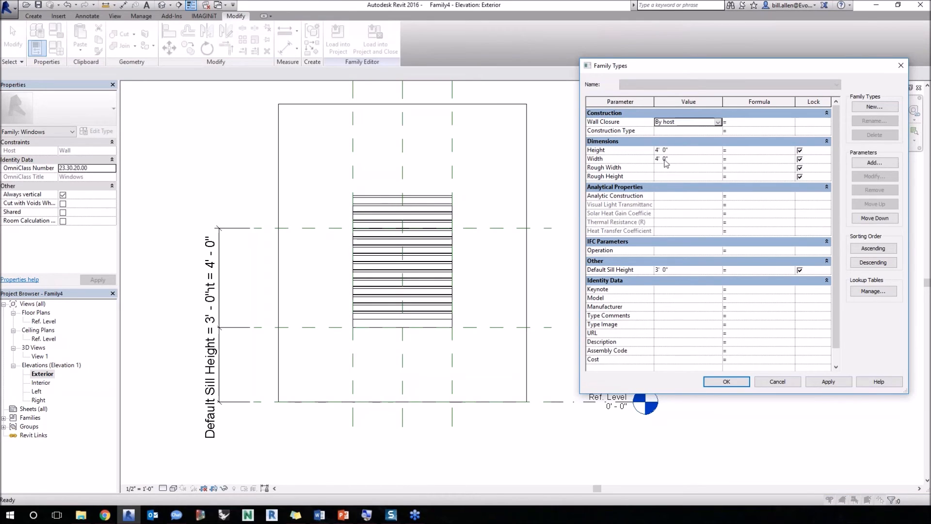
pyautogui.click(726, 382)
# Step: Label the louver array's count with a new instance parameter named Louver Count
pyautogui.click(360, 199)
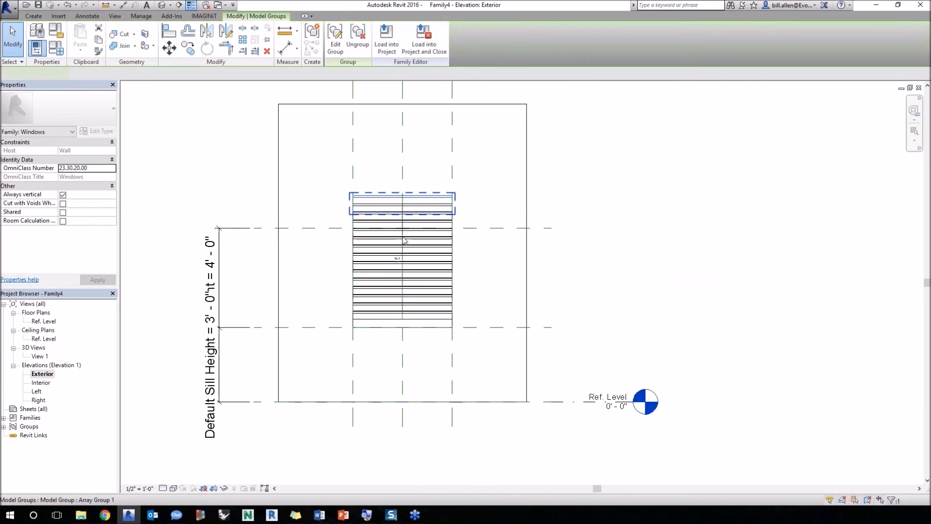
pyautogui.scroll(5, 412, 213)
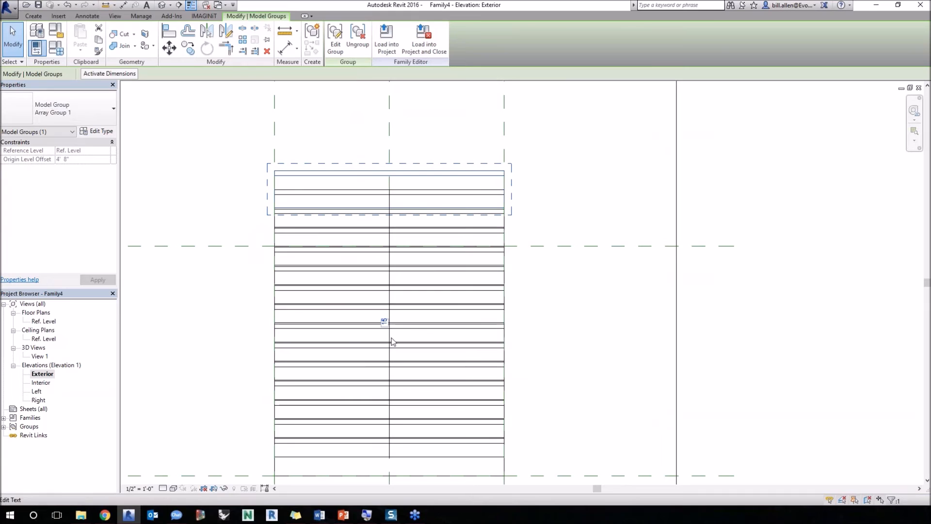
pyautogui.press('Tab')
pyautogui.press('Tab')
pyautogui.press('Tab')
pyautogui.press('Tab')
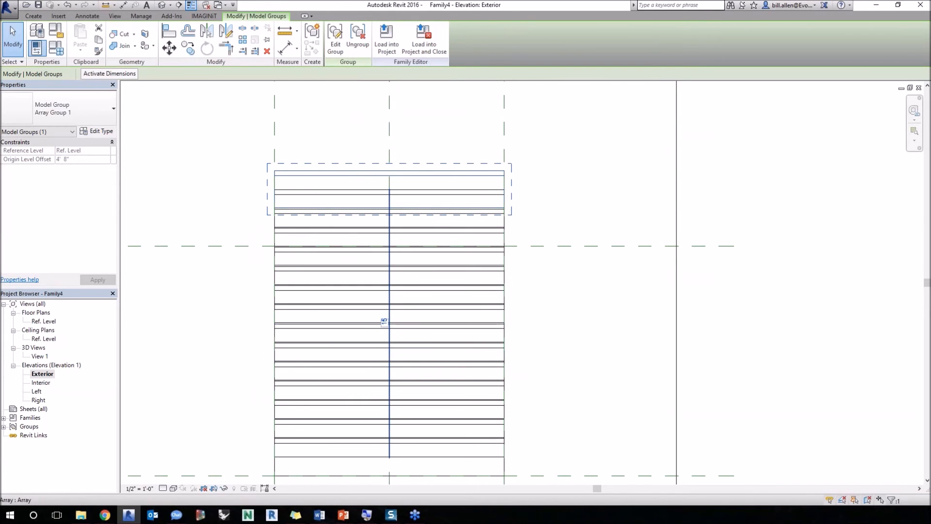
pyautogui.click(389, 307)
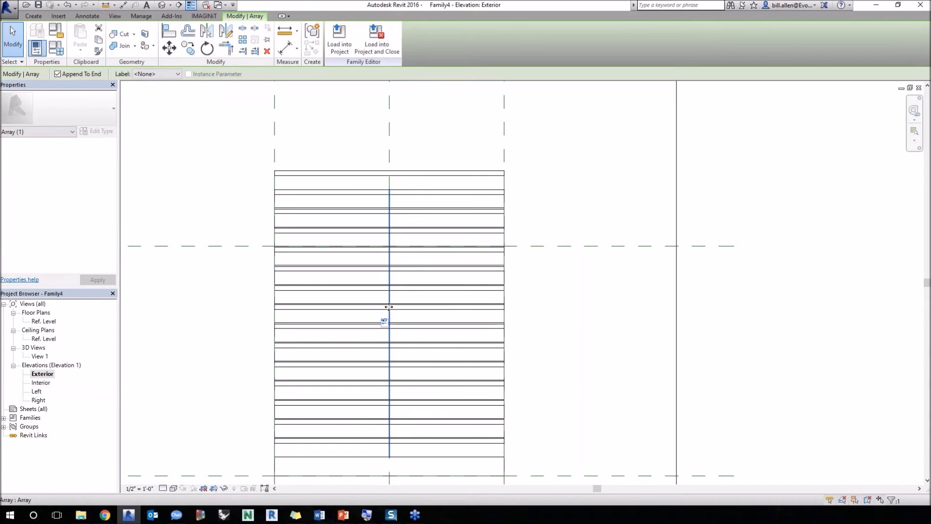
pyautogui.press('Escape')
pyautogui.click(178, 74)
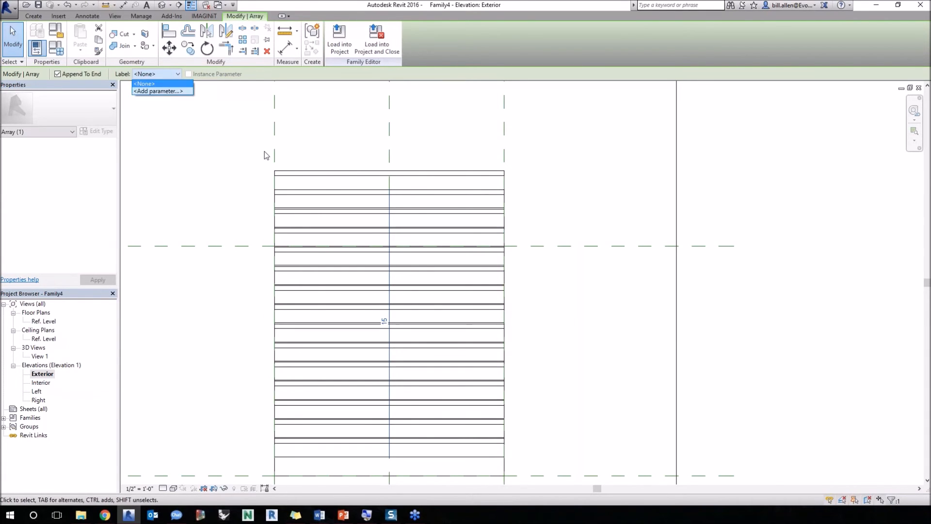
pyautogui.click(158, 91)
pyautogui.write('Louv')
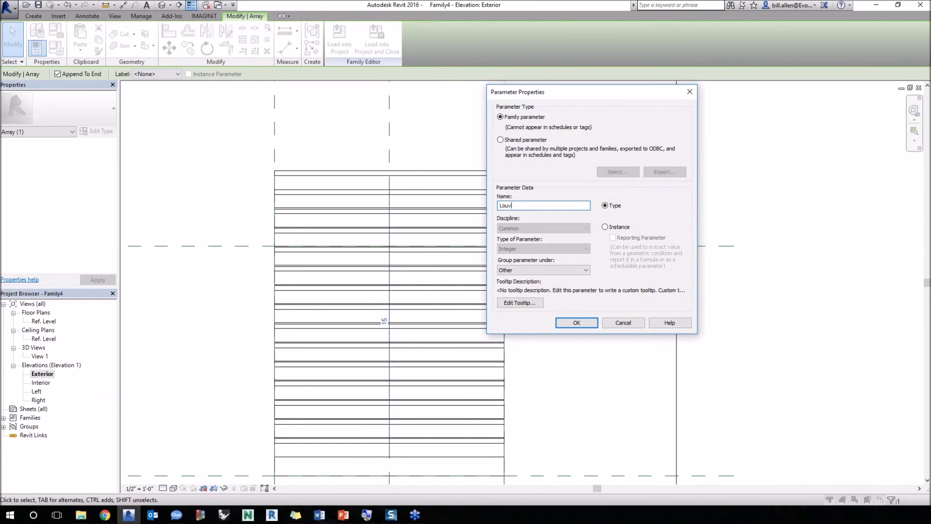
pyautogui.write('er Count')
pyautogui.click(612, 226)
pyautogui.click(585, 325)
pyautogui.click(56, 48)
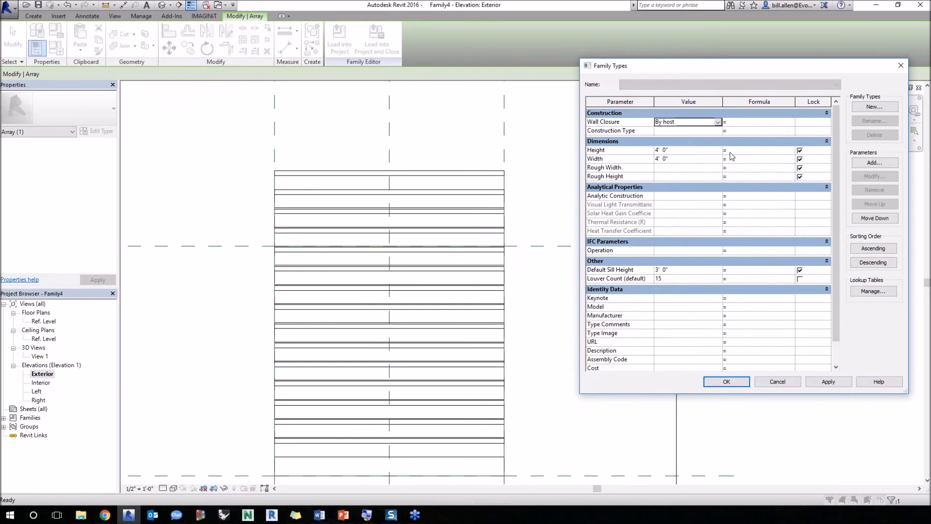
pyautogui.press('Escape')
pyautogui.press('Escape')
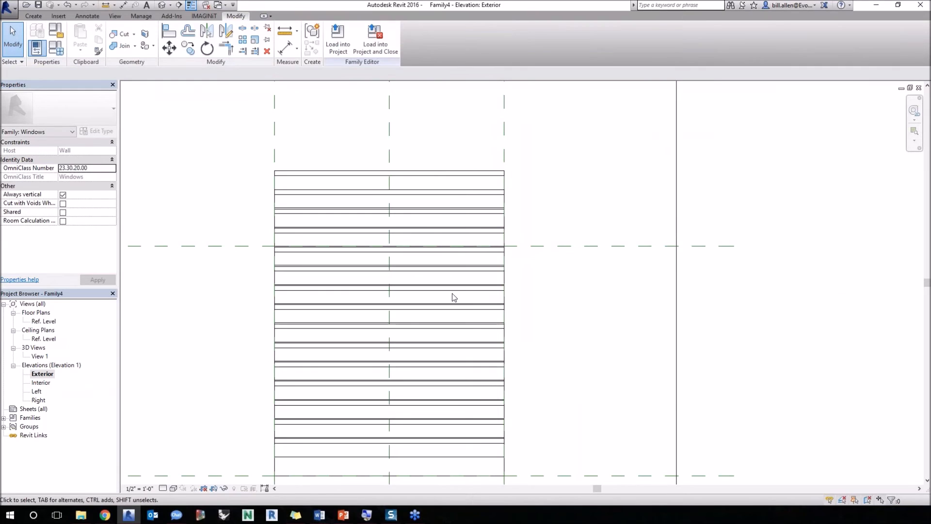
# Step: In the Right elevation, draw a horizontal reference plane at the lowest louver's upper tip, about 7 25/32" above the sill
pyautogui.hotkey('ctrl', 'Tab')
pyautogui.scroll(3, 448, 343)
pyautogui.click(299, 142)
pyautogui.click(33, 17)
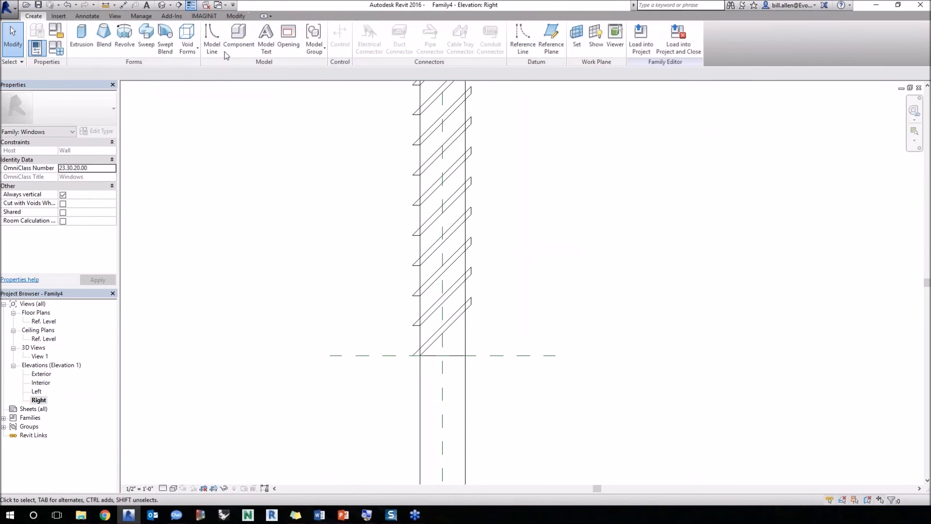
pyautogui.click(238, 41)
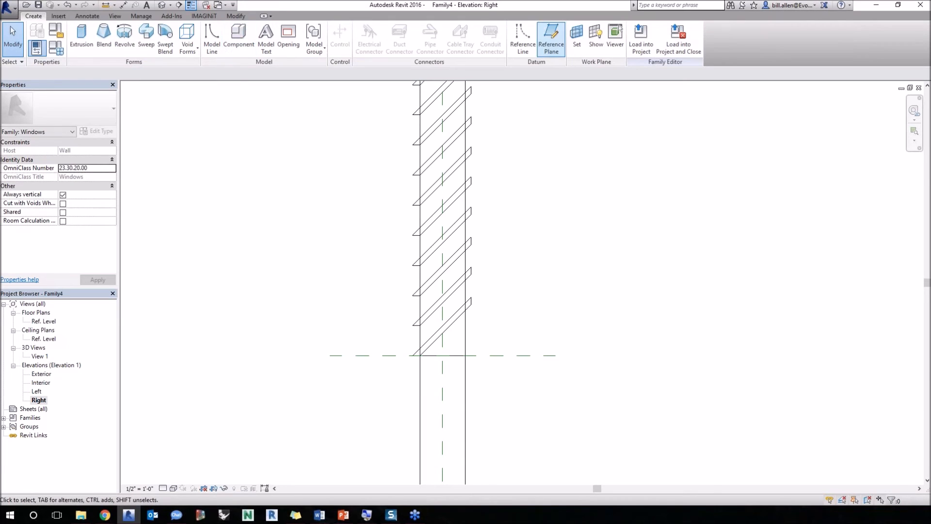
pyautogui.click(550, 39)
pyautogui.click(471, 297)
pyautogui.click(356, 297)
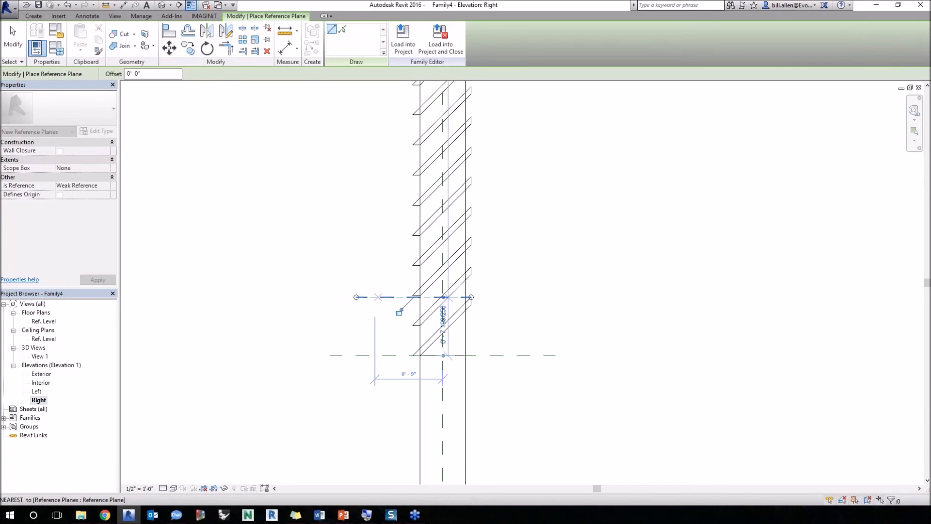
pyautogui.press('Escape')
pyautogui.press('Escape')
# Step: Dimension the new reference plane from the sill reference plane and delete that dimension
pyautogui.press('i')
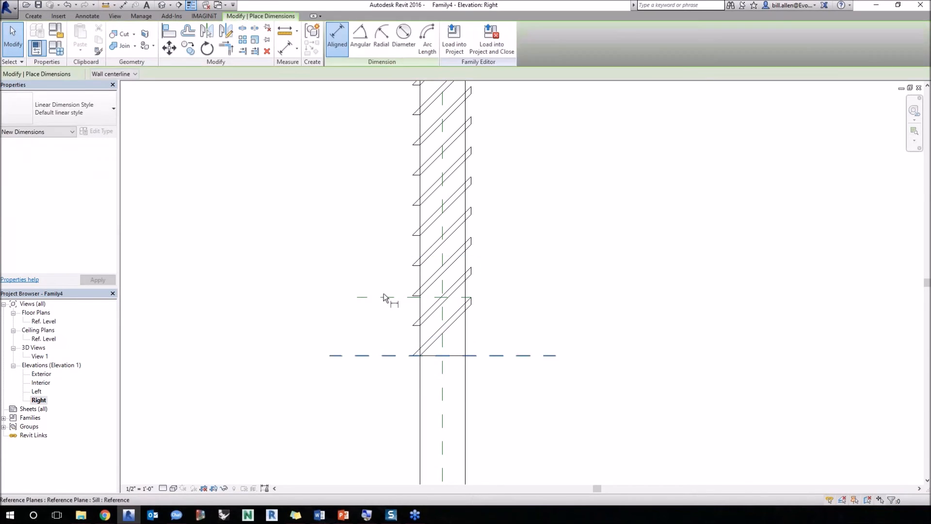
pyautogui.click(383, 294)
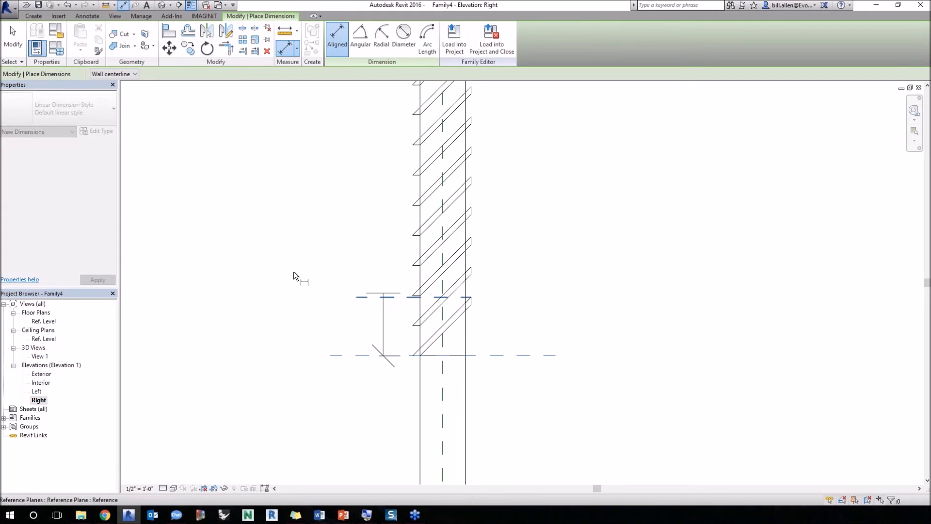
pyautogui.click(294, 272)
pyautogui.press('Escape')
pyautogui.press('Escape')
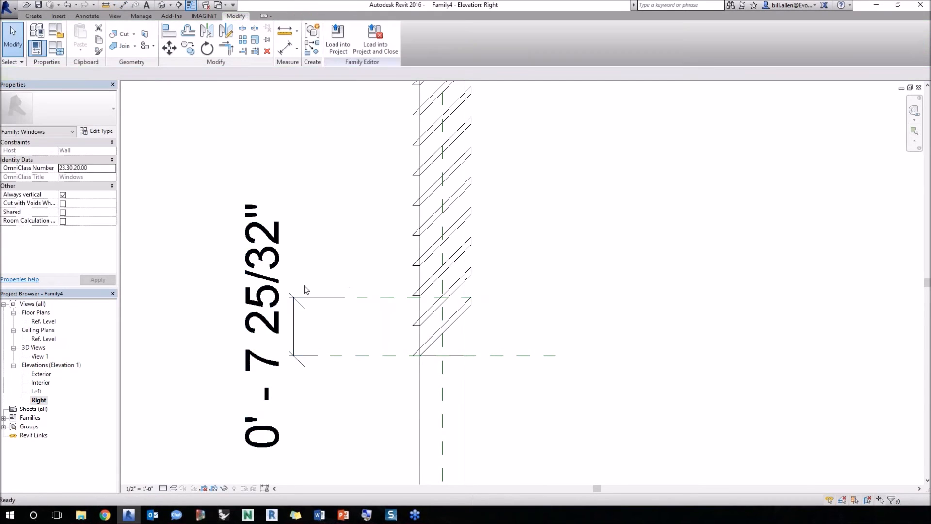
pyautogui.click(301, 305)
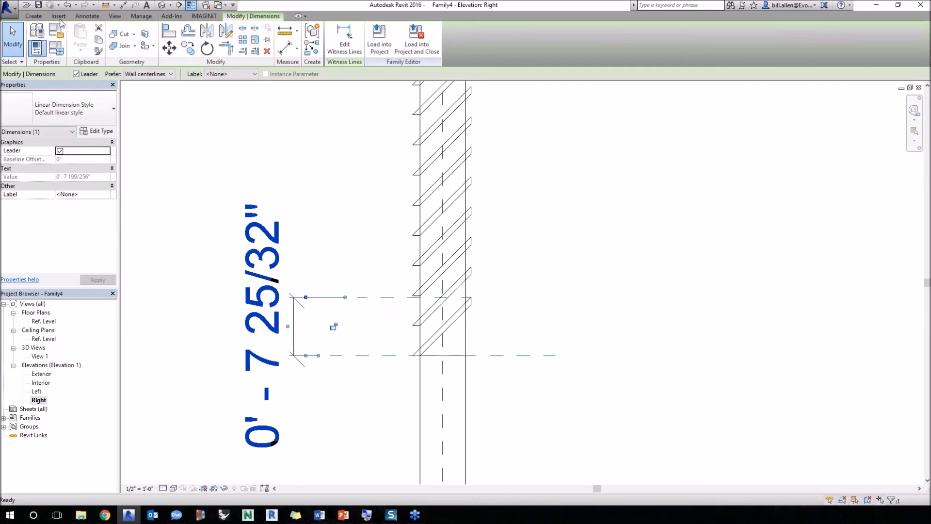
pyautogui.press('Delete')
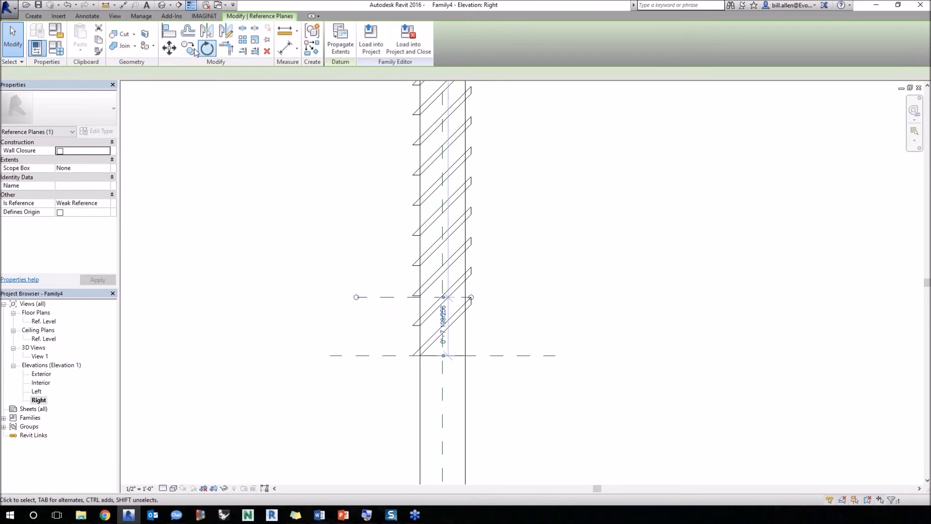
# Step: Copy the reference plane 4" up to the next louver's tip and dimension the spacing between the two planes
pyautogui.click(195, 50)
pyautogui.click(470, 297)
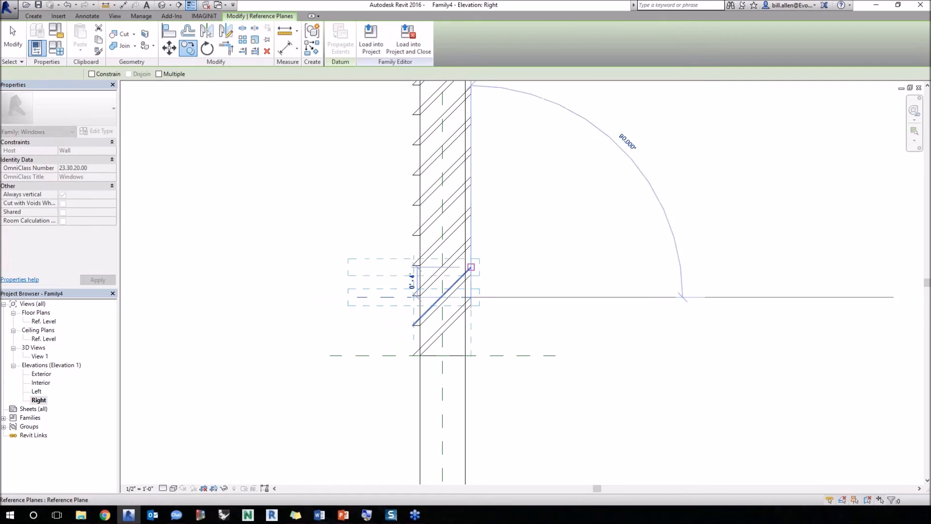
pyautogui.click(485, 267)
pyautogui.press('d')
pyautogui.press('i')
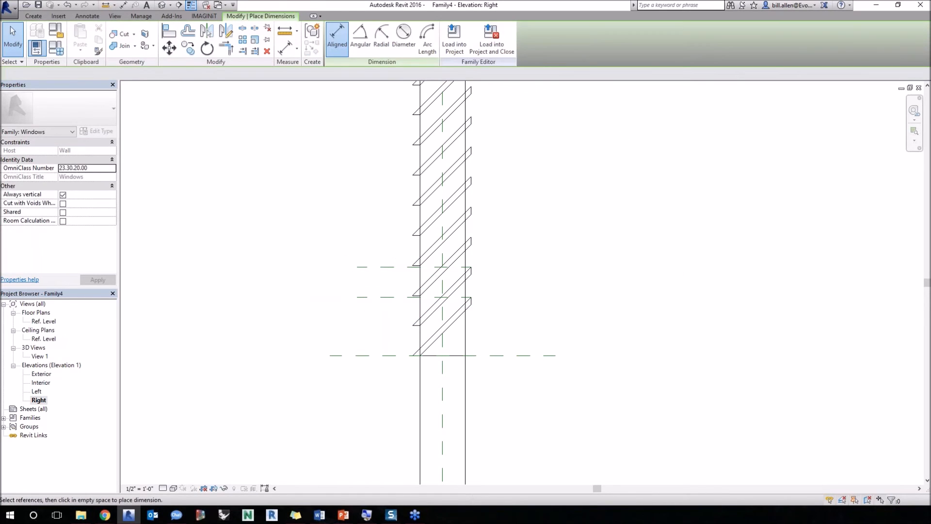
pyautogui.click(291, 249)
pyautogui.press('Escape')
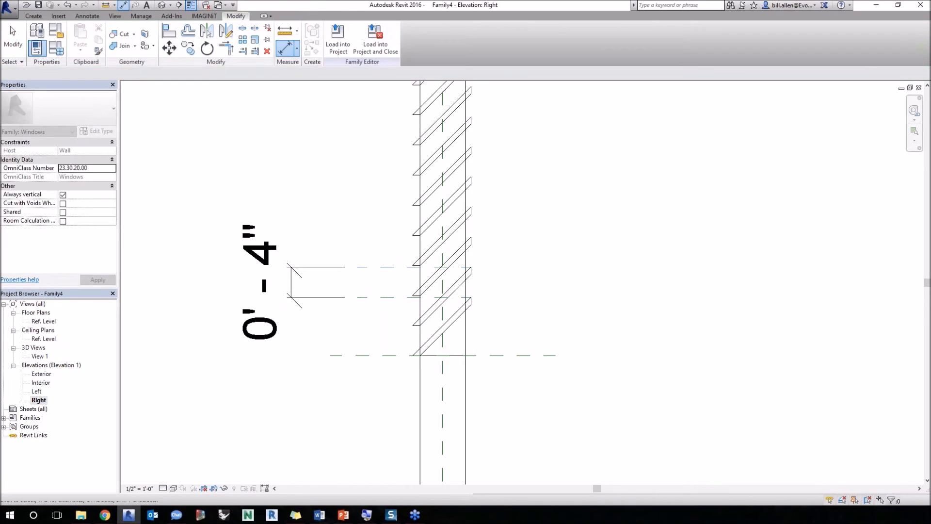
# Step: Label the louver spacing dimension with a new instance parameter named Louver Instance Height
pyautogui.click(291, 282)
pyautogui.click(228, 73)
pyautogui.click(225, 91)
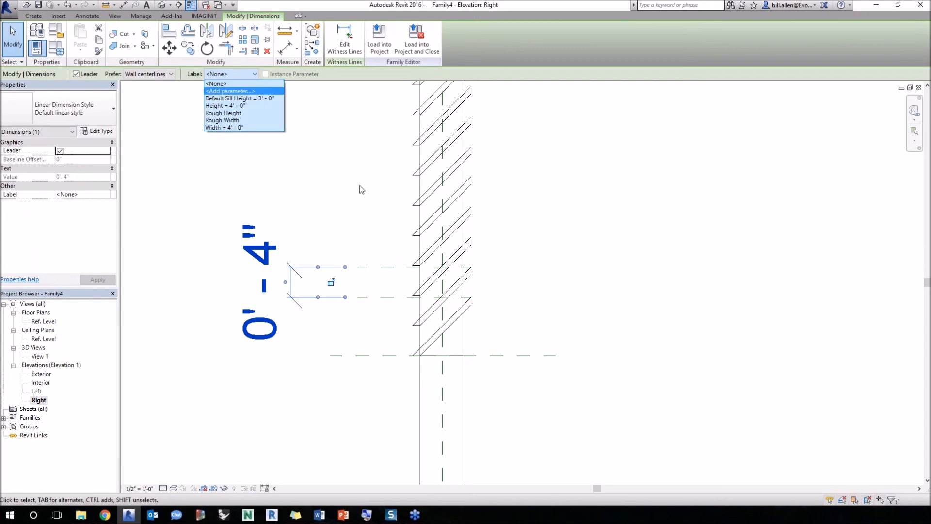
pyautogui.write('Louver Instance Height')
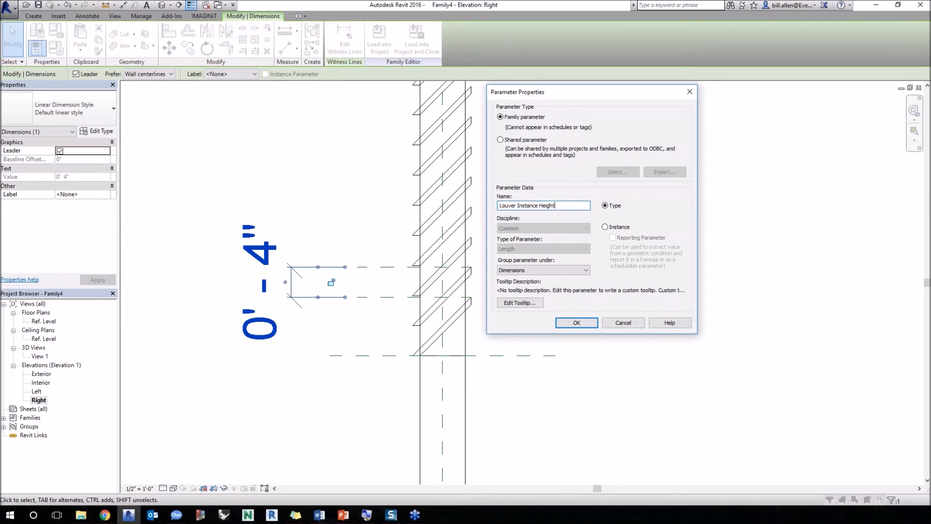
pyautogui.click(604, 226)
pyautogui.click(573, 325)
pyautogui.click(286, 136)
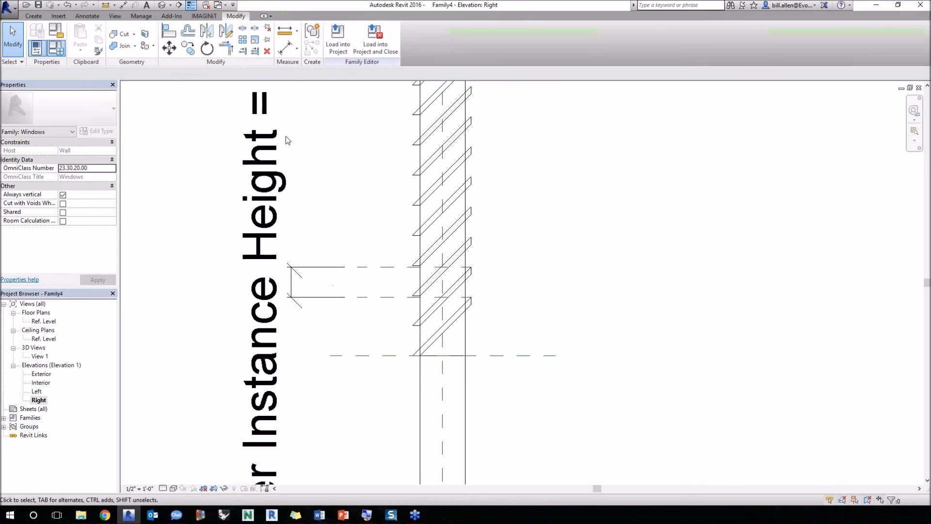
# Step: Drive the Louver Count parameter with the formula Height / Louver Instance Height
pyautogui.press('f')
pyautogui.press('t')
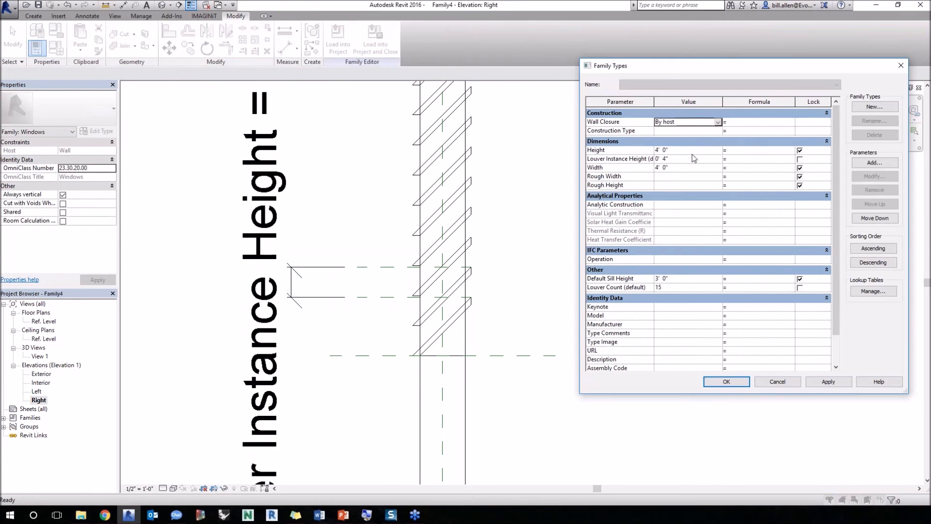
pyautogui.click(737, 287)
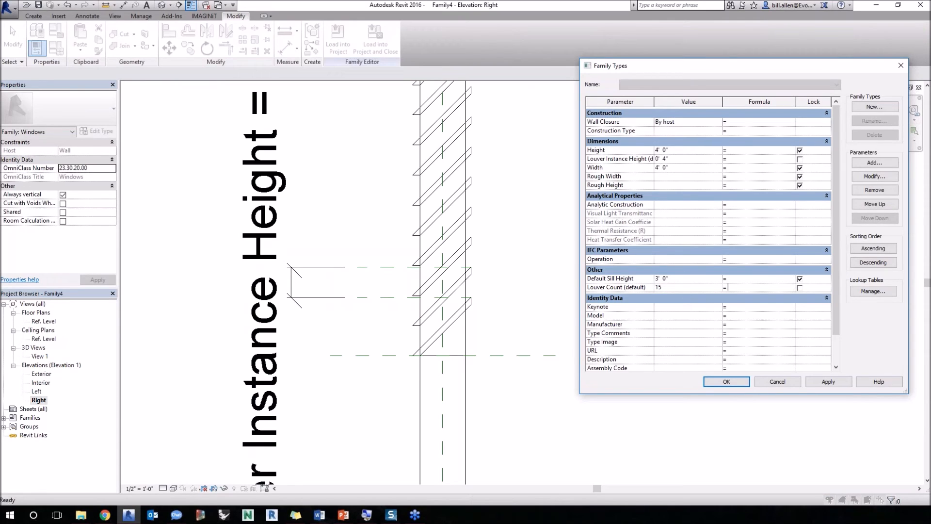
pyautogui.write('Height')
pyautogui.write('/Louver Ins')
pyautogui.write('tance Height')
pyautogui.press('Tab')
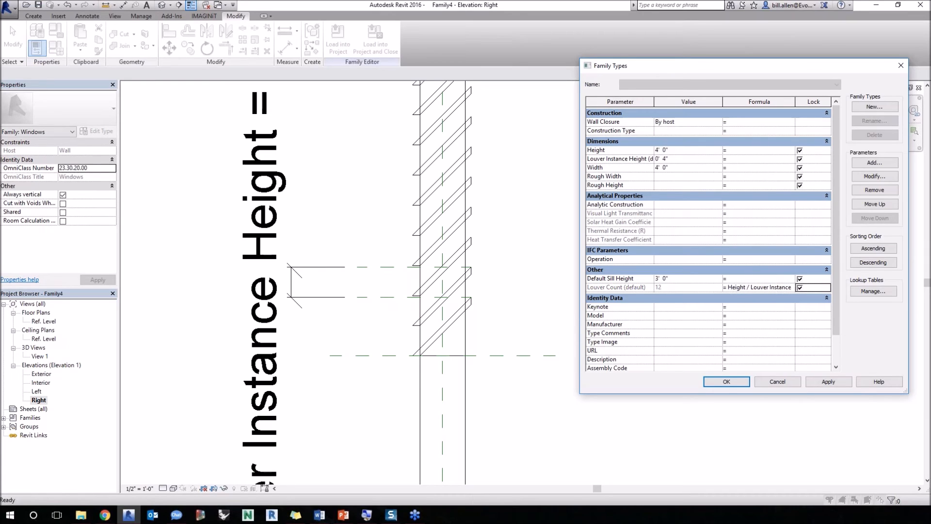
pyautogui.click(730, 381)
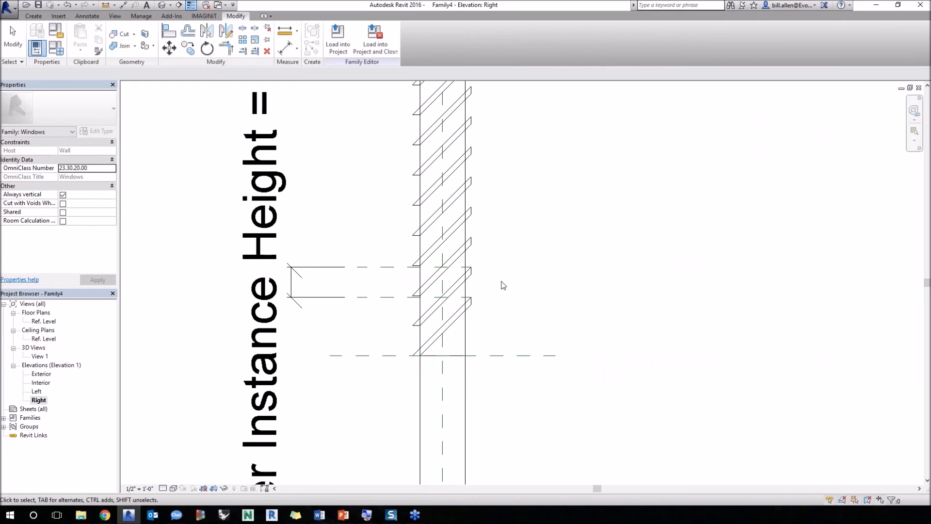
# Step: Change the Louver Count formula to Height / Louver Instance Height - 1
pyautogui.scroll(-5, 503, 286)
pyautogui.scroll(4, 465, 183)
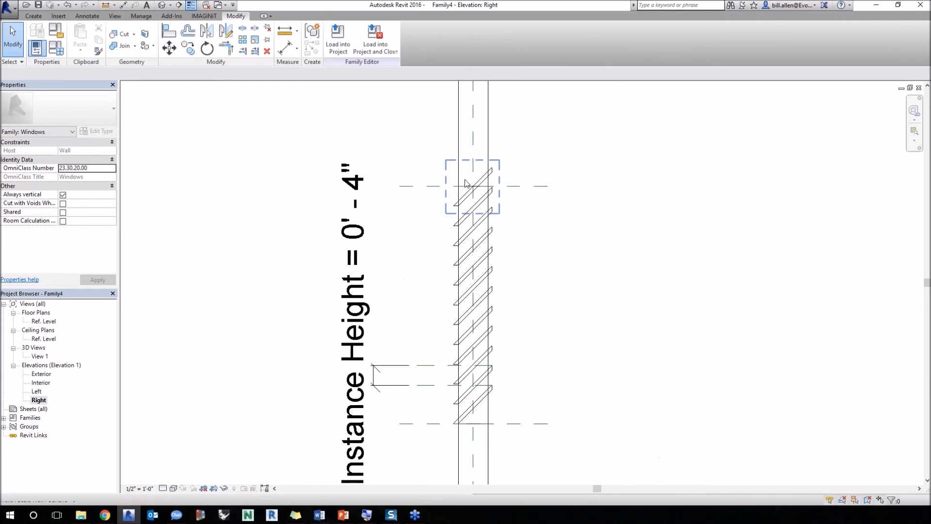
pyautogui.press('f')
pyautogui.press('t')
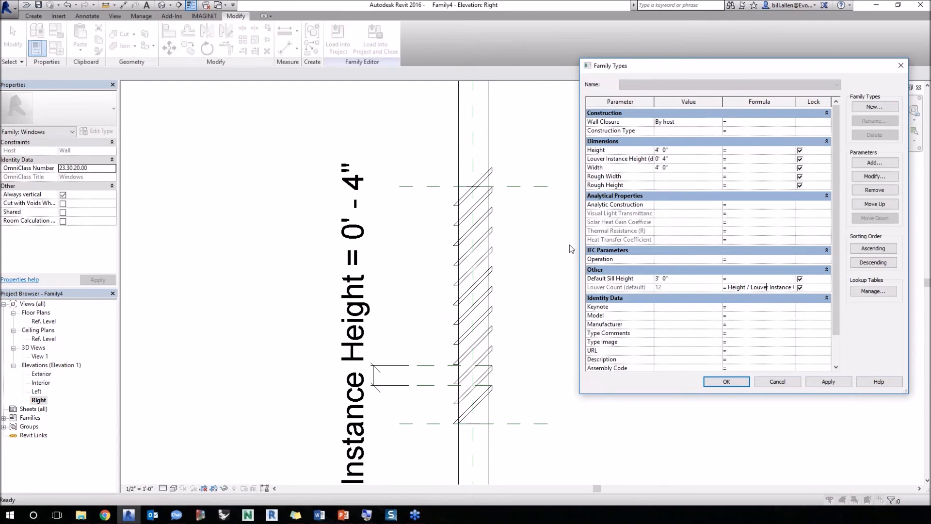
pyautogui.moveTo(580, 239); pyautogui.dragTo(382, 243)
pyautogui.click(738, 288)
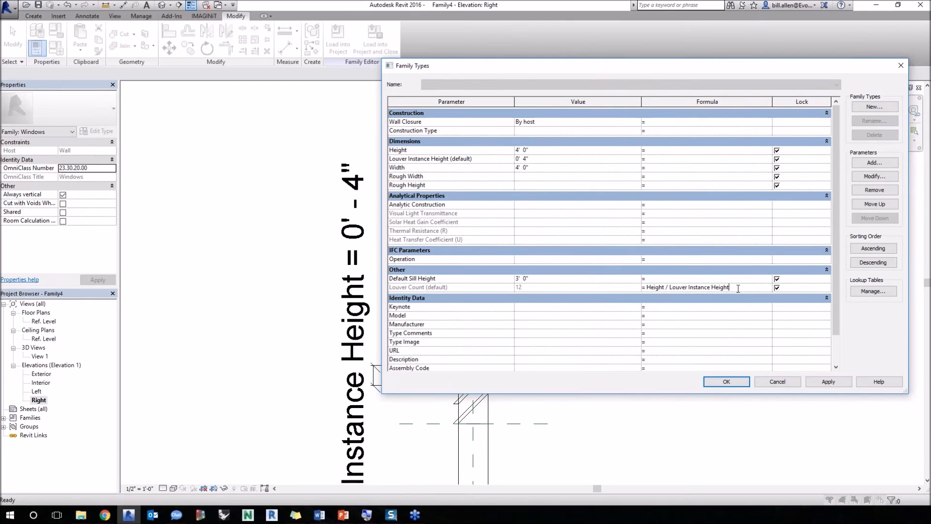
pyautogui.write('- 1')
pyautogui.press('Tab')
pyautogui.click(728, 382)
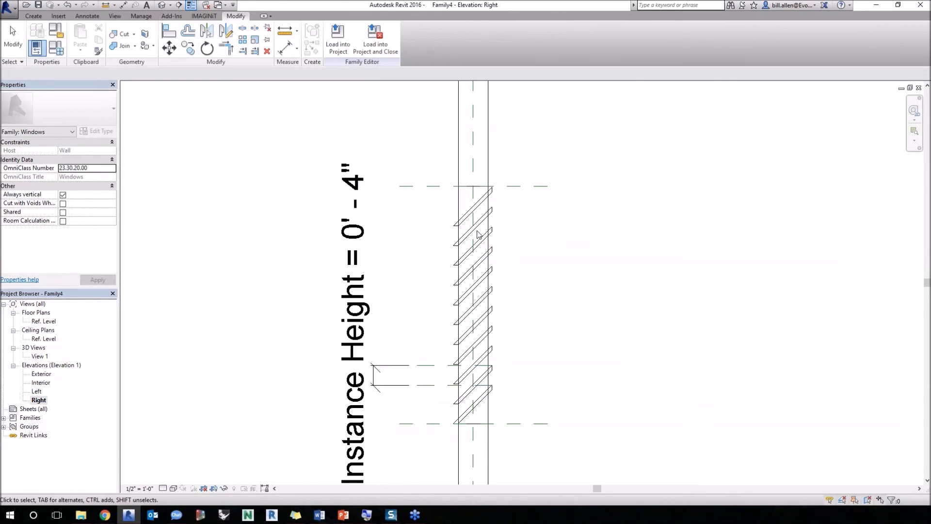
# Step: Flex the window family by setting its Height to 6' 0" and check the louvers in the Exterior elevation
pyautogui.click(56, 48)
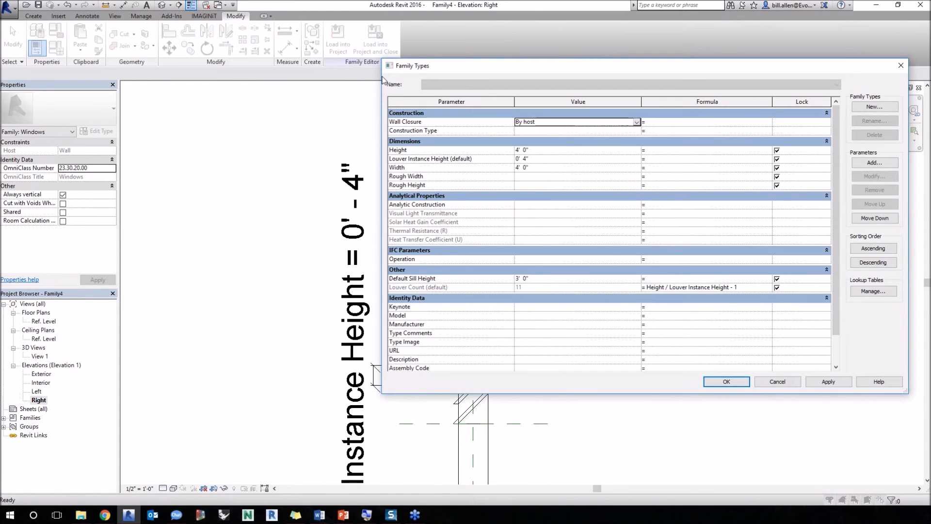
pyautogui.moveTo(383, 79); pyautogui.dragTo(557, 80)
pyautogui.click(674, 155)
pyautogui.write('6')
pyautogui.press('Tab')
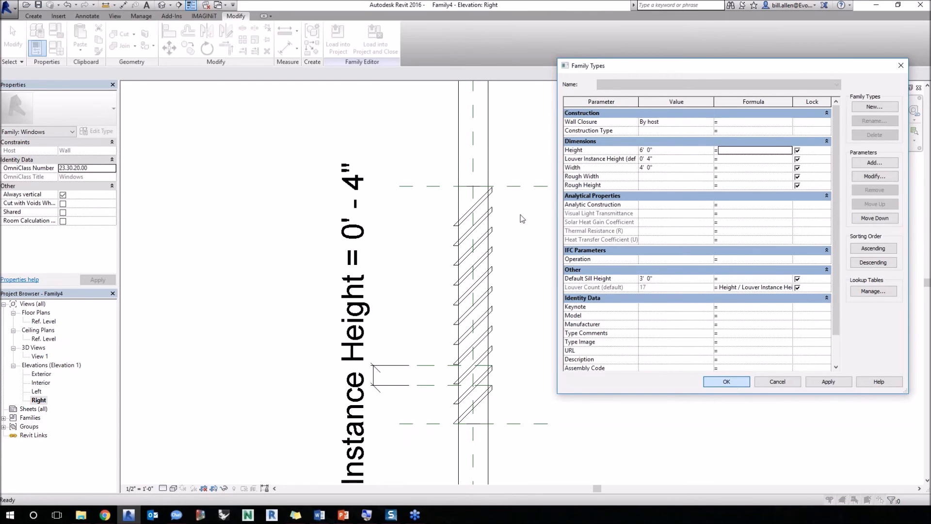
pyautogui.press('Return')
pyautogui.scroll(2, 489, 132)
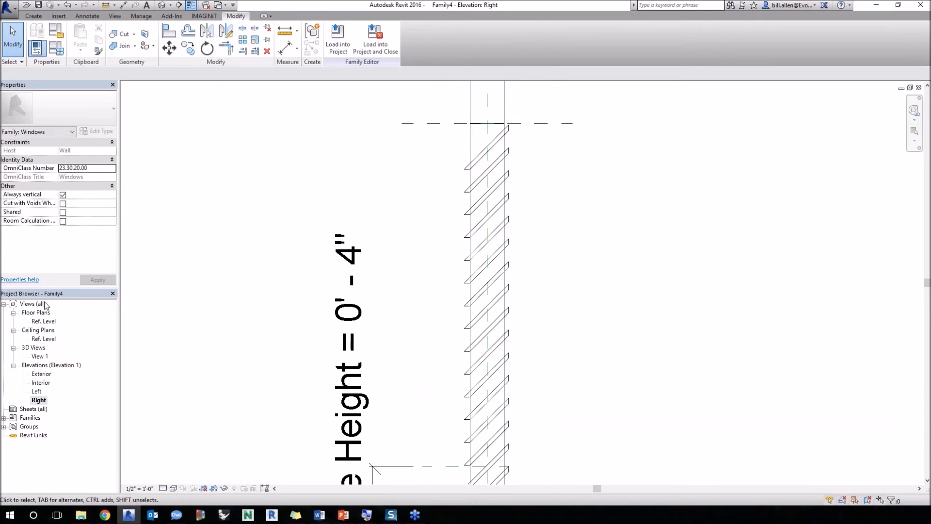
pyautogui.click(41, 374)
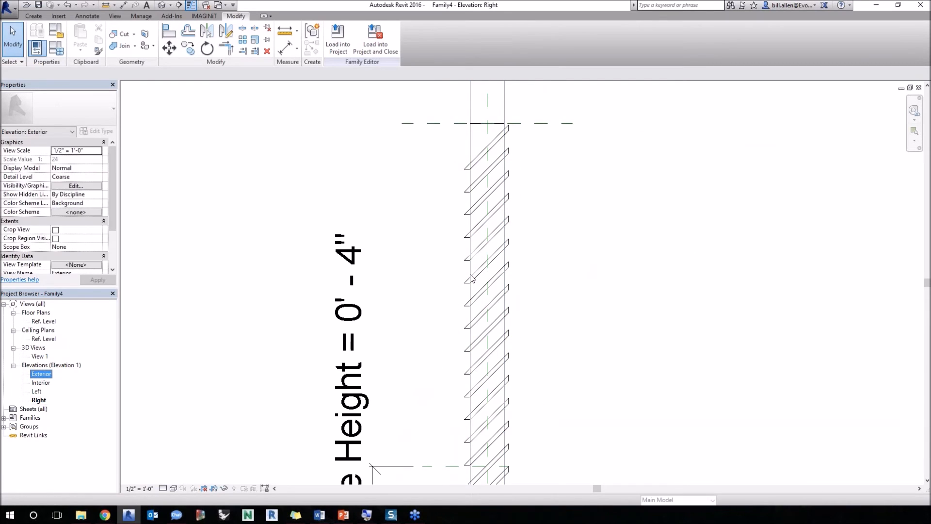
pyautogui.scroll(-3, 409, 309)
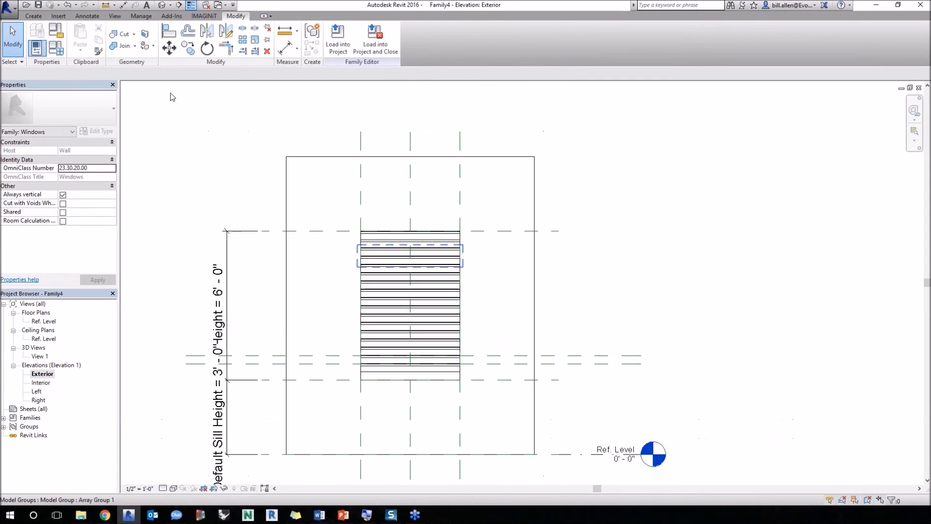
# Step: Flex the window family by setting its Width to 5' 0" and check the louver groups in the Exterior elevation
pyautogui.click(56, 48)
pyautogui.click(658, 167)
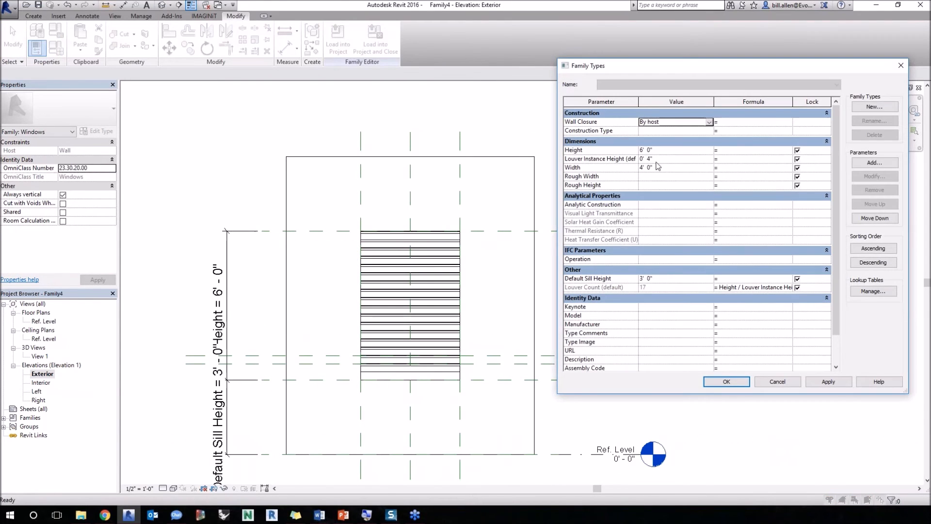
pyautogui.write('5')
pyautogui.press('Tab')
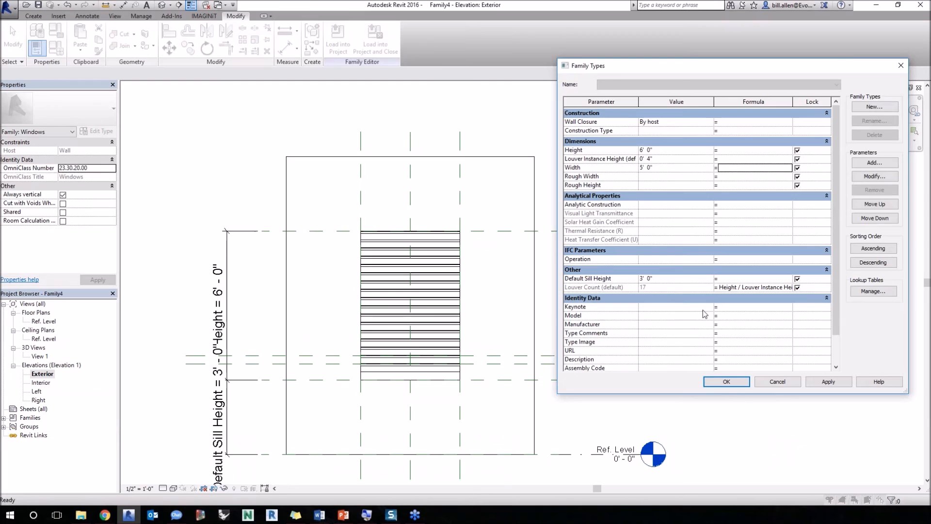
pyautogui.click(730, 381)
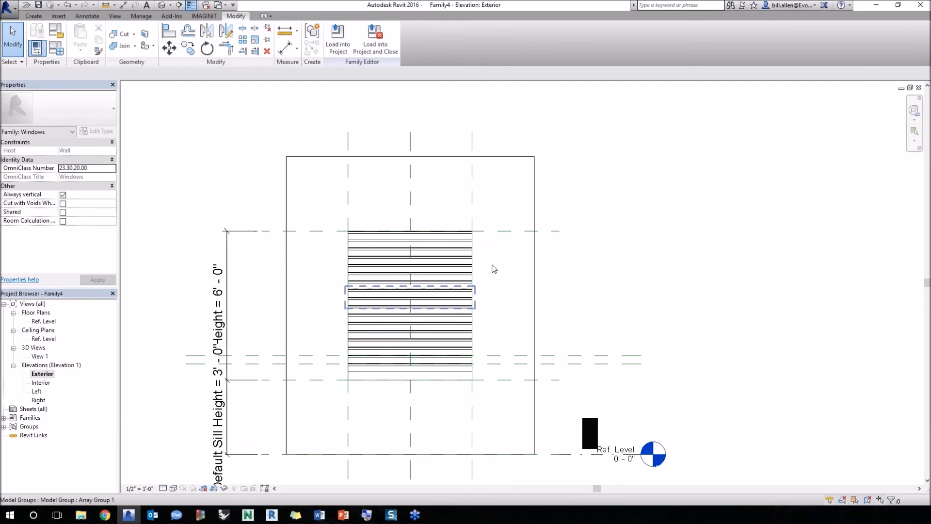
pyautogui.click(442, 240)
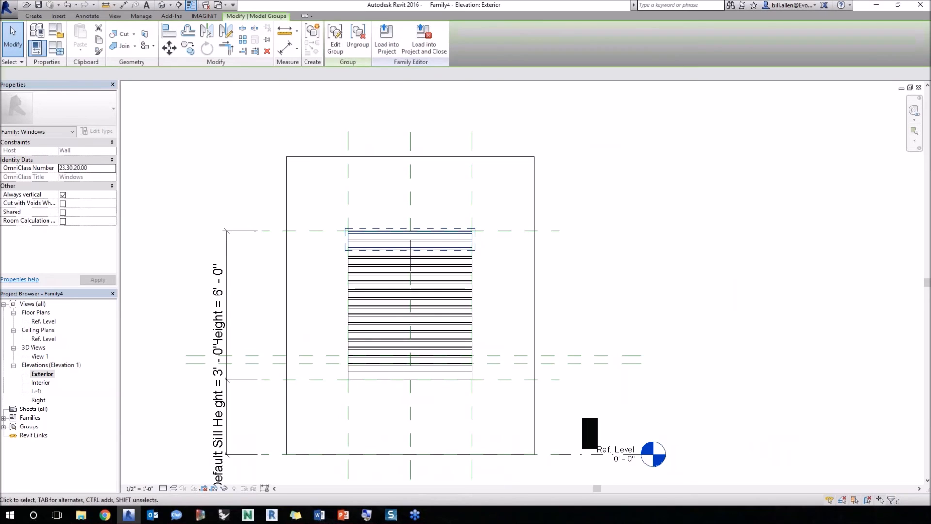
pyautogui.press('Escape')
pyautogui.click(445, 248)
pyautogui.click(578, 250)
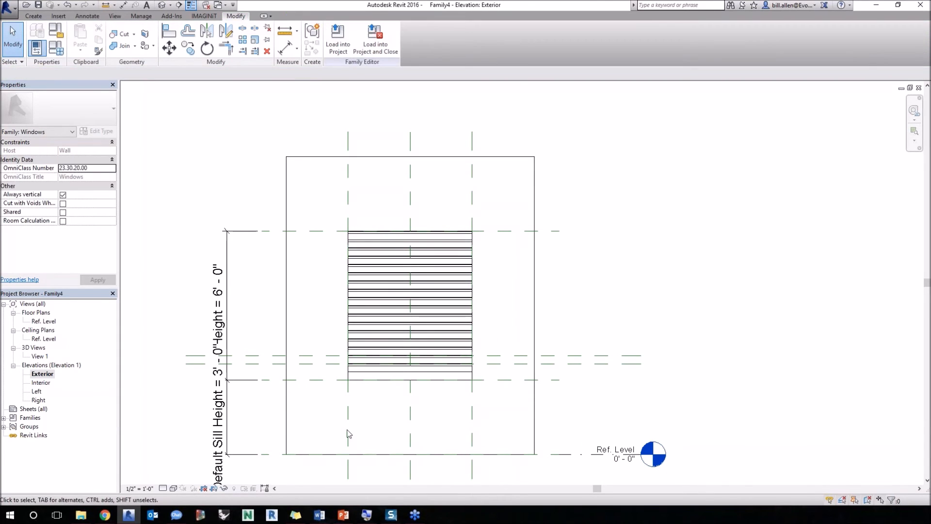
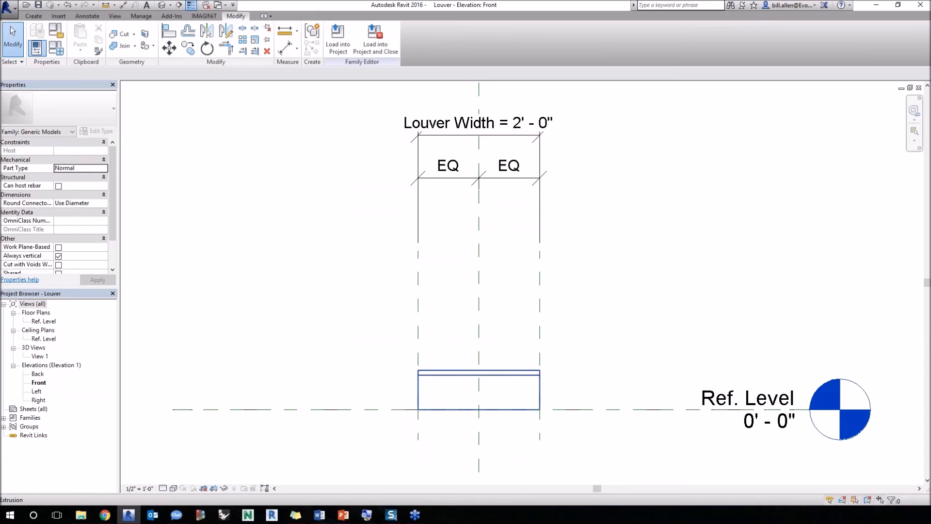
# Step: Switch to the Level 1 floor plan of Project2 and close all hidden view windows
pyautogui.hotkey('ctrl', 'Tab')
pyautogui.hotkey('ctrl', 'Tab')
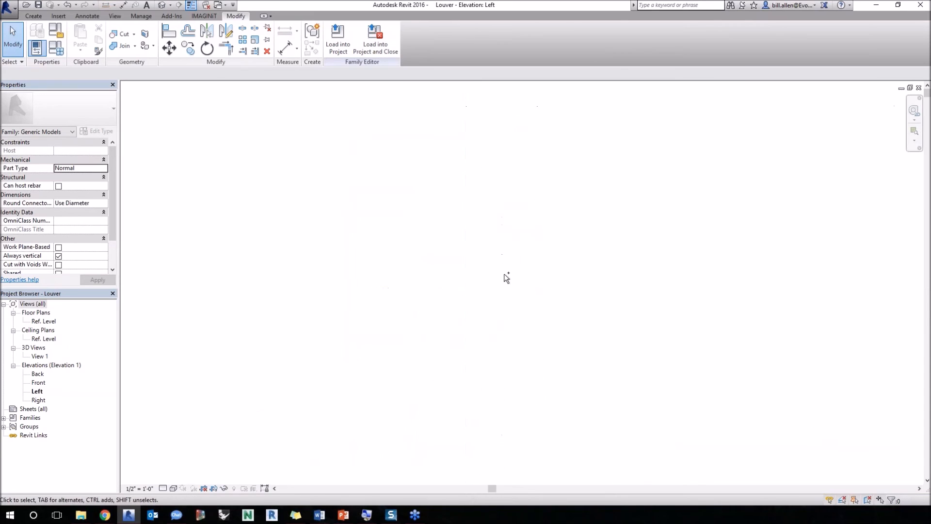
pyautogui.hotkey('ctrl', 'Tab')
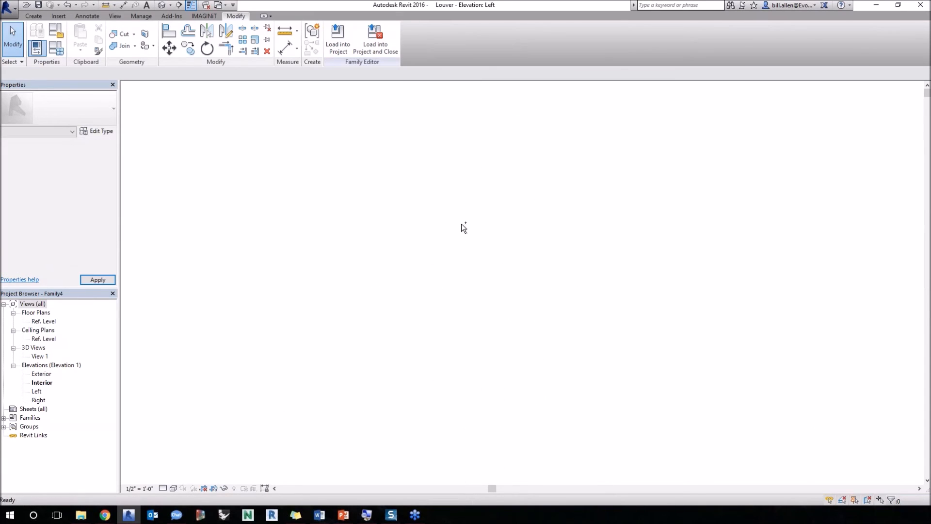
pyautogui.hotkey('ctrl', 'Tab')
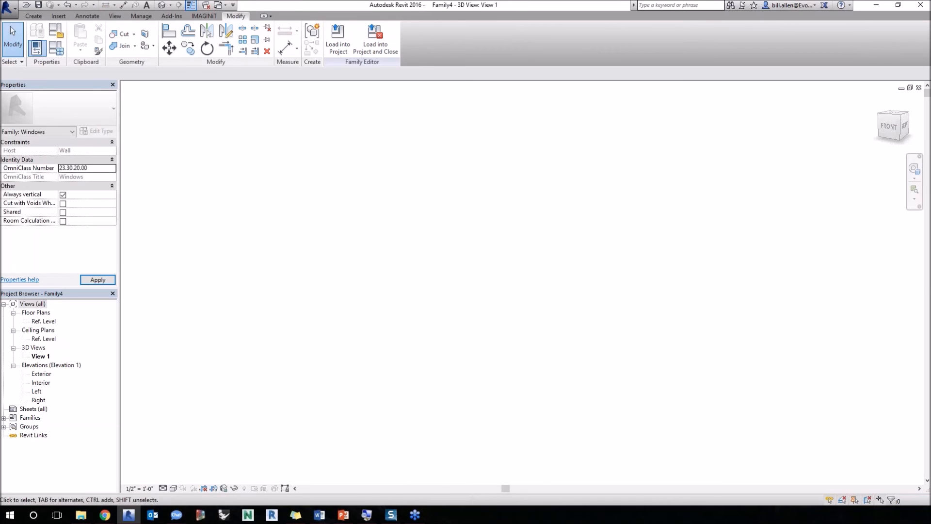
pyautogui.hotkey('ctrl', 'Tab')
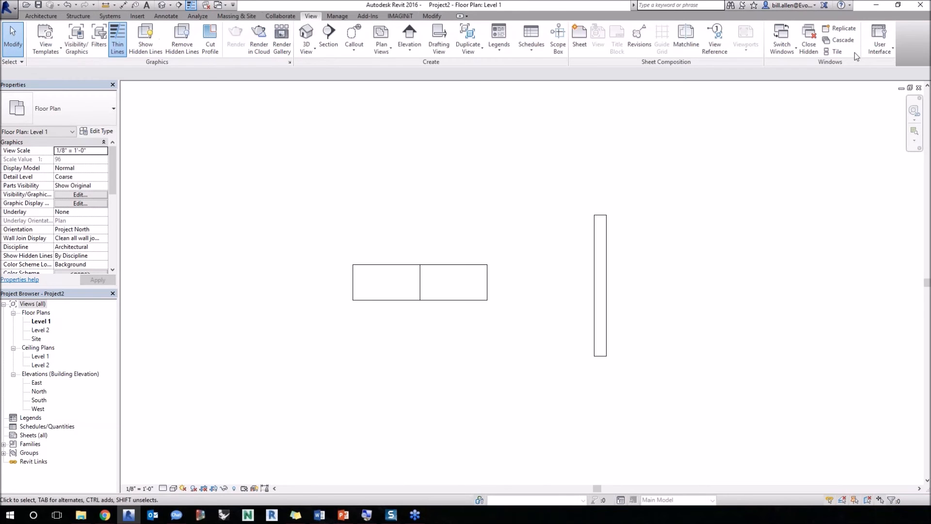
pyautogui.click(808, 39)
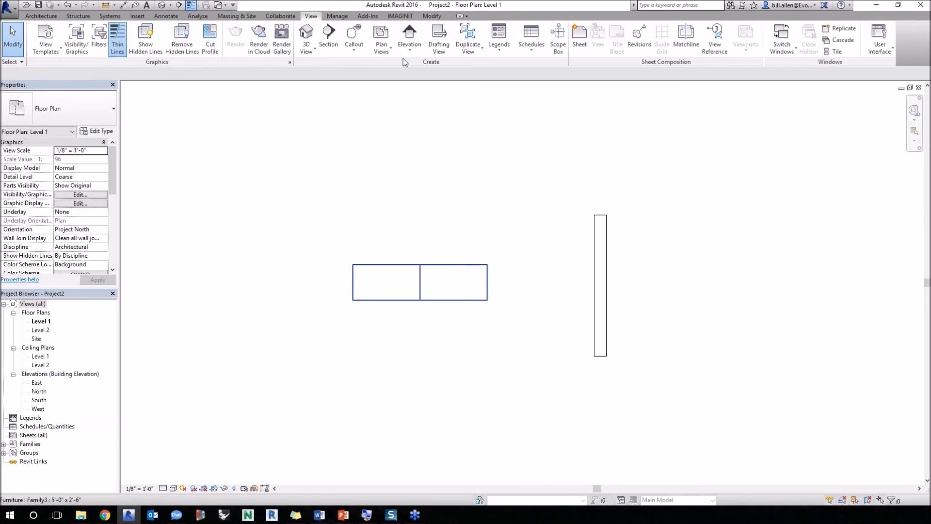
# Step: Open the Family3 furniture family for editing and delete the Width Instance dimension in its Ref. Level plan
pyautogui.click(480, 300)
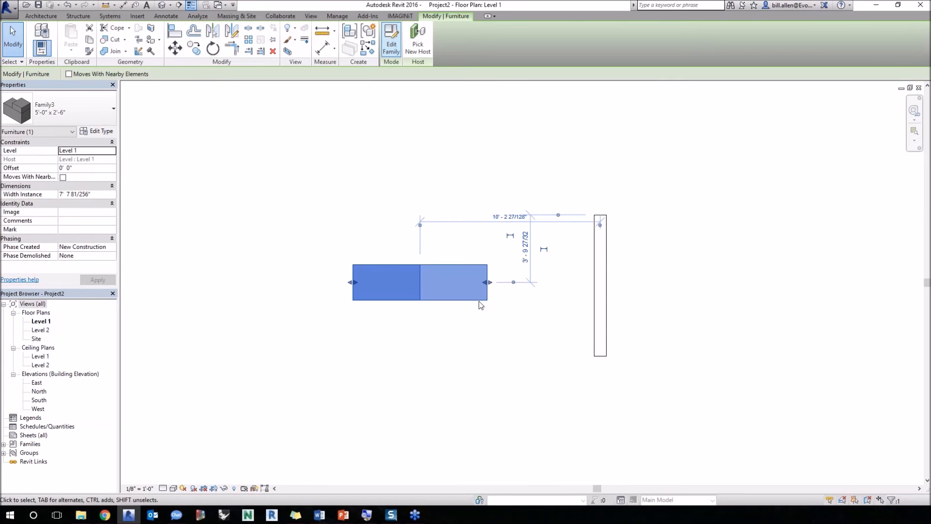
pyautogui.doubleClick(479, 304)
pyautogui.doubleClick(42, 322)
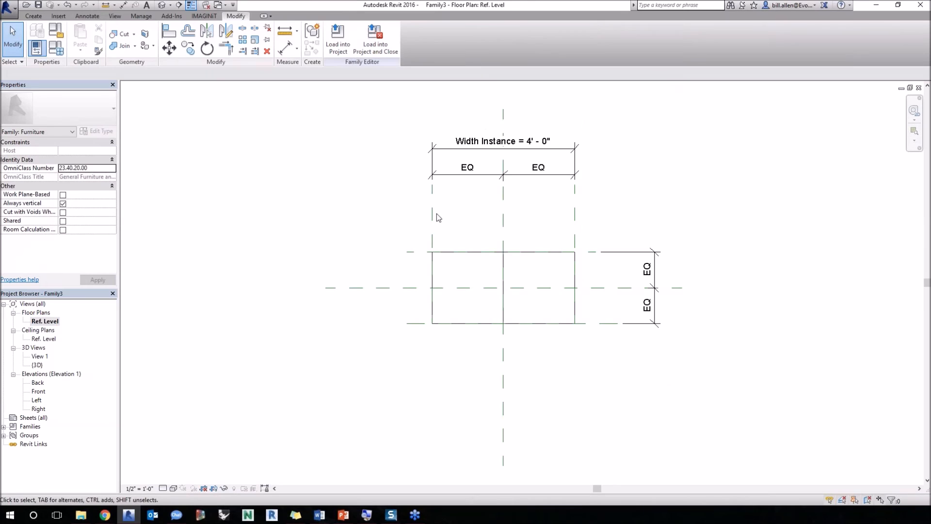
pyautogui.scroll(-2, 438, 216)
pyautogui.click(465, 172)
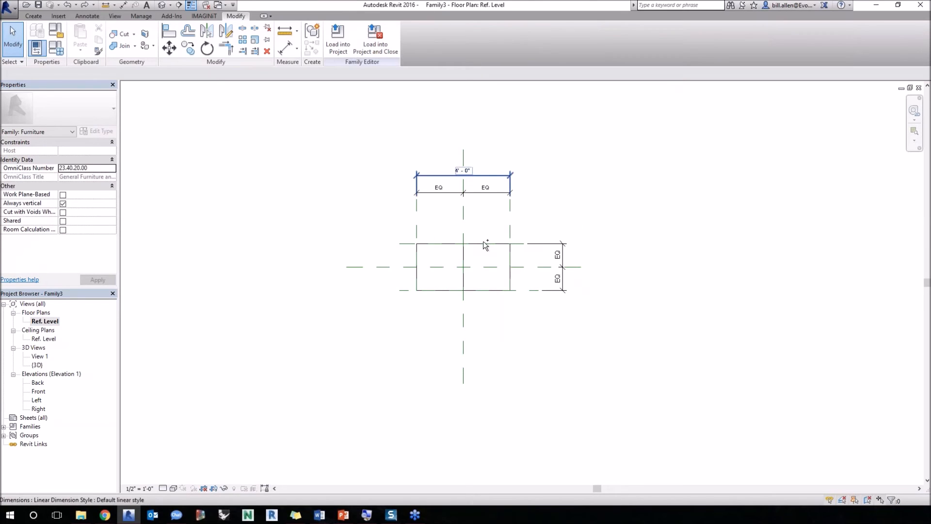
pyautogui.press('Delete')
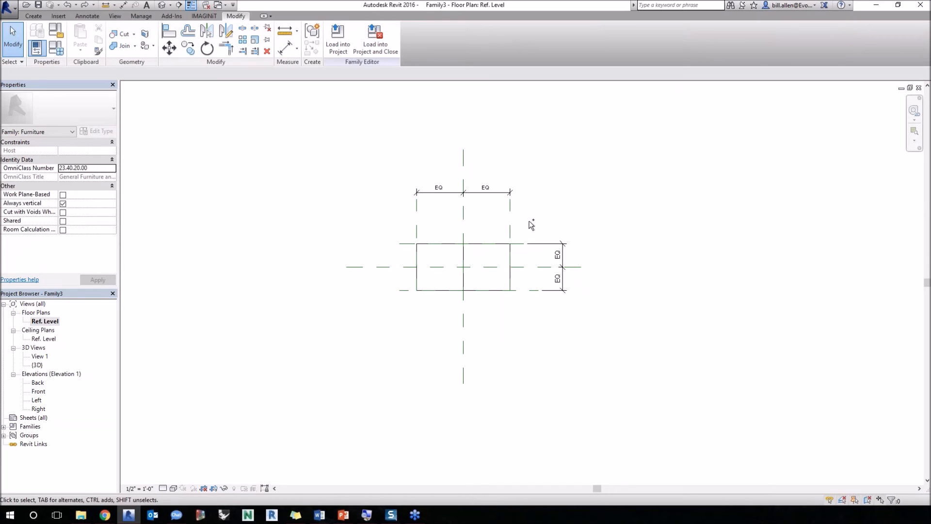
pyautogui.click(142, 17)
pyautogui.click(526, 293)
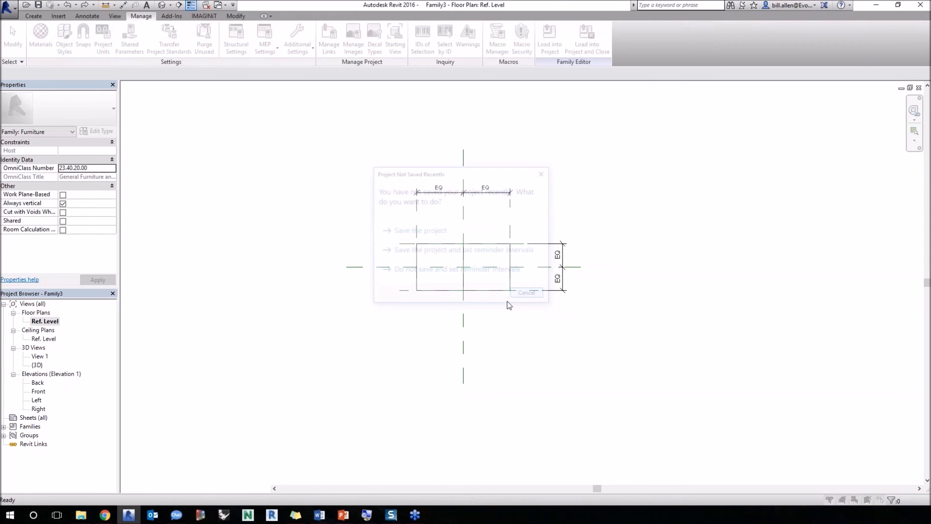
pyautogui.click(443, 348)
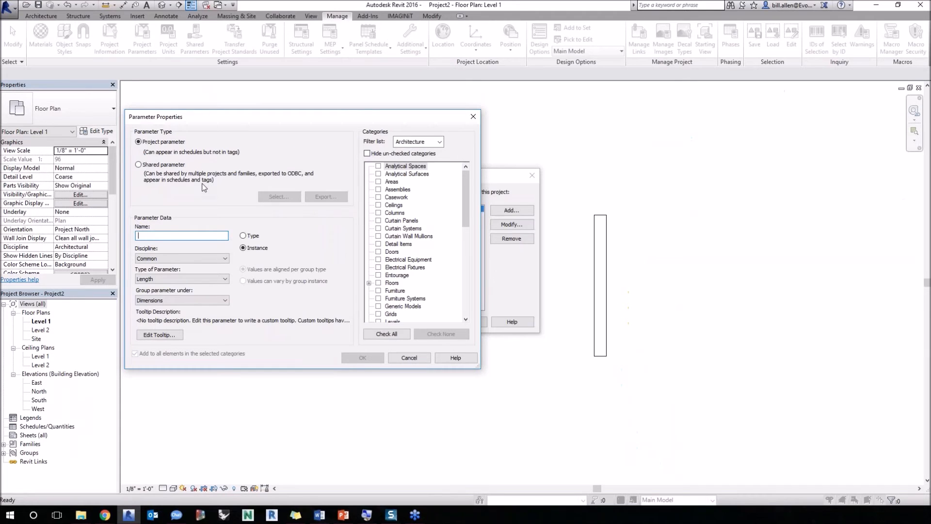
pyautogui.click(409, 358)
pyautogui.click(460, 323)
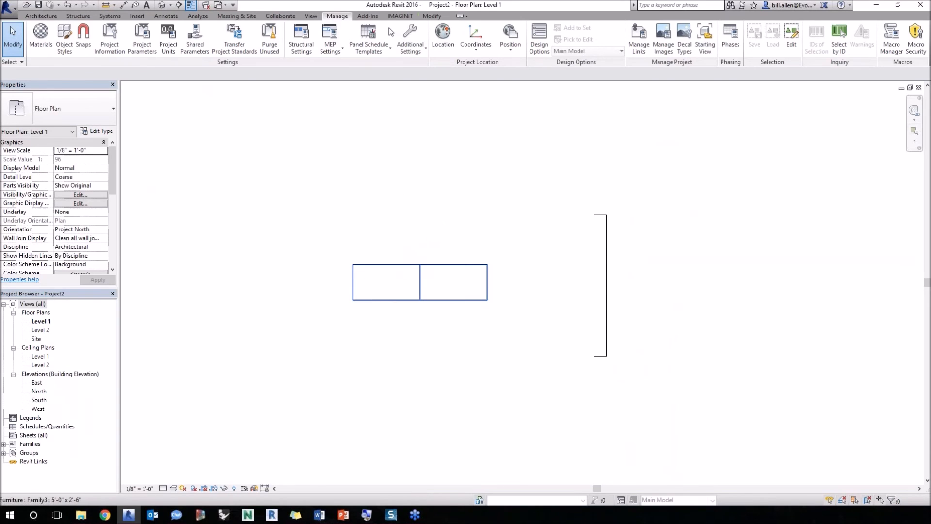
# Step: Reopen Family3 for editing, start adding a shared parameter to its family types, and open the shared parameter file for editing
pyautogui.doubleClick(475, 284)
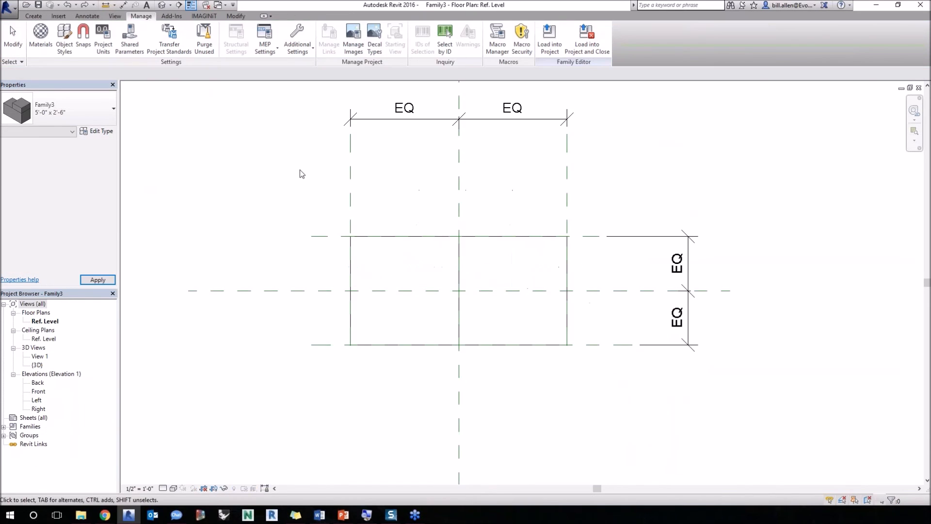
pyautogui.click(34, 15)
pyautogui.click(38, 47)
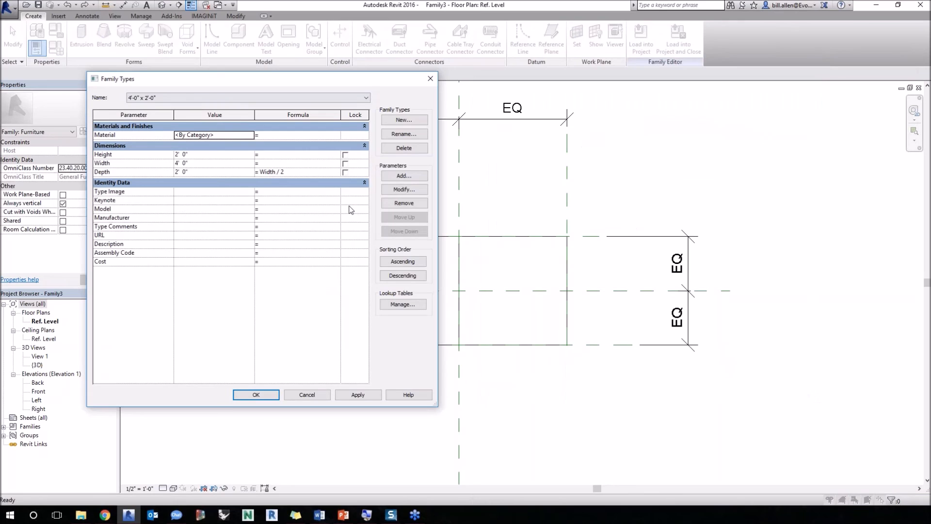
pyautogui.click(404, 175)
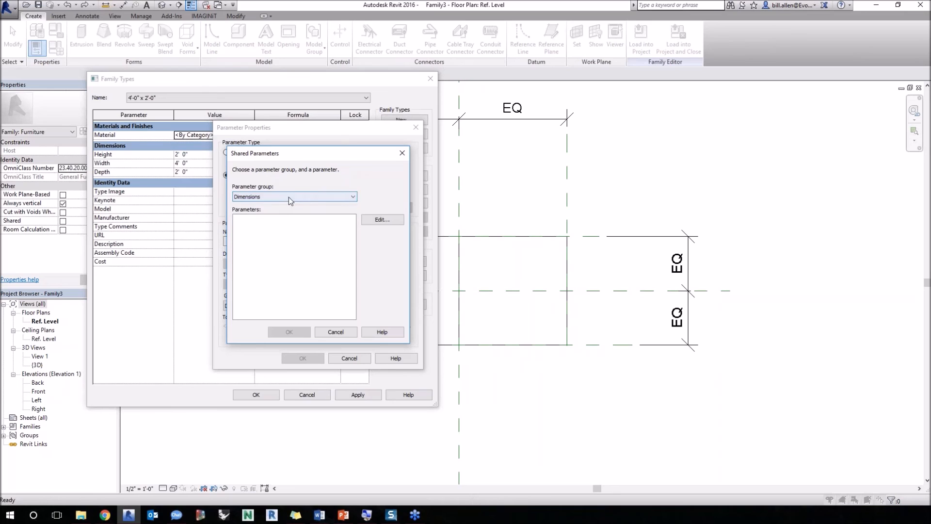
pyautogui.click(294, 196)
pyautogui.click(387, 218)
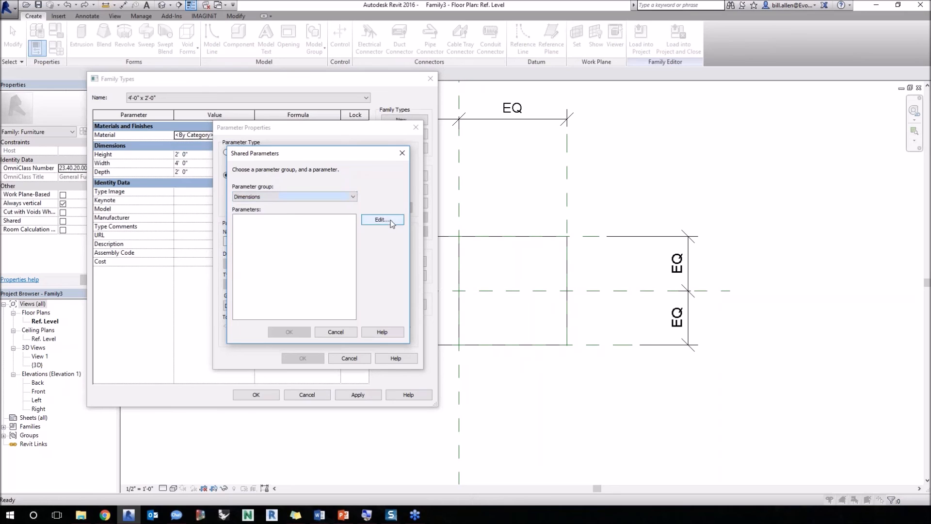
pyautogui.click(387, 218)
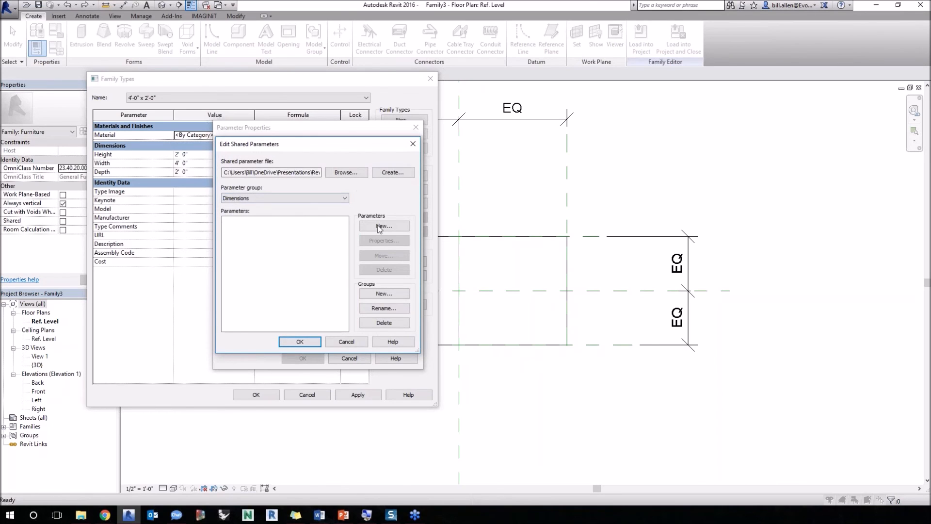
# Step: Create a new shared parameter group named Important Group
pyautogui.click(379, 295)
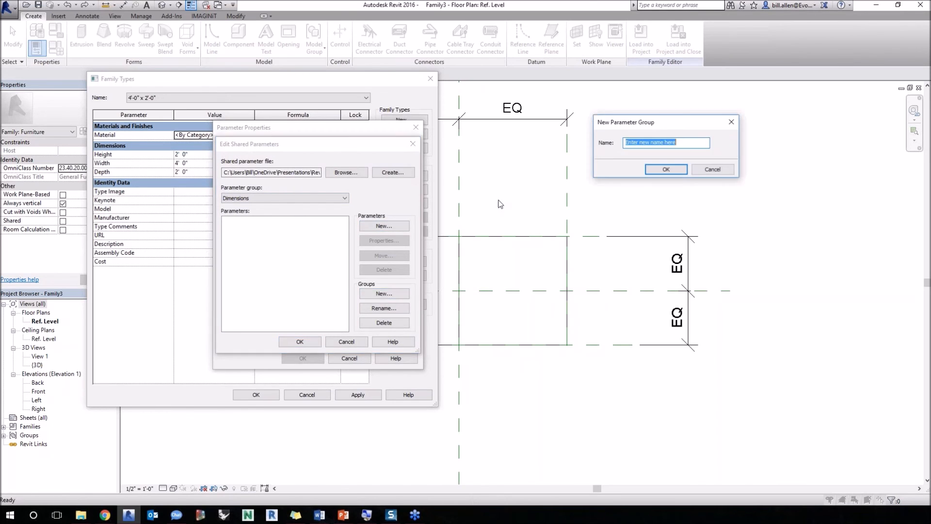
pyautogui.write('Imp')
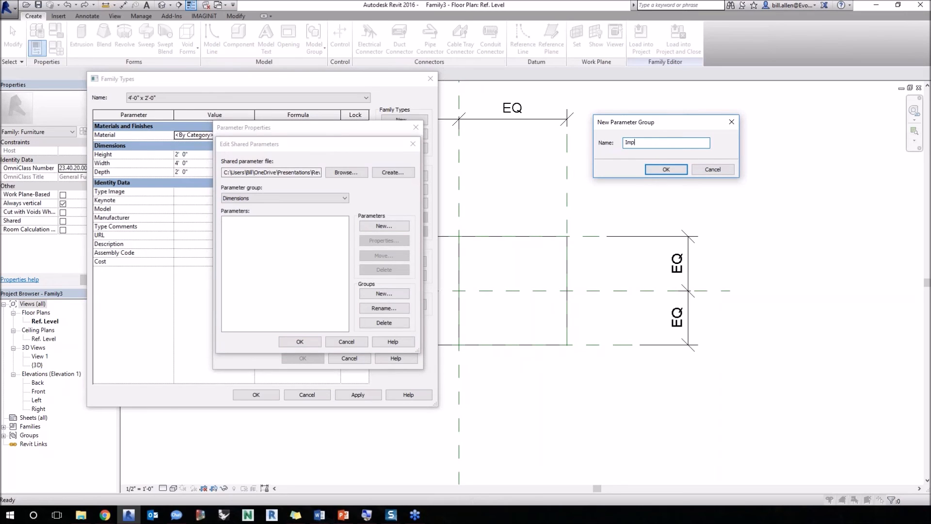
pyautogui.write('ortant Group')
pyautogui.click(656, 171)
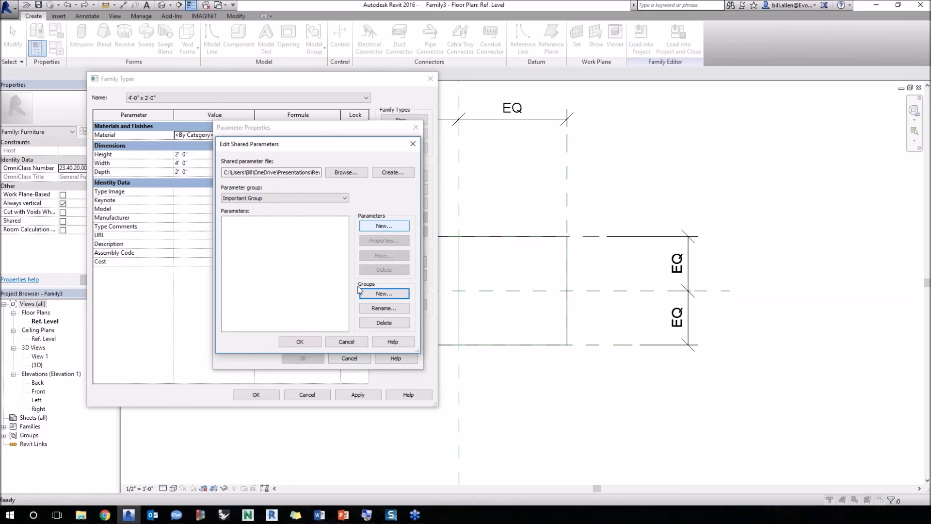
pyautogui.click(384, 225)
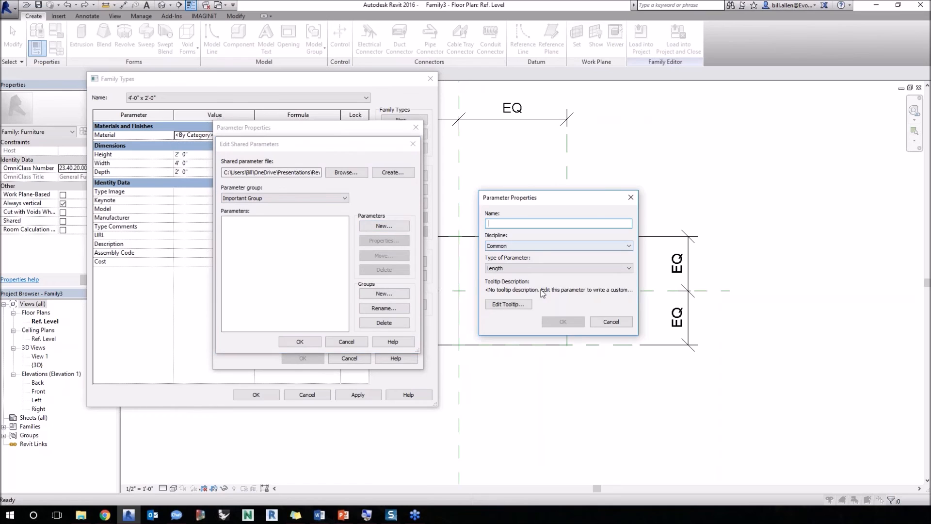
pyautogui.click(601, 321)
pyautogui.click(275, 198)
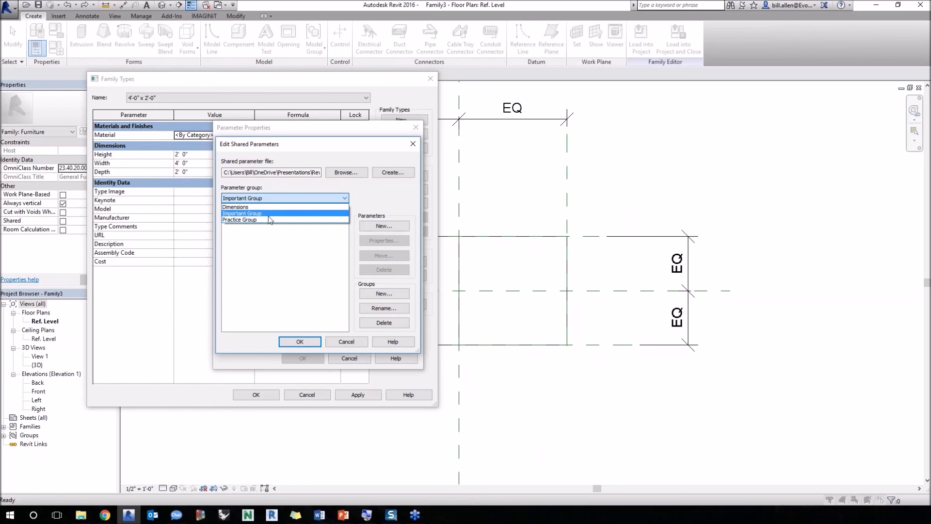
pyautogui.click(269, 215)
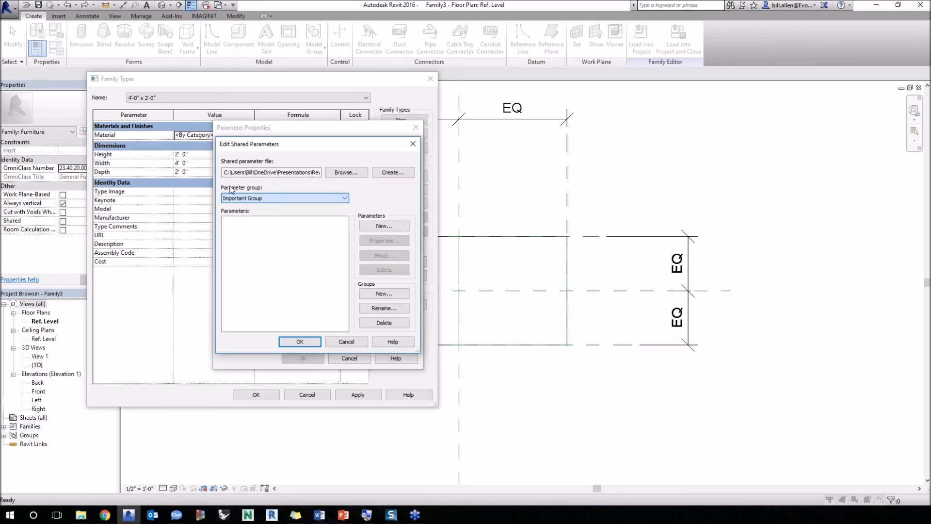
# Step: Create a shared parameter named Something Really Important in Important Group, with discipline Common and type Text
pyautogui.click(361, 226)
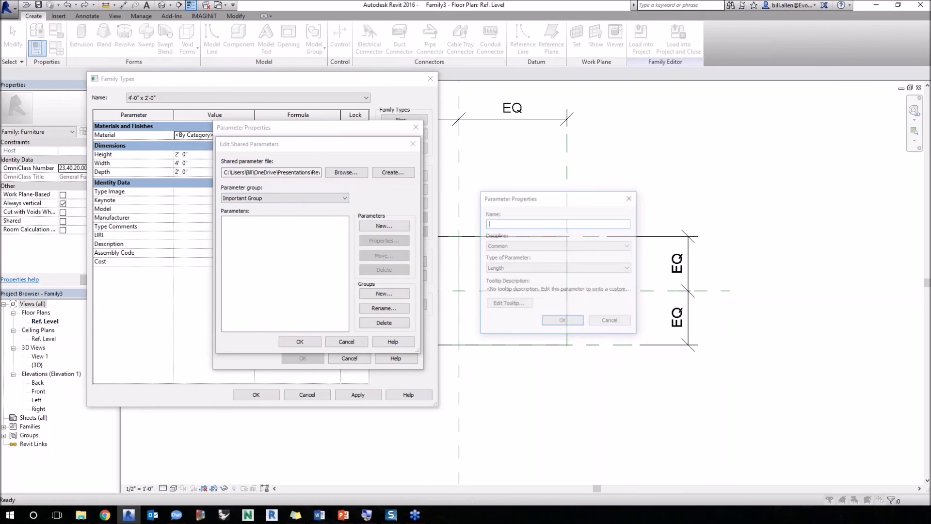
pyautogui.write('Something Really Important')
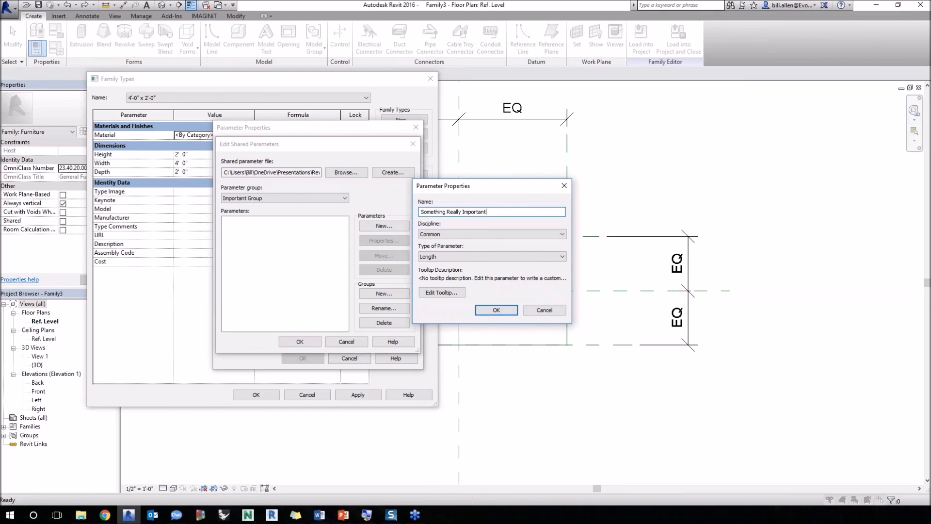
pyautogui.click(463, 256)
pyautogui.scroll(1, 455, 264)
pyautogui.click(455, 266)
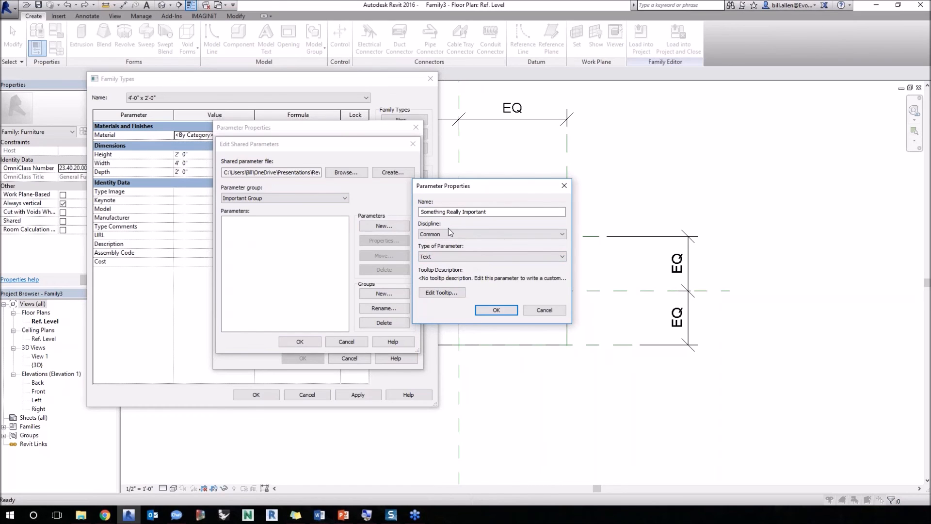
pyautogui.click(432, 256)
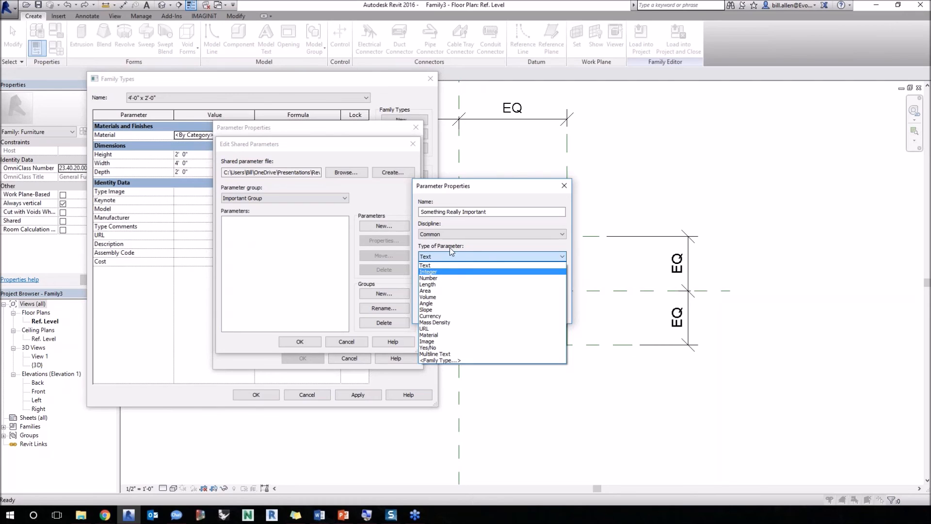
pyautogui.click(430, 266)
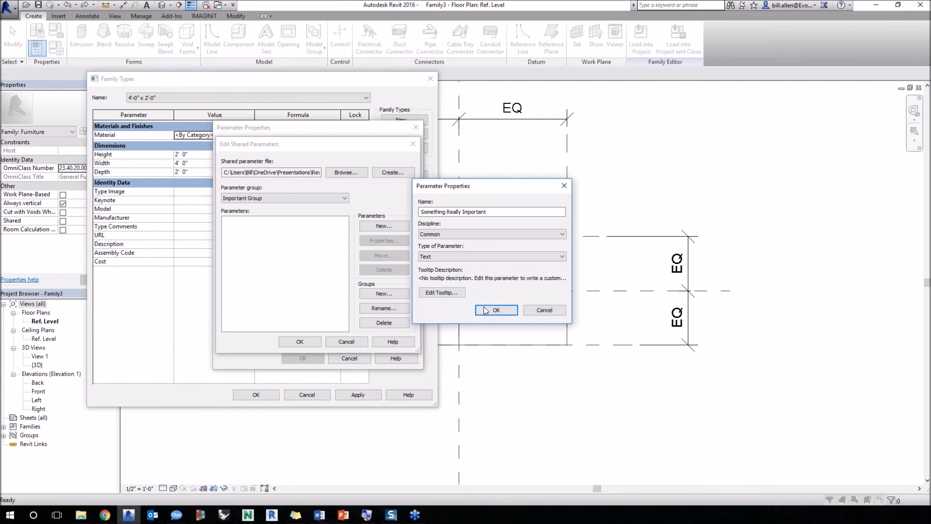
pyautogui.click(492, 311)
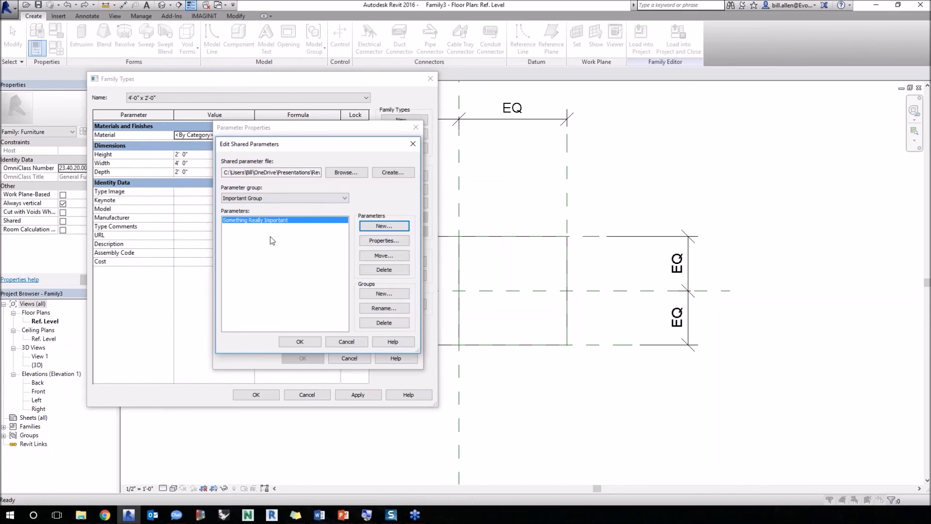
# Step: Add the shared parameter Something Really Important from Important Group to the family as an instance parameter grouped under Text
pyautogui.click(300, 342)
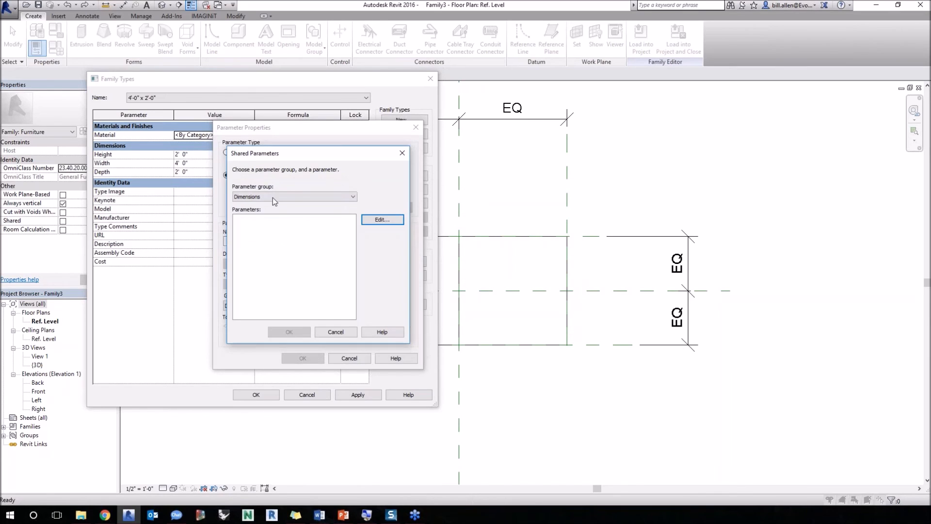
pyautogui.click(275, 198)
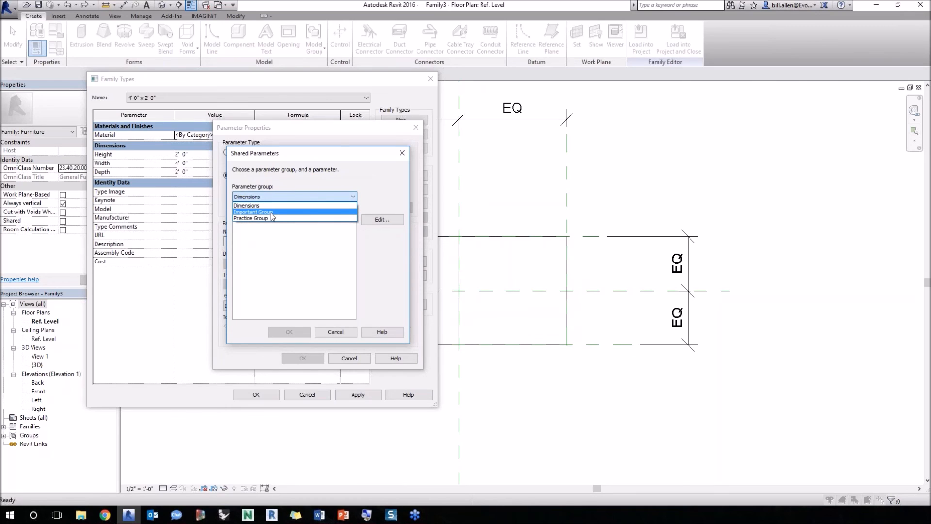
pyautogui.click(271, 212)
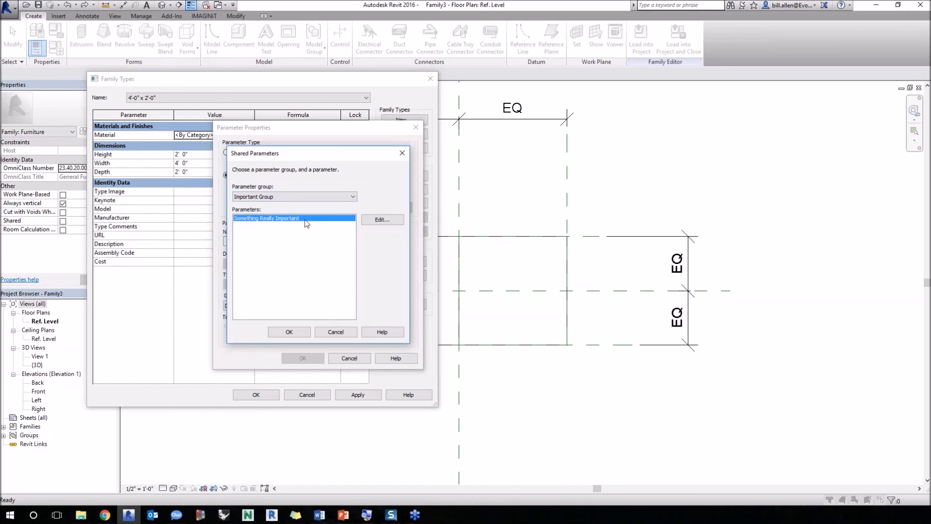
pyautogui.click(308, 332)
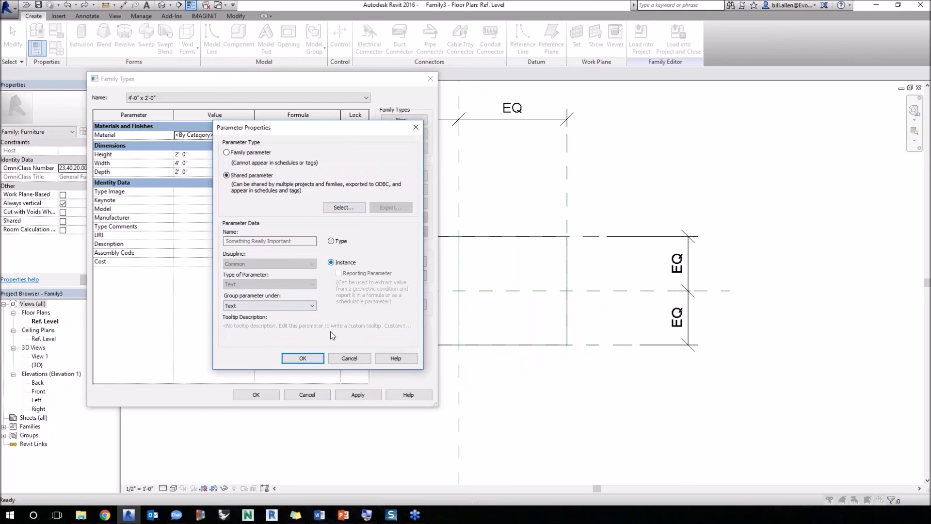
pyautogui.click(304, 357)
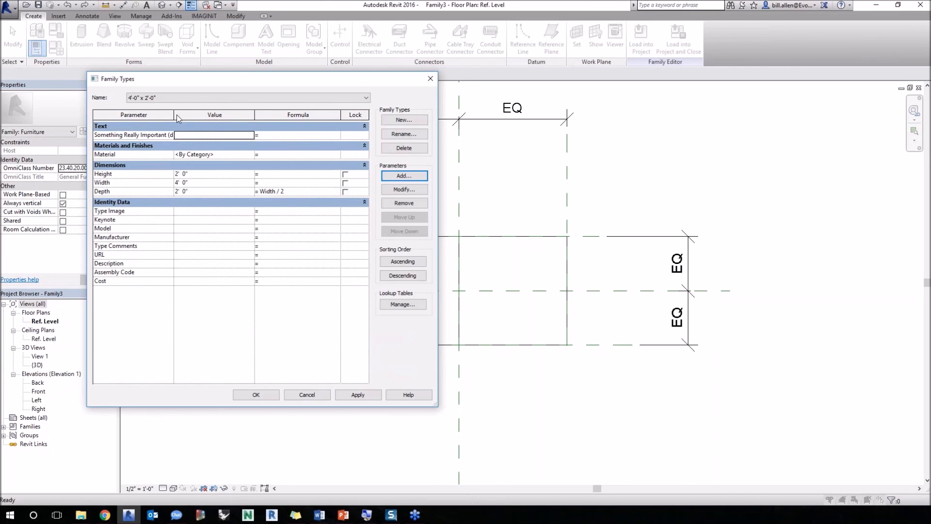
# Step: Widen the family types' parameter column and set the Something Really Important value to Important
pyautogui.moveTo(175, 115); pyautogui.dragTo(212, 115)
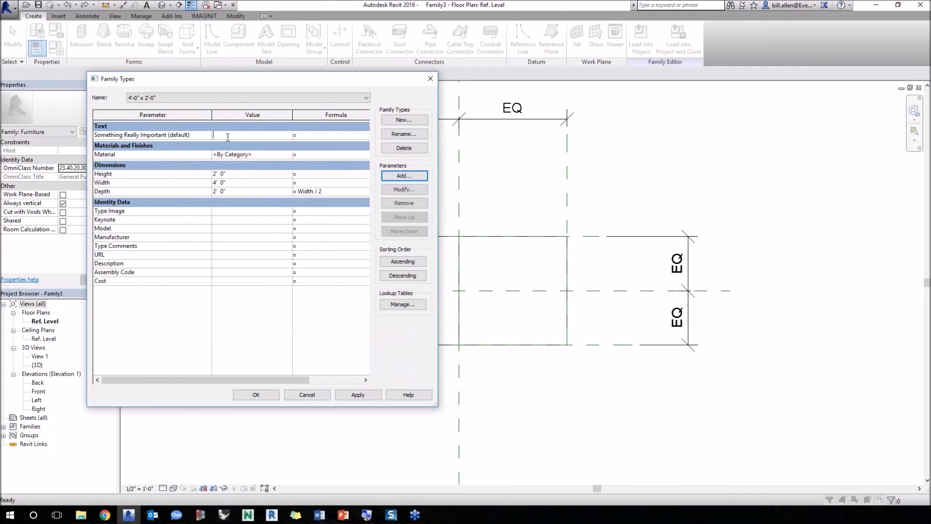
pyautogui.write('Important')
pyautogui.press('Tab')
pyautogui.click(258, 394)
# Step: Load the edited Family3 into Project2 only, overwriting the existing version
pyautogui.click(641, 34)
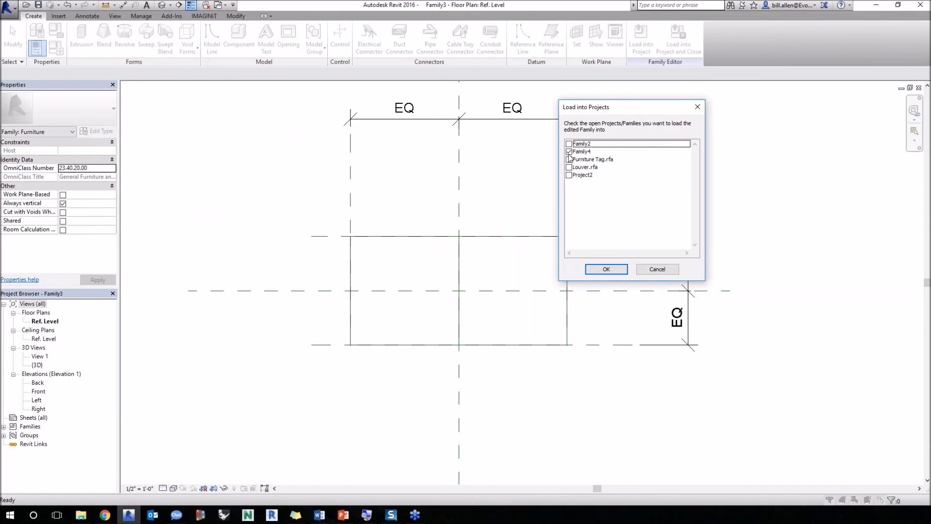
pyautogui.click(570, 152)
pyautogui.click(569, 176)
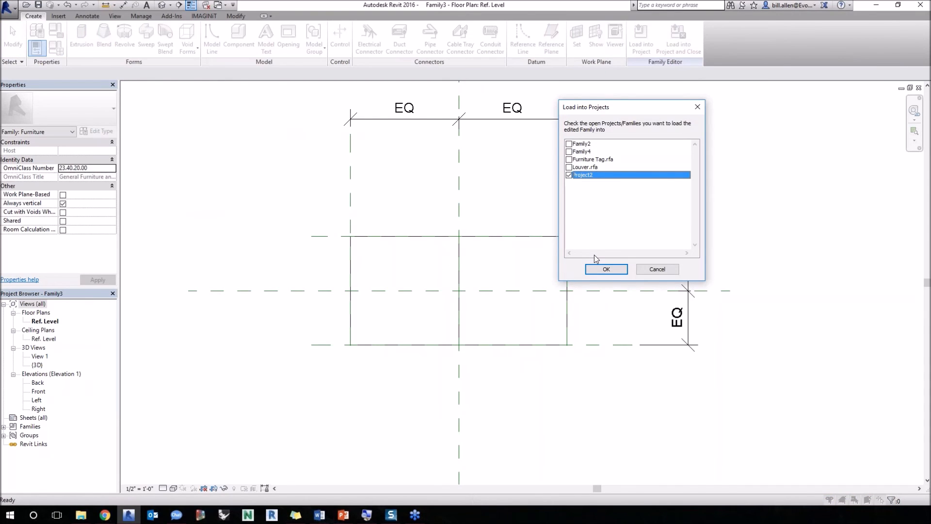
pyautogui.click(606, 269)
pyautogui.click(424, 225)
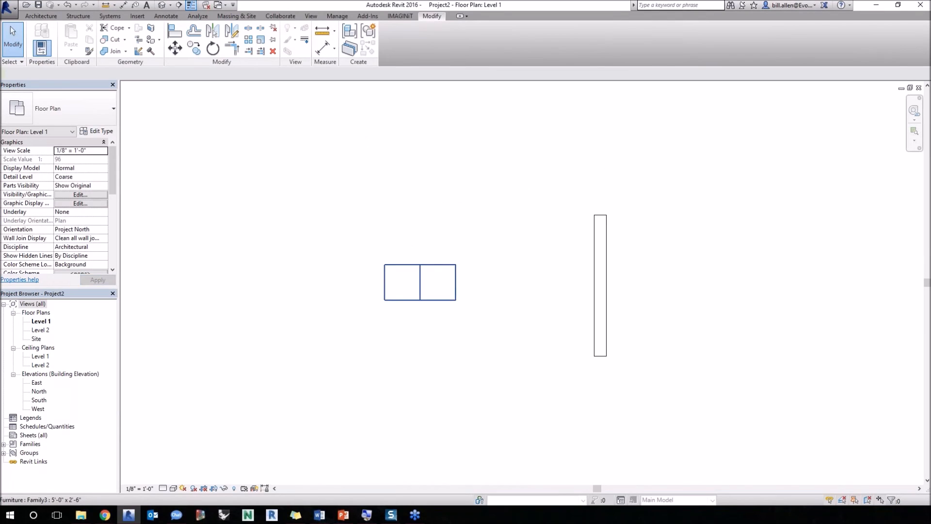
# Step: Inspect the Something Really Important value of the placed Family3 furniture, widening the properties area to read the full parameter name
pyautogui.click(420, 291)
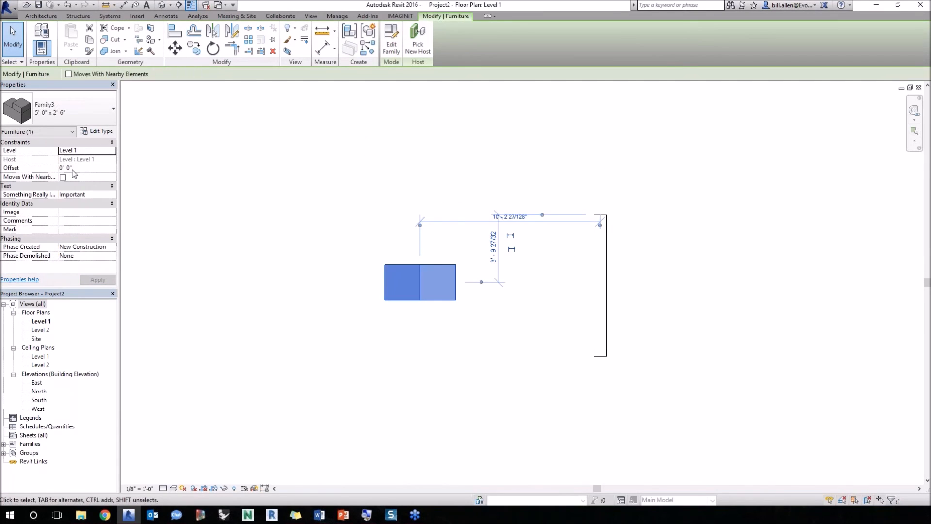
pyautogui.click(86, 194)
pyautogui.moveTo(118, 191); pyautogui.dragTo(257, 191)
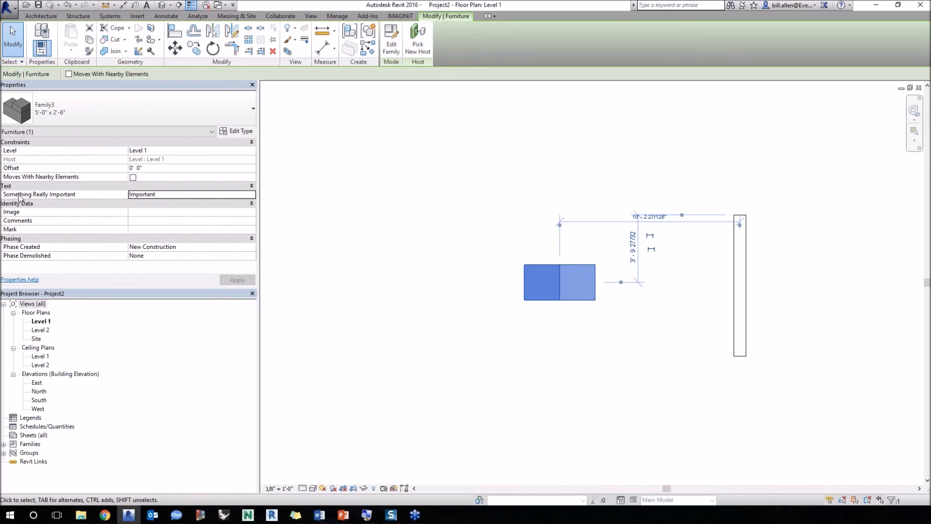
pyautogui.click(145, 194)
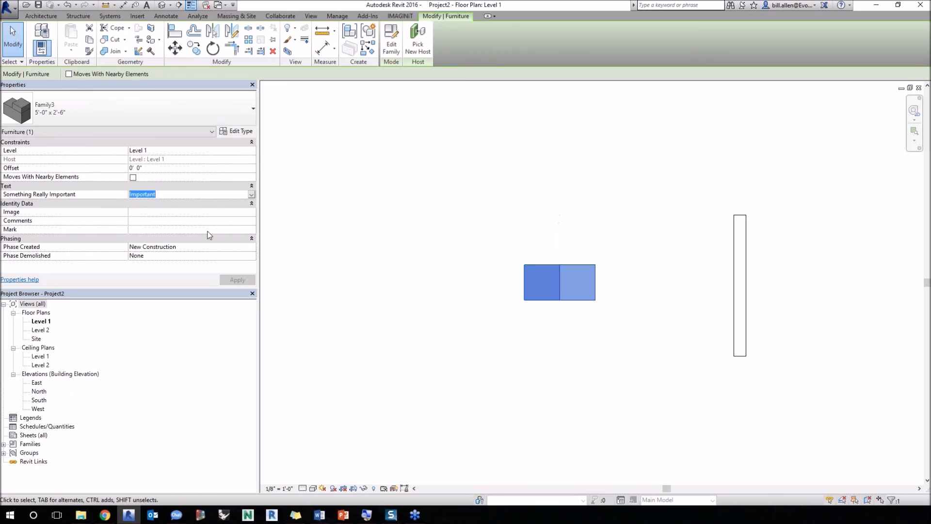
pyautogui.click(346, 318)
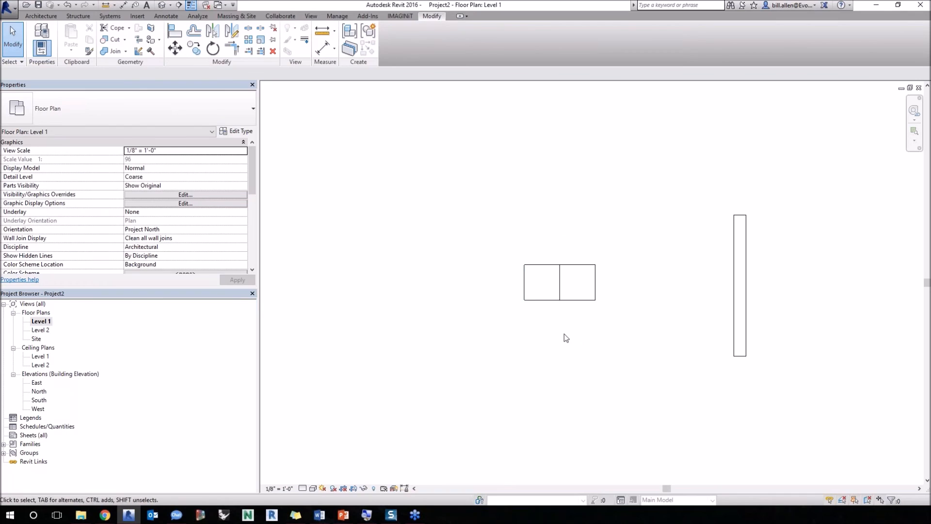
# Step: Tag the Family3 furniture in the Level 1 plan with a boxed furniture tag and leader
pyautogui.press('t')
pyautogui.press('g')
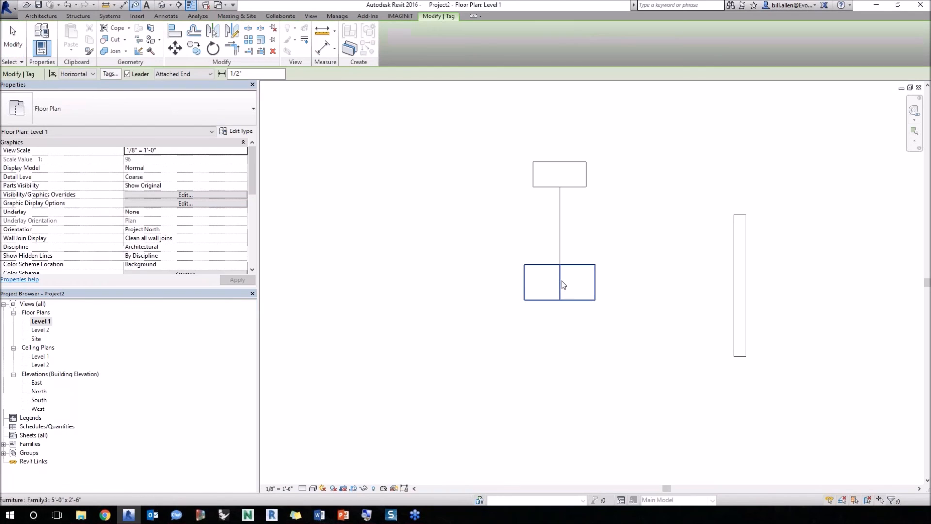
pyautogui.click(562, 285)
pyautogui.press('Escape')
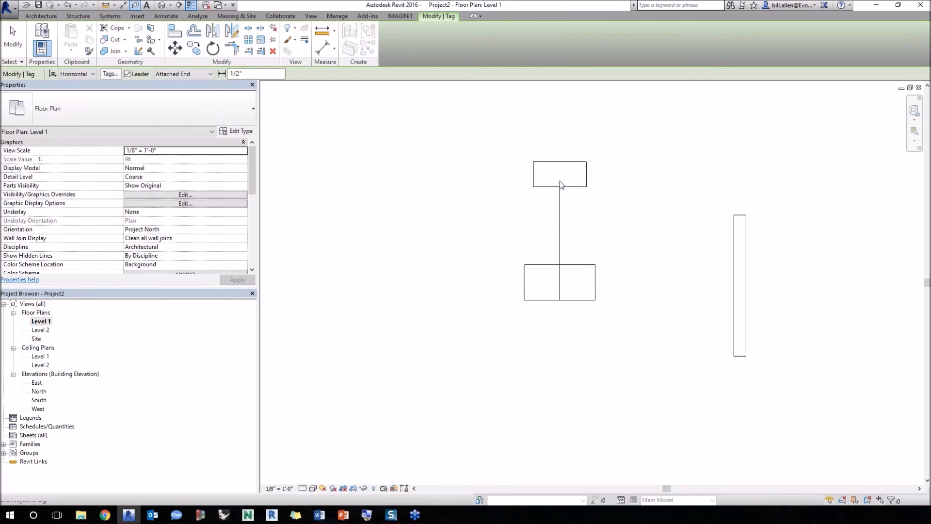
pyautogui.click(559, 176)
pyautogui.click(559, 173)
pyautogui.press('Escape')
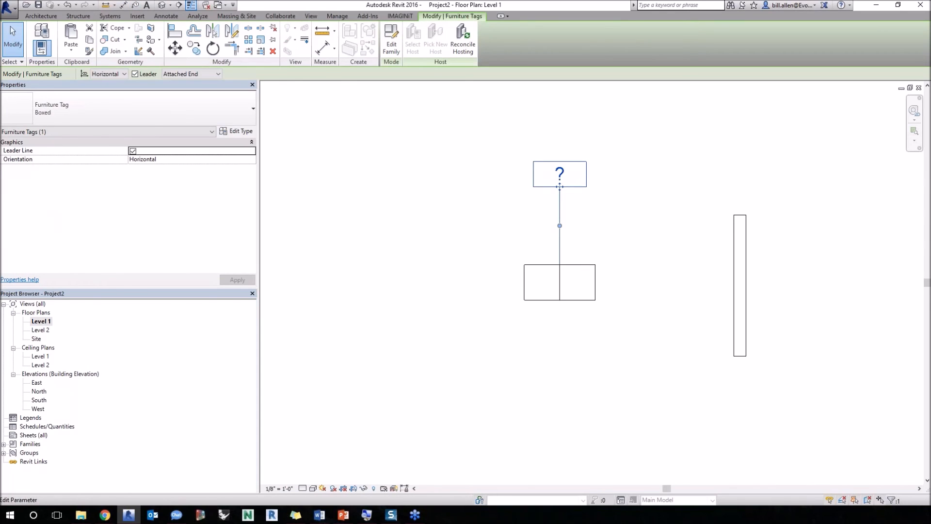
pyautogui.click(606, 181)
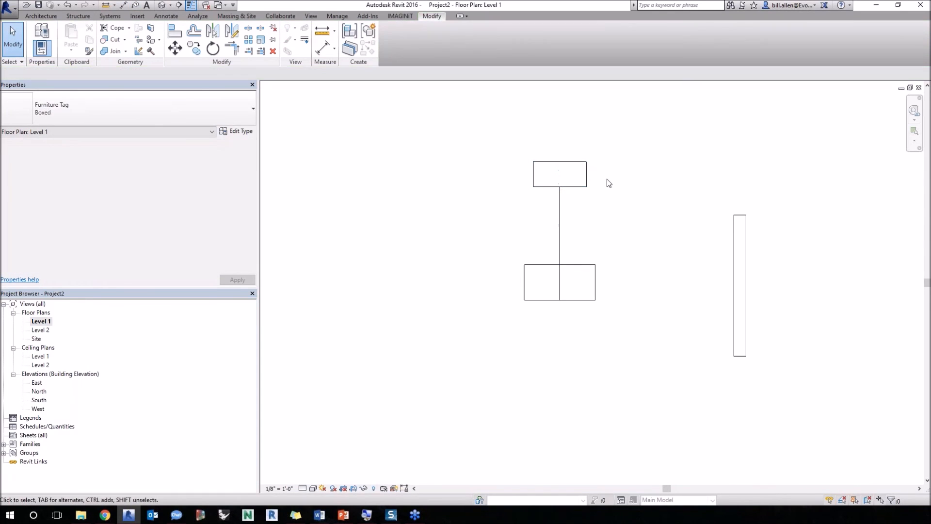
# Step: Check the tagged furniture's Something Really Important value in its instance properties
pyautogui.click(531, 271)
pyautogui.click(171, 195)
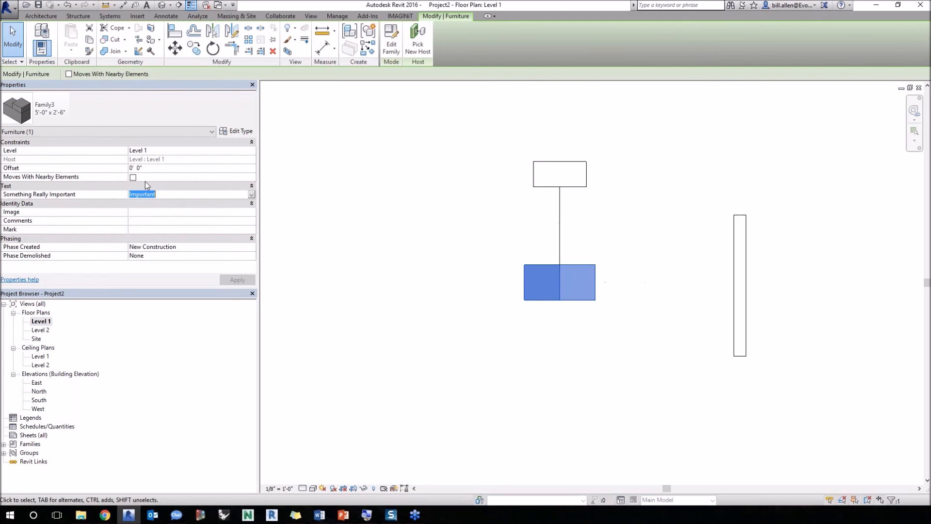
pyautogui.press('Return')
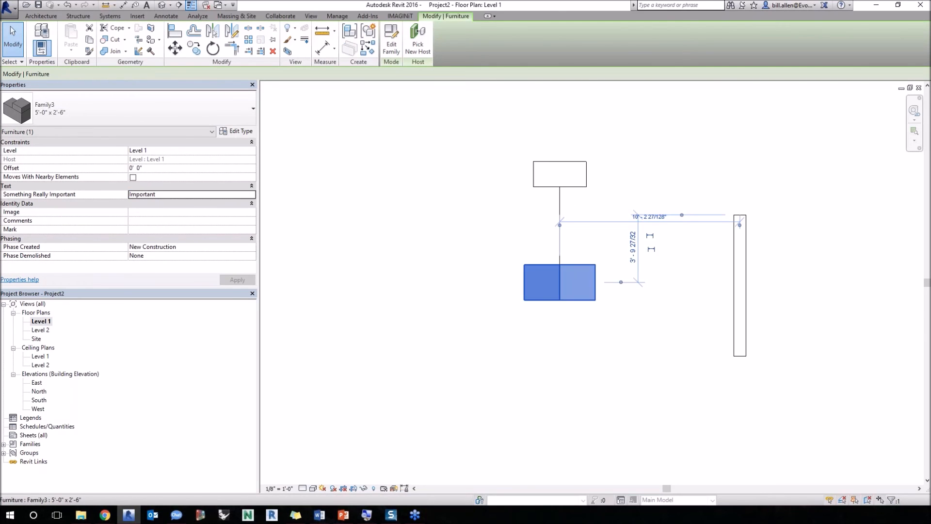
pyautogui.click(635, 239)
# Step: Open the Furniture Tag family for editing and make the shared parameter Something Really Important from Important Group available to its label
pyautogui.click(560, 174)
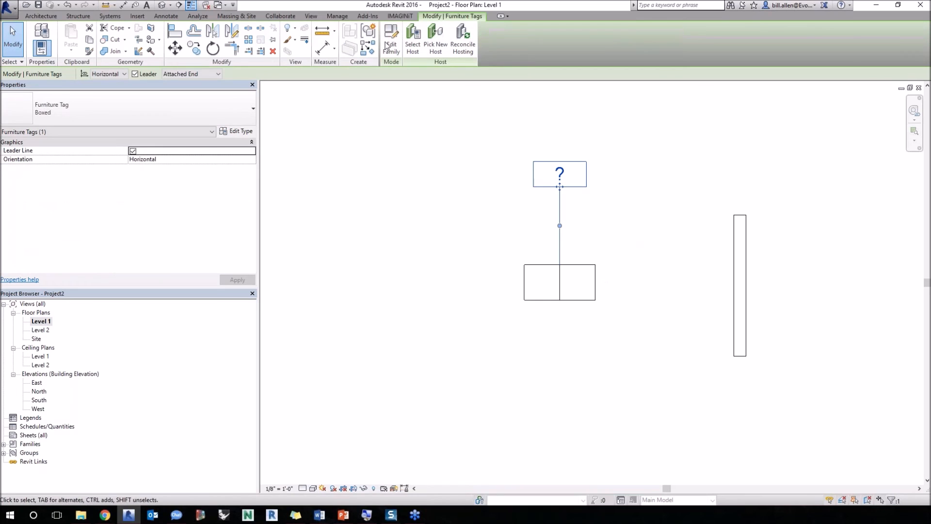
pyautogui.click(387, 46)
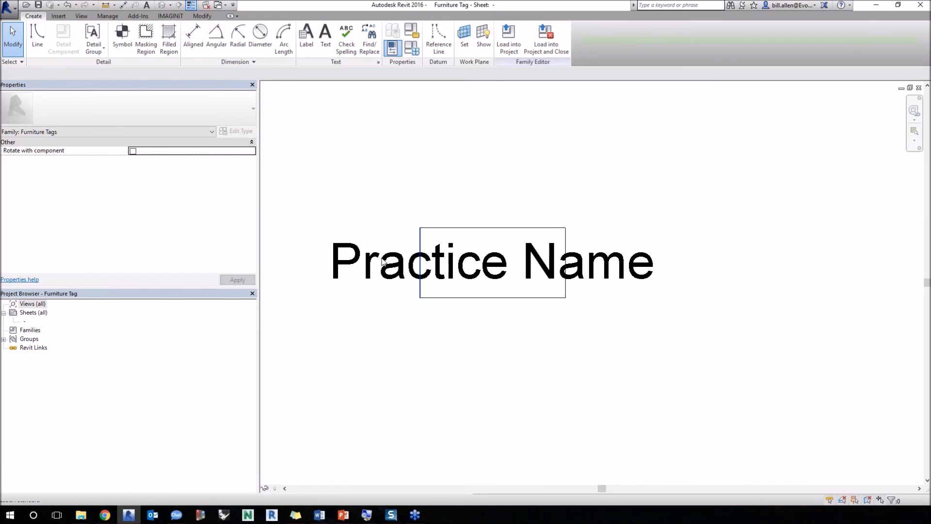
pyautogui.doubleClick(383, 262)
pyautogui.click(147, 292)
pyautogui.click(350, 199)
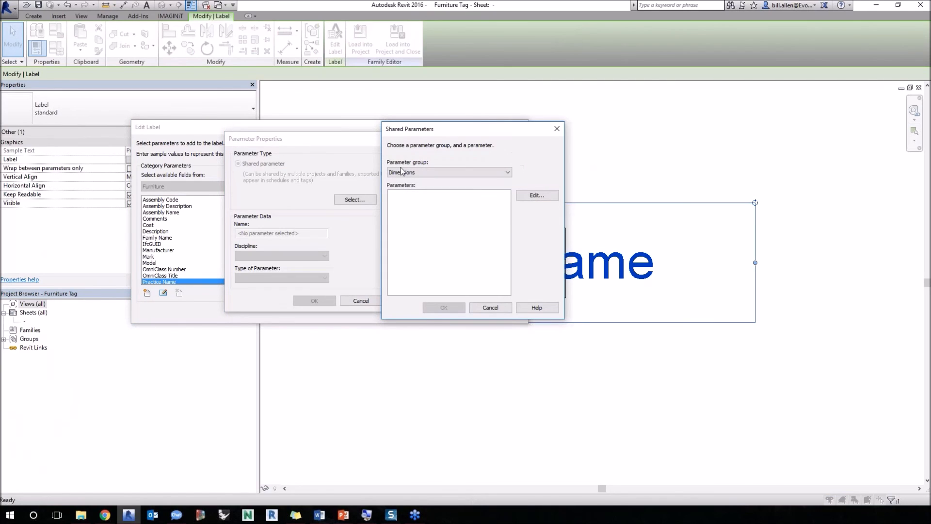
pyautogui.click(425, 173)
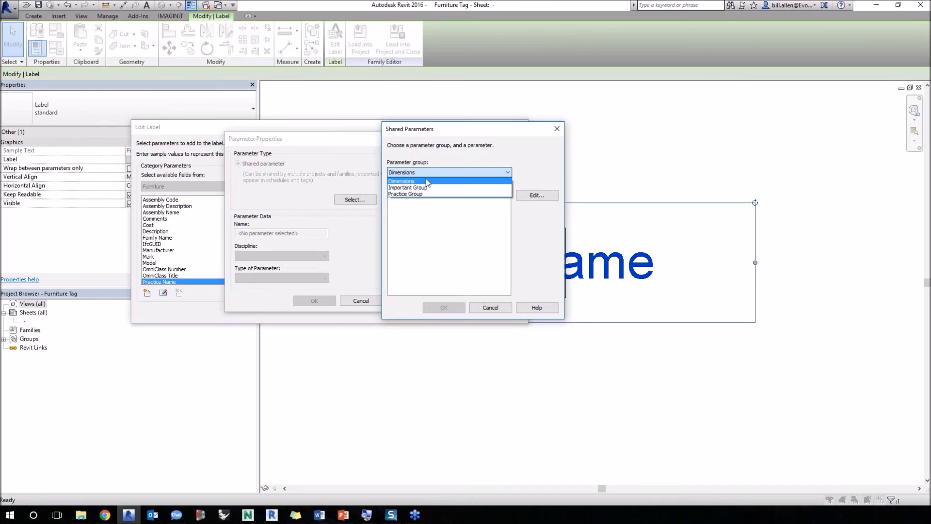
pyautogui.click(426, 188)
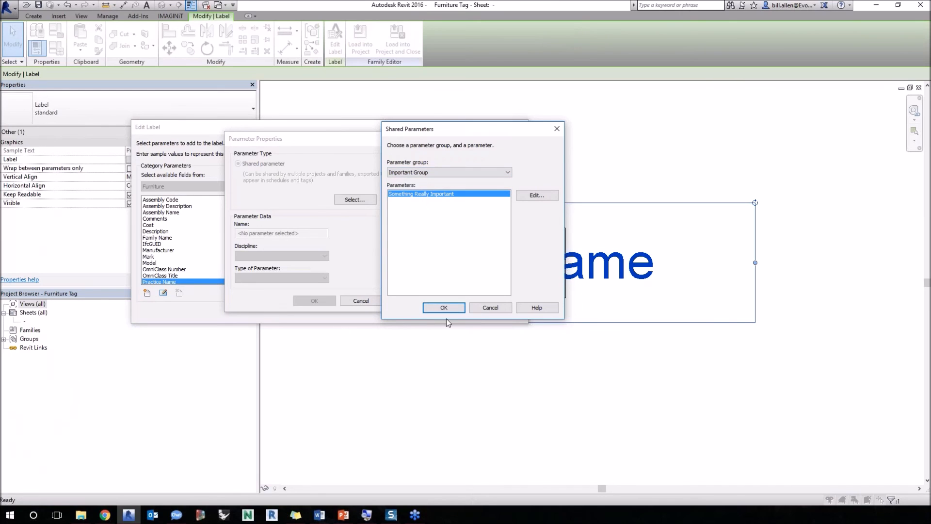
pyautogui.click(449, 306)
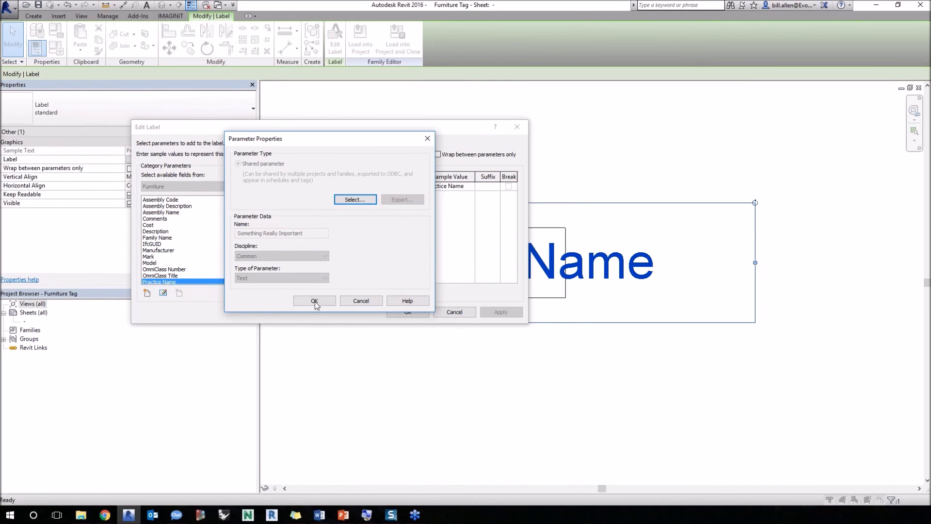
pyautogui.click(315, 301)
# Step: Replace Practice Name with Something Really Important as the tag label's parameter
pyautogui.click(267, 200)
pyautogui.click(267, 214)
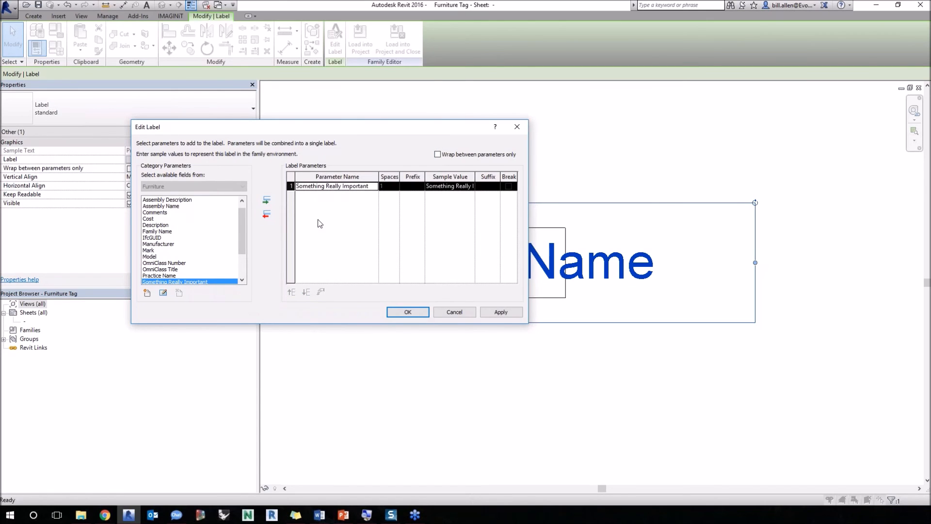
pyautogui.click(425, 312)
pyautogui.press('Escape')
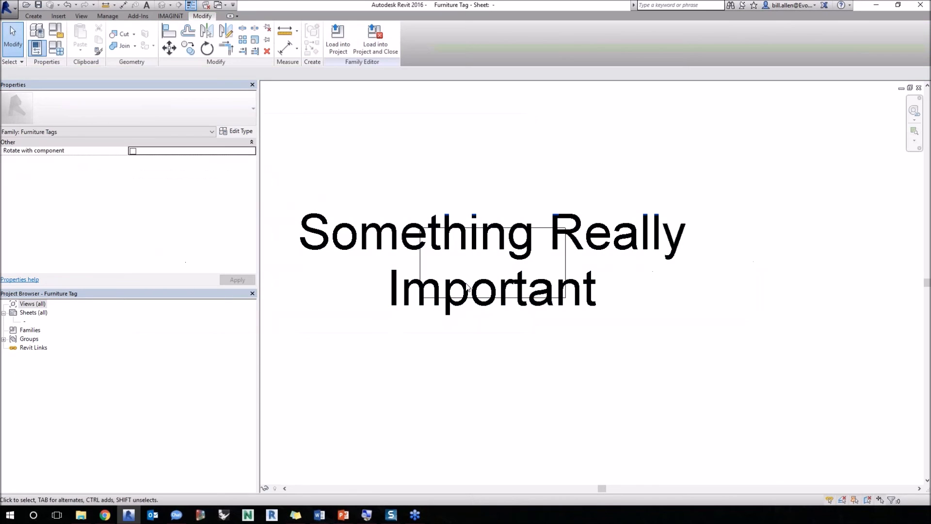
# Step: Set the sample value of the label's Something Really Important parameter to practice
pyautogui.click(468, 287)
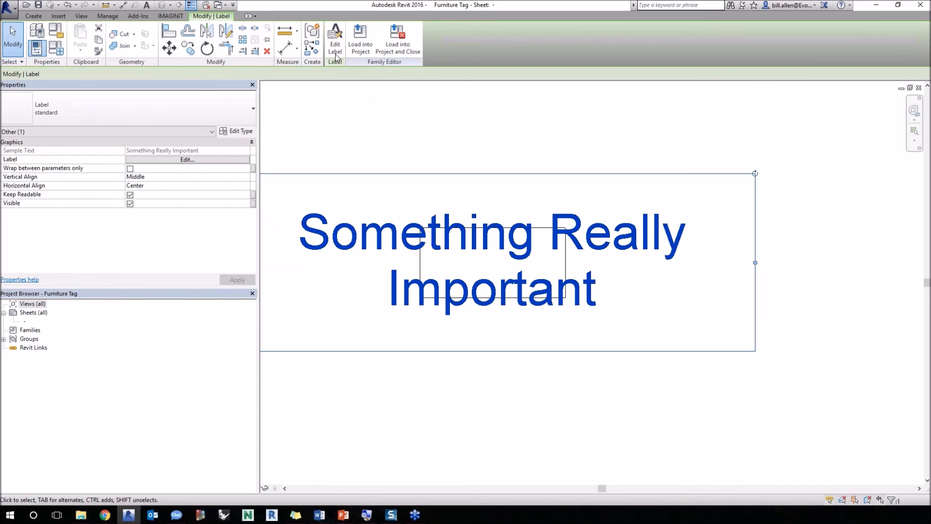
pyautogui.click(478, 186)
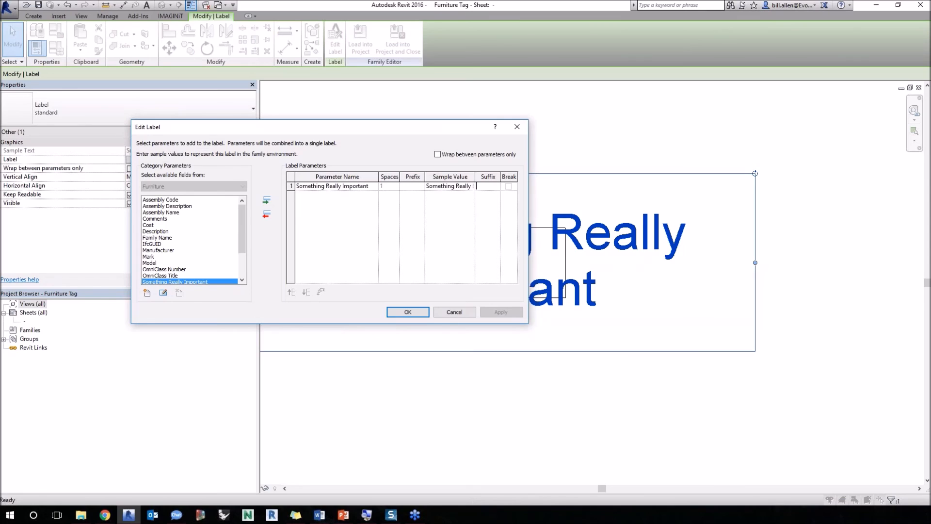
pyautogui.click(446, 186)
pyautogui.moveTo(427, 186); pyautogui.dragTo(473, 187)
pyautogui.write('practice')
pyautogui.click(408, 312)
pyautogui.press('Escape')
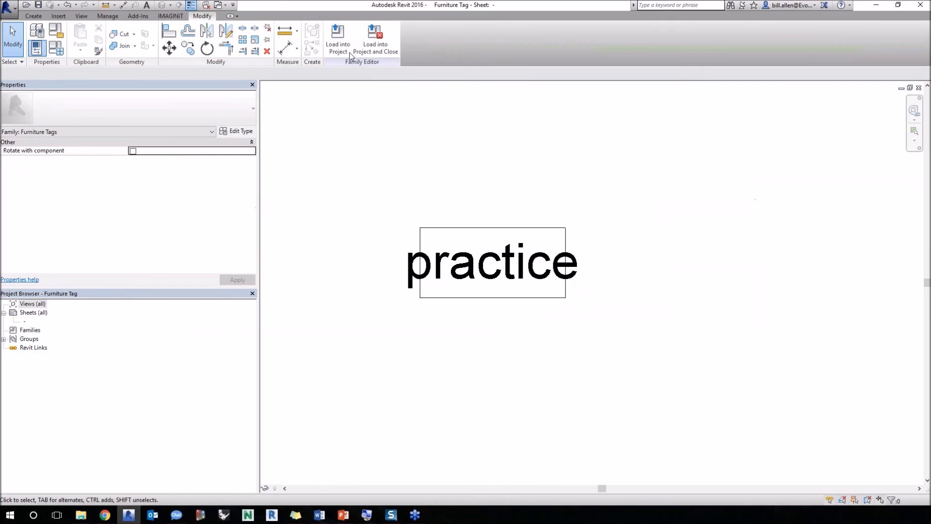
# Step: Load the edited Furniture Tag family into Project2 without saving, overwriting the existing version
pyautogui.click(343, 48)
pyautogui.click(539, 294)
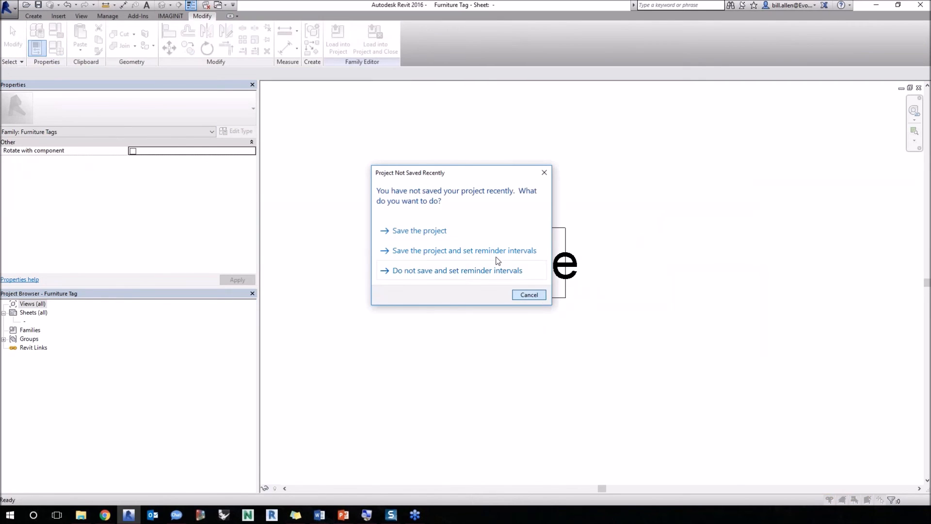
pyautogui.click(569, 175)
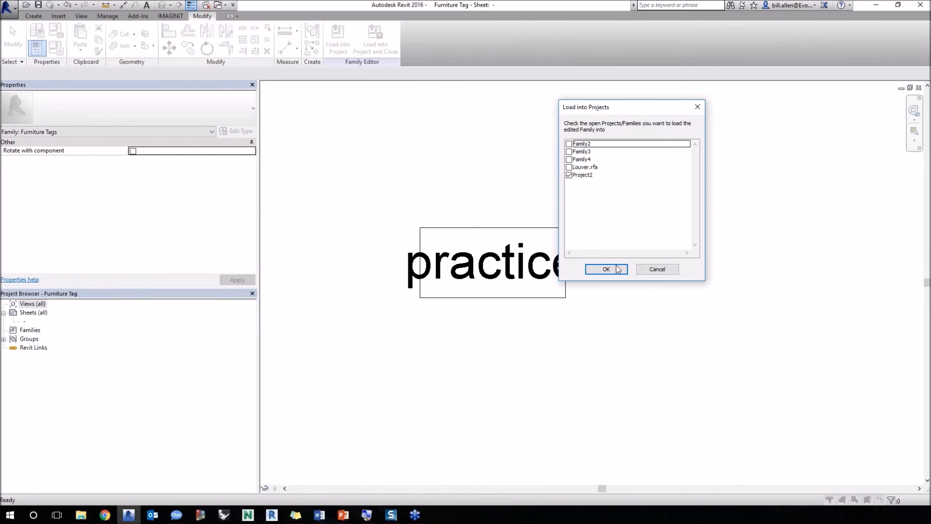
pyautogui.click(606, 269)
pyautogui.click(443, 229)
# Step: Move the furniture tag down closer to the tagged Family3 furniture
pyautogui.click(556, 183)
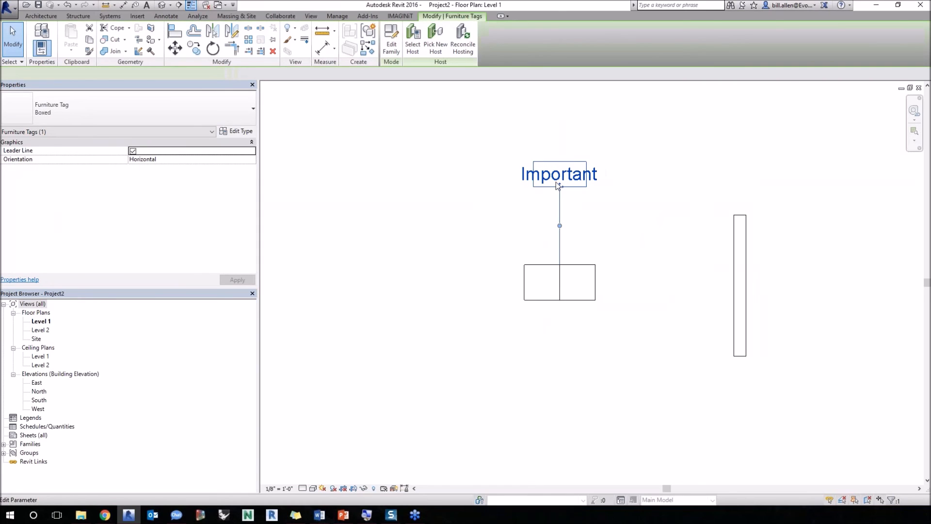
pyautogui.moveTo(556, 182); pyautogui.dragTo(553, 248)
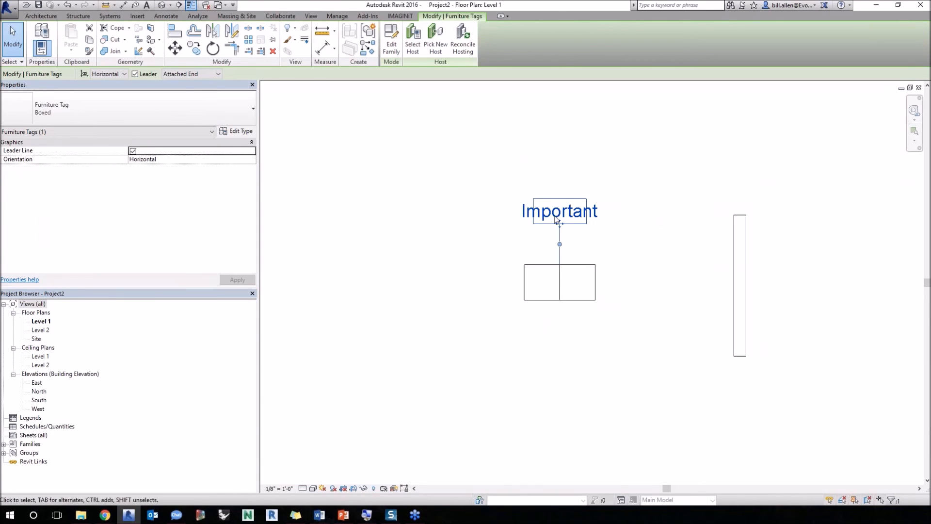
# Step: Edit the Furniture Tag family and widen its box by moving the left and right lines outward beyond the practice label
pyautogui.click(397, 45)
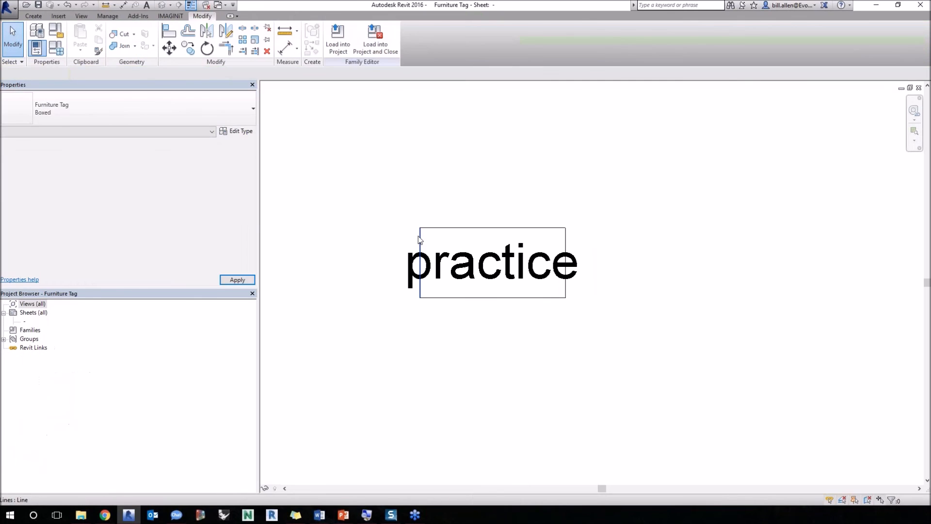
pyautogui.click(420, 240)
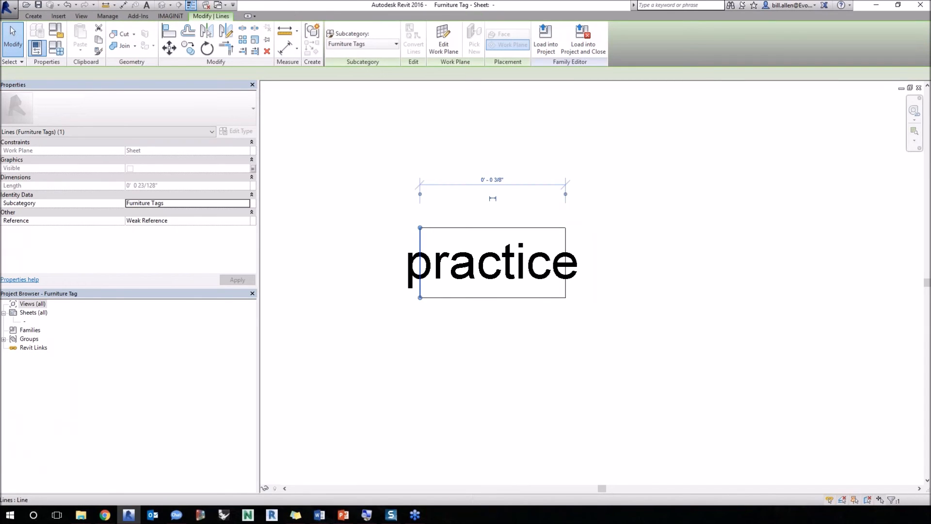
pyautogui.moveTo(420, 242); pyautogui.dragTo(339, 243)
pyautogui.click(566, 286)
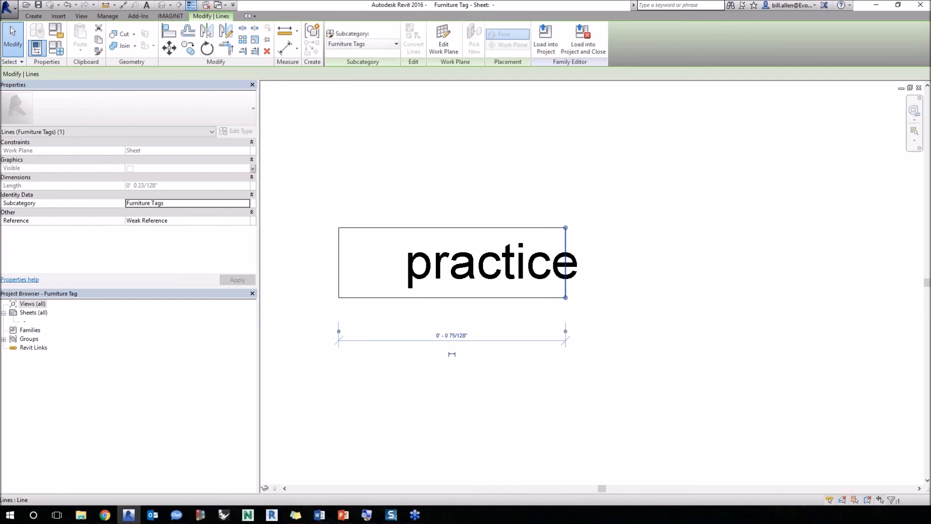
pyautogui.moveTo(565, 239); pyautogui.dragTo(646, 239)
pyautogui.click(538, 262)
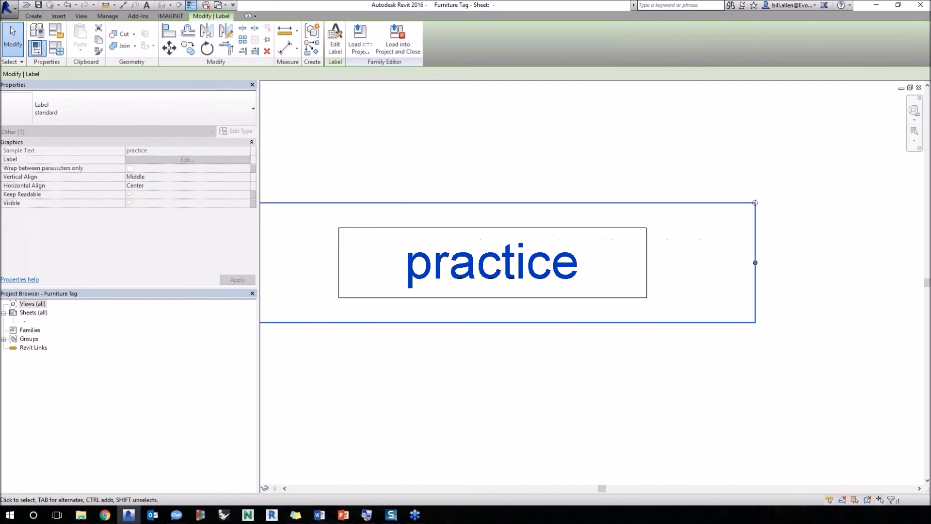
# Step: Load the widened Furniture Tag into Project2, overwriting the existing version and its parameter values
pyautogui.click(362, 42)
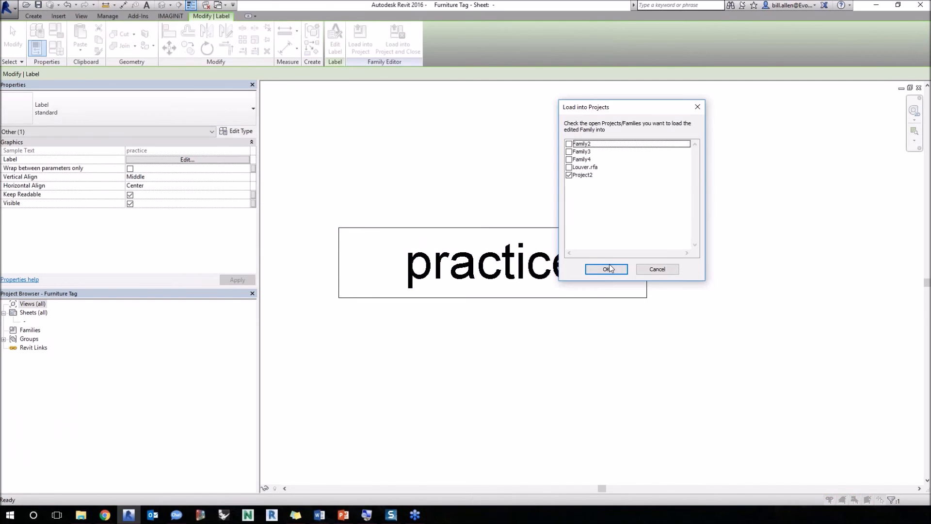
pyautogui.click(606, 269)
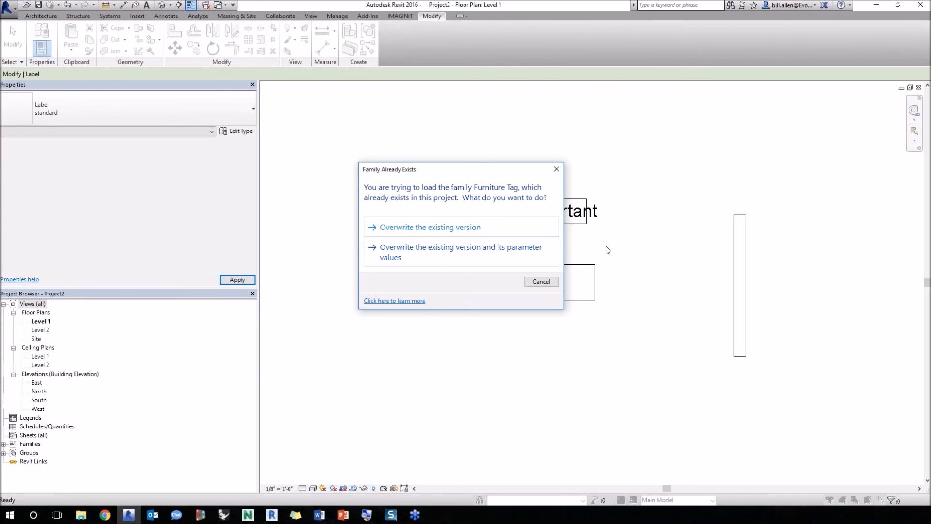
pyautogui.click(501, 248)
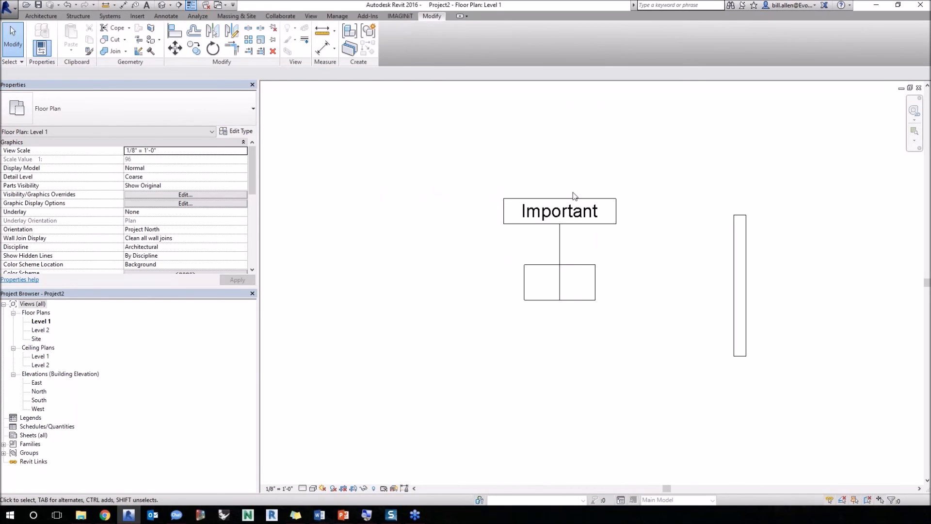
# Step: Set the Something Really Important parameter of the tagged Family3 furniture to EvolveLAB
pyautogui.click(581, 268)
pyautogui.press('Escape')
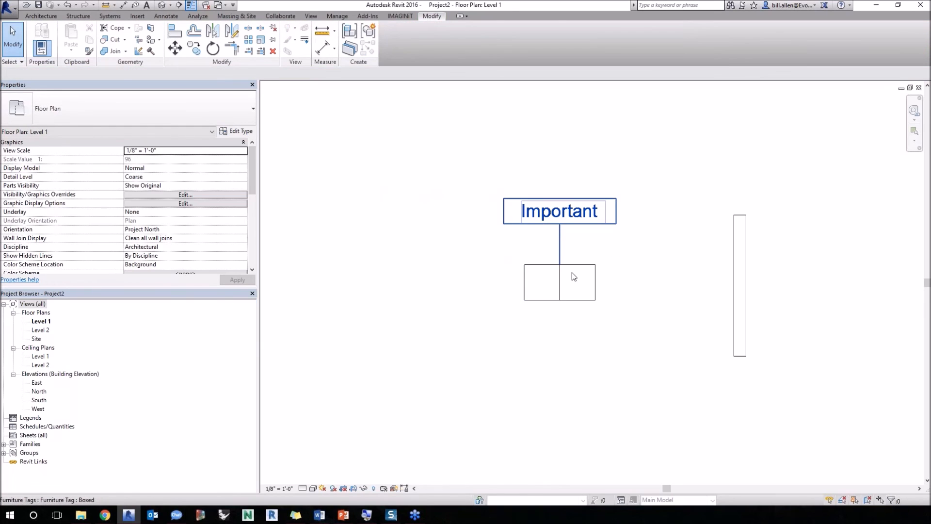
pyautogui.click(572, 272)
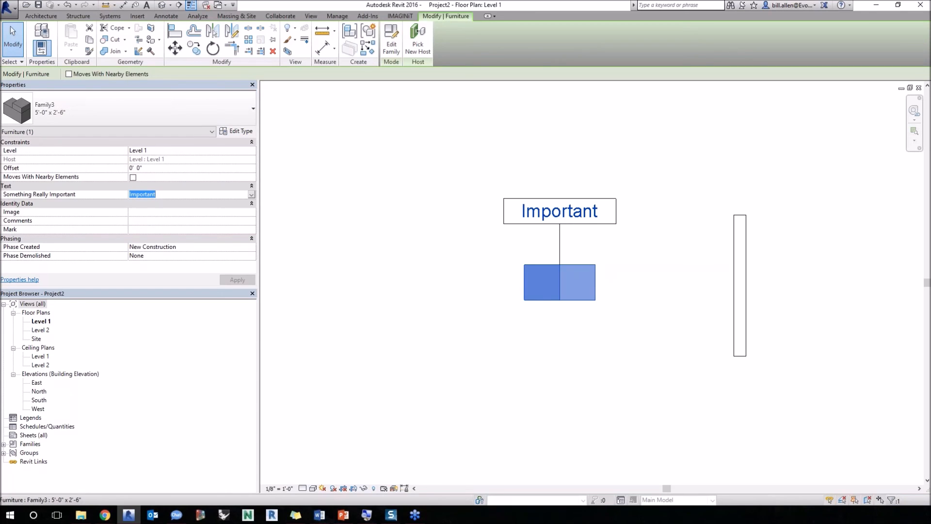
pyautogui.write('EvolveLAB')
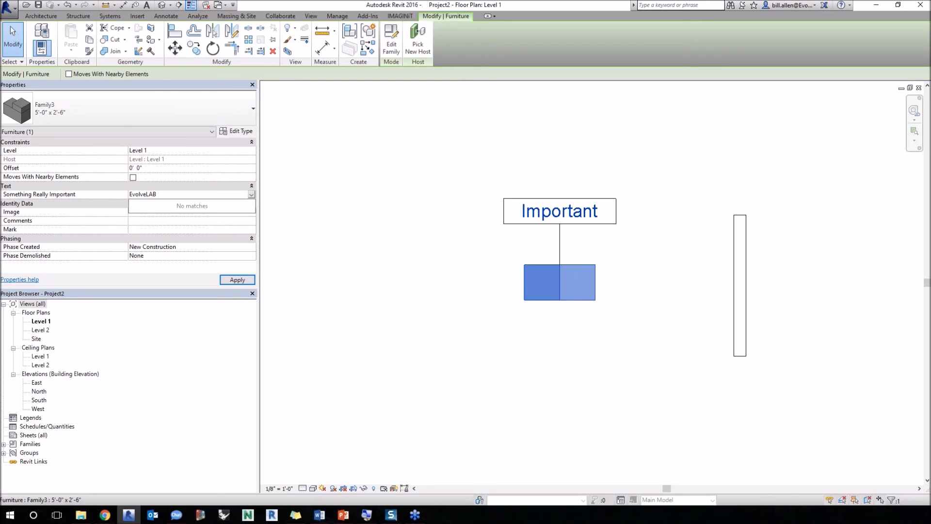
pyautogui.click(669, 260)
# Step: Set the Family3 furniture's Something Really Important parameter to Hello and deselect the furniture
pyautogui.click(576, 277)
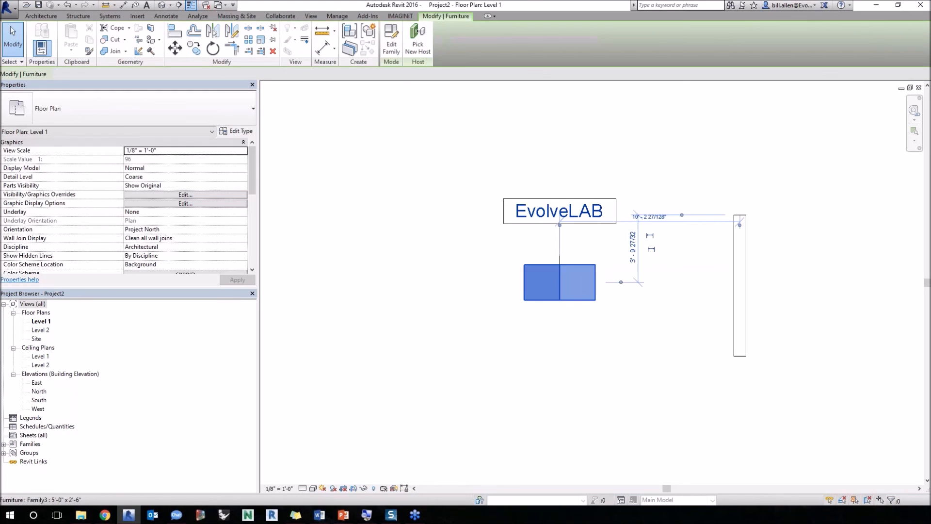
pyautogui.click(179, 194)
pyautogui.write('hELLO')
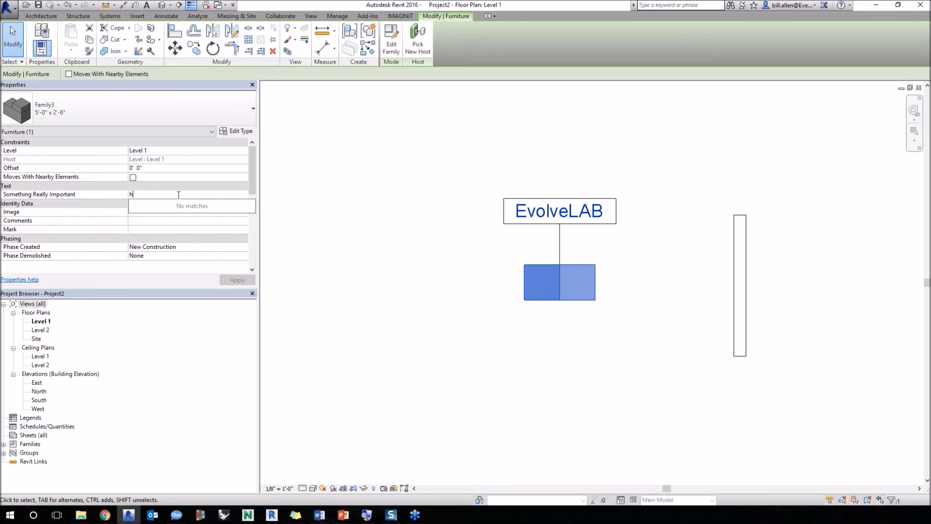
pyautogui.press('BackSpace')
pyautogui.press('BackSpace')
pyautogui.press('BackSpace')
pyautogui.press('BackSpace')
pyautogui.press('BackSpace')
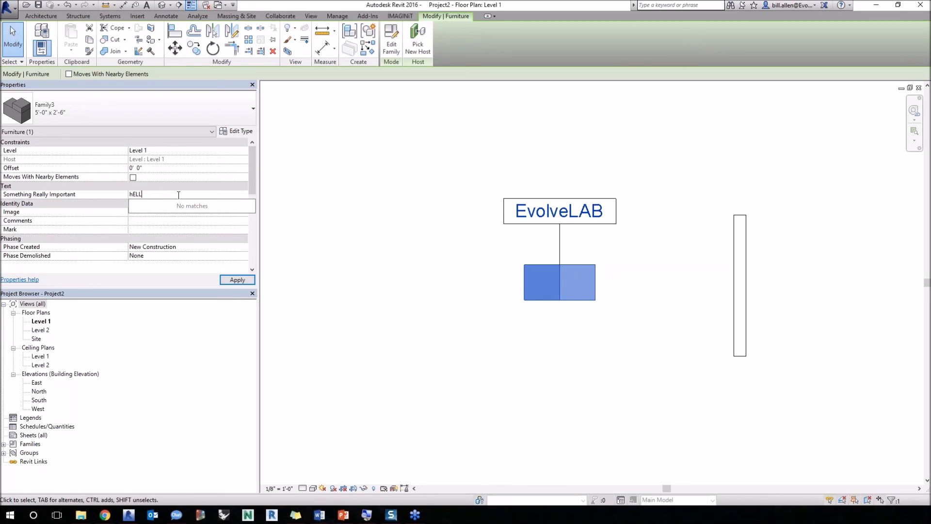
pyautogui.write('Hello')
pyautogui.press('Return')
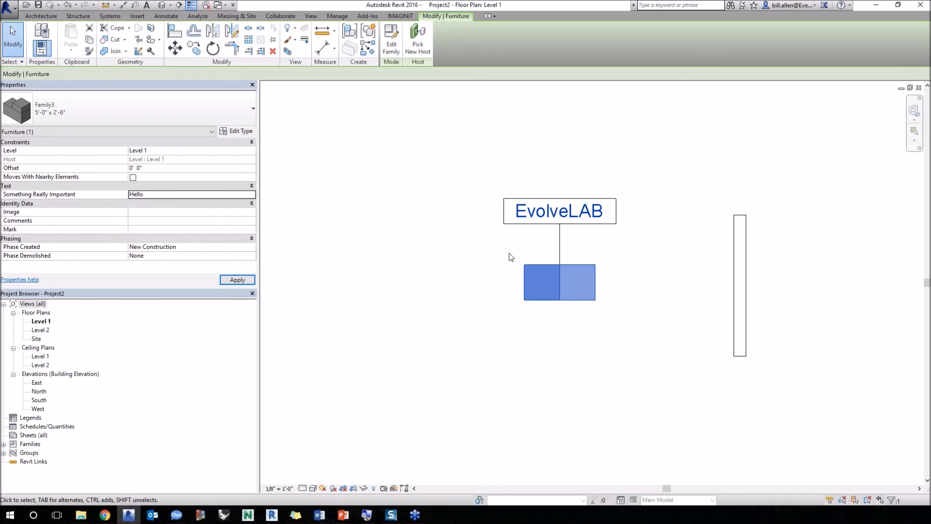
pyautogui.click(509, 256)
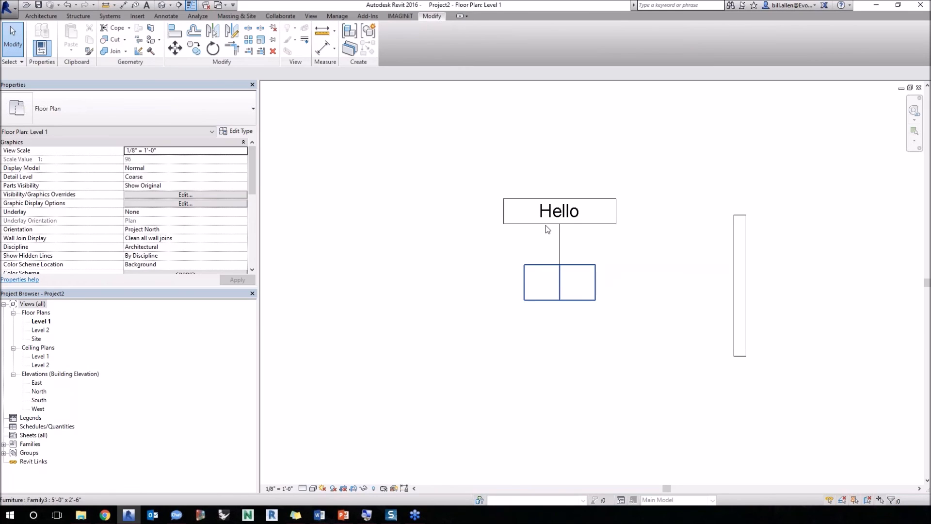
pyautogui.click(552, 252)
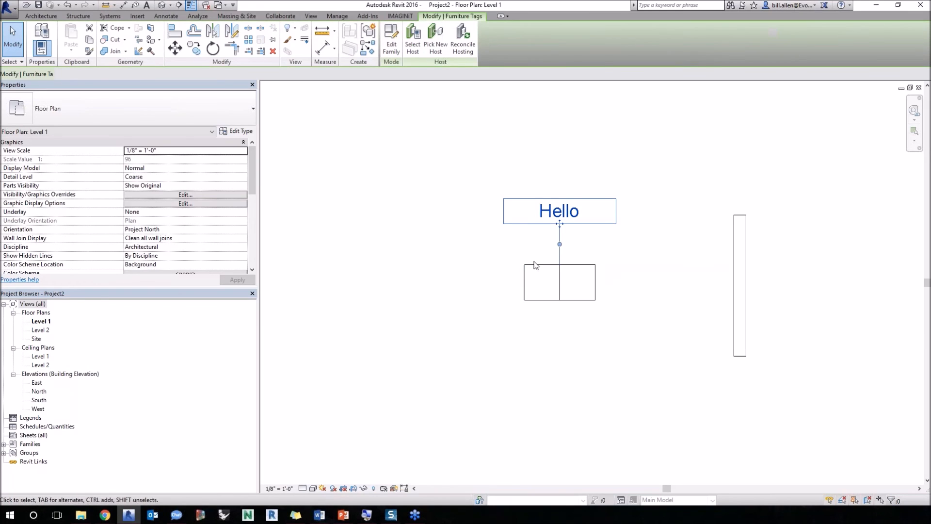
pyautogui.click(535, 265)
pyautogui.click(460, 288)
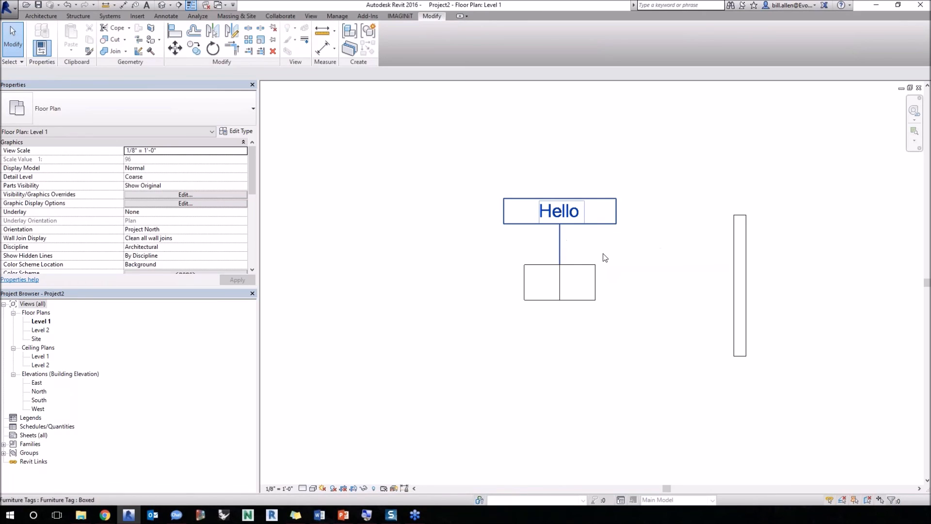
pyautogui.click(411, 343)
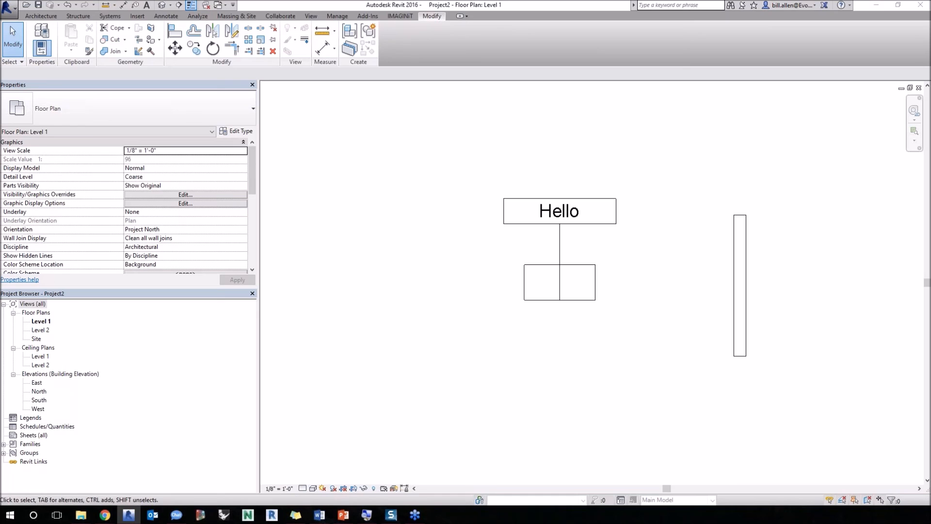
# Step: Switch to the Revit Families presentation in PowerPoint and start the slide show from the "Lets go to Revit!!!" slide
pyautogui.click(344, 515)
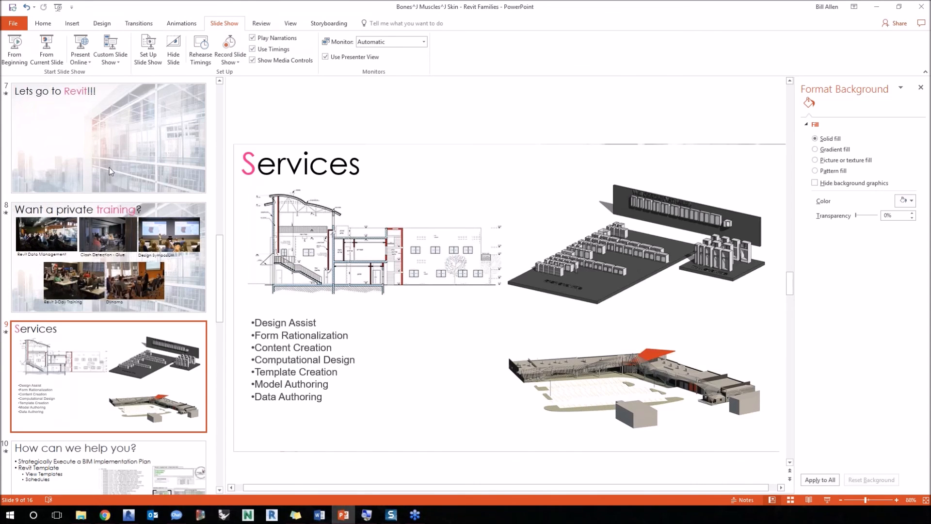
pyautogui.scroll(1, 109, 168)
pyautogui.click(97, 196)
pyautogui.click(47, 50)
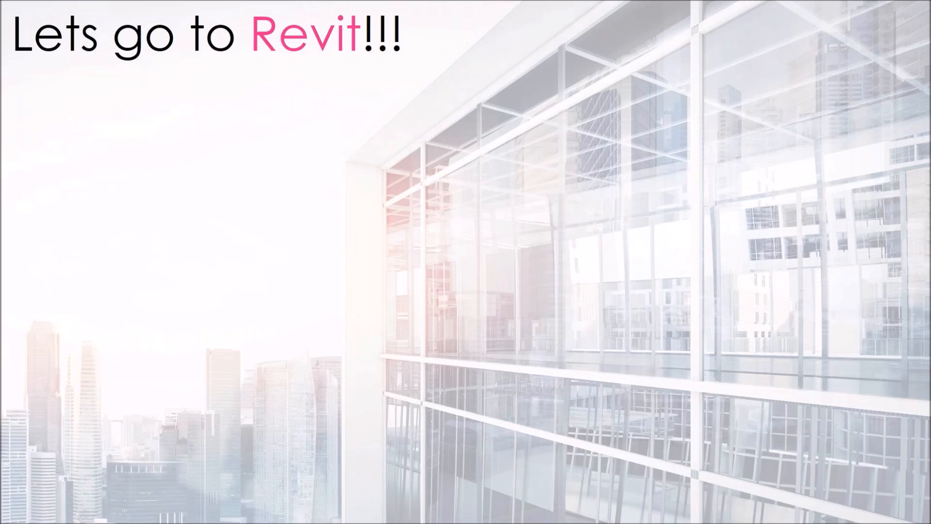